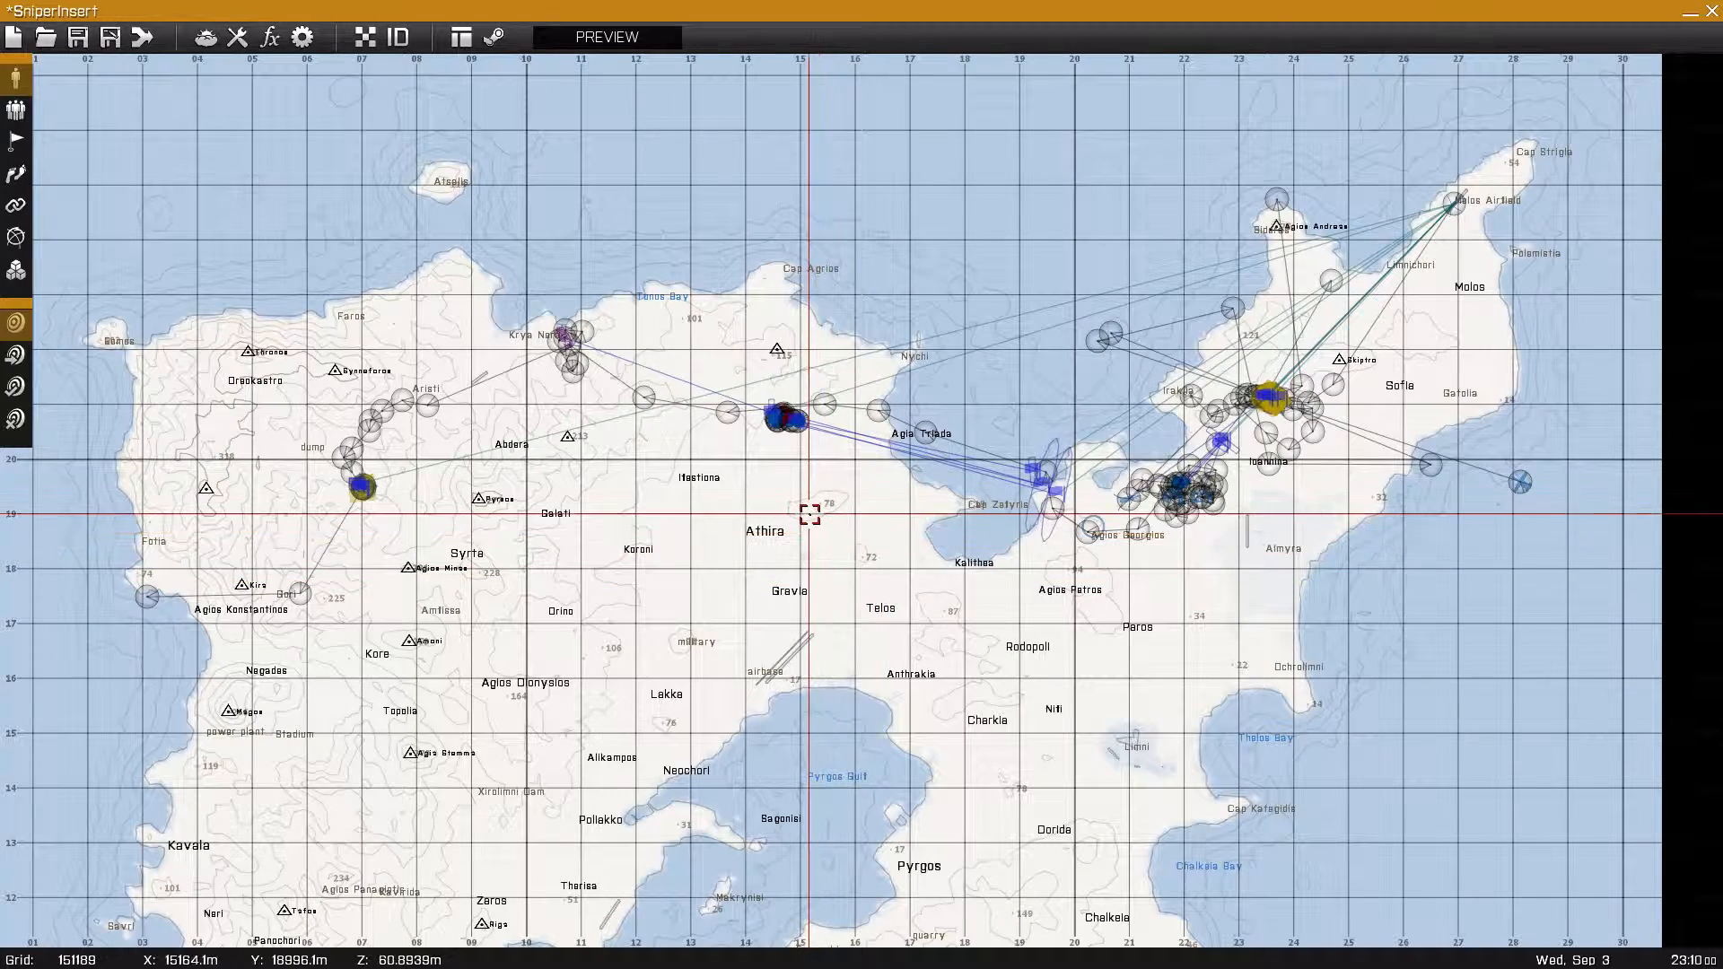
- Examine the mission map and the military base between Nidasos and Delfinaki, including its placed units, triggers and waypoints
right_click_drag(810, 513, 694, 593)
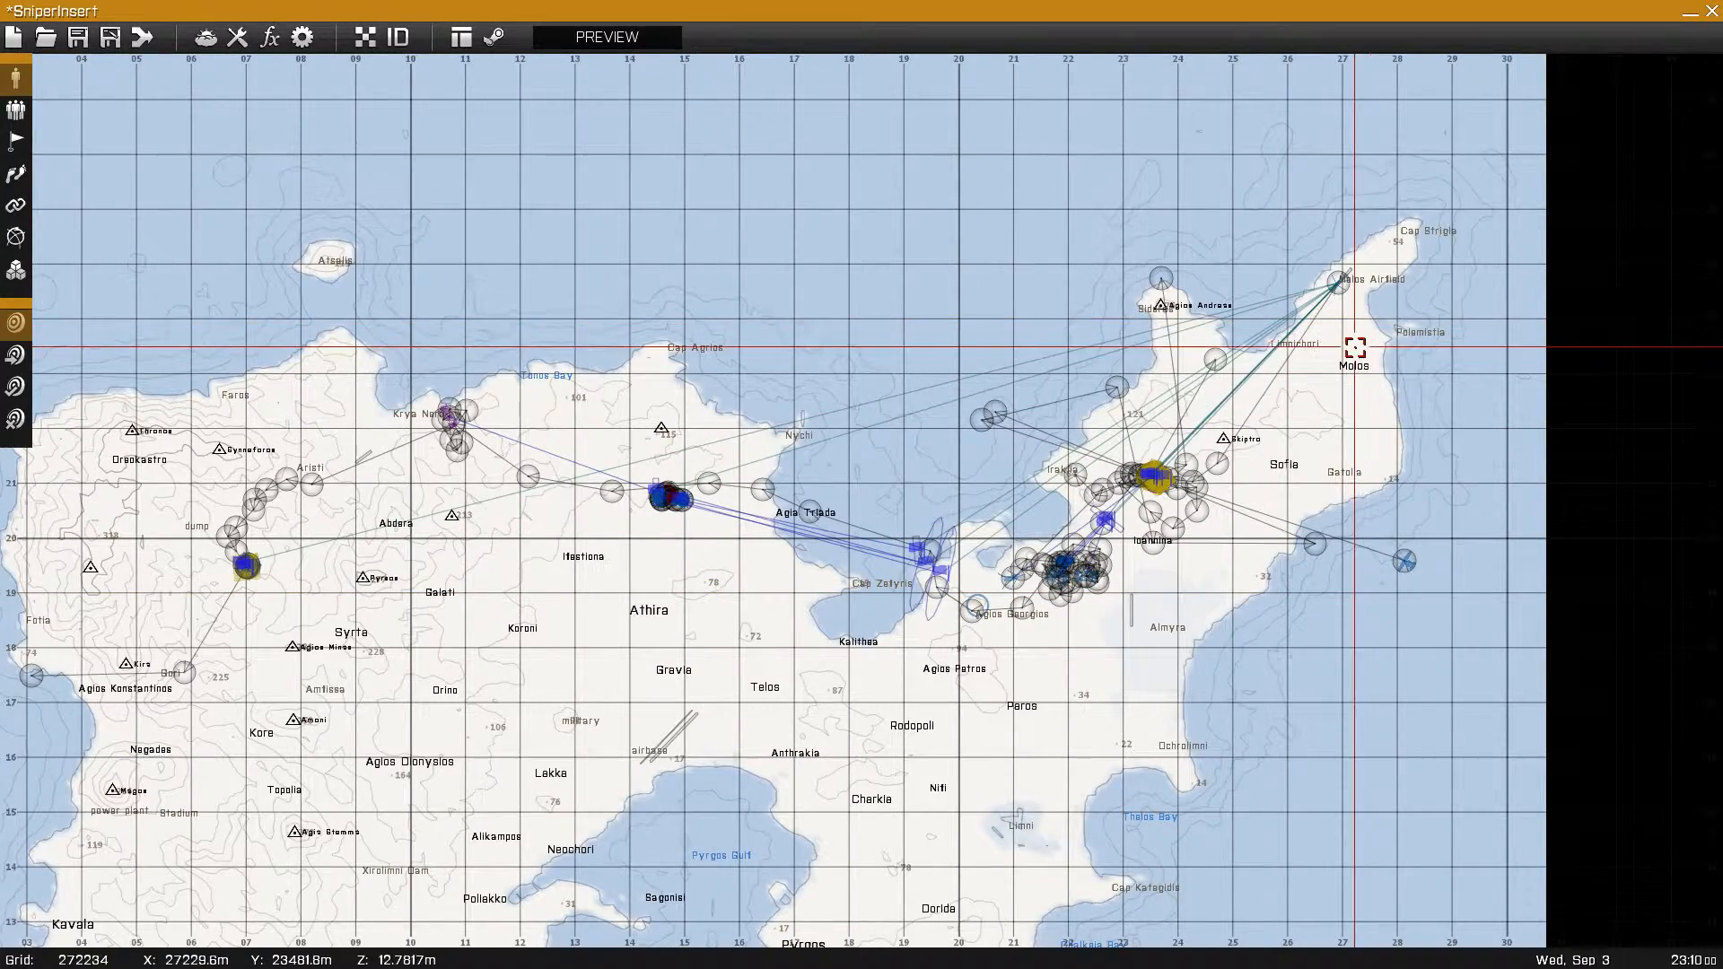
scroll(1238, 489, "up", 6)
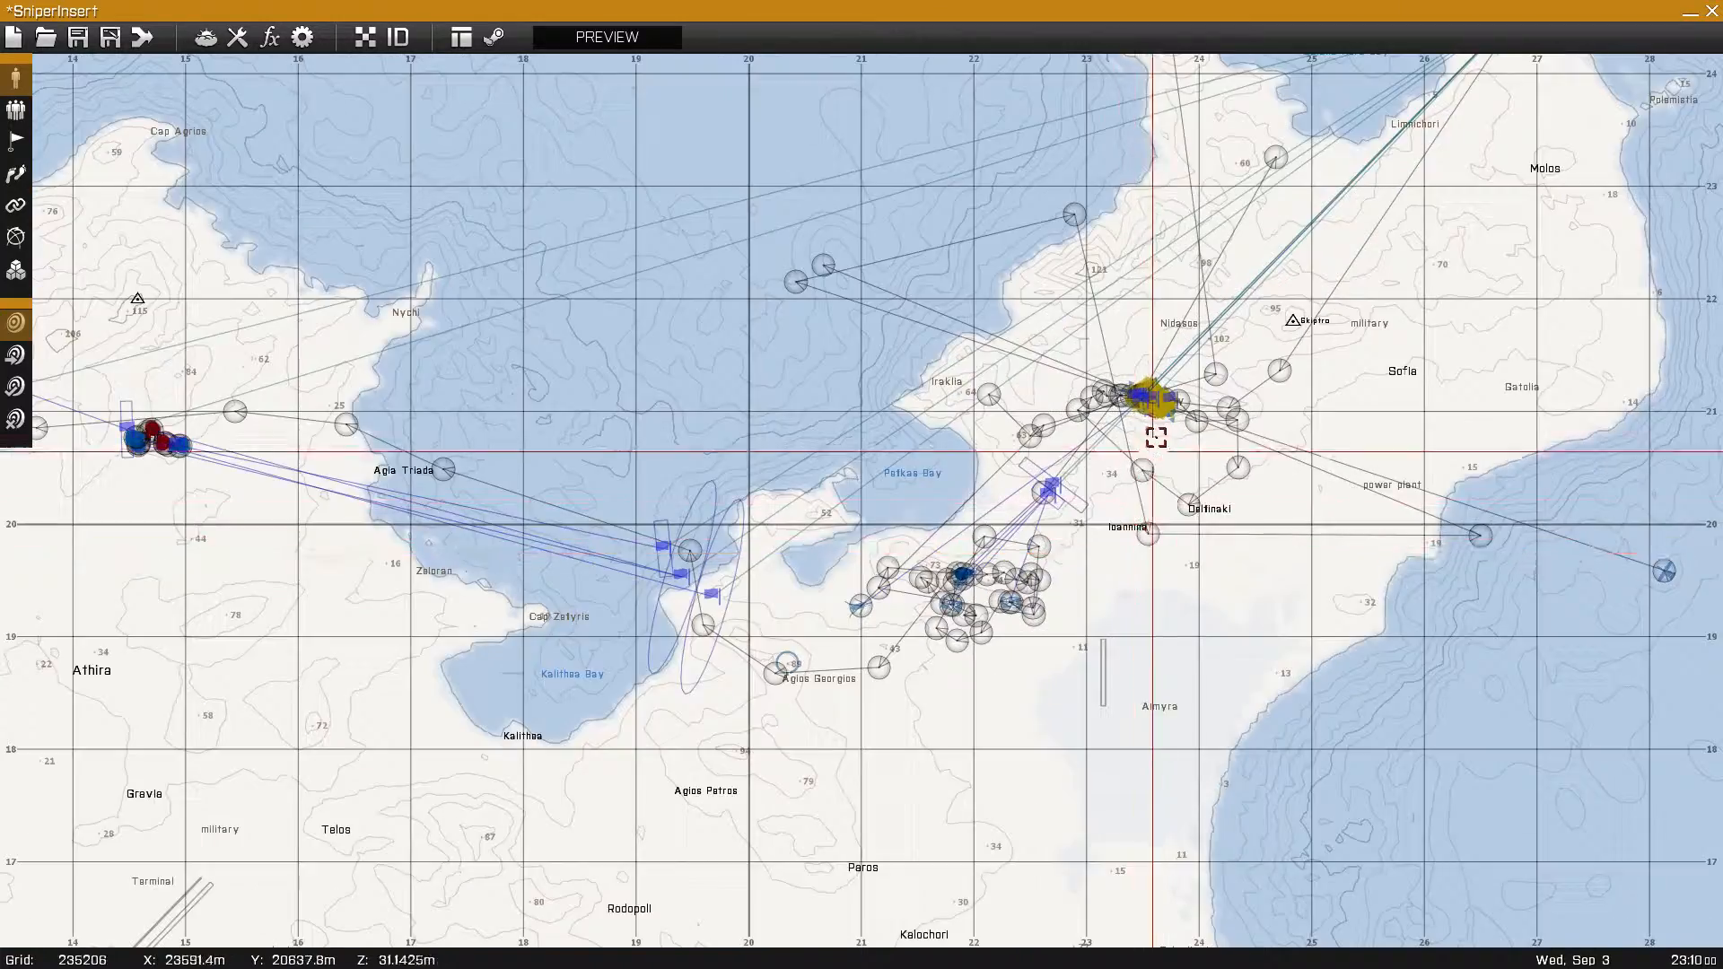
scroll(1135, 354, "up", 5)
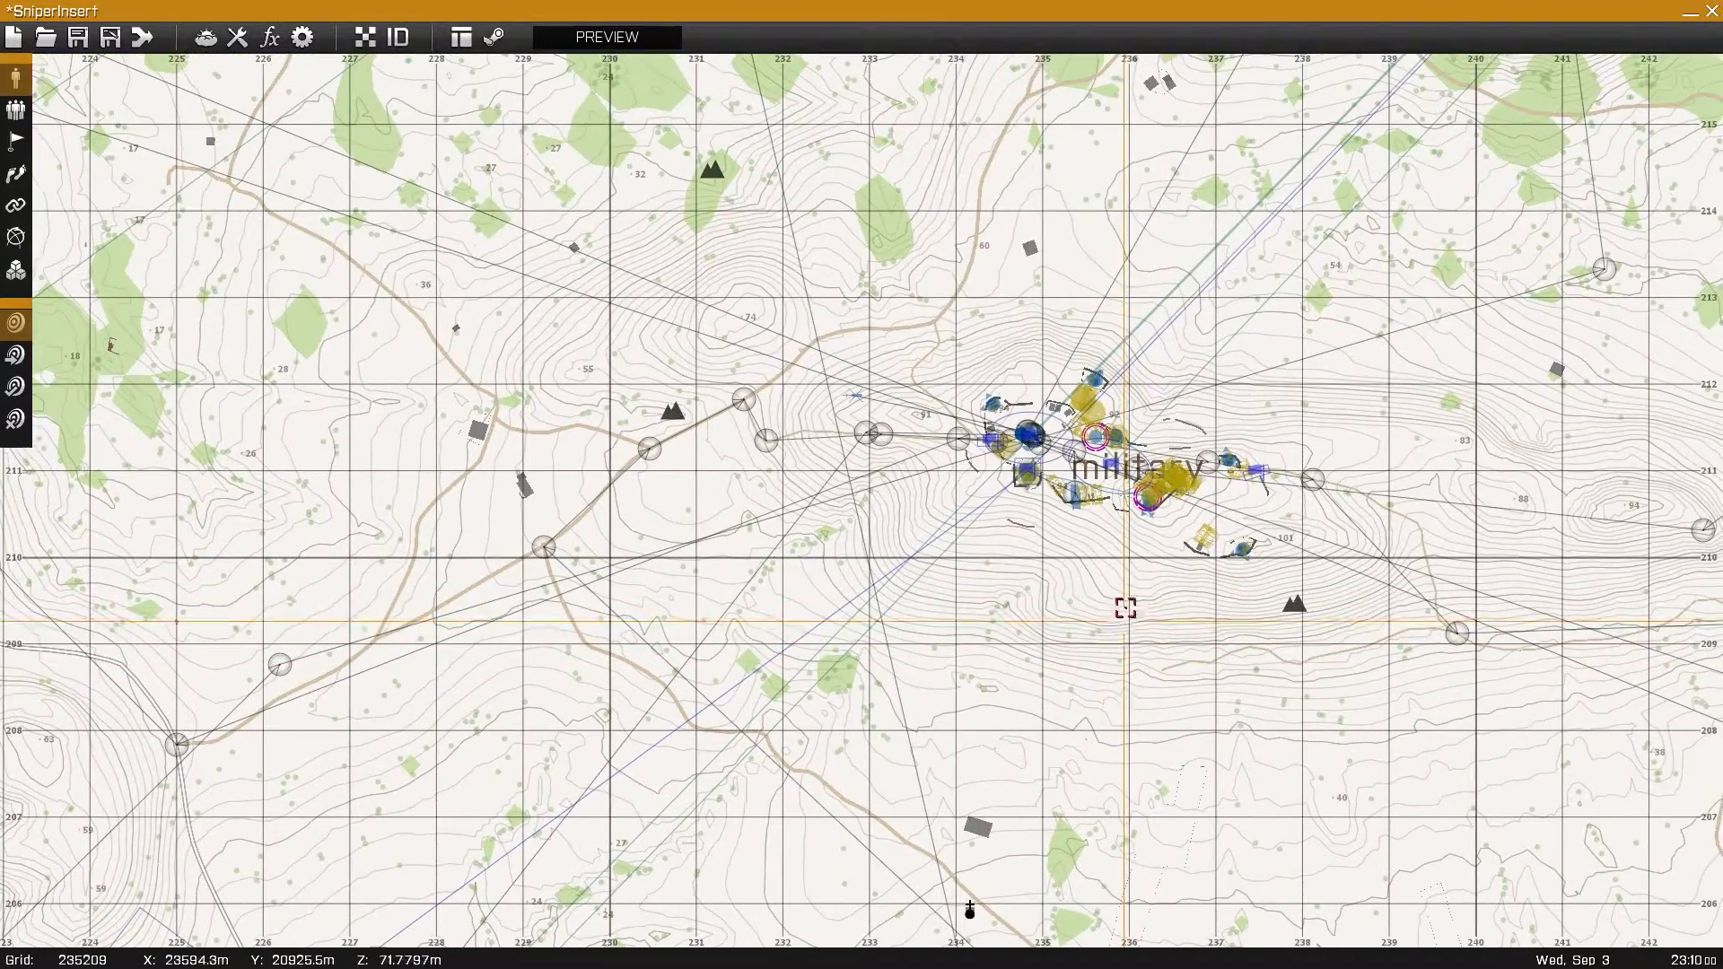
scroll(1121, 500, "up", 5)
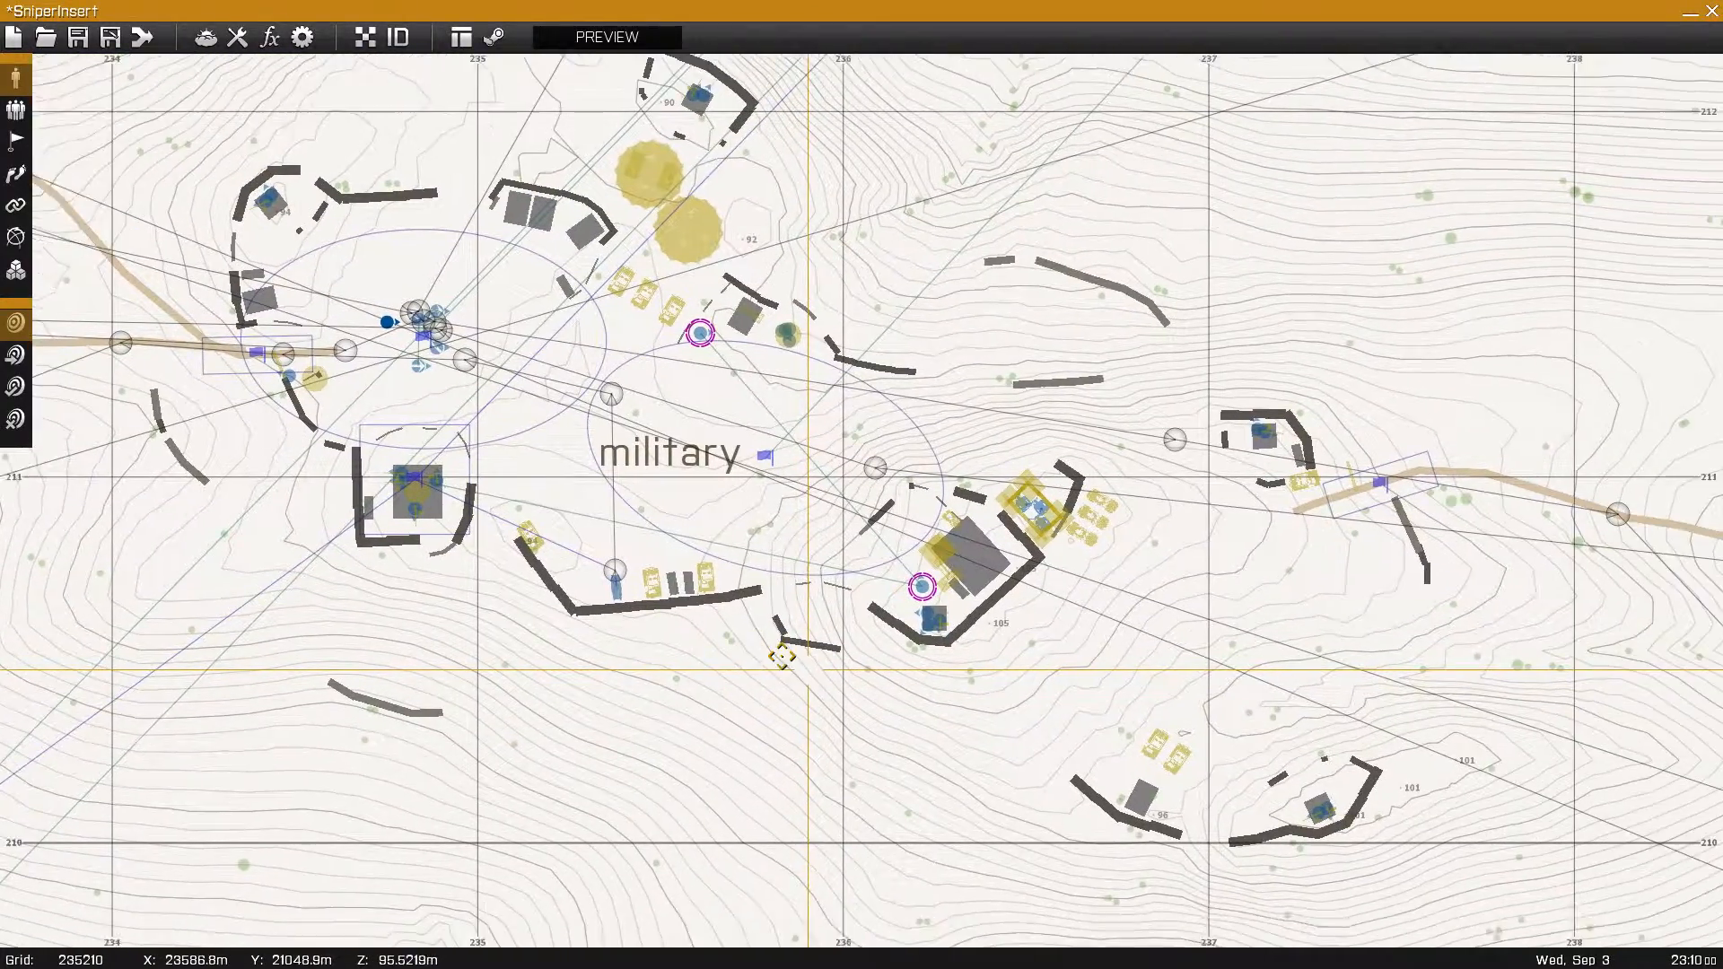
right_click_drag(782, 656, 922, 603)
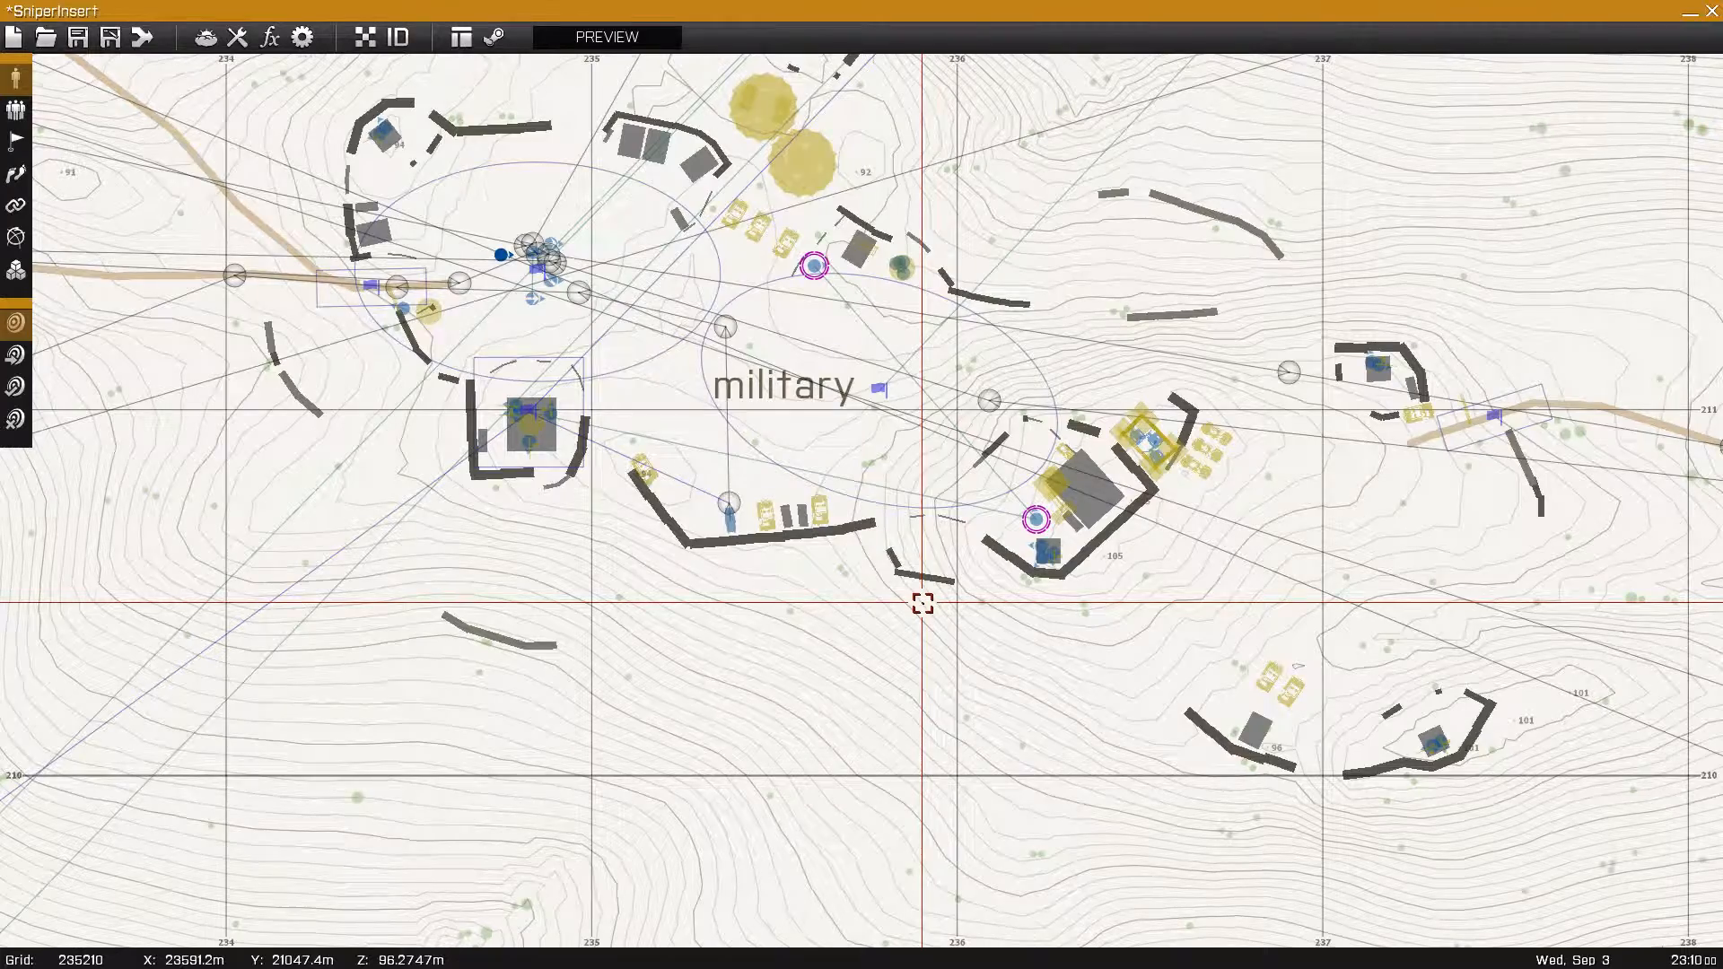
scroll(922, 603, "down", 12)
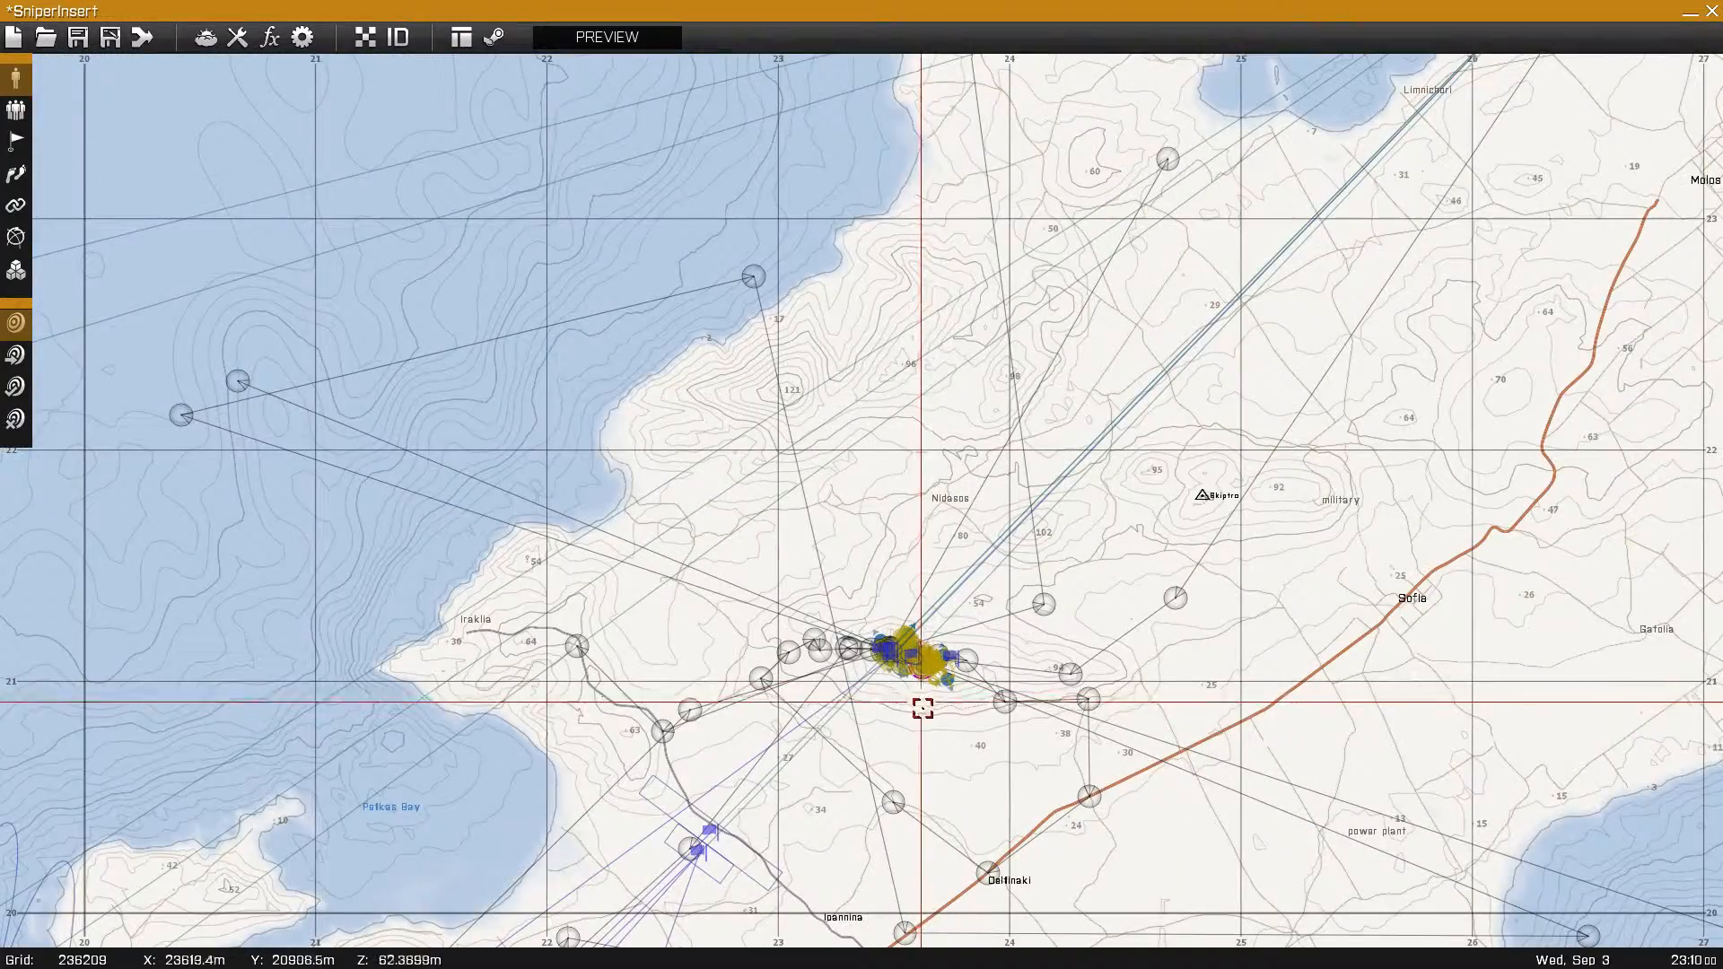
right_click_drag(923, 708, 1157, 359)
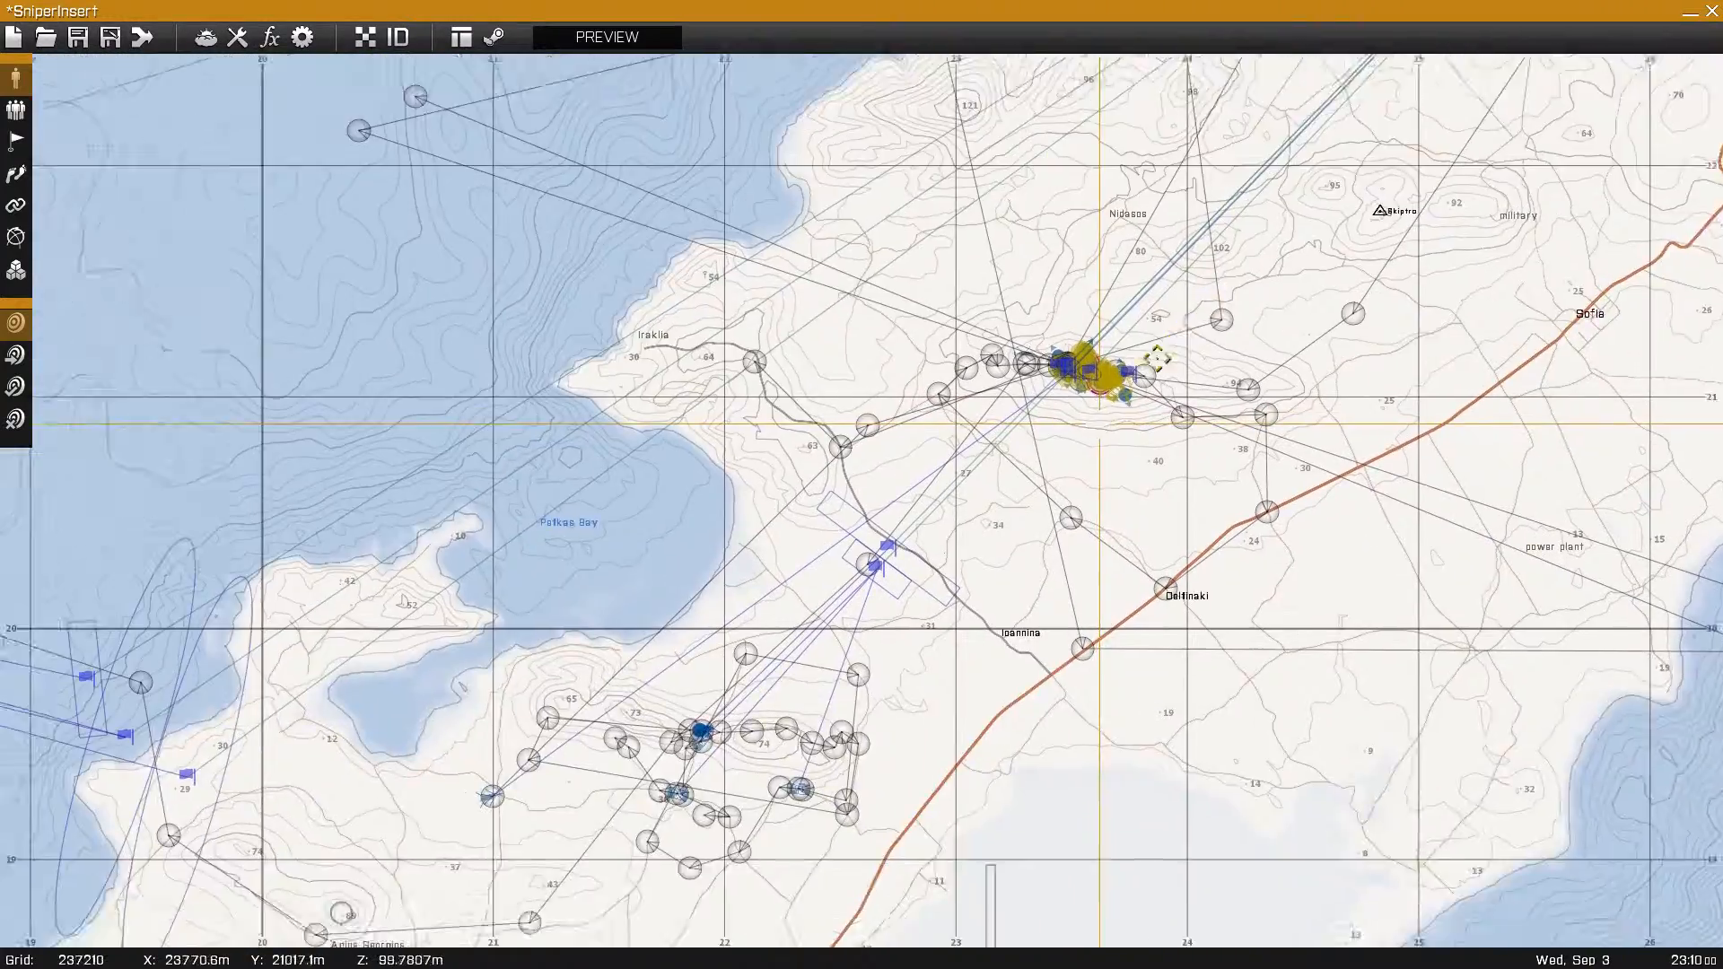
scroll(1158, 359, "down", 5)
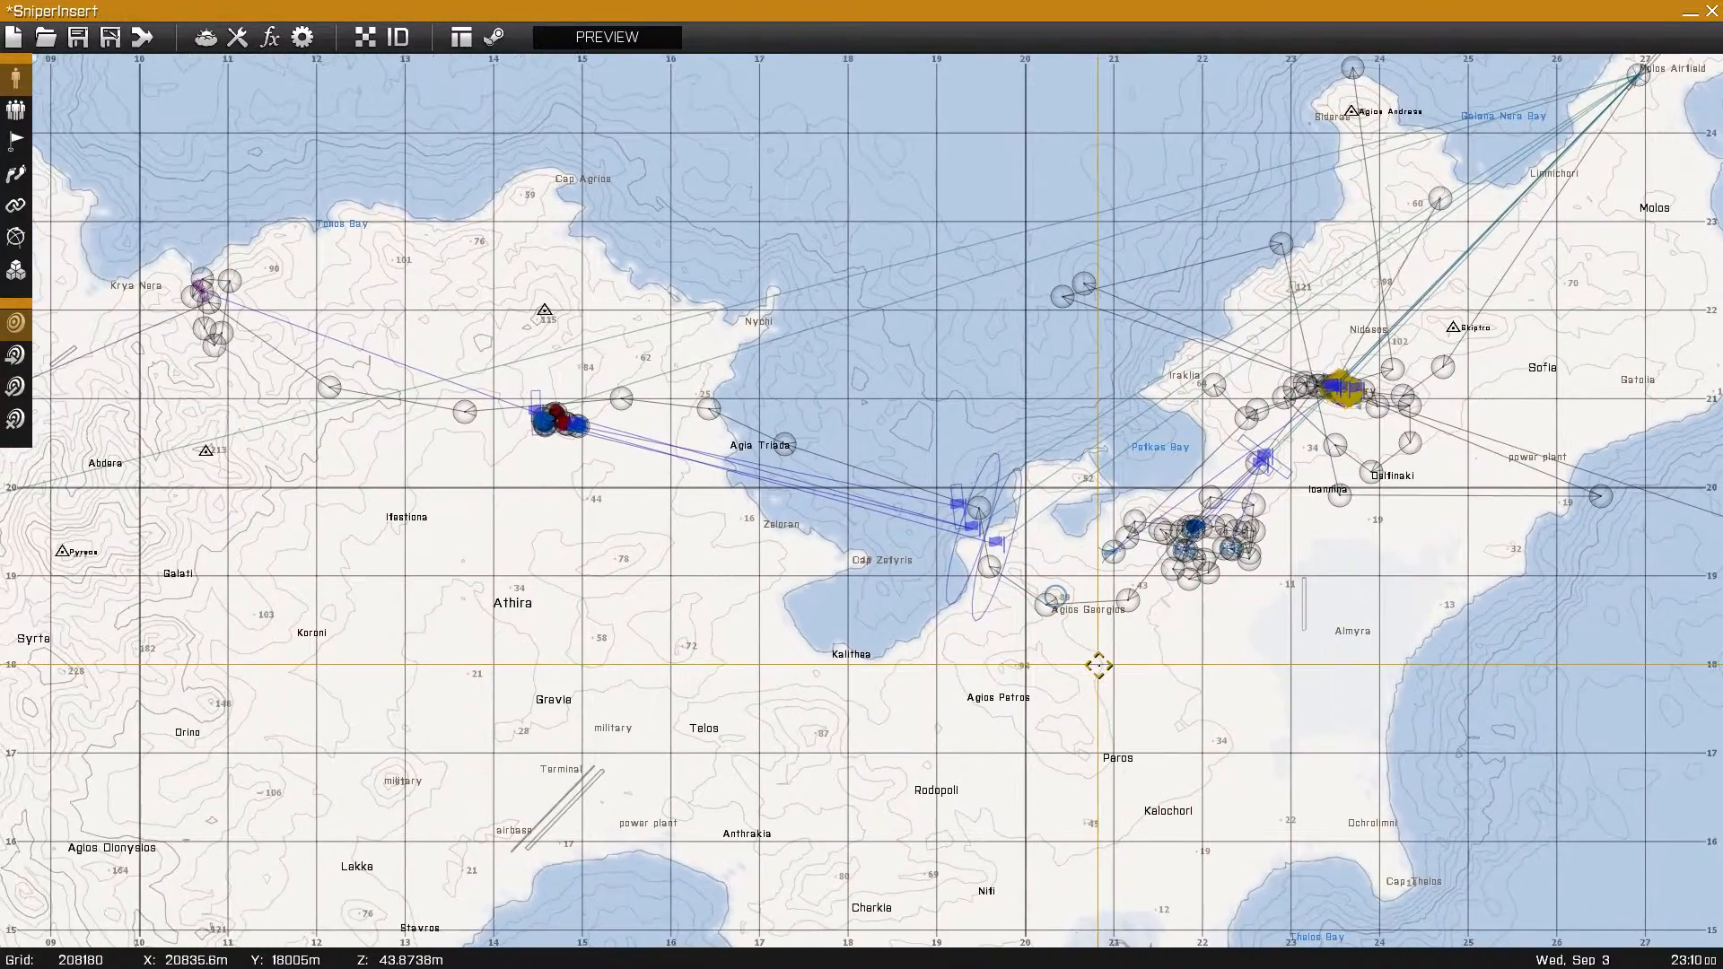
scroll(1099, 665, "down", 3)
scroll(1031, 685, "up", 2)
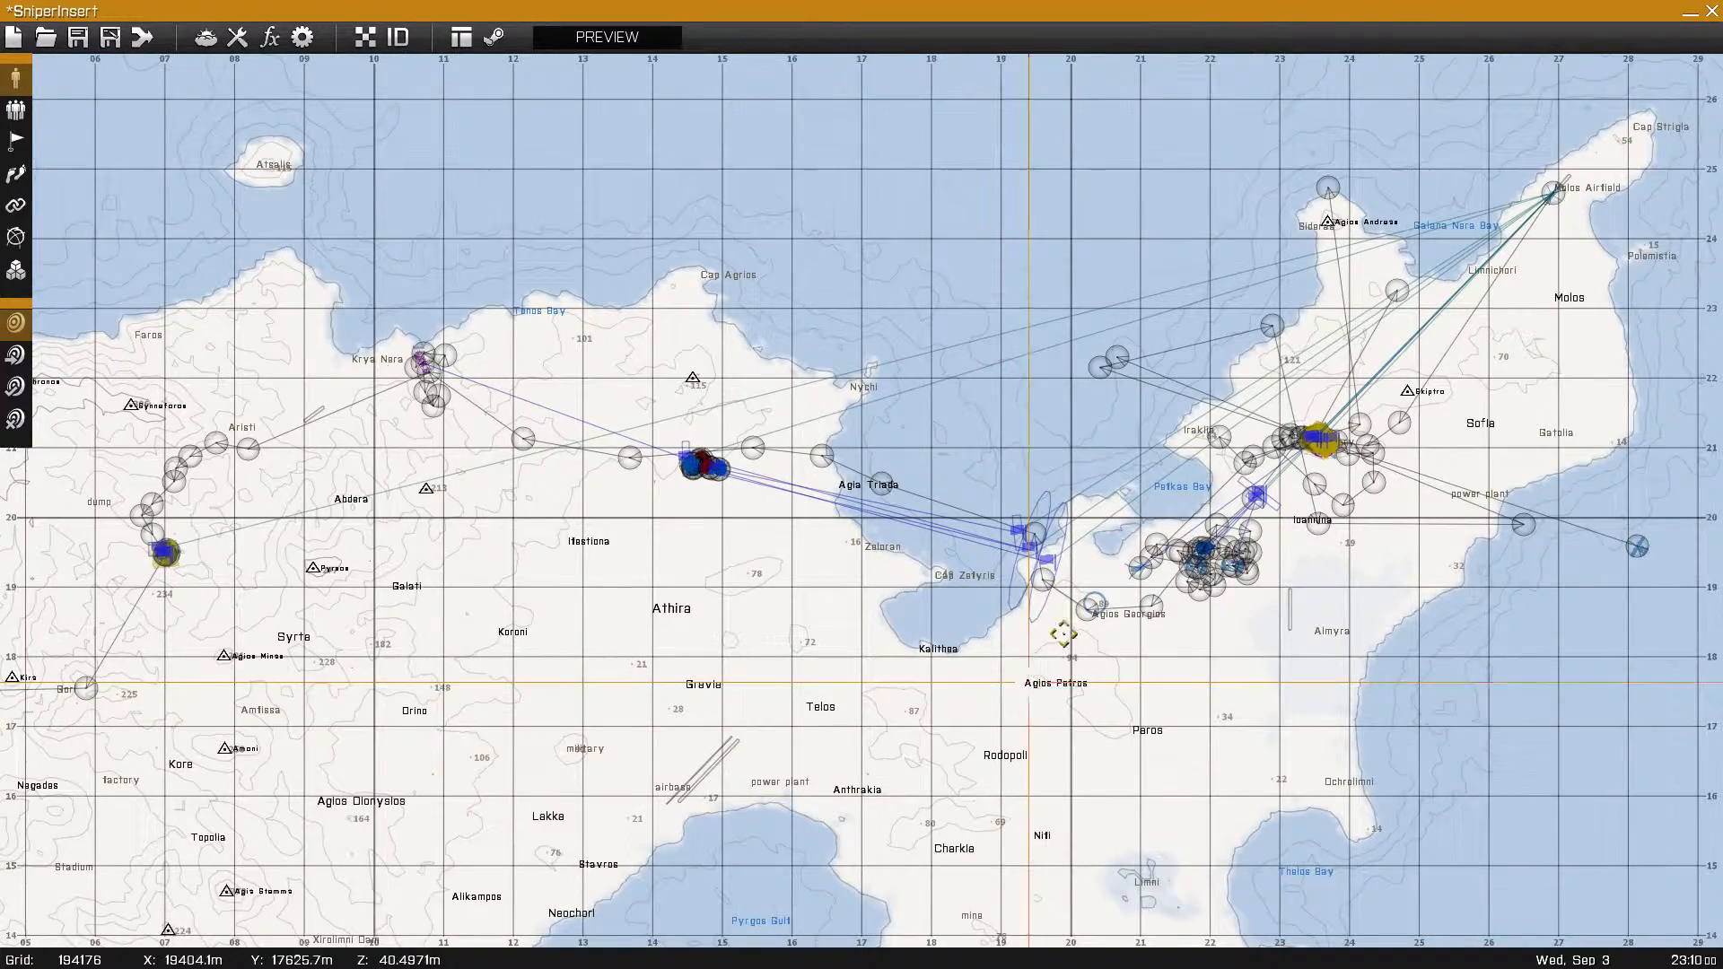
right_click_drag(1030, 685, 1082, 606)
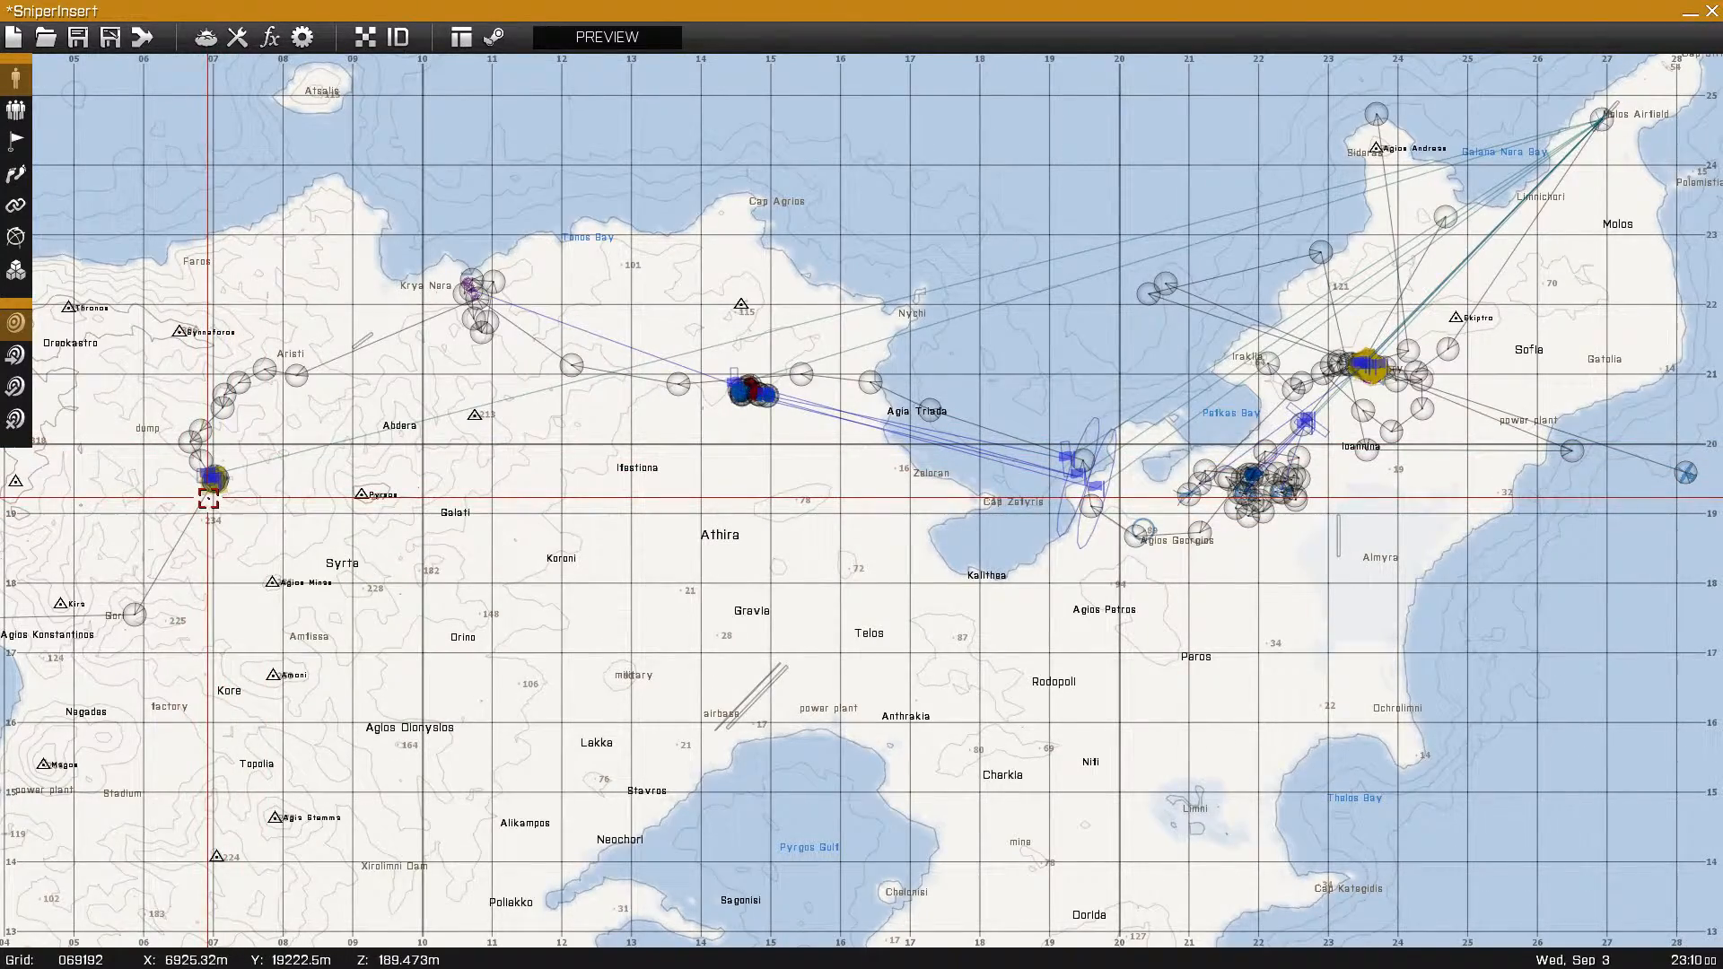
- Inspect the LZ Fingers area in the west of the island in marker mode and review the map markers further east
scroll(202, 495, "up", 10)
scroll(607, 377, "up", 4)
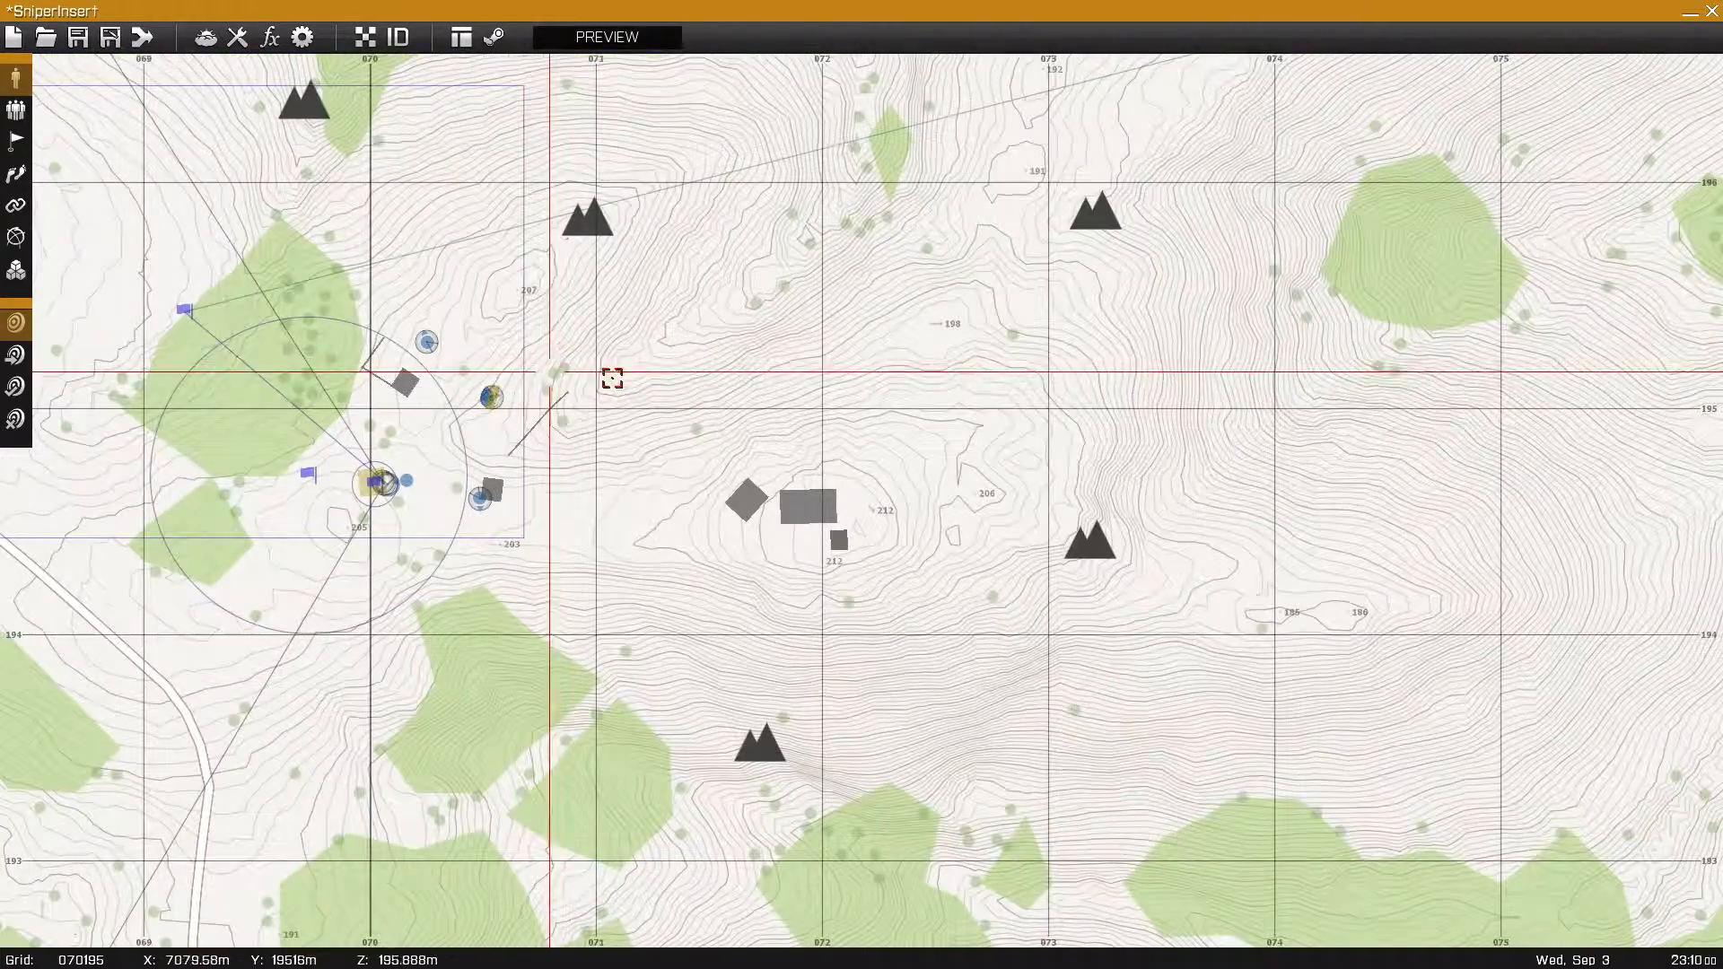
left_click(16, 236)
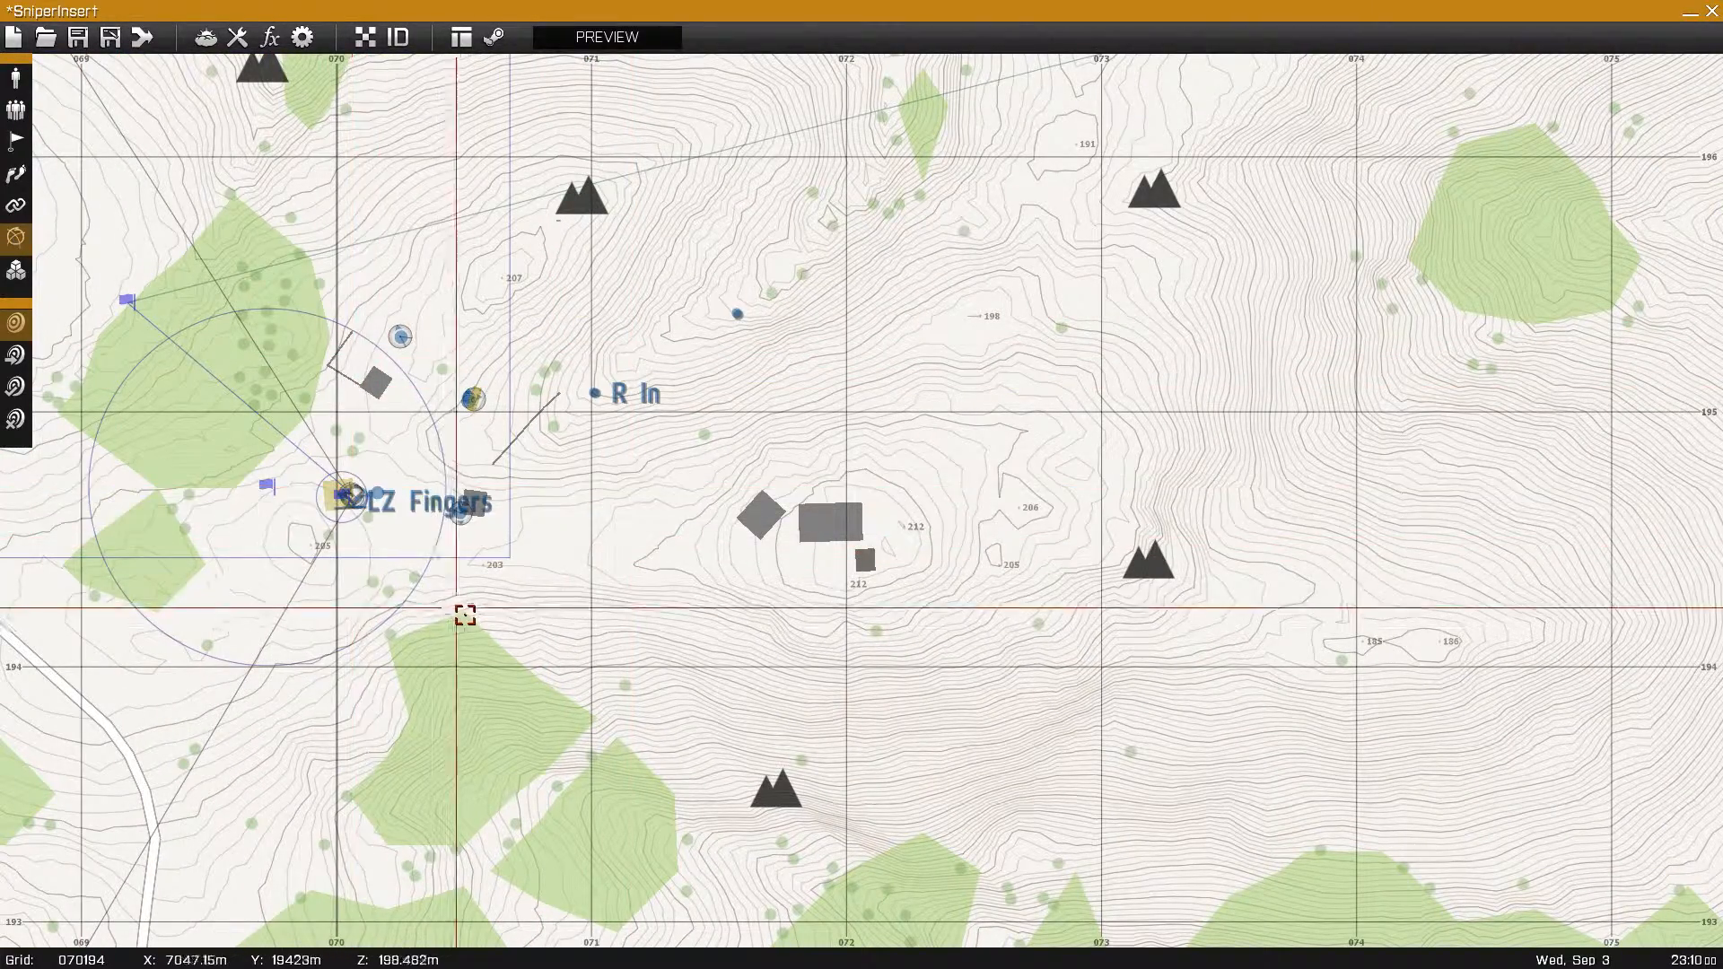
scroll(465, 615, "down", 10)
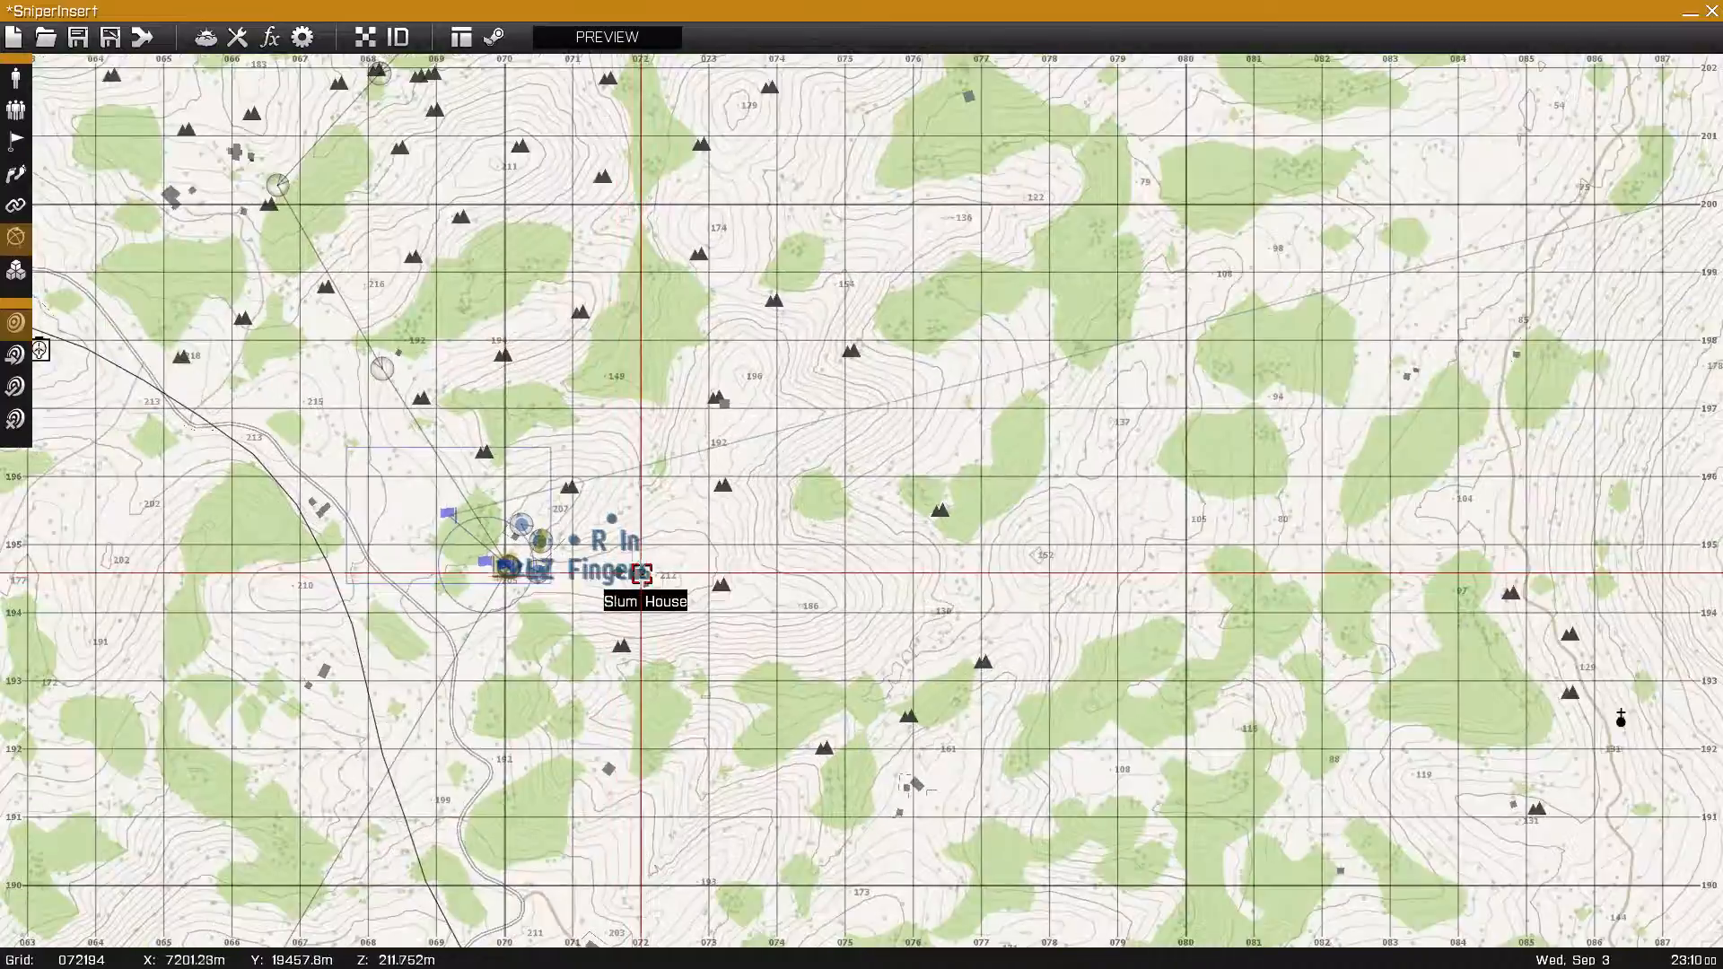
scroll(897, 591, "down", 10)
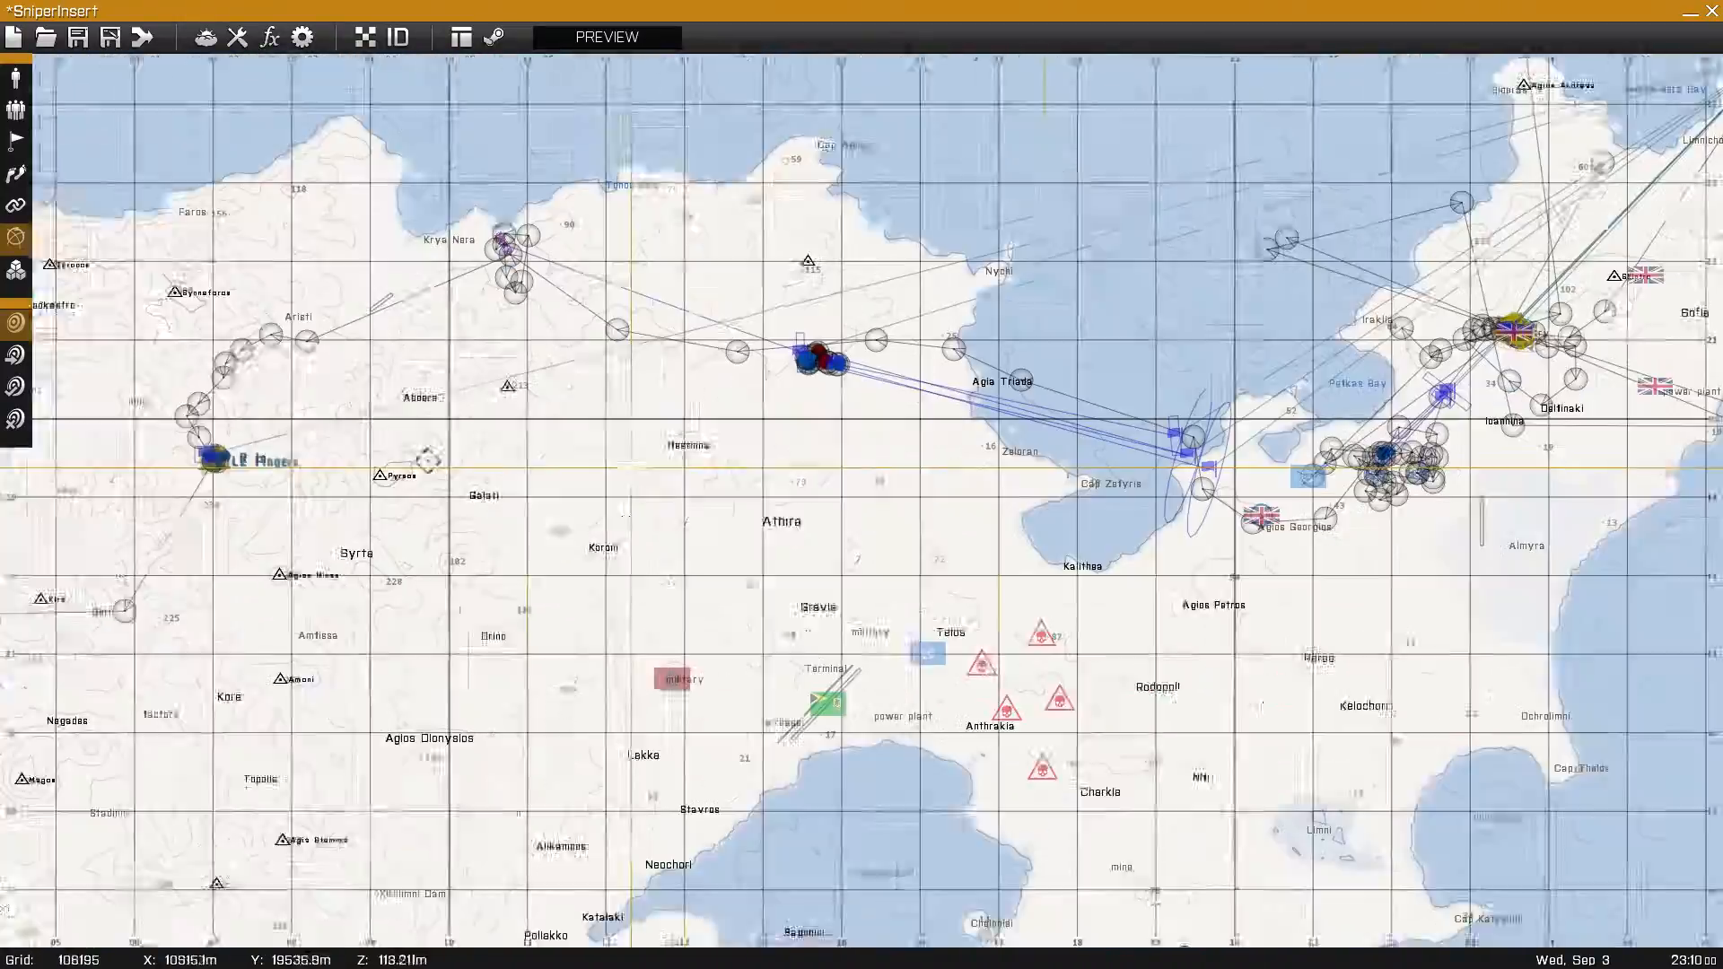
right_click_drag(428, 460, 165, 639)
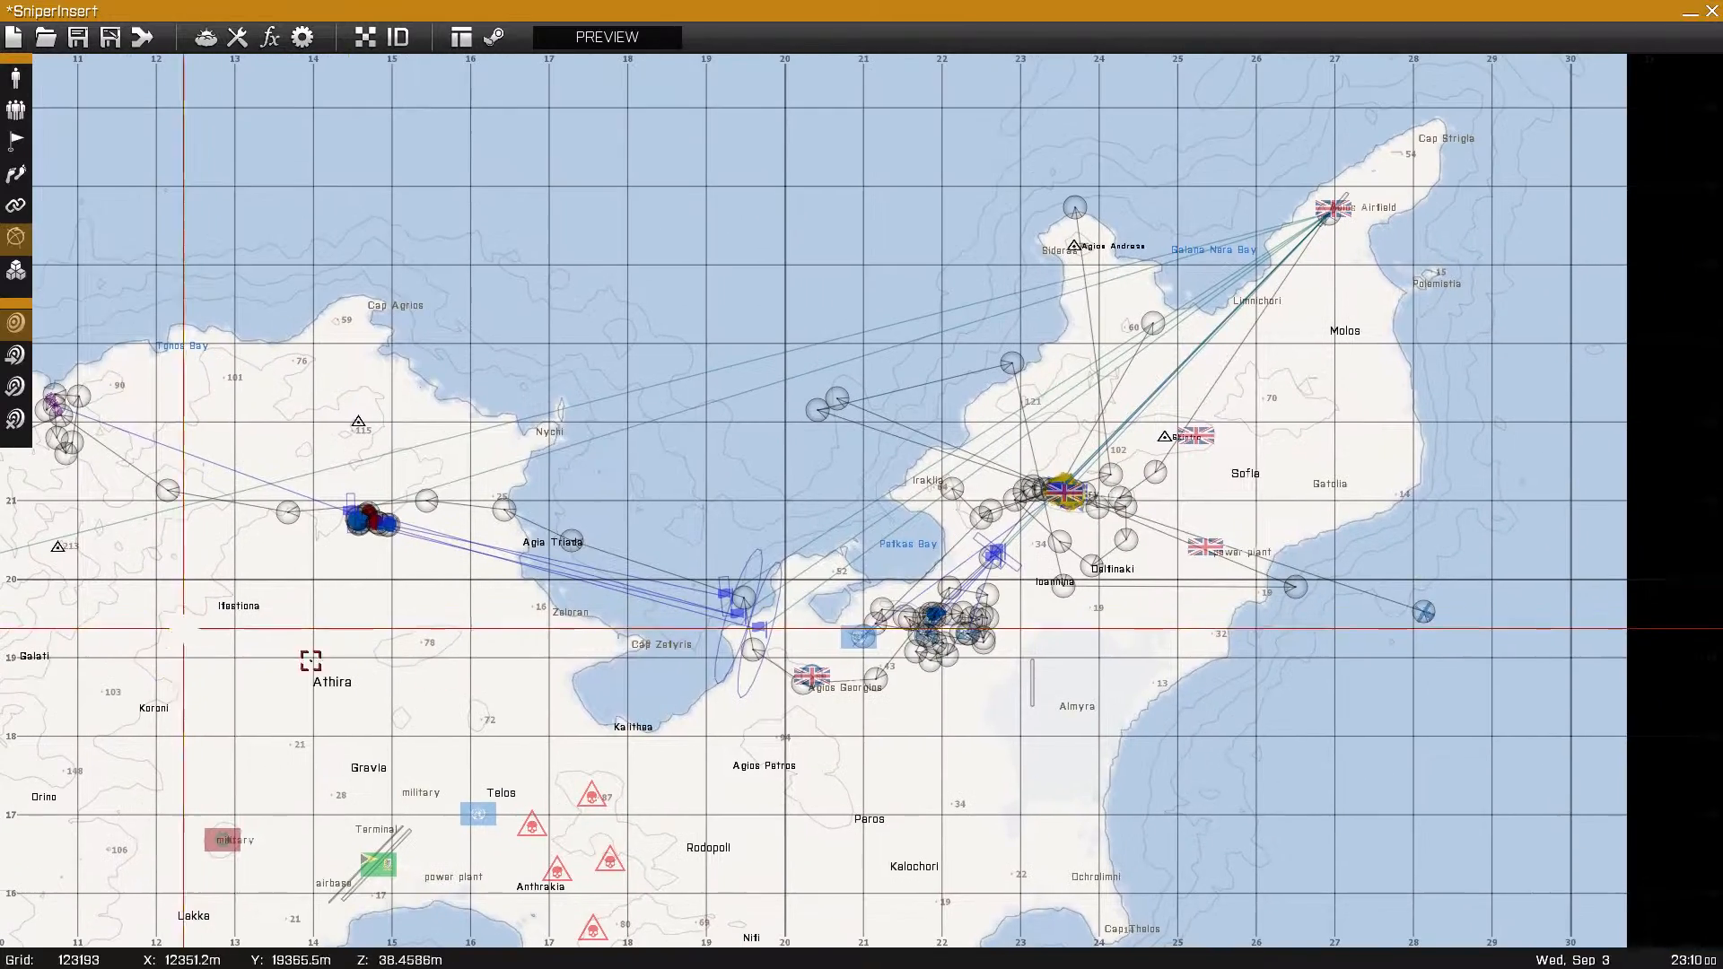
mouse_move(1121, 606)
right_mouse_down()
mouse_move(935, 658)
mouse_move(1104, 603)
right_mouse_up()
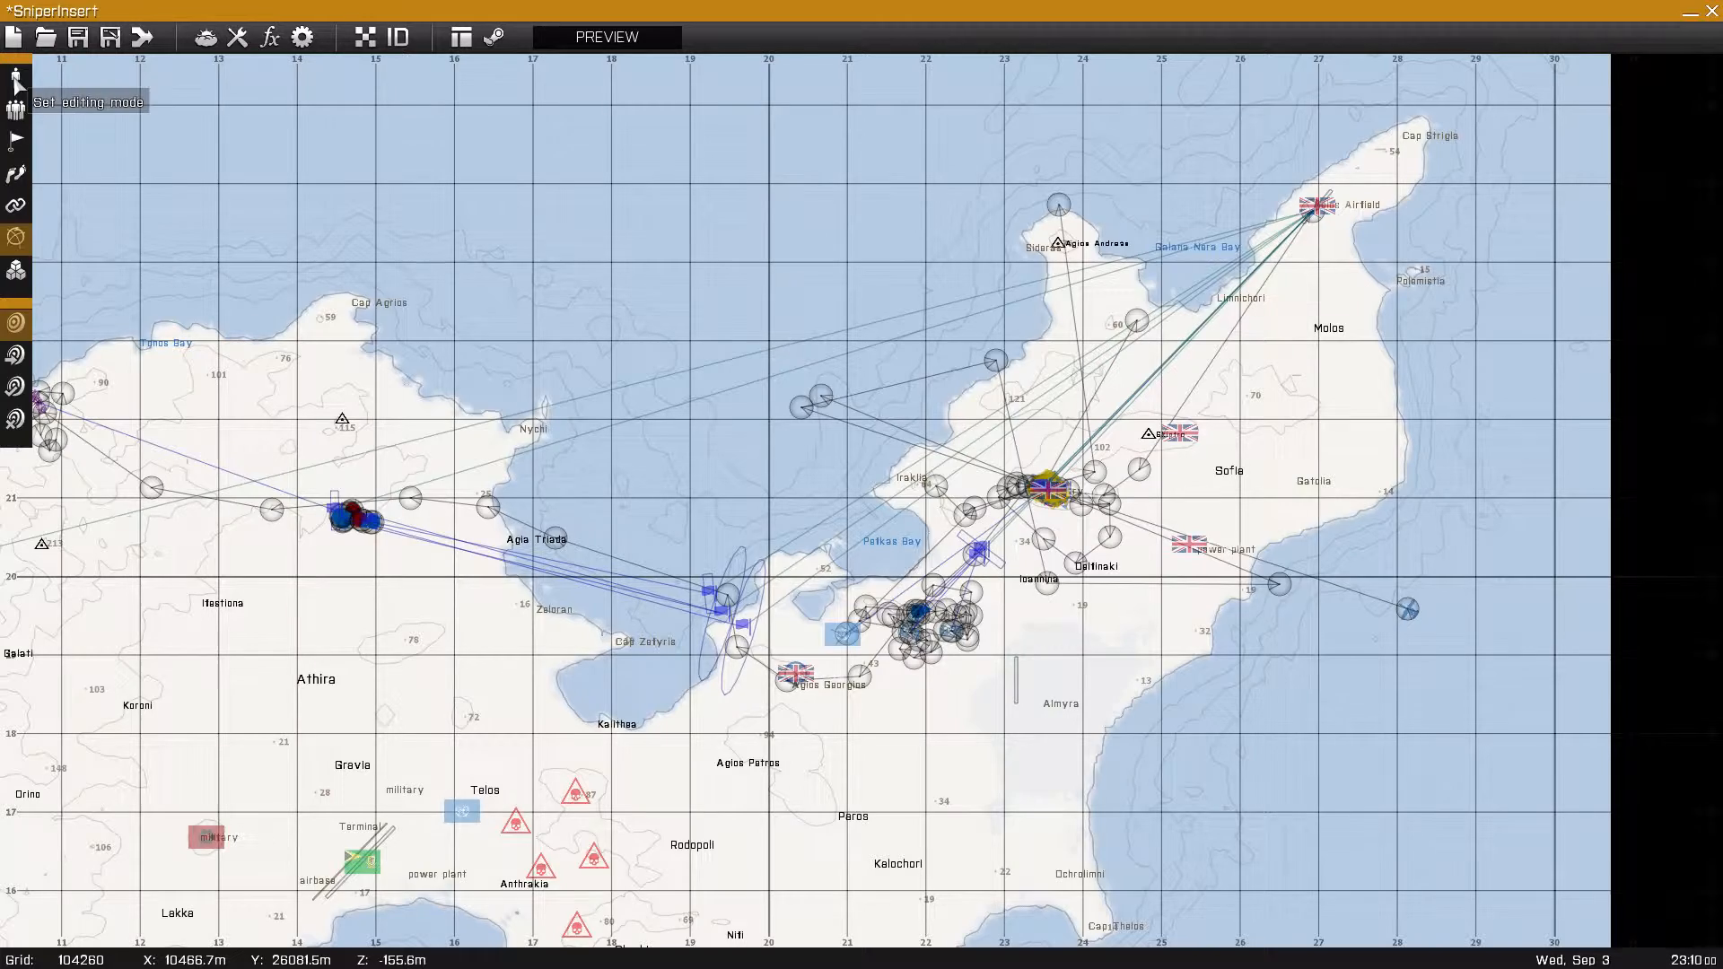
- Return to unit mode and review the name and initialization settings of the UH-80 Ghost Hawk at Molos Airfield
right_click_drag(1319, 247, 1138, 398)
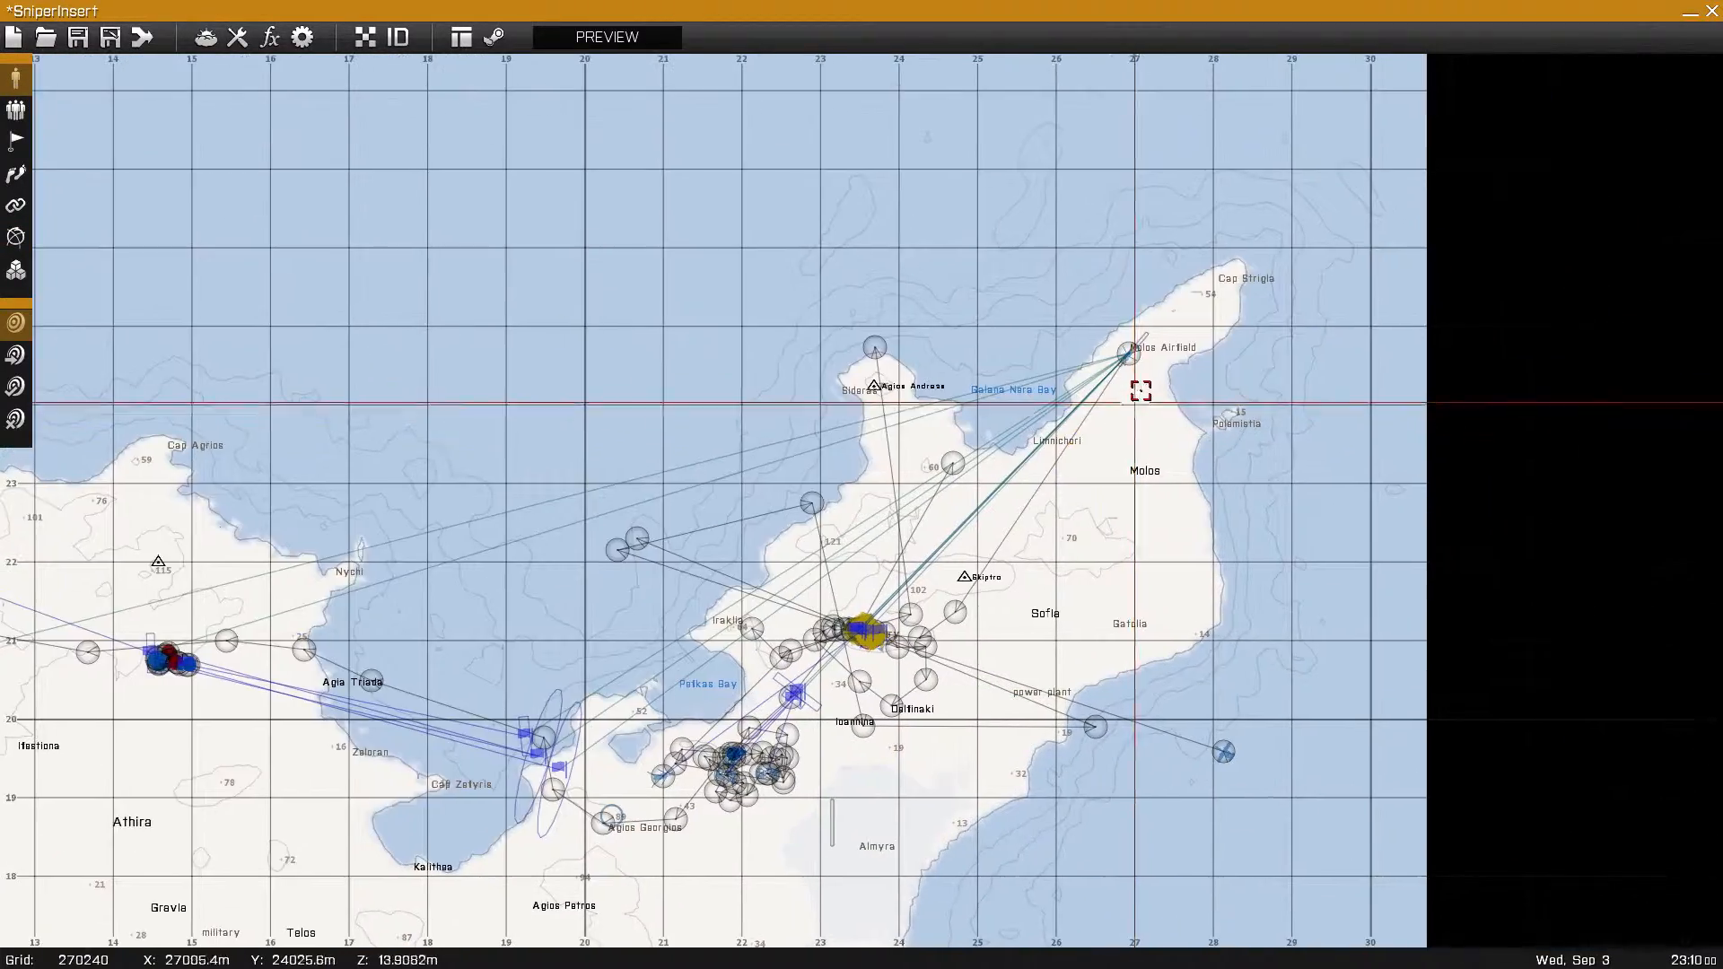
scroll(1138, 397, "up", 10)
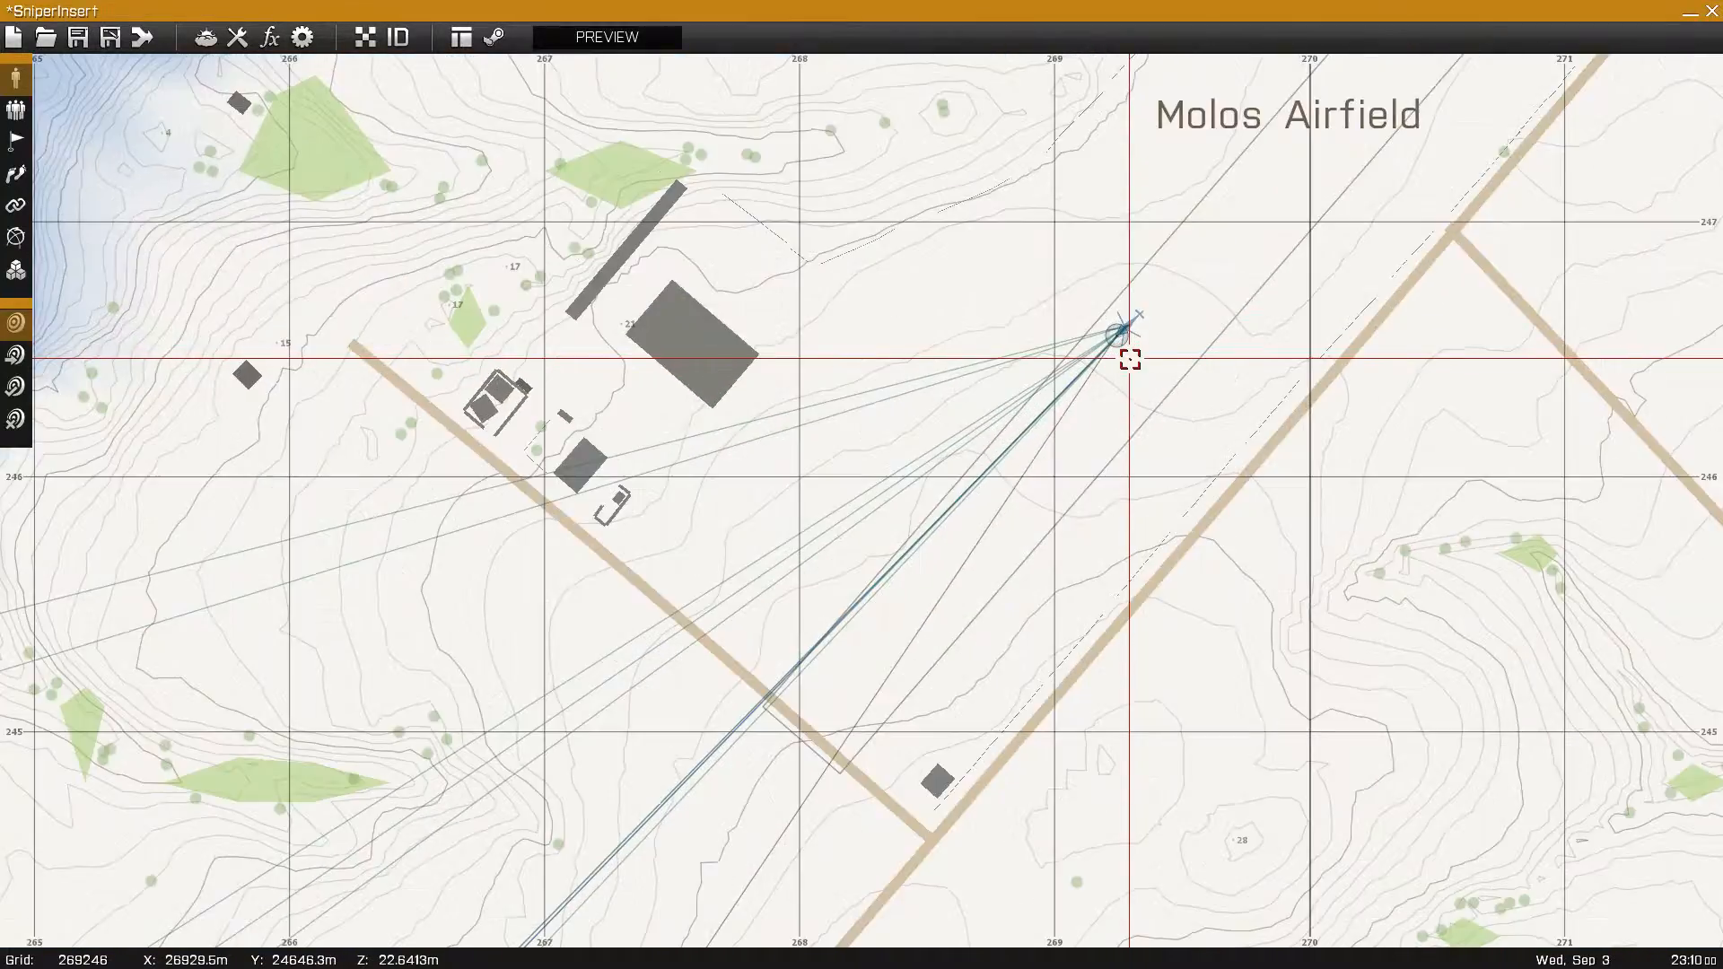
scroll(1130, 359, "up", 5)
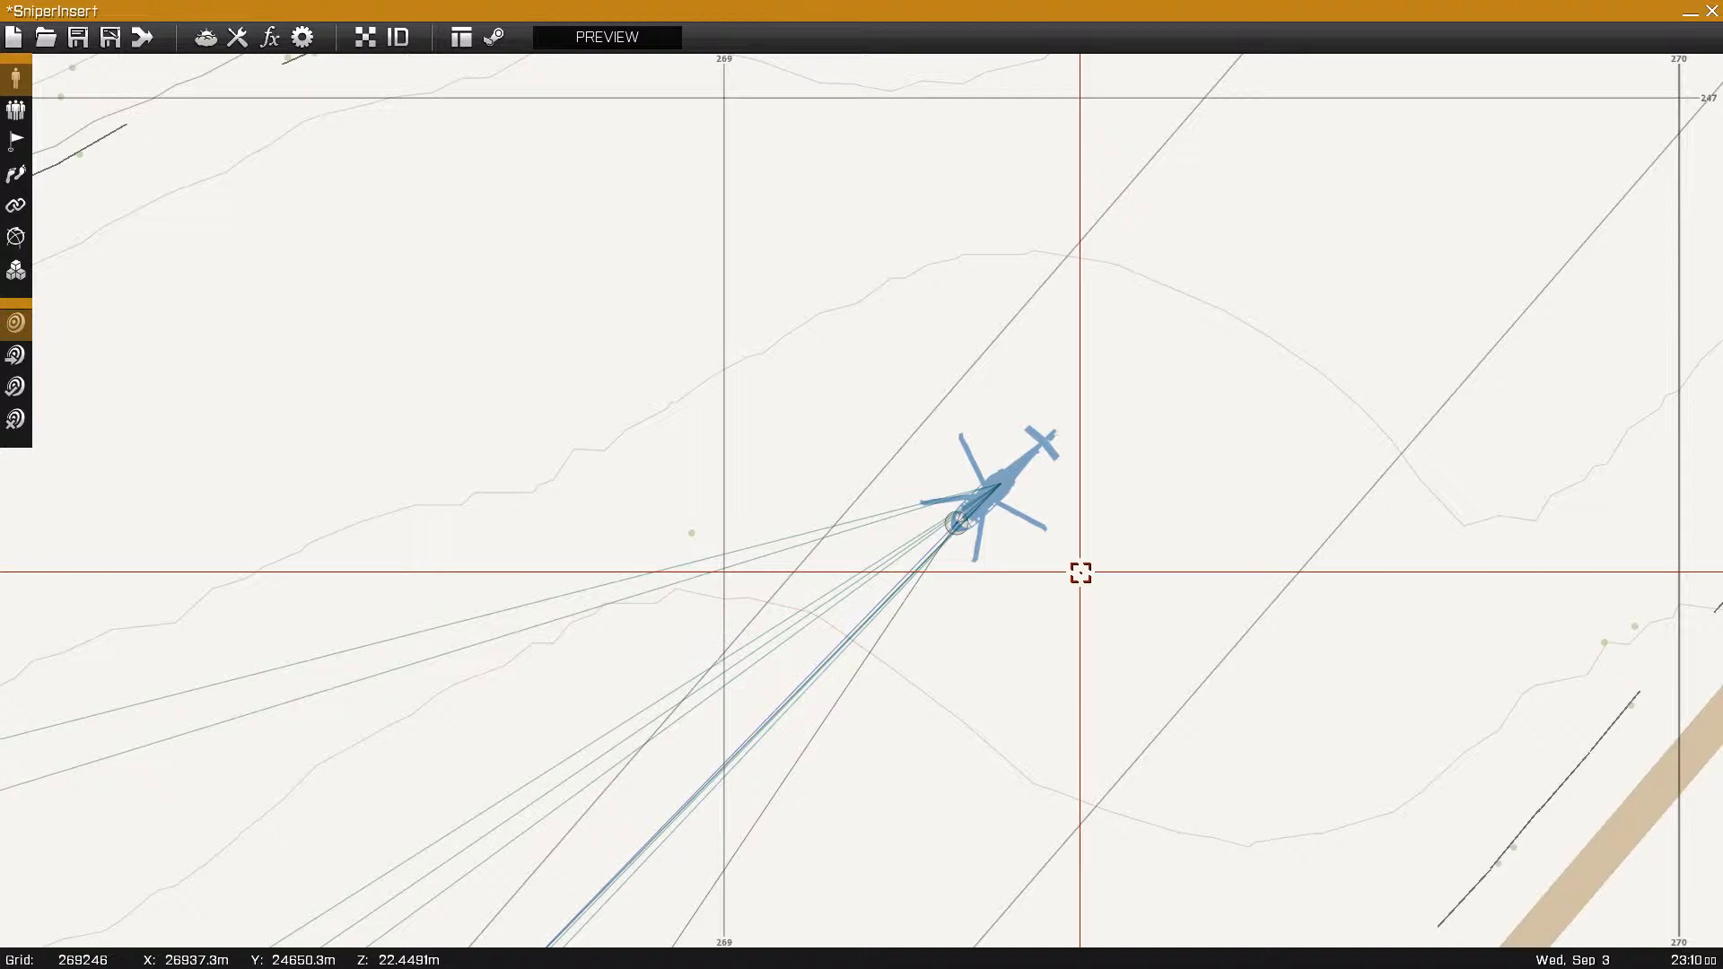
scroll(1080, 575, "down", 3)
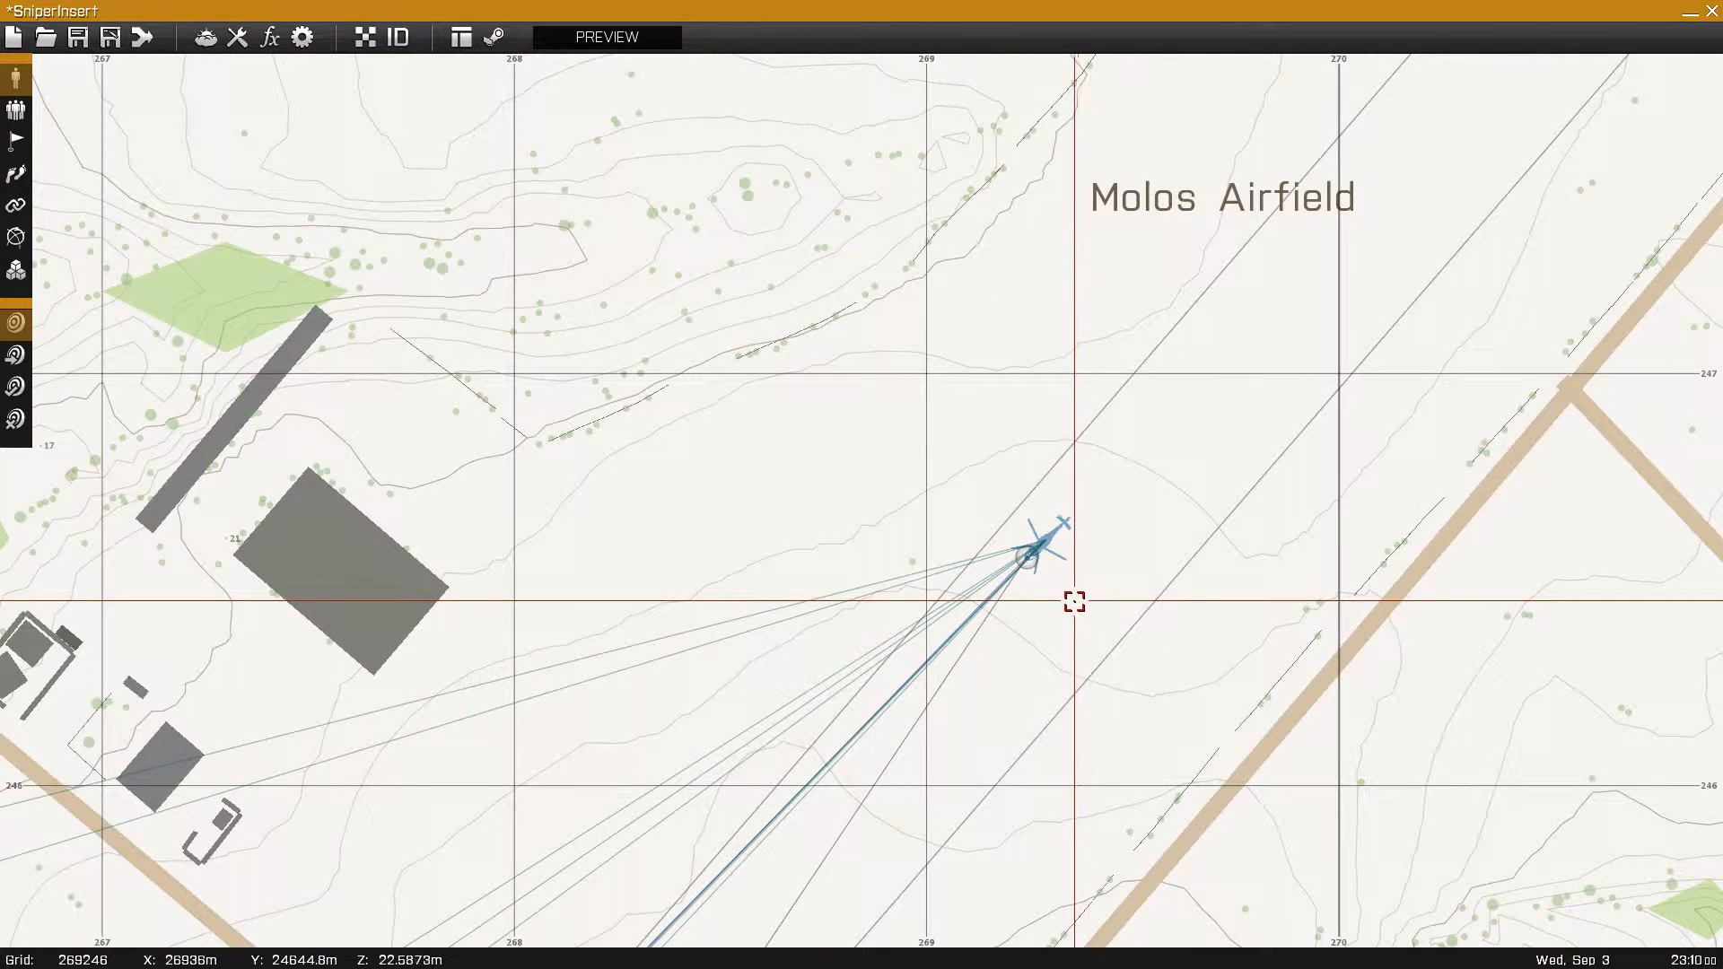
scroll(1072, 600, "up", 3)
scroll(1063, 597, "up", 3)
right_click_drag(1051, 562, 1112, 650)
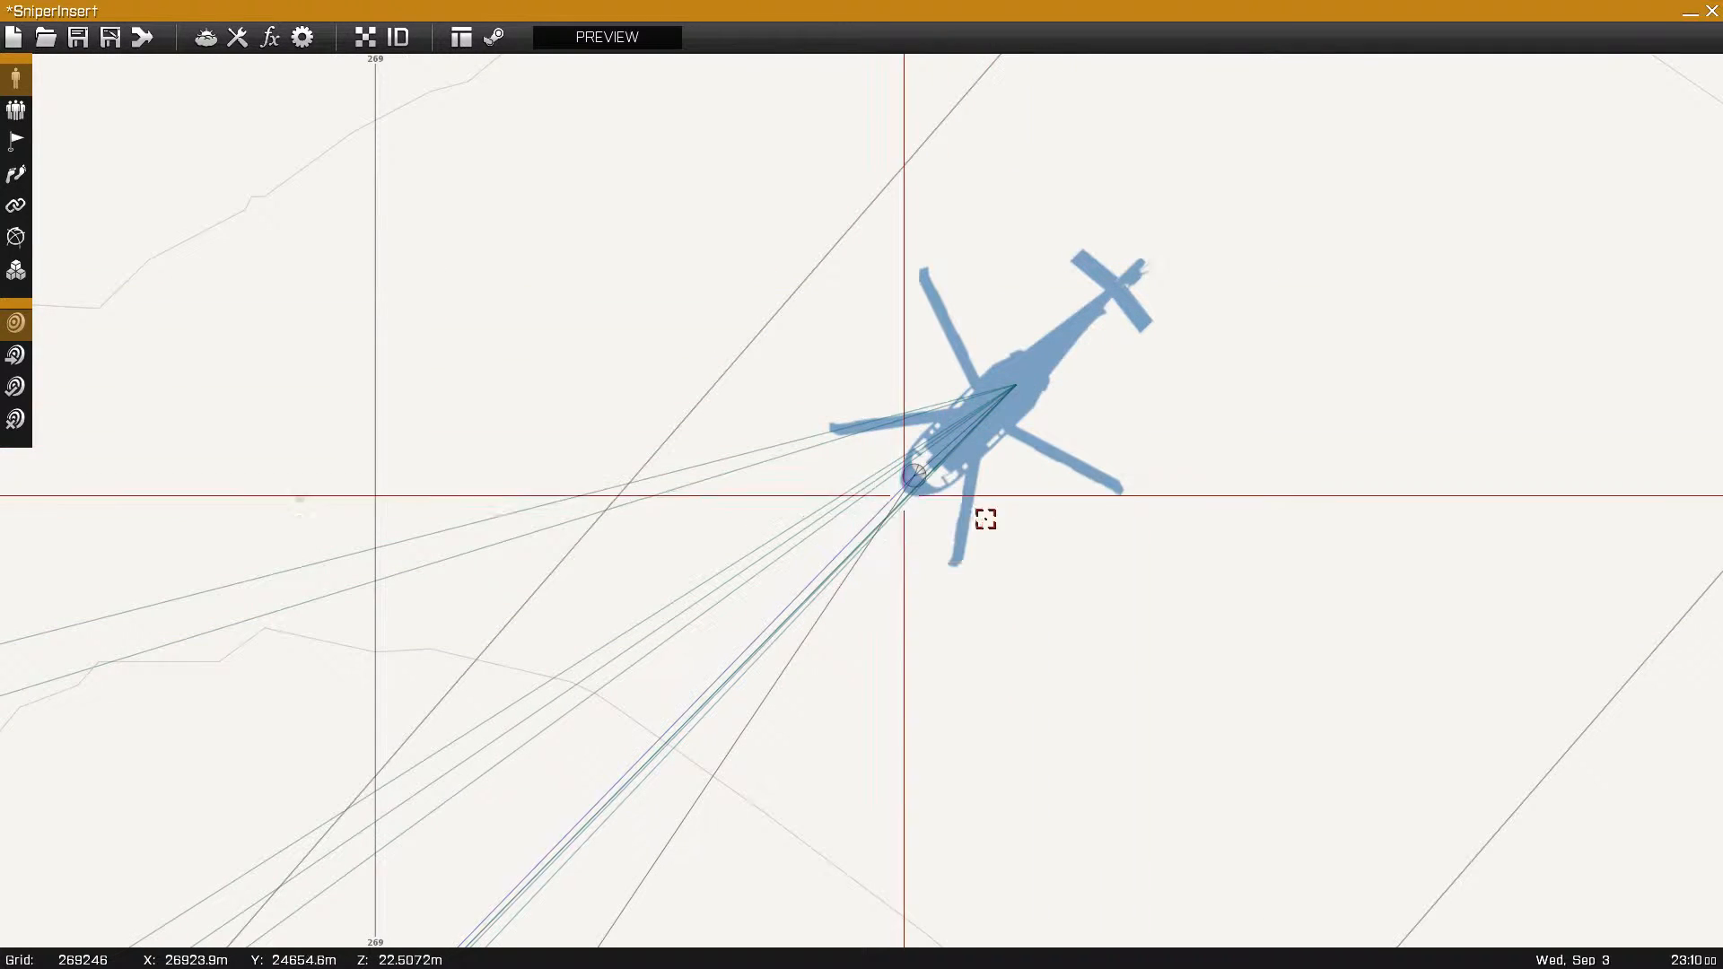
left_click(1009, 389)
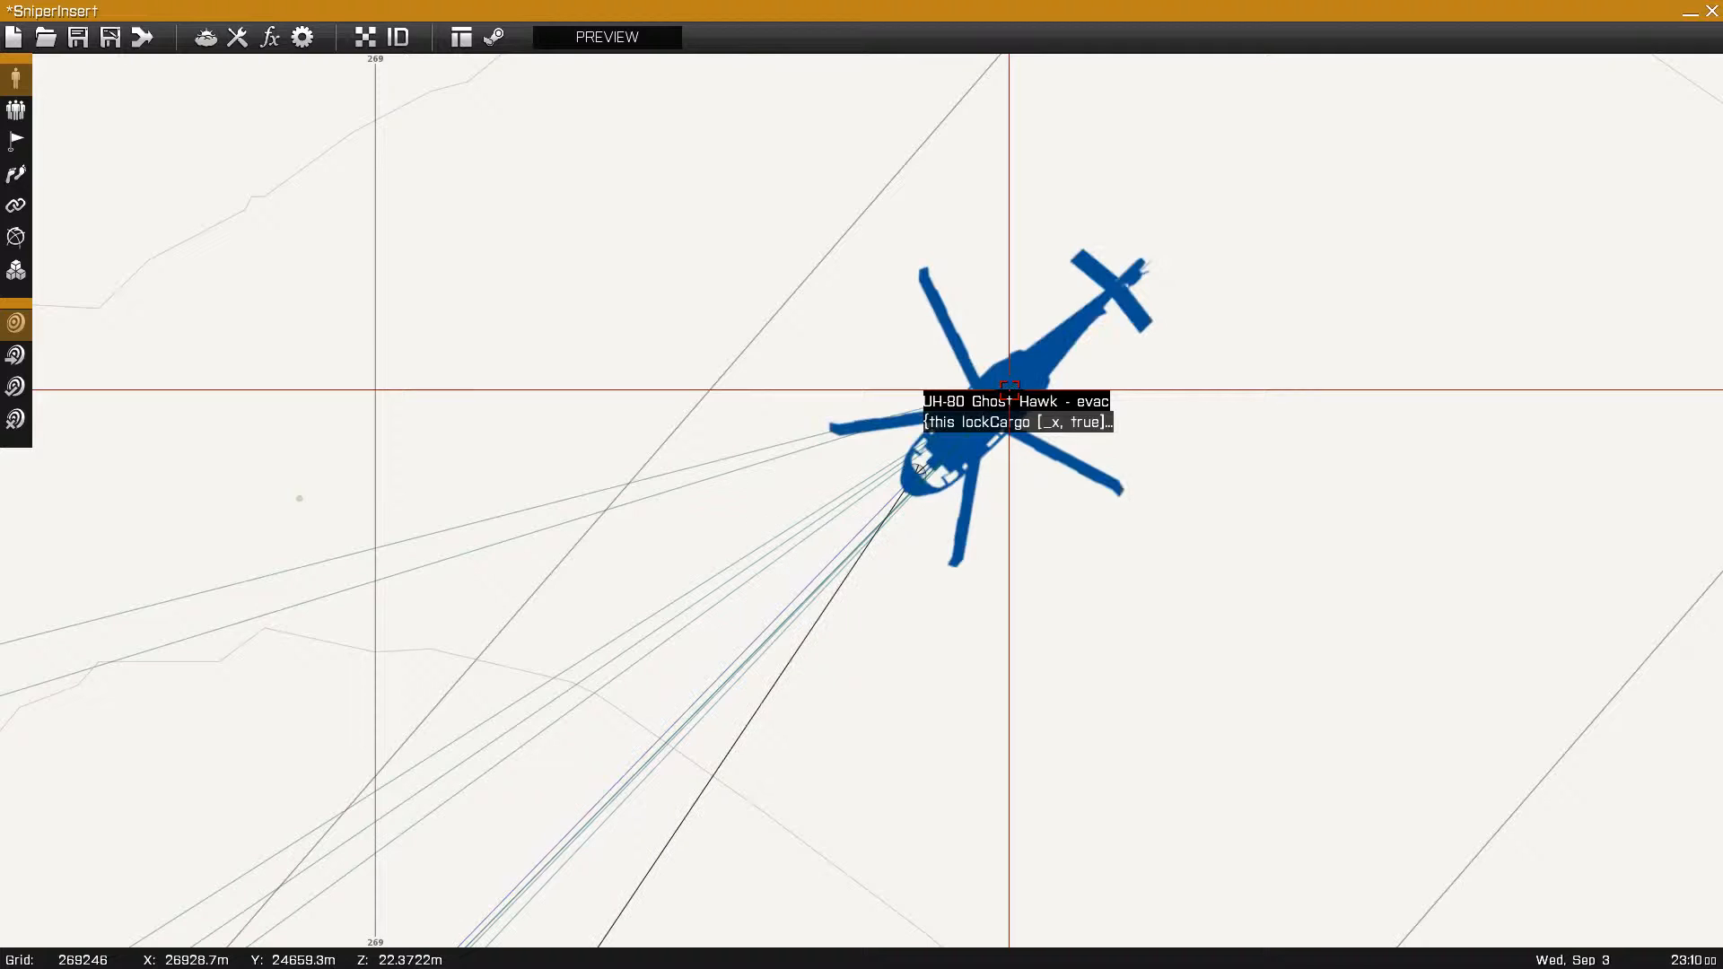
double_click(1009, 389)
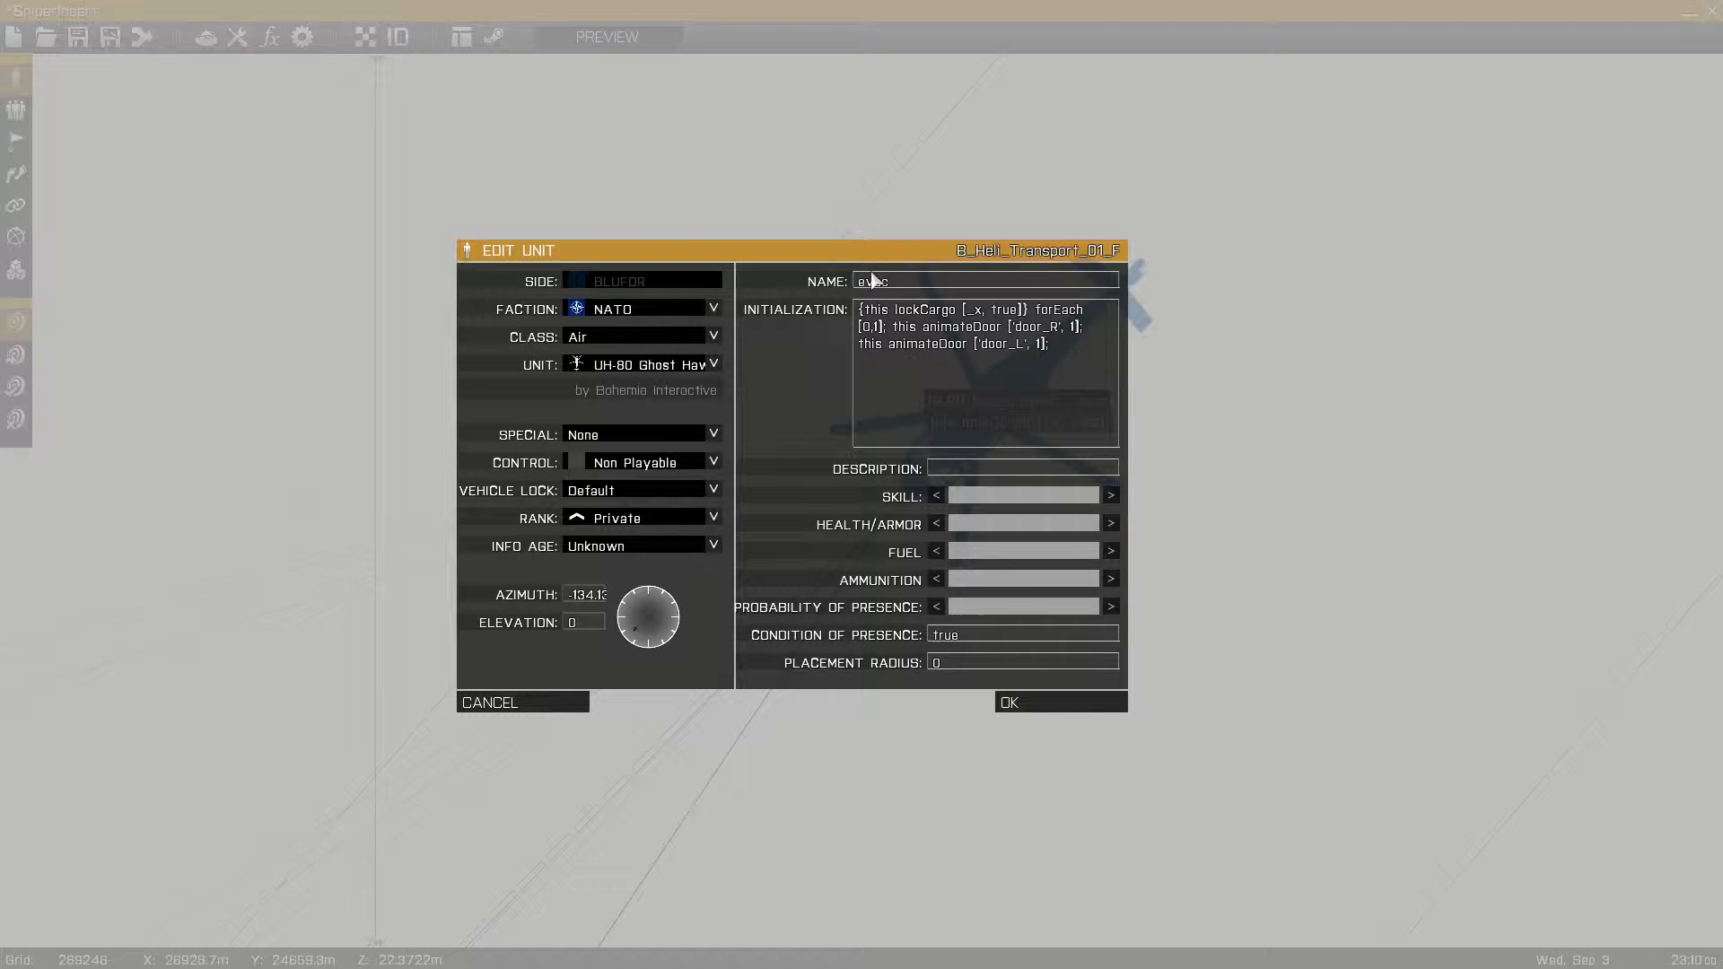
left_click(1047, 703)
- Inspect the evac helicopter's waypoint at its nose at Molos Airfield
scroll(1047, 710, "down", 8)
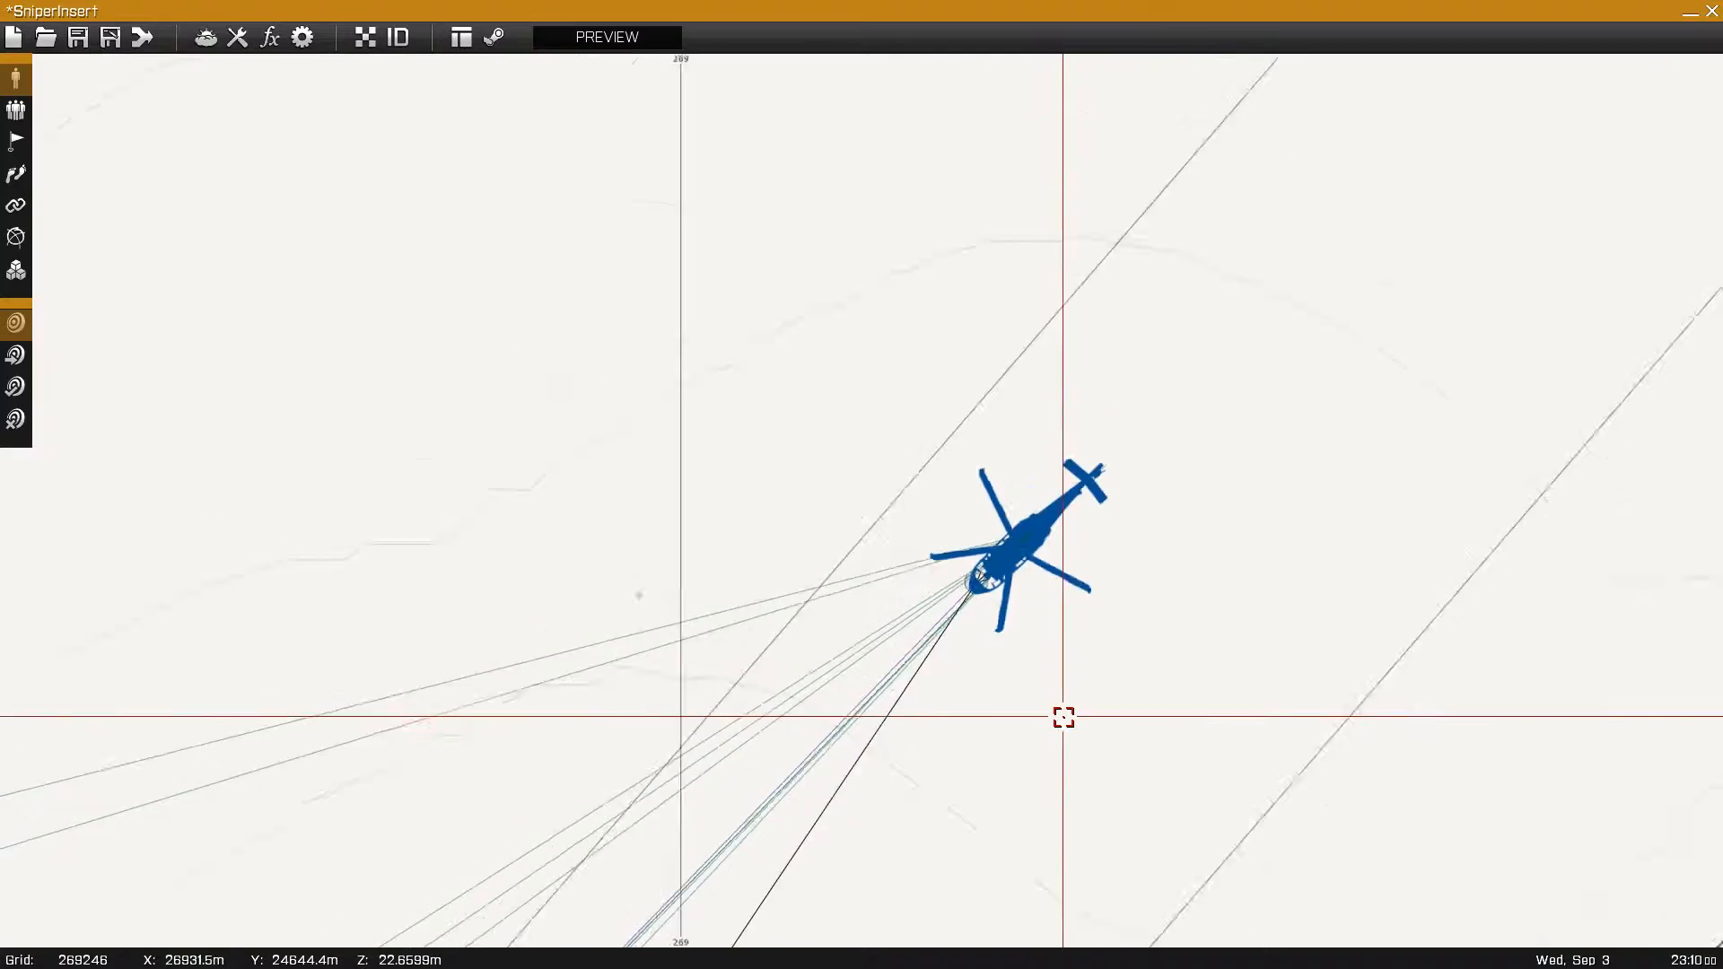
scroll(1136, 680, "down", 6)
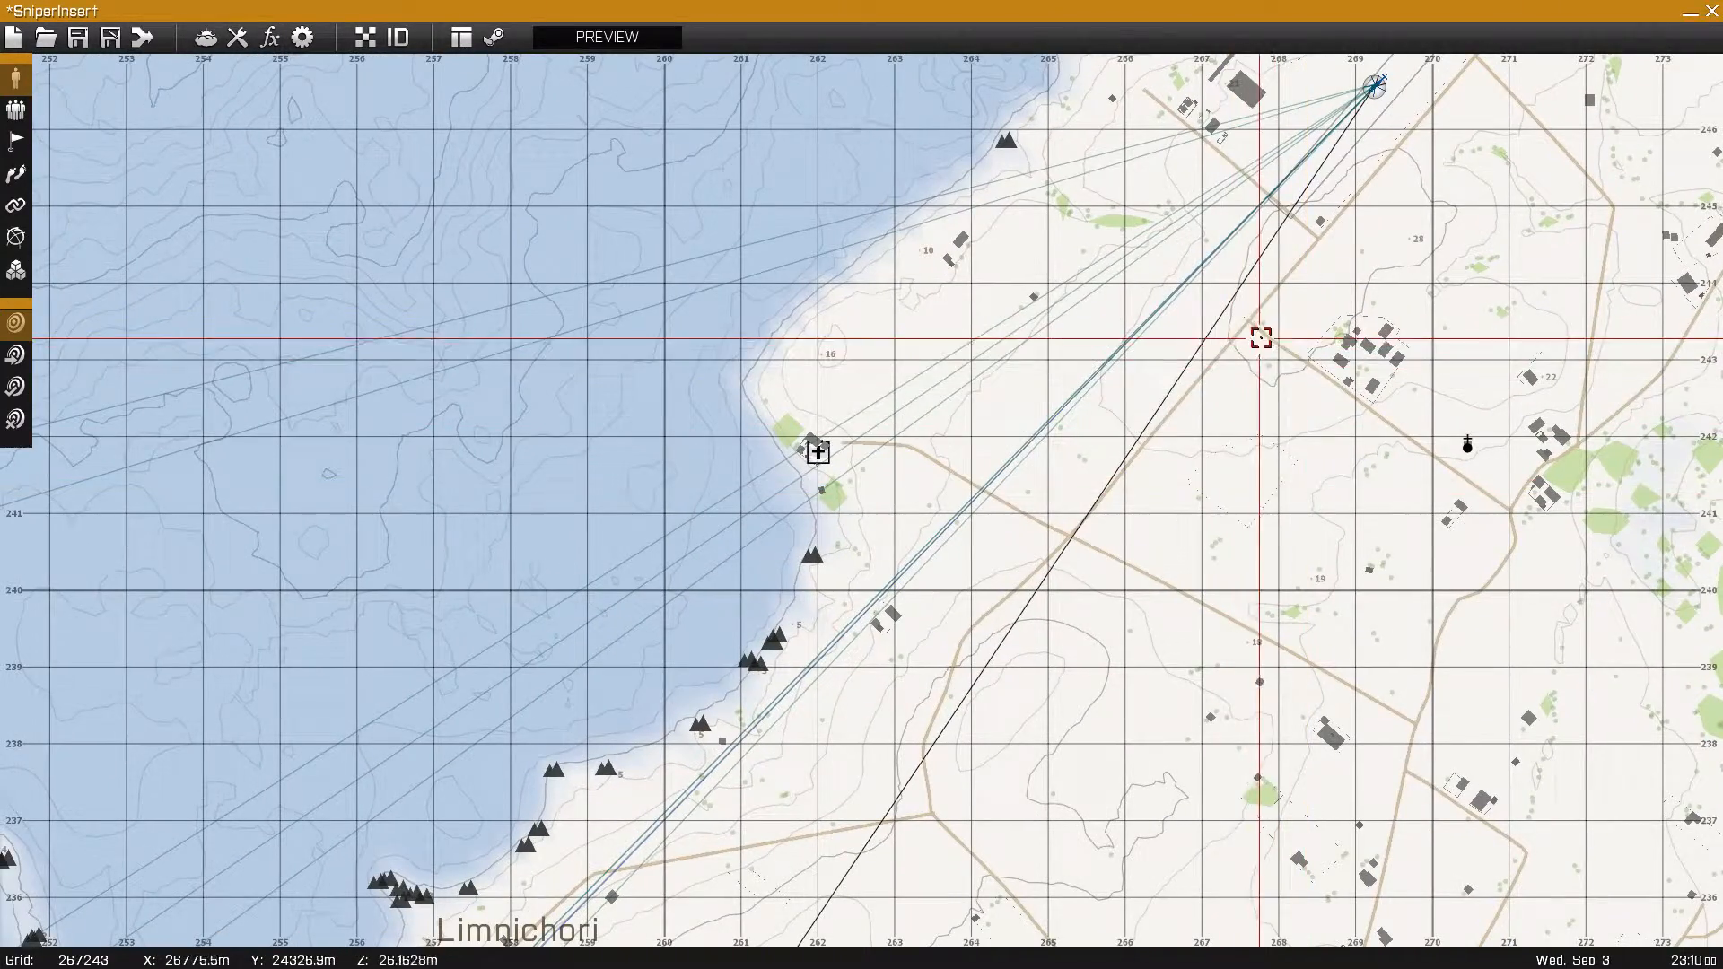
scroll(1375, 126, "up", 3)
scroll(1371, 125, "up", 3)
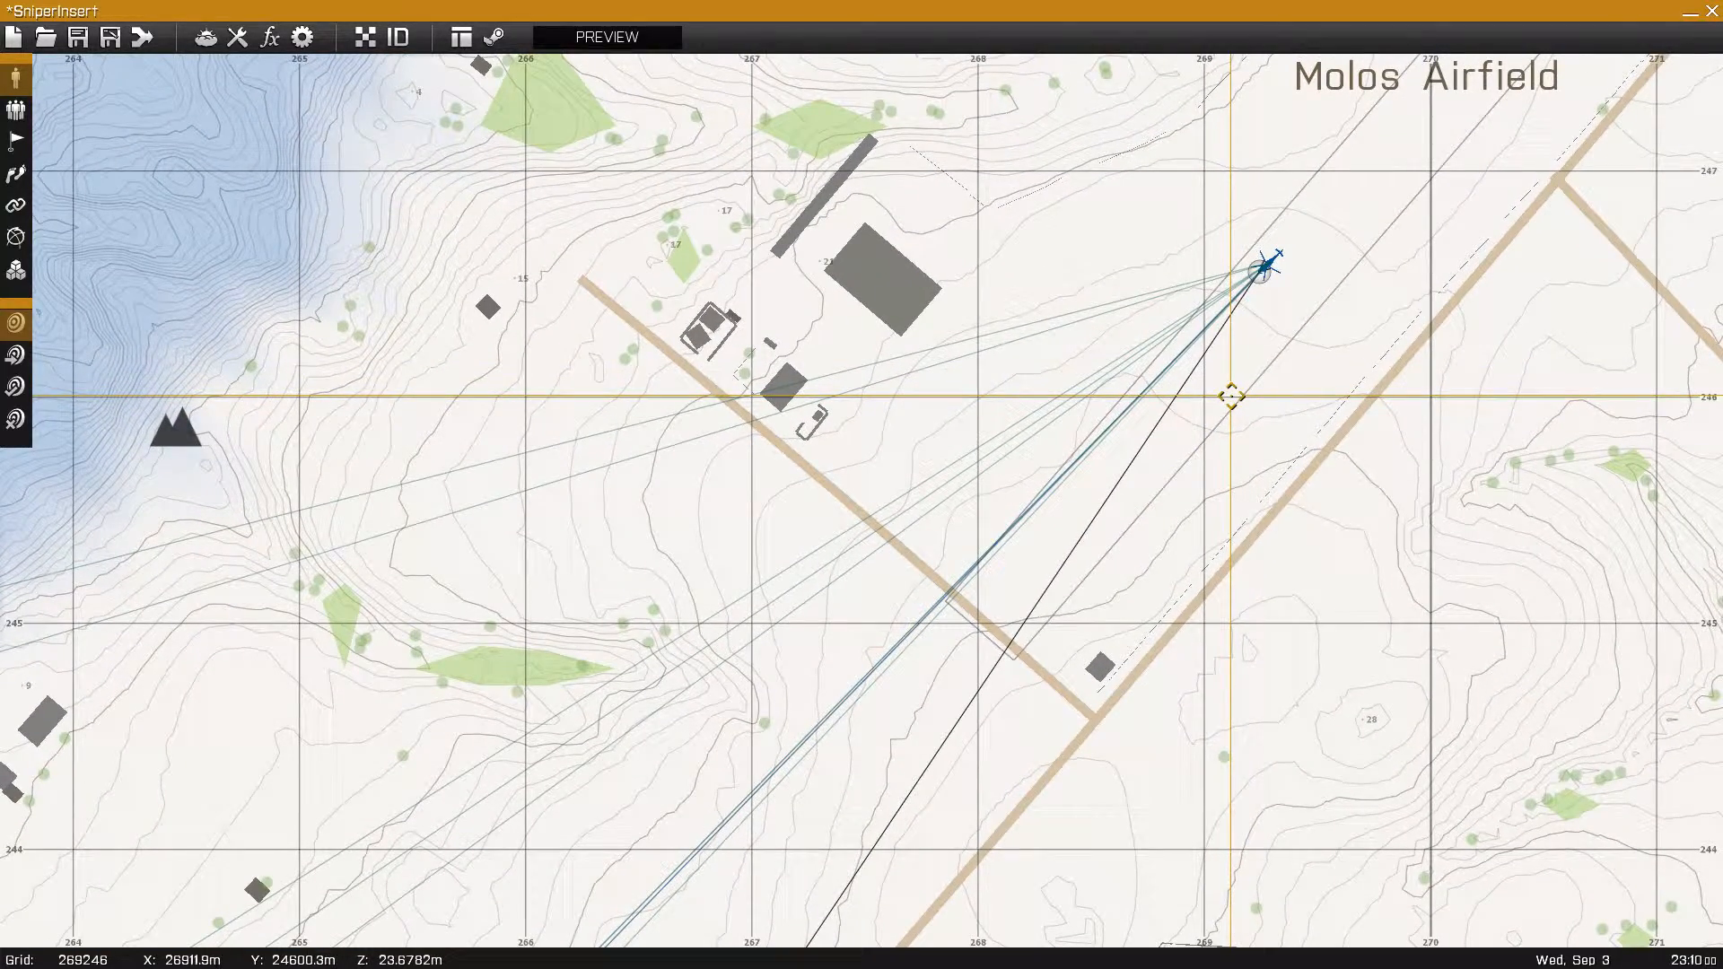
scroll(1275, 265, "up", 5)
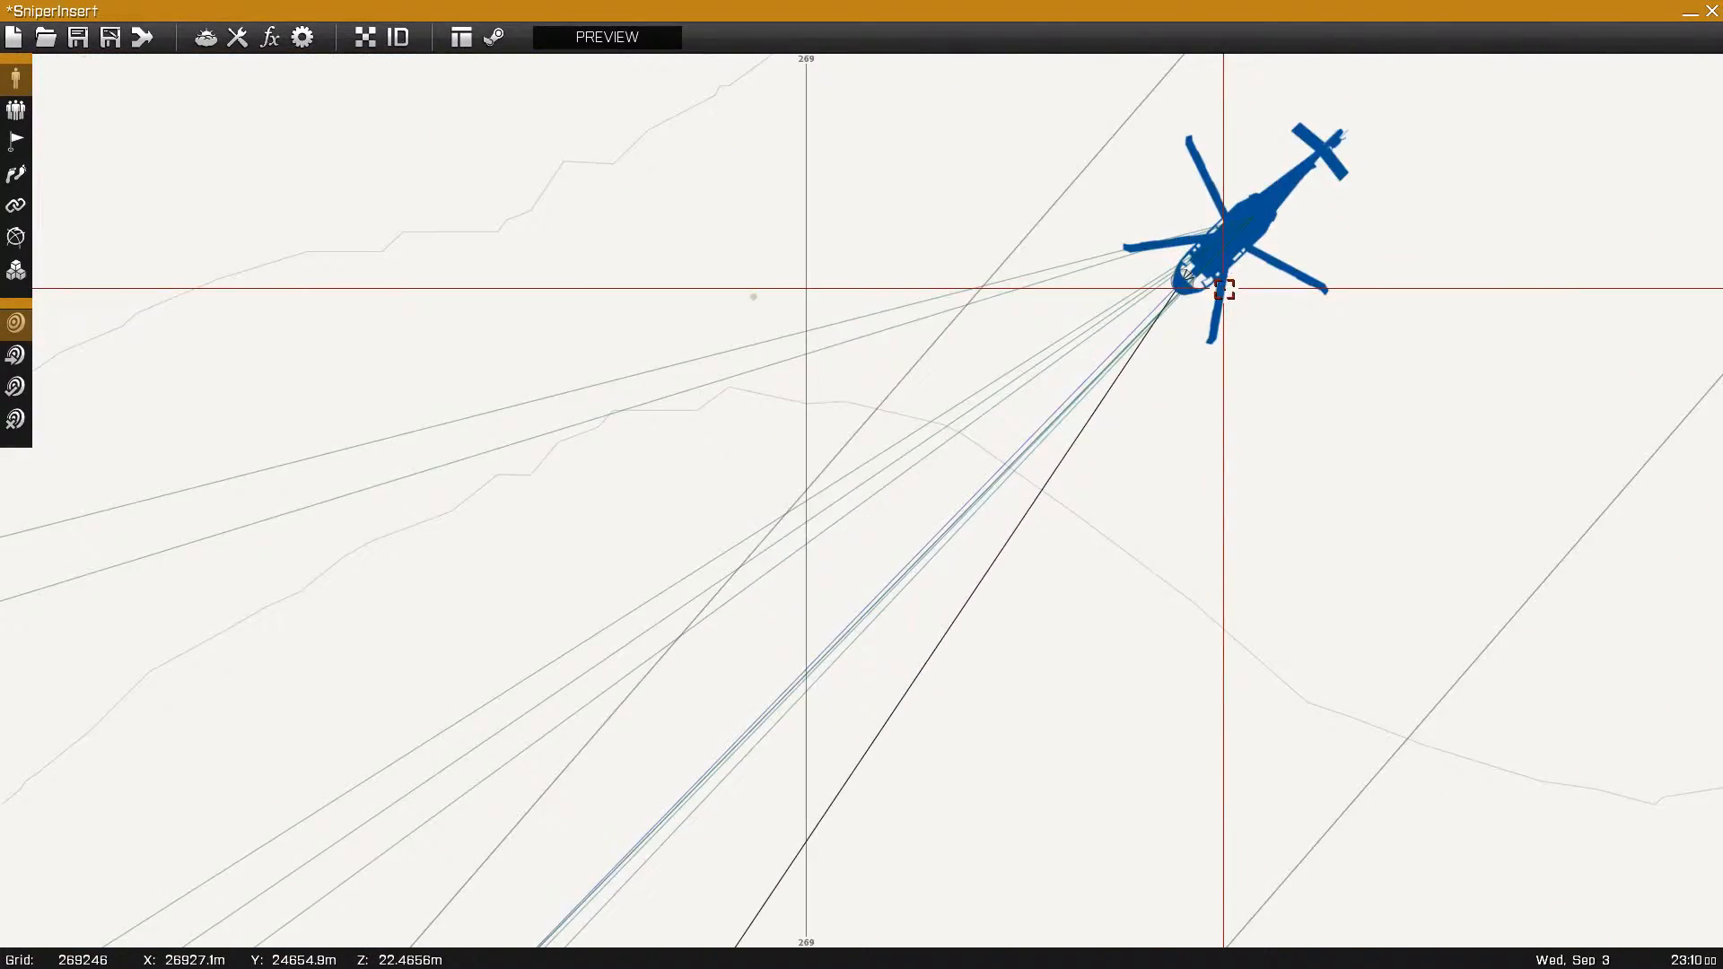
mouse_move(1181, 279)
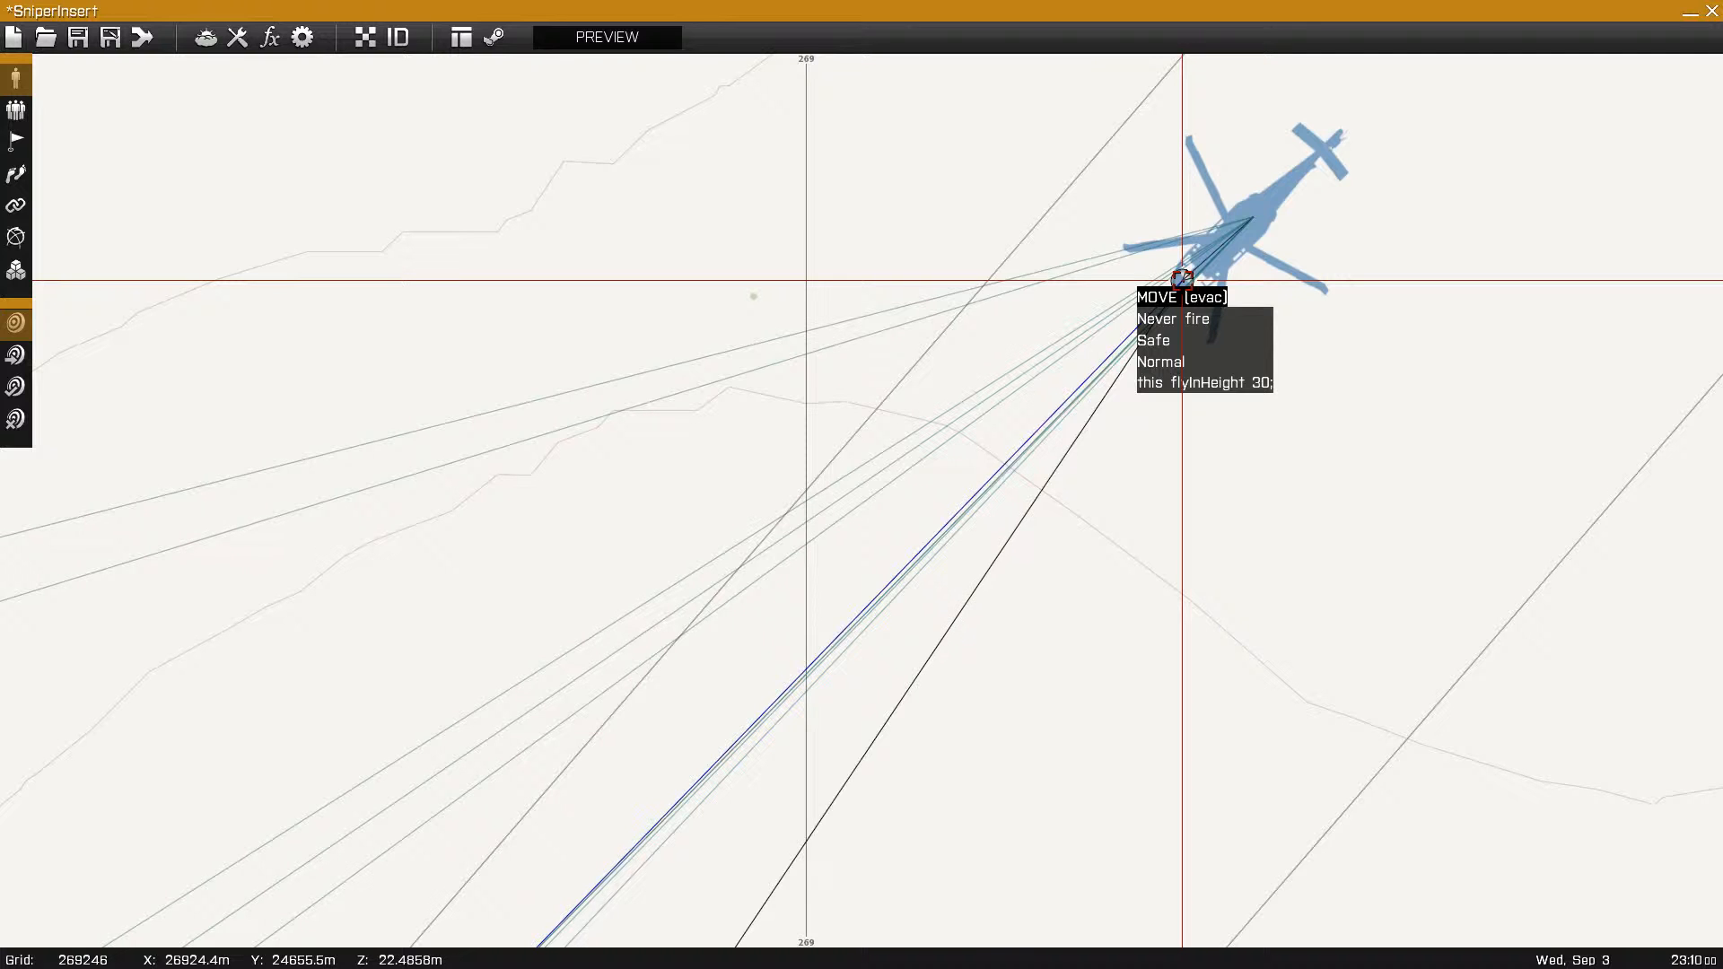
- Follow the evac helicopter's route southwest from Molos Airfield and inspect its MOVE waypoint south of Skiptro
scroll(1107, 650, "down", 5)
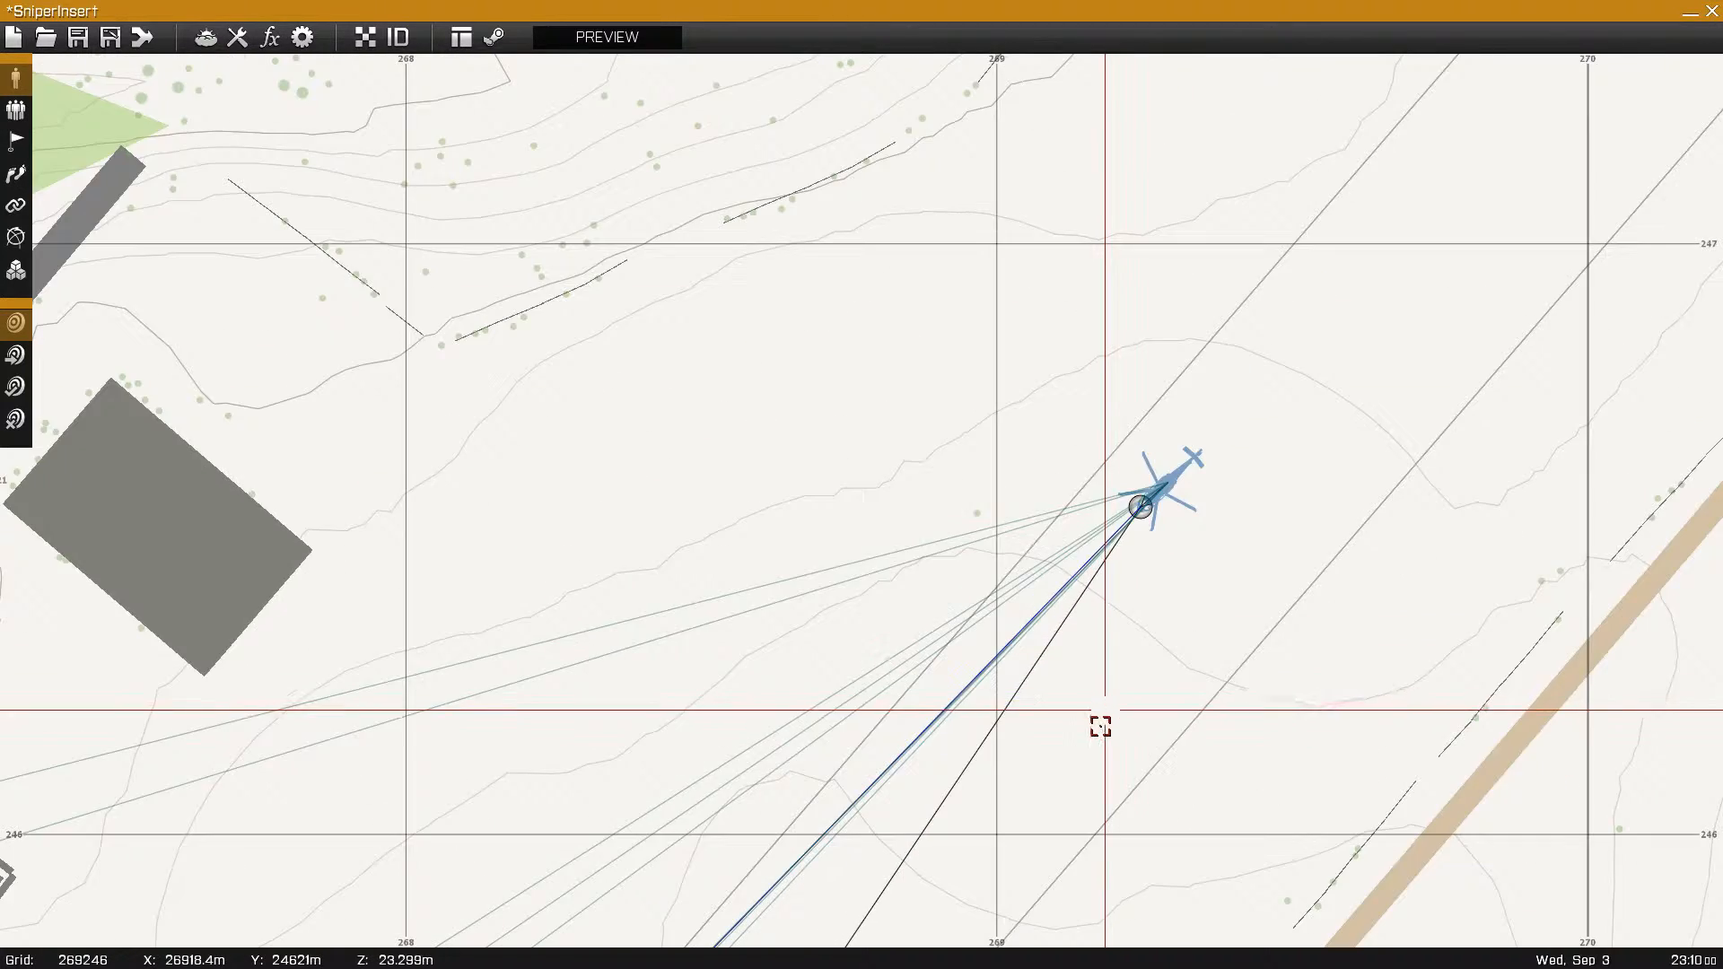
right_click_drag(1046, 846, 1281, 351)
scroll(1121, 609, "down", 3)
right_click_drag(1011, 784, 1272, 200)
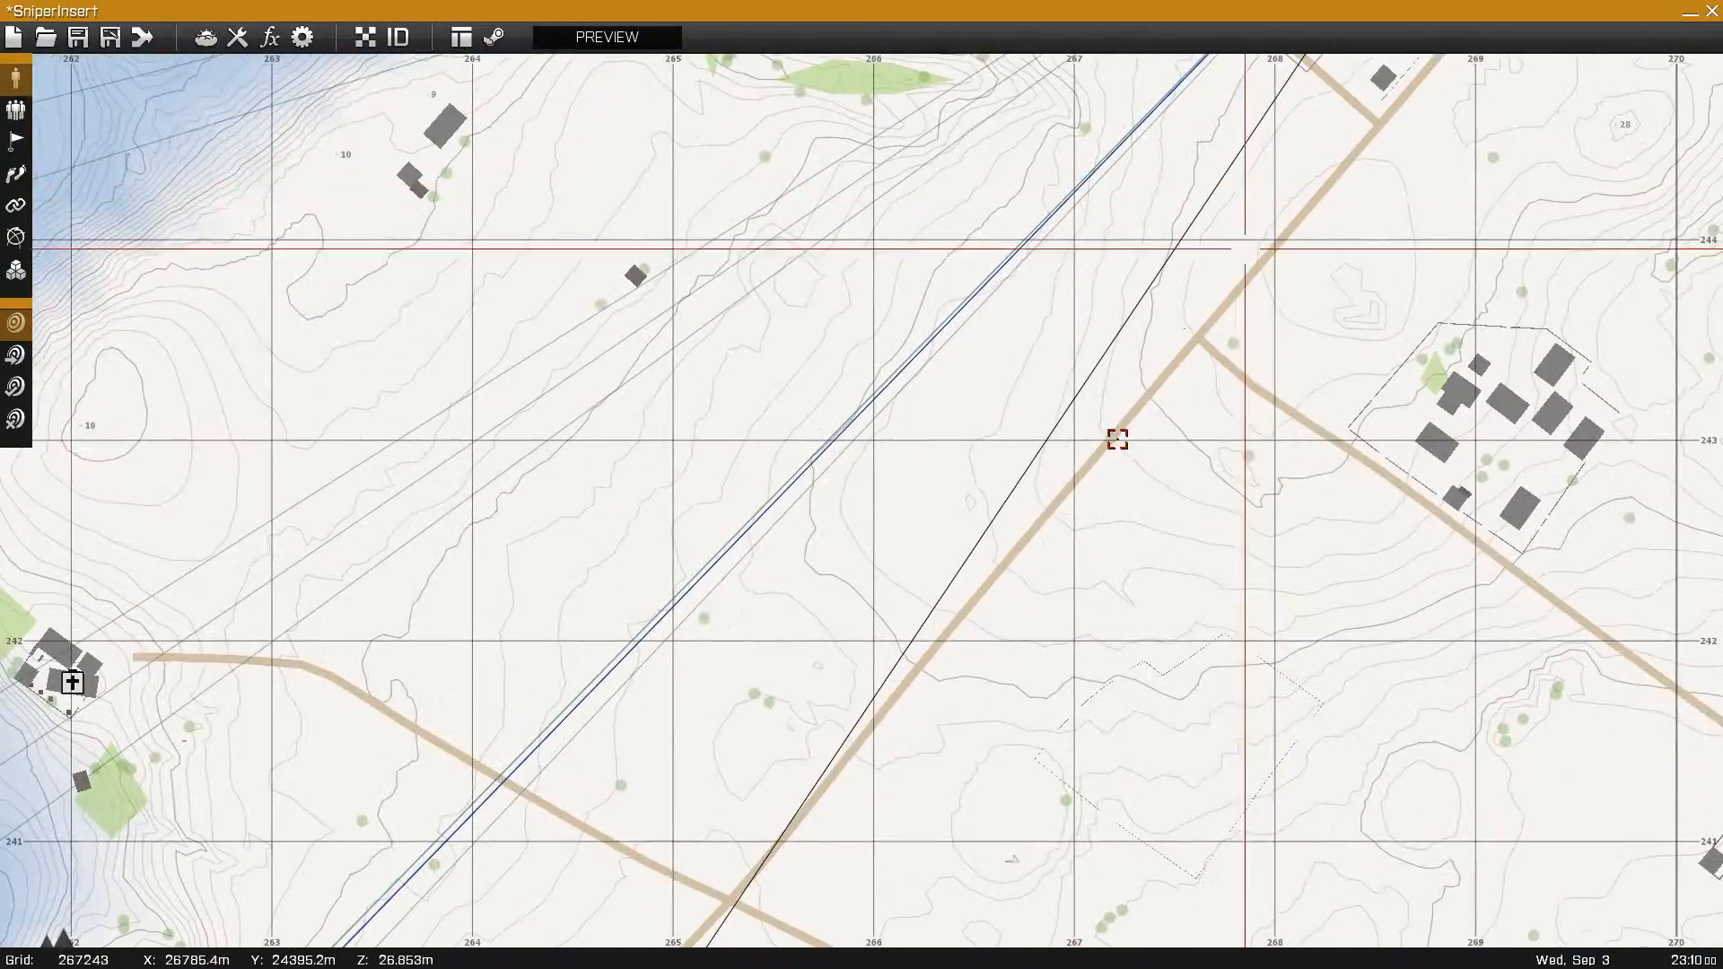
right_click_drag(984, 651, 1289, 138)
right_click_drag(929, 741, 1280, 219)
scroll(1095, 610, "down", 5)
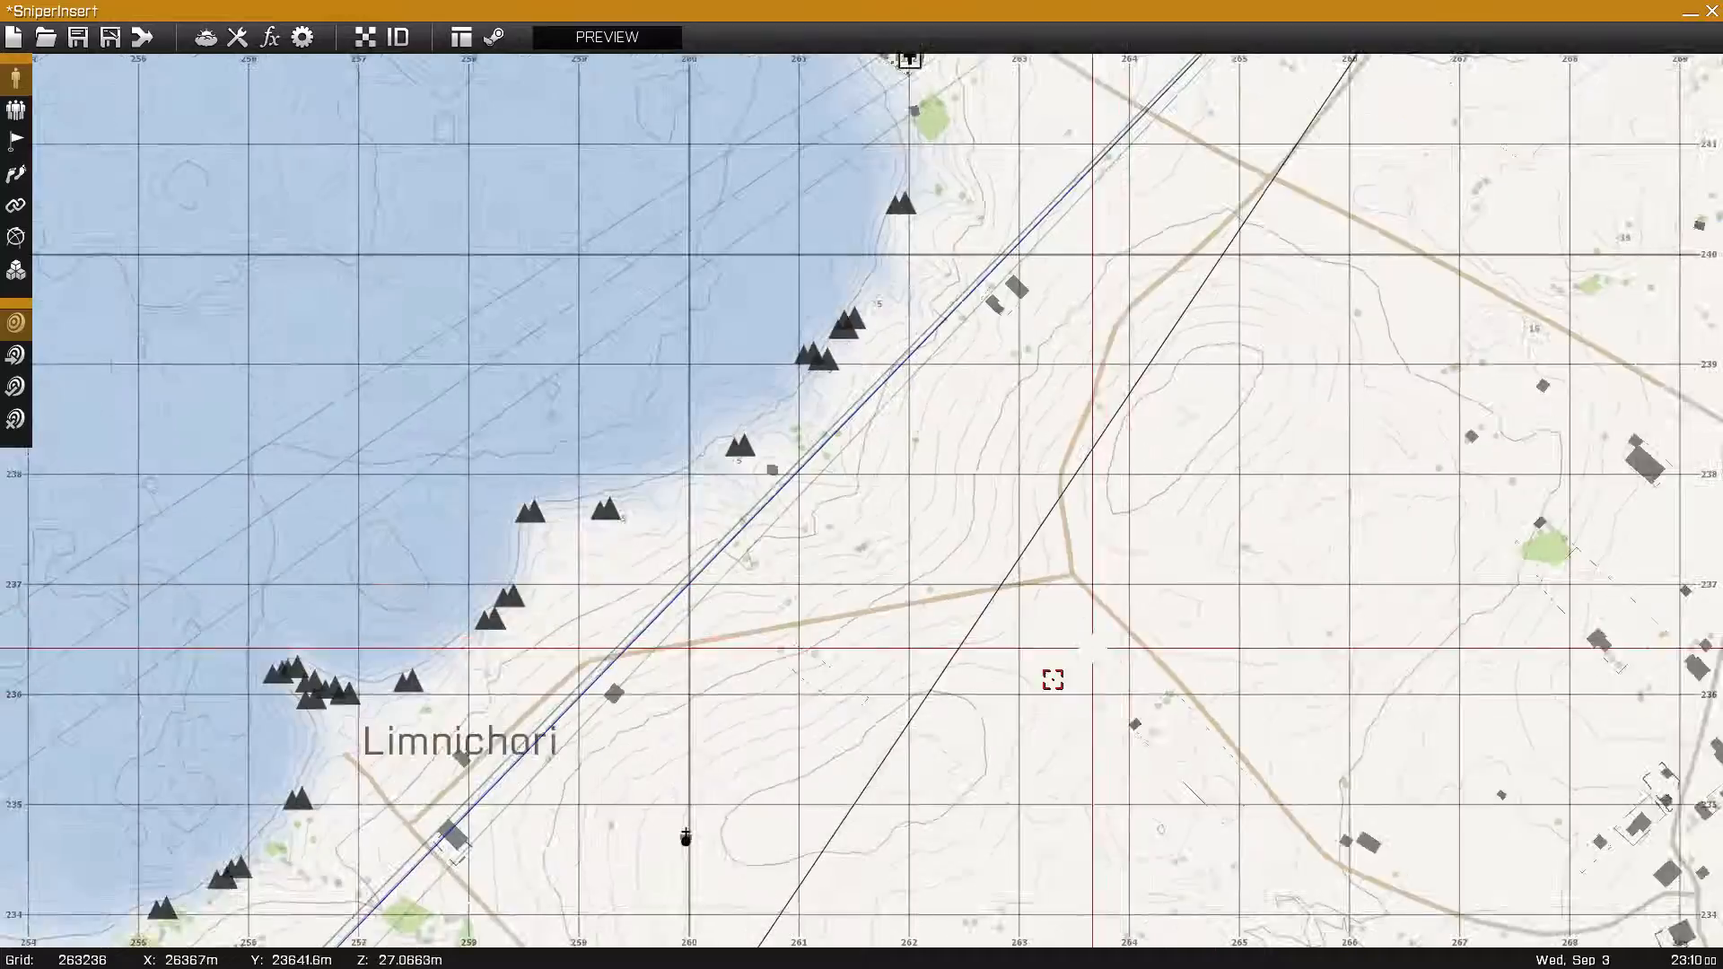
right_click_drag(1038, 722, 1271, 179)
right_click_drag(964, 730, 1285, 162)
scroll(1124, 430, "down", 3)
scroll(1028, 609, "down", 2)
right_click_drag(1042, 598, 1190, 384)
scroll(1190, 385, "down", 2)
scroll(1239, 354, "up", 8)
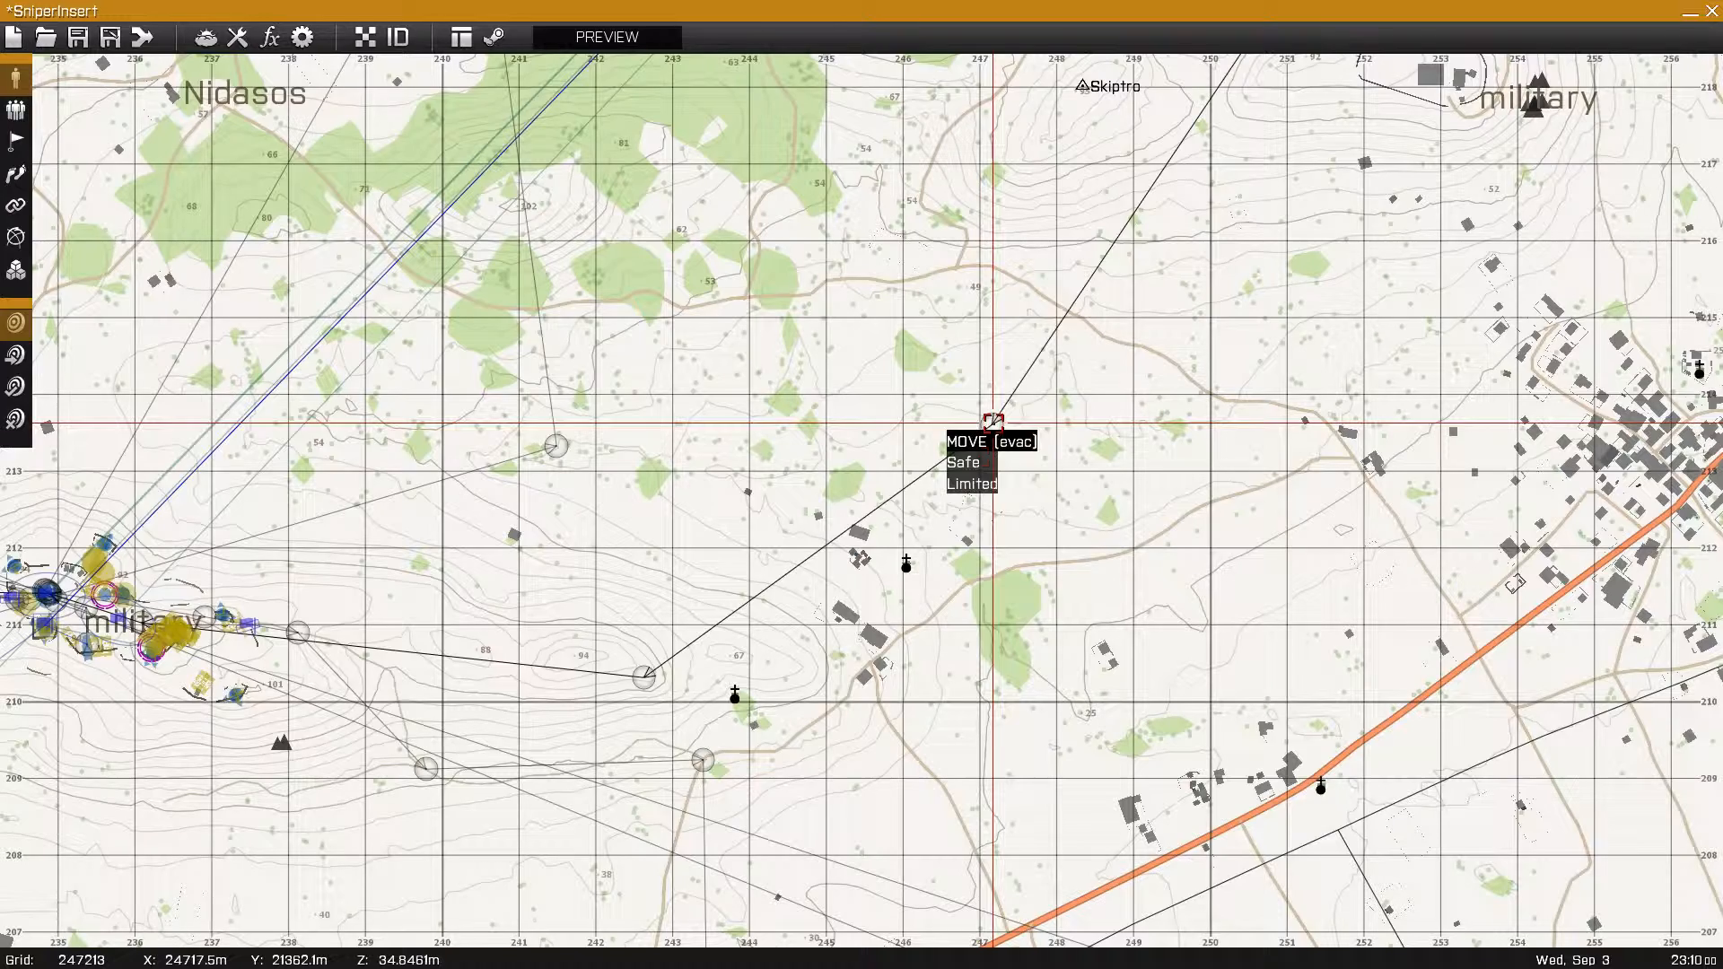
- Inspect the evac helicopter's MOVE waypoint on the hill east of the military base
right_click_drag(671, 691, 977, 596)
scroll(948, 614, "up", 3)
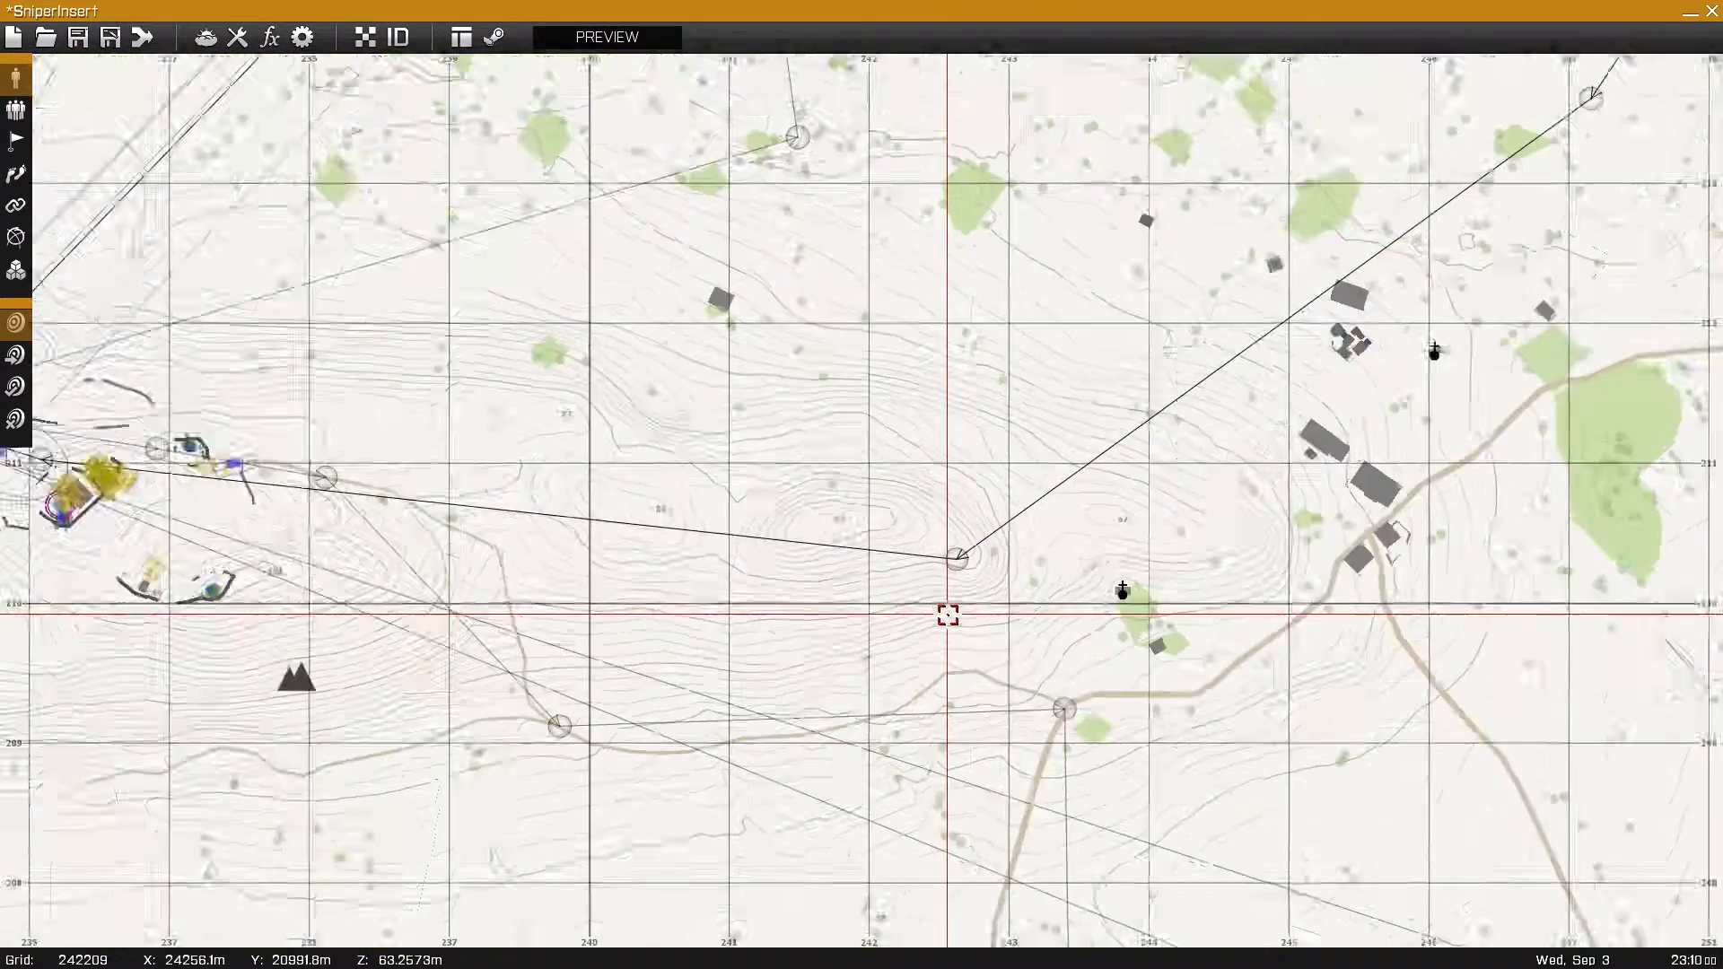
scroll(948, 614, "up", 5)
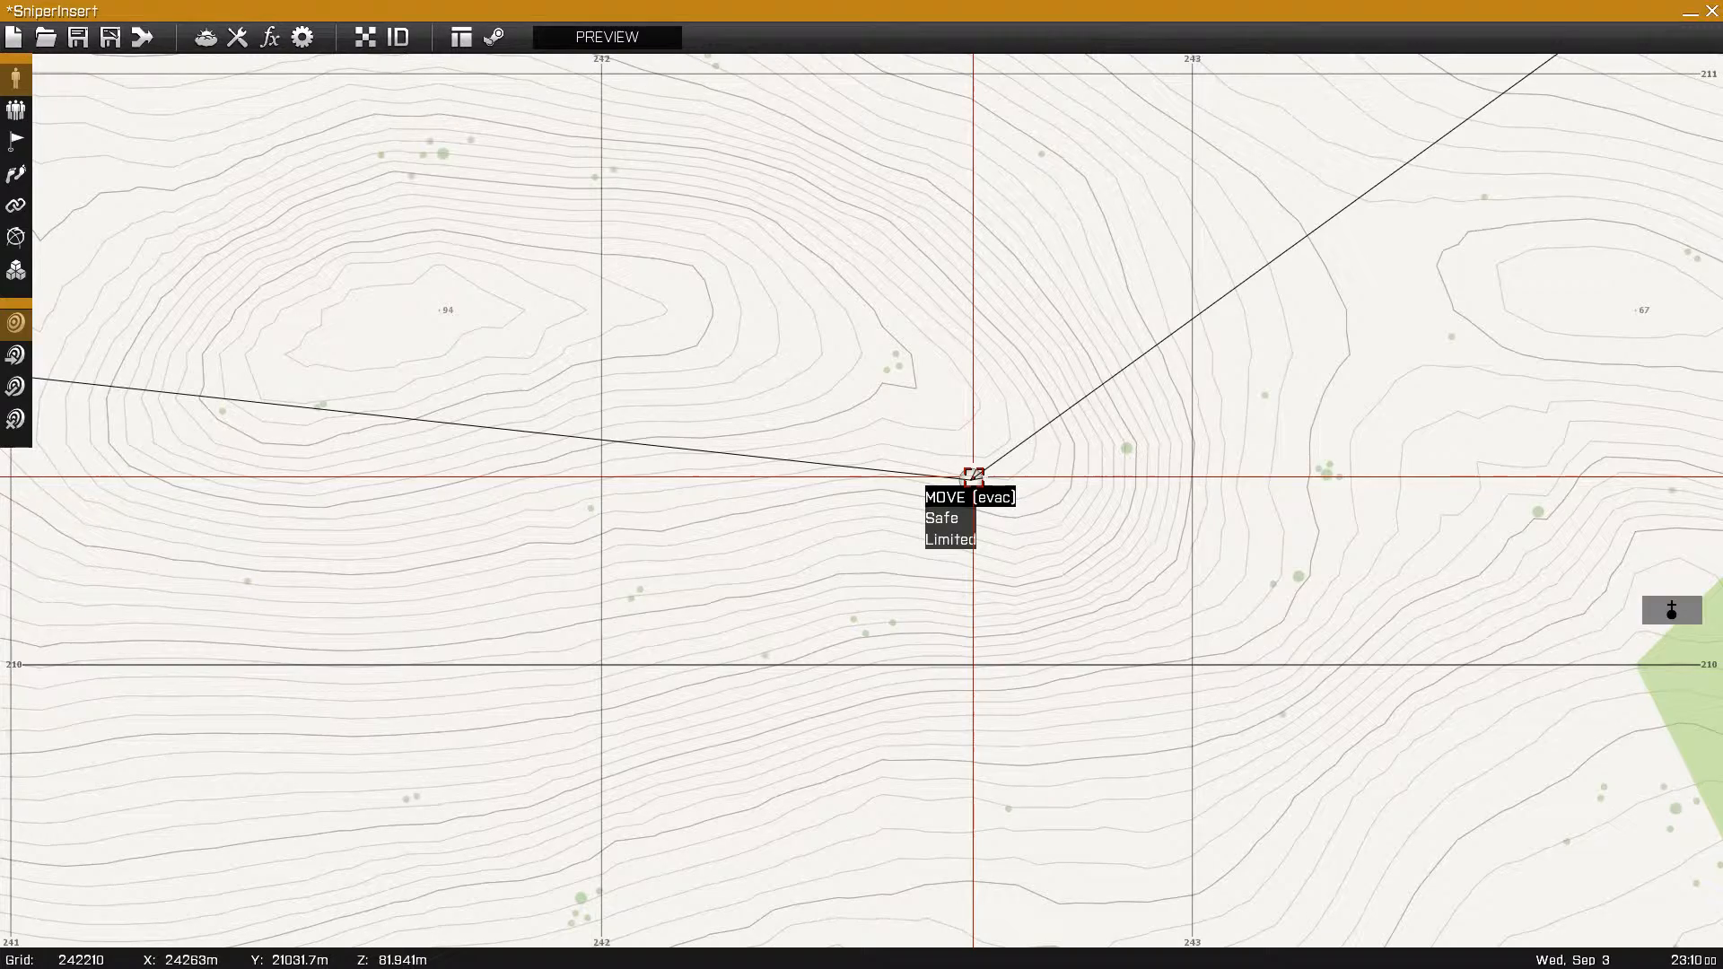
scroll(973, 476, "down", 10)
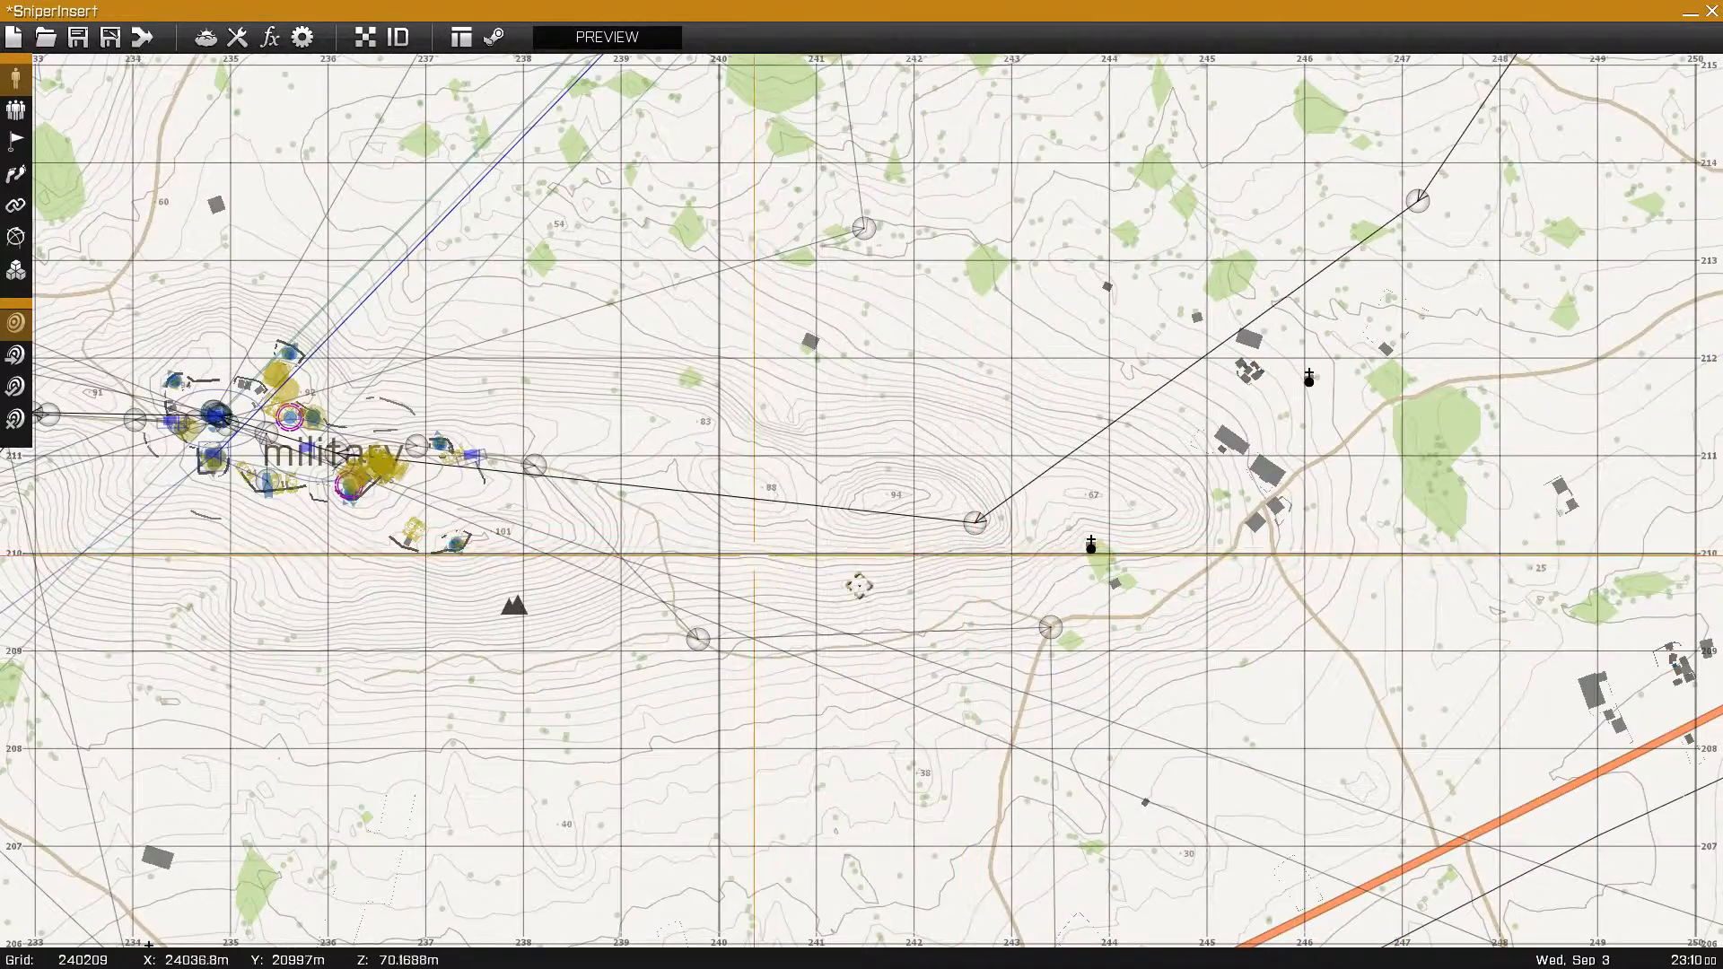
- Follow the evac helicopter's route into the military base and inspect the LOAD waypoint's activation settings
right_click_drag(859, 586, 1207, 620)
scroll(758, 512, "up", 7)
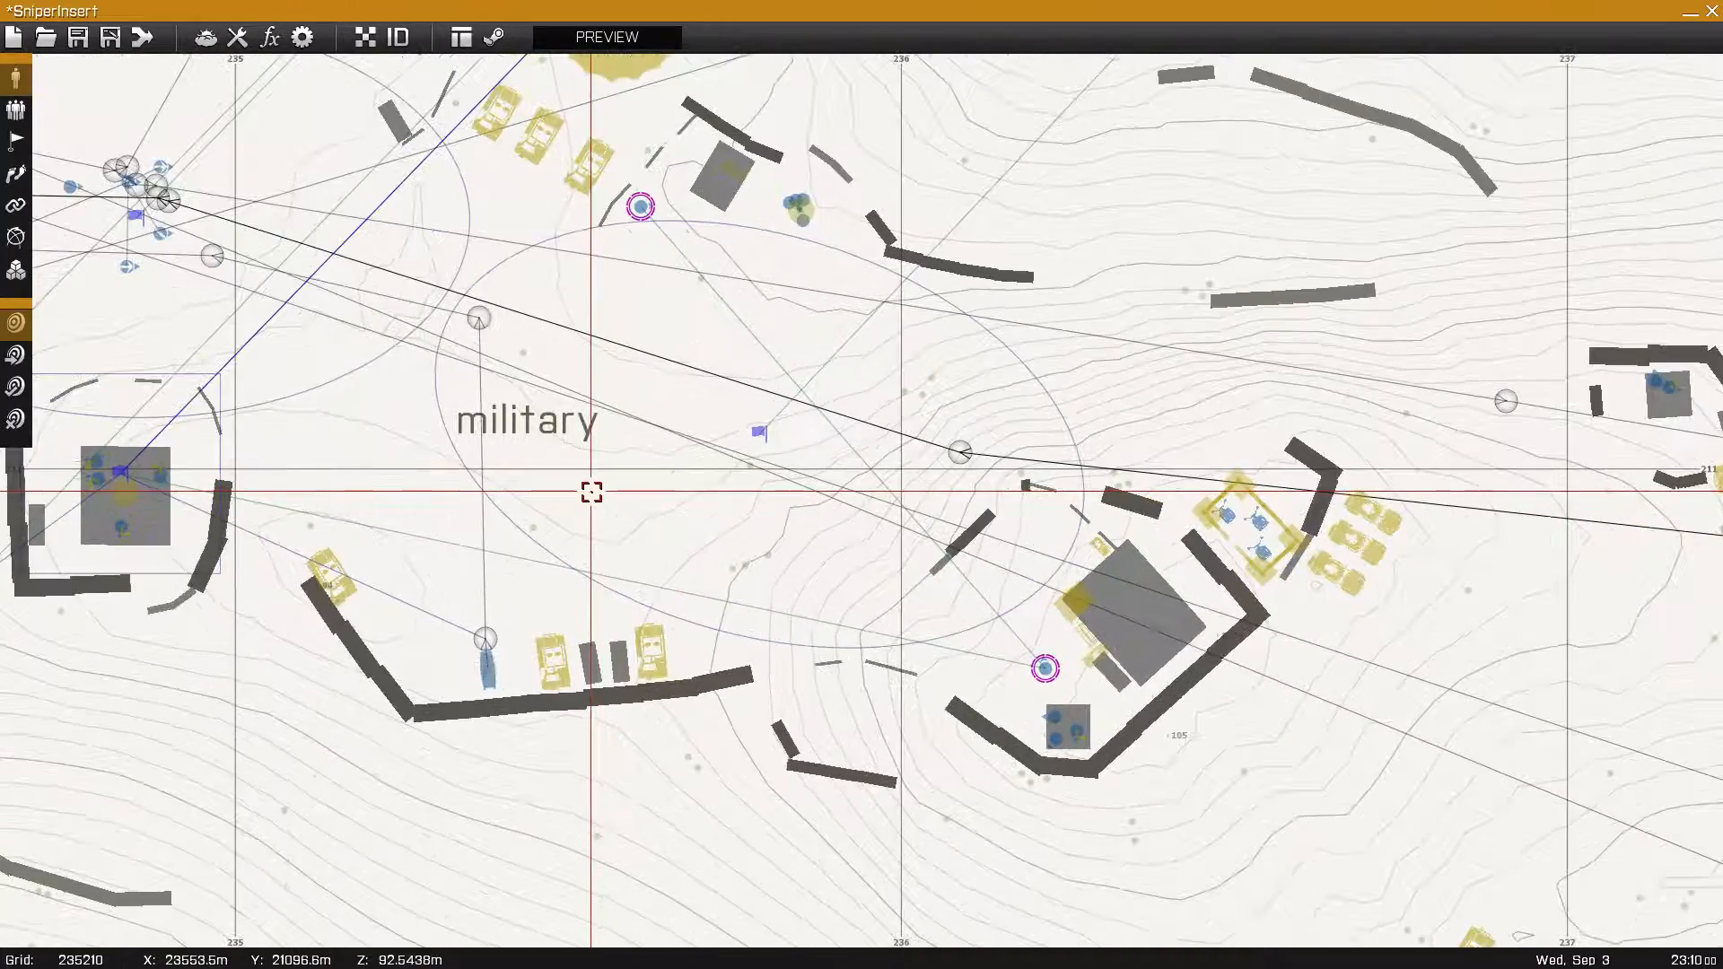
right_click_drag(591, 492, 858, 584)
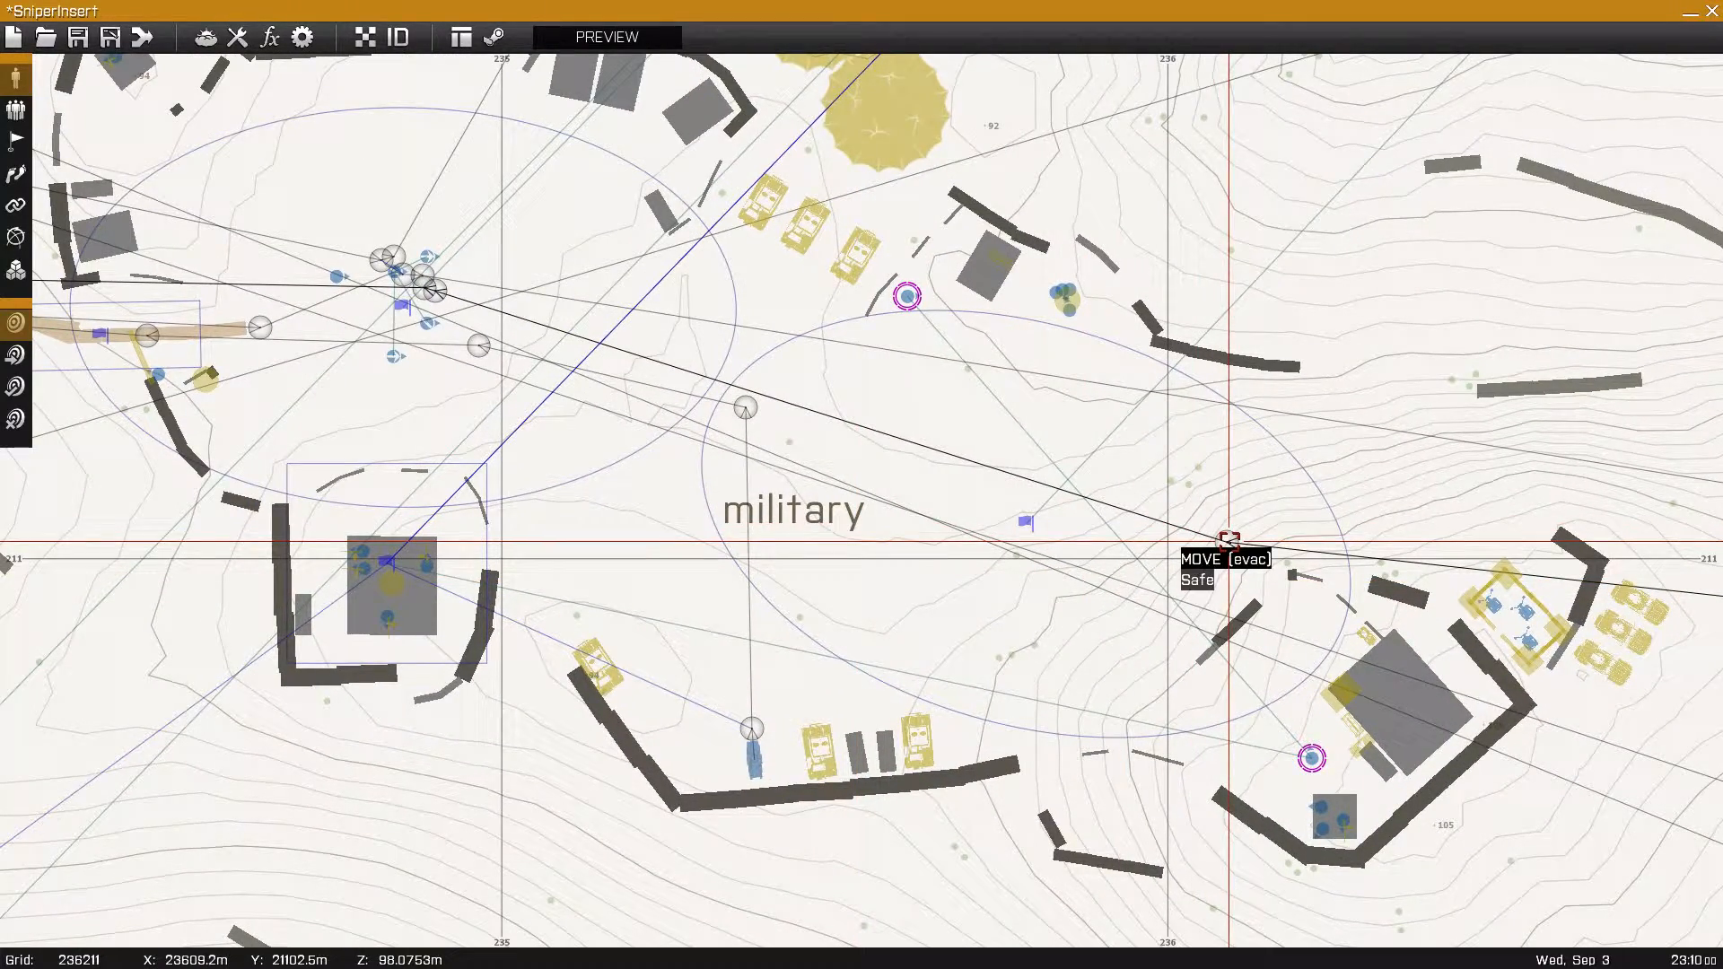
right_click_drag(649, 404, 1015, 588)
scroll(839, 451, "up", 4)
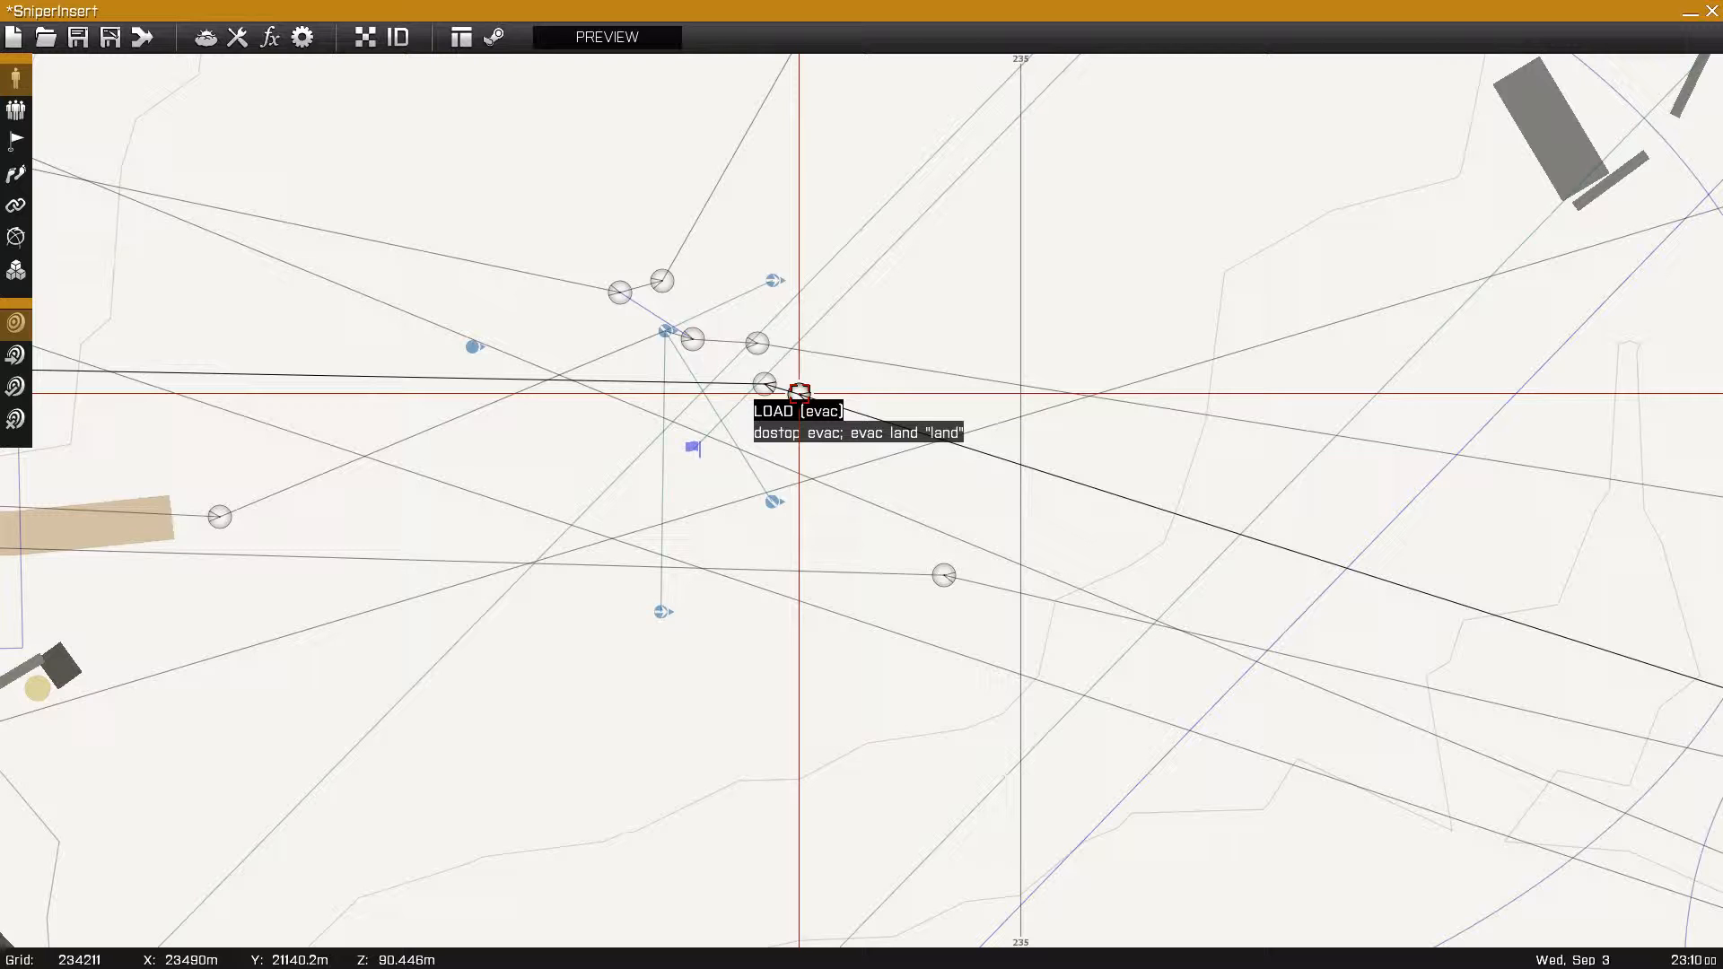
double_click(799, 393)
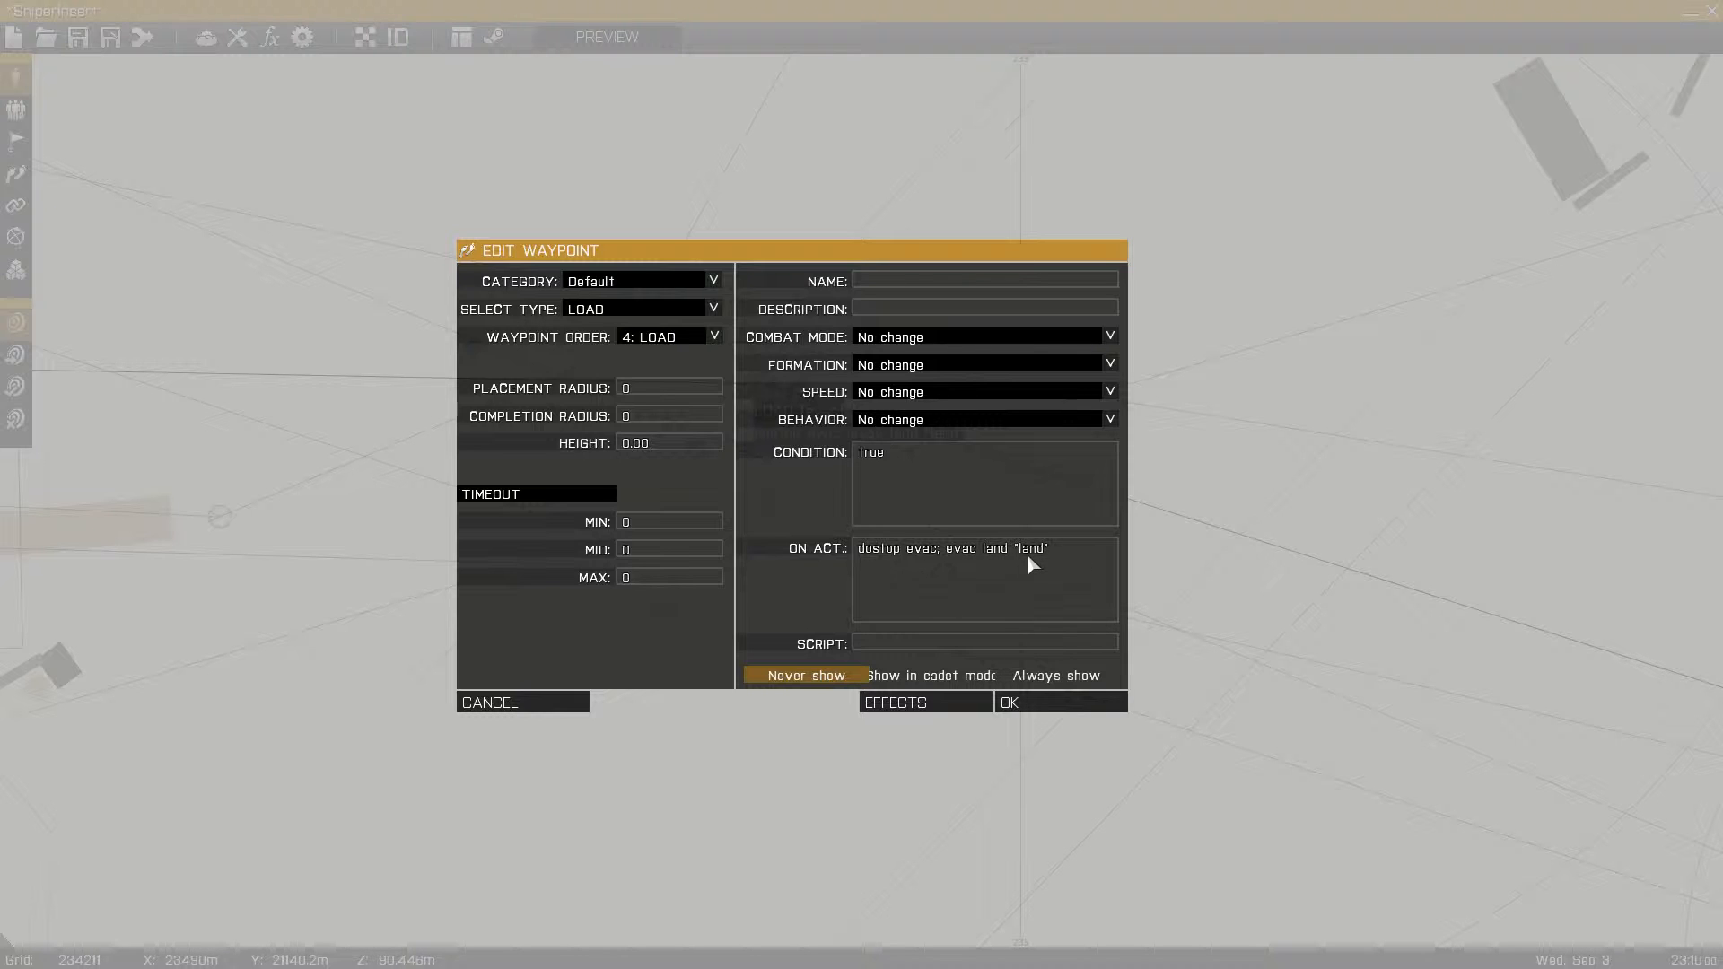
left_click(1077, 712)
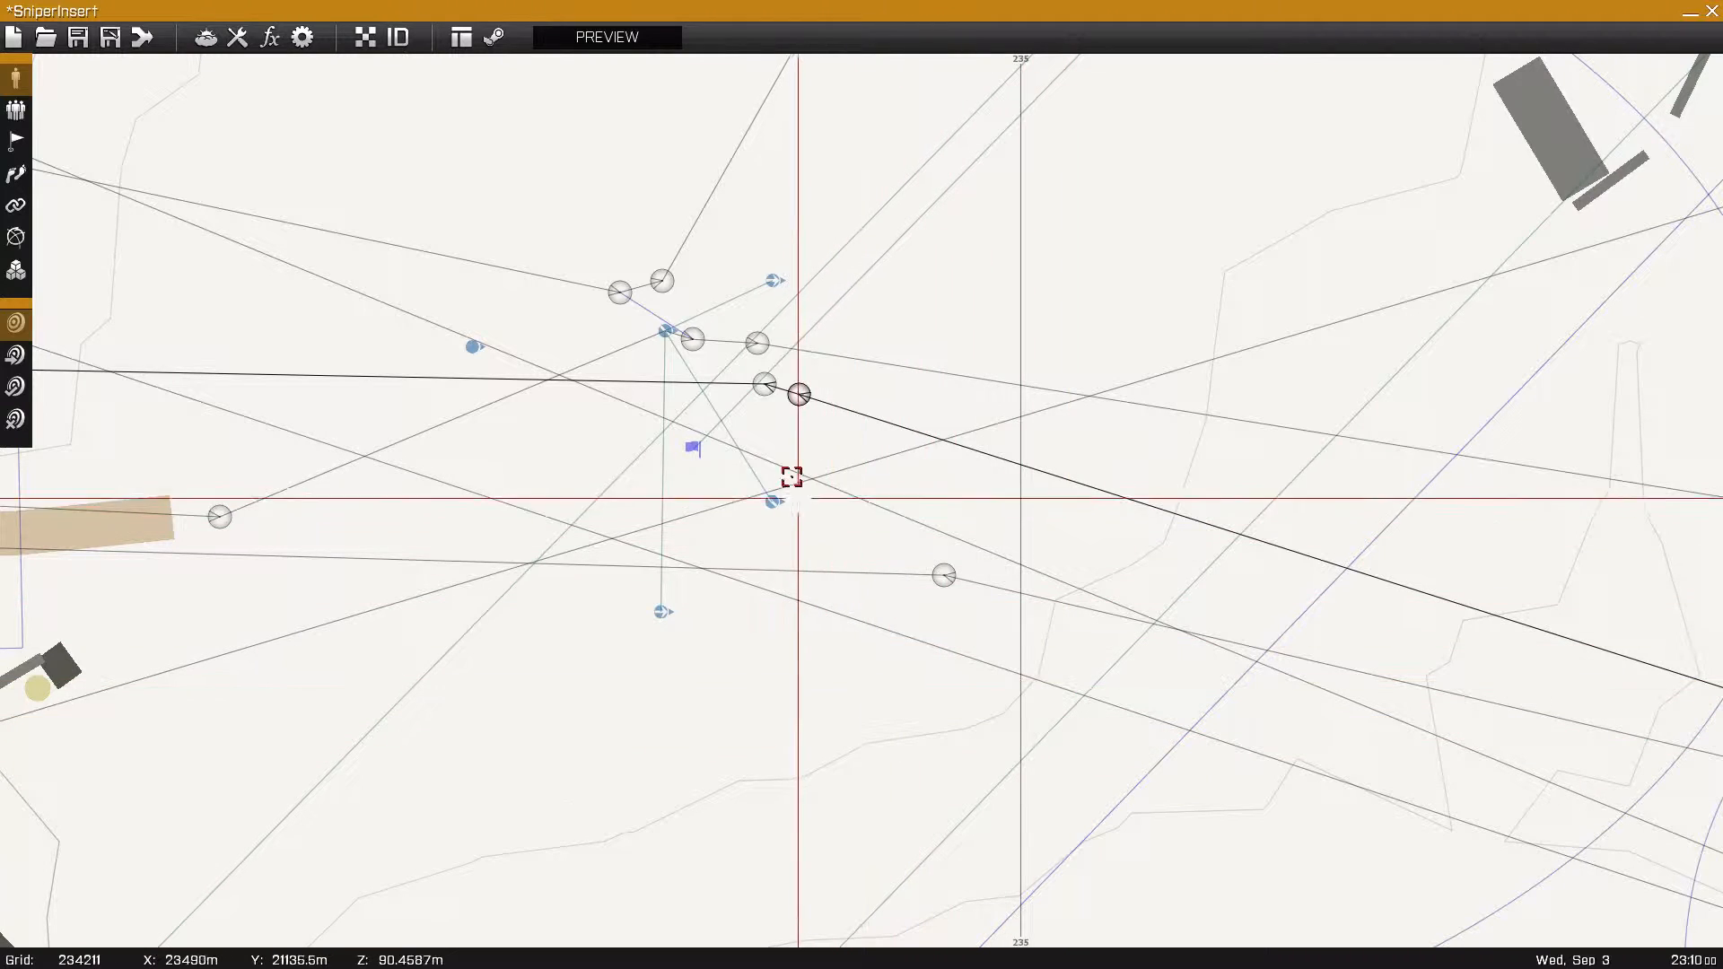
- Inspect the condition and behavior of the evac helicopter's MOVE waypoint just beyond its LOAD waypoint
left_click(763, 389)
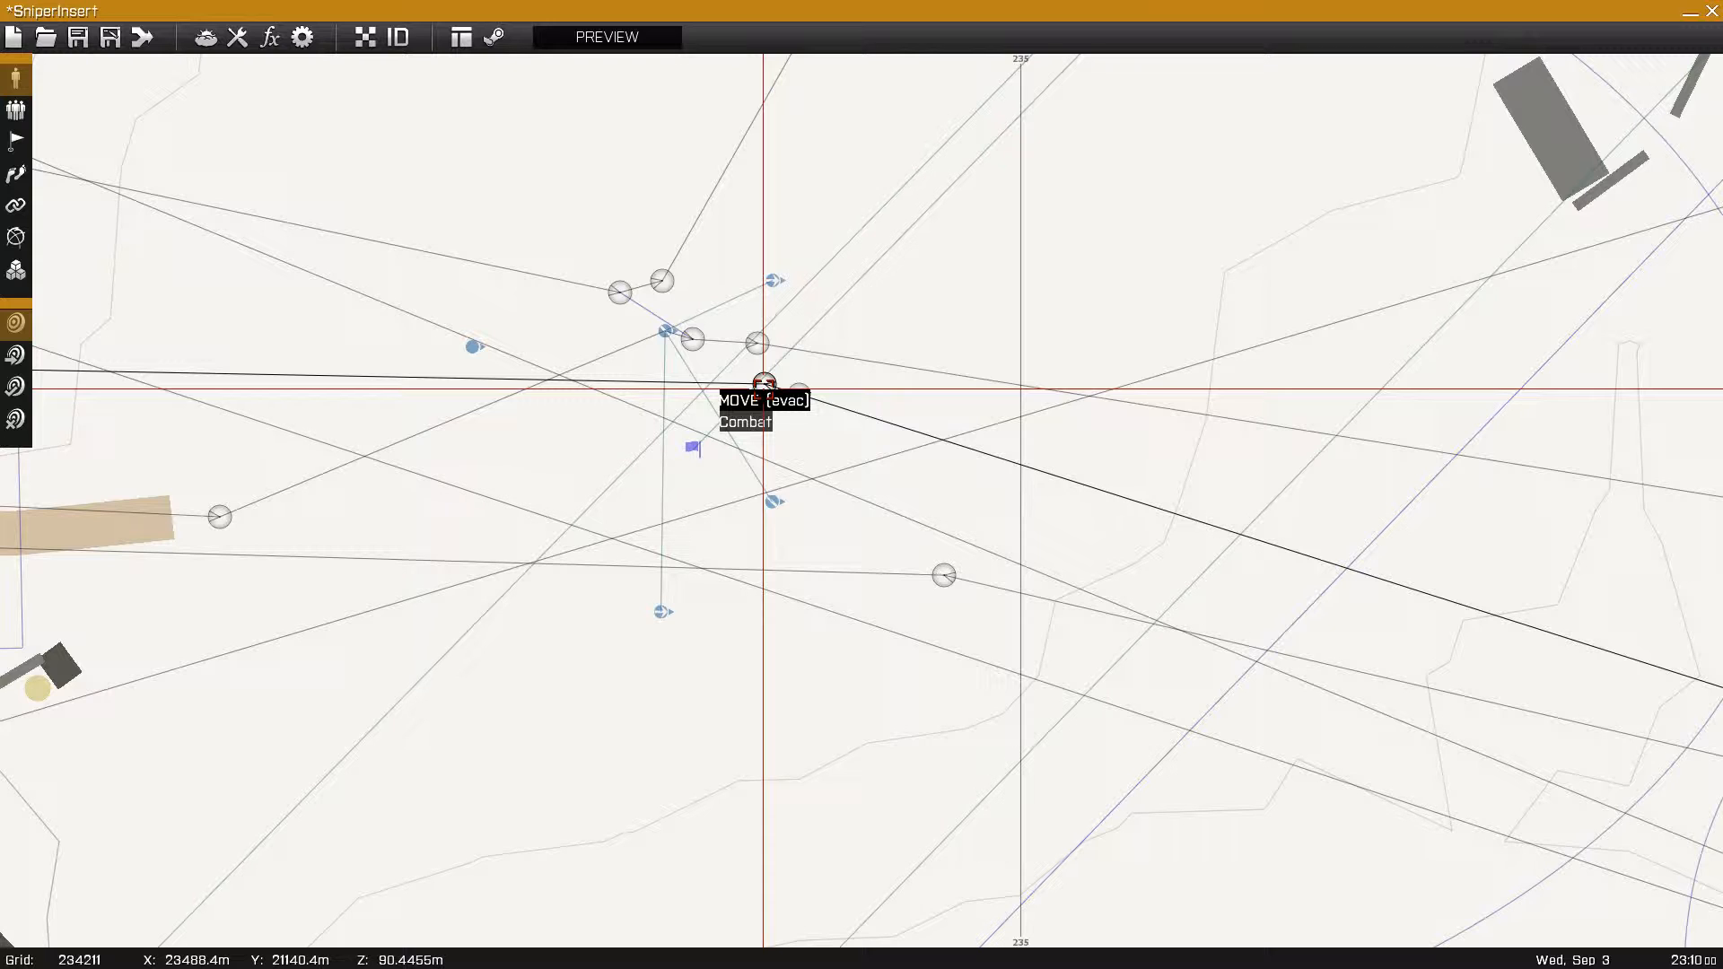
double_click(763, 388)
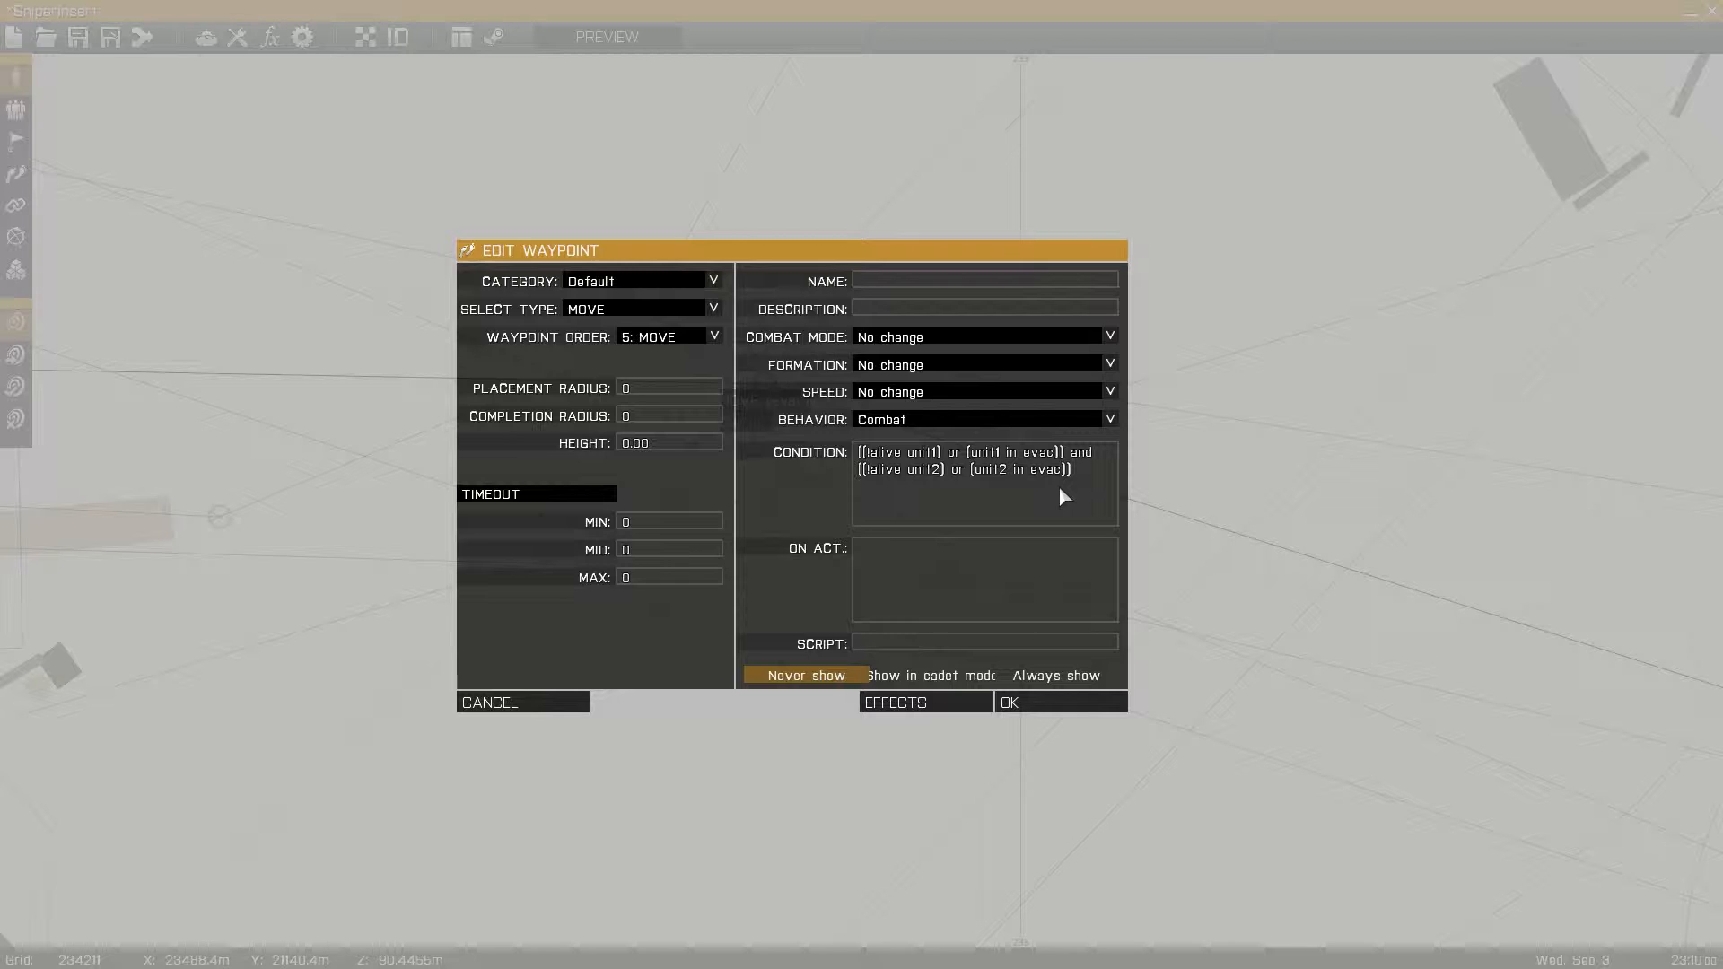
left_click(1073, 702)
- Follow the evac helicopter's departure route west from the military base along the dirt road
scroll(761, 485, "down", 2)
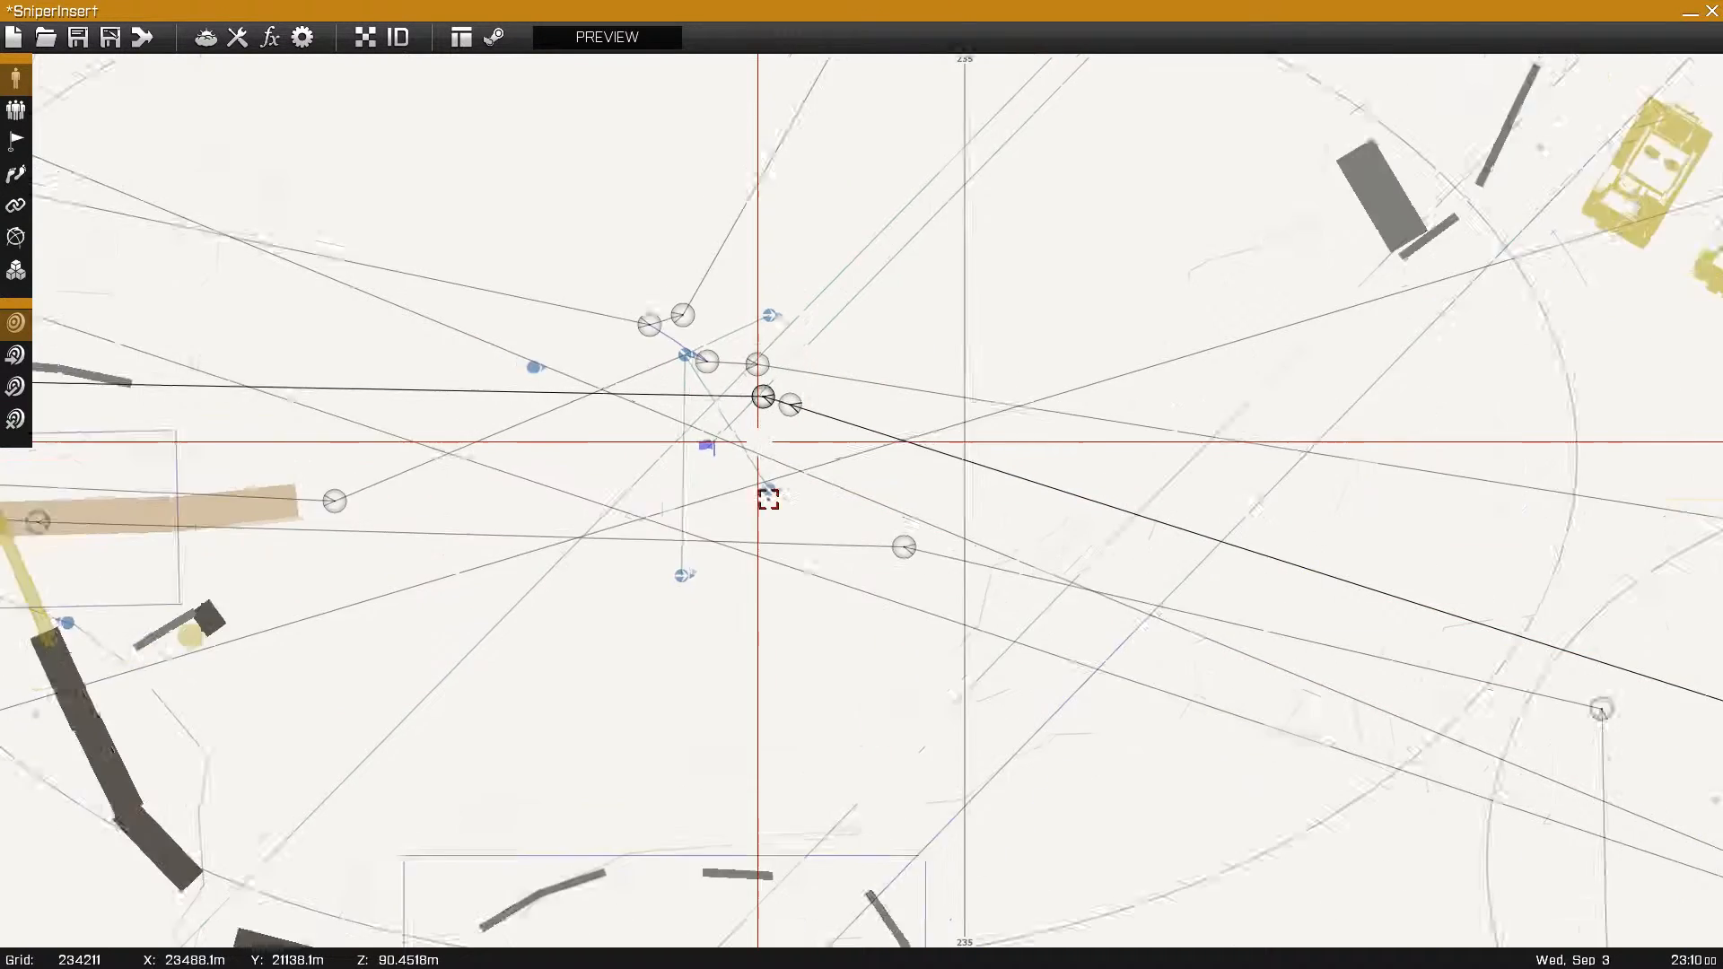
scroll(768, 499, "down", 5)
right_click_drag(750, 623, 1201, 499)
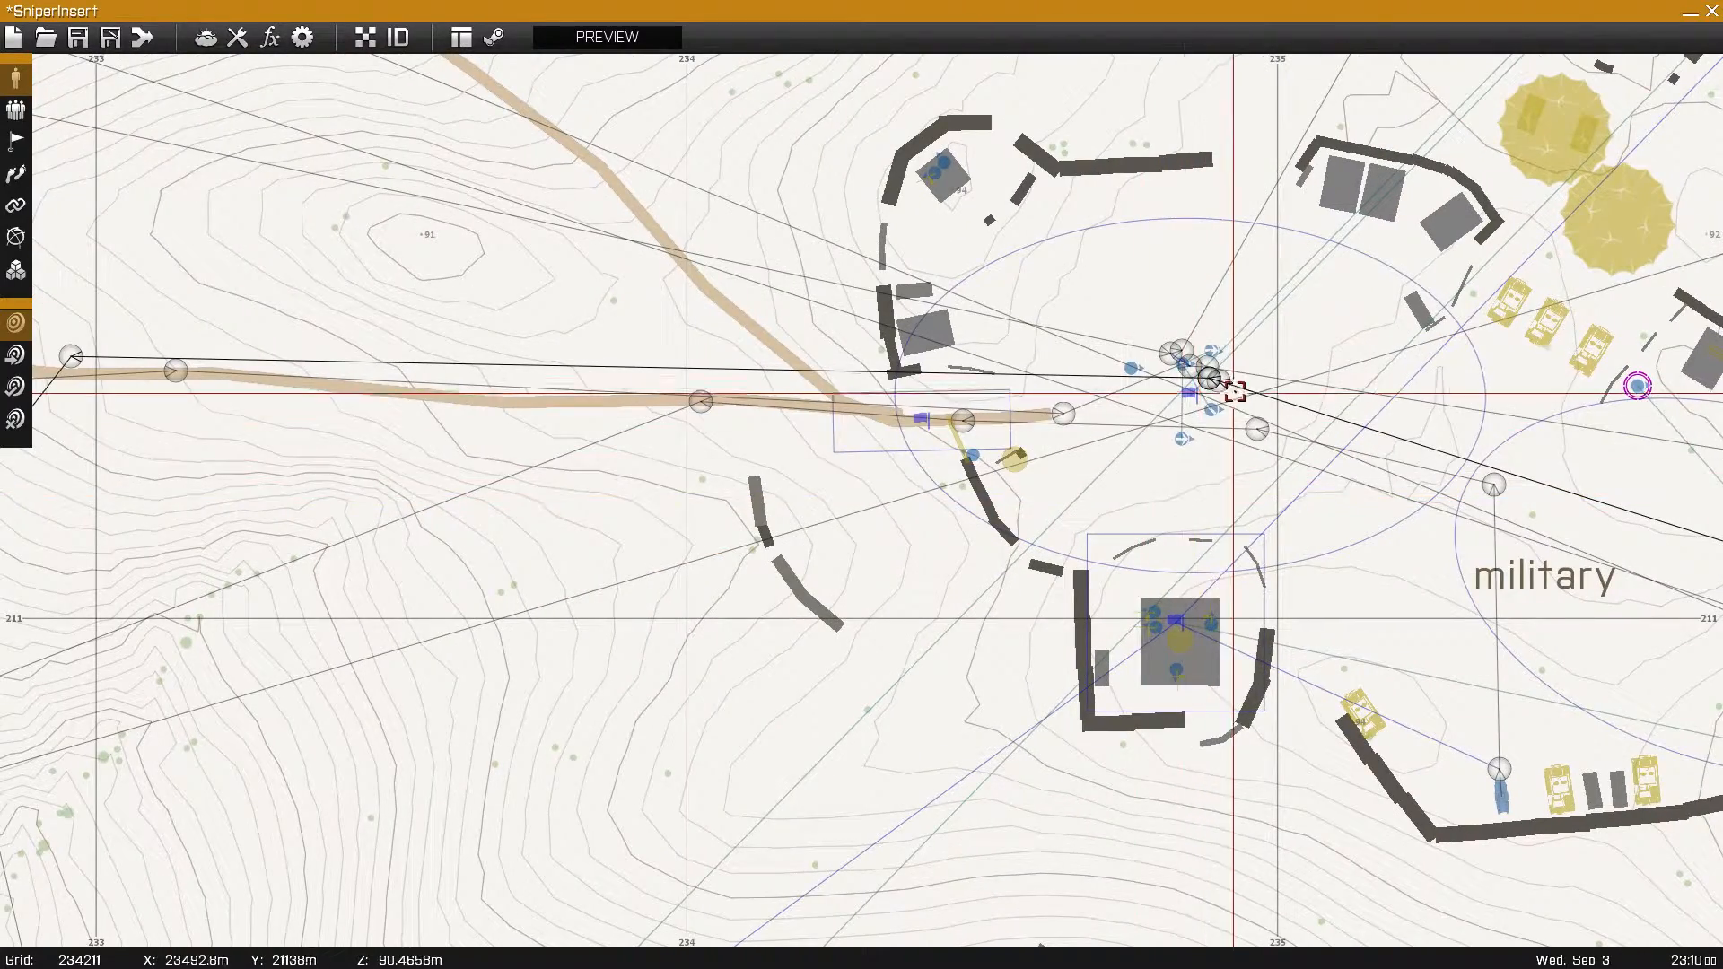
right_click_drag(331, 427, 712, 423)
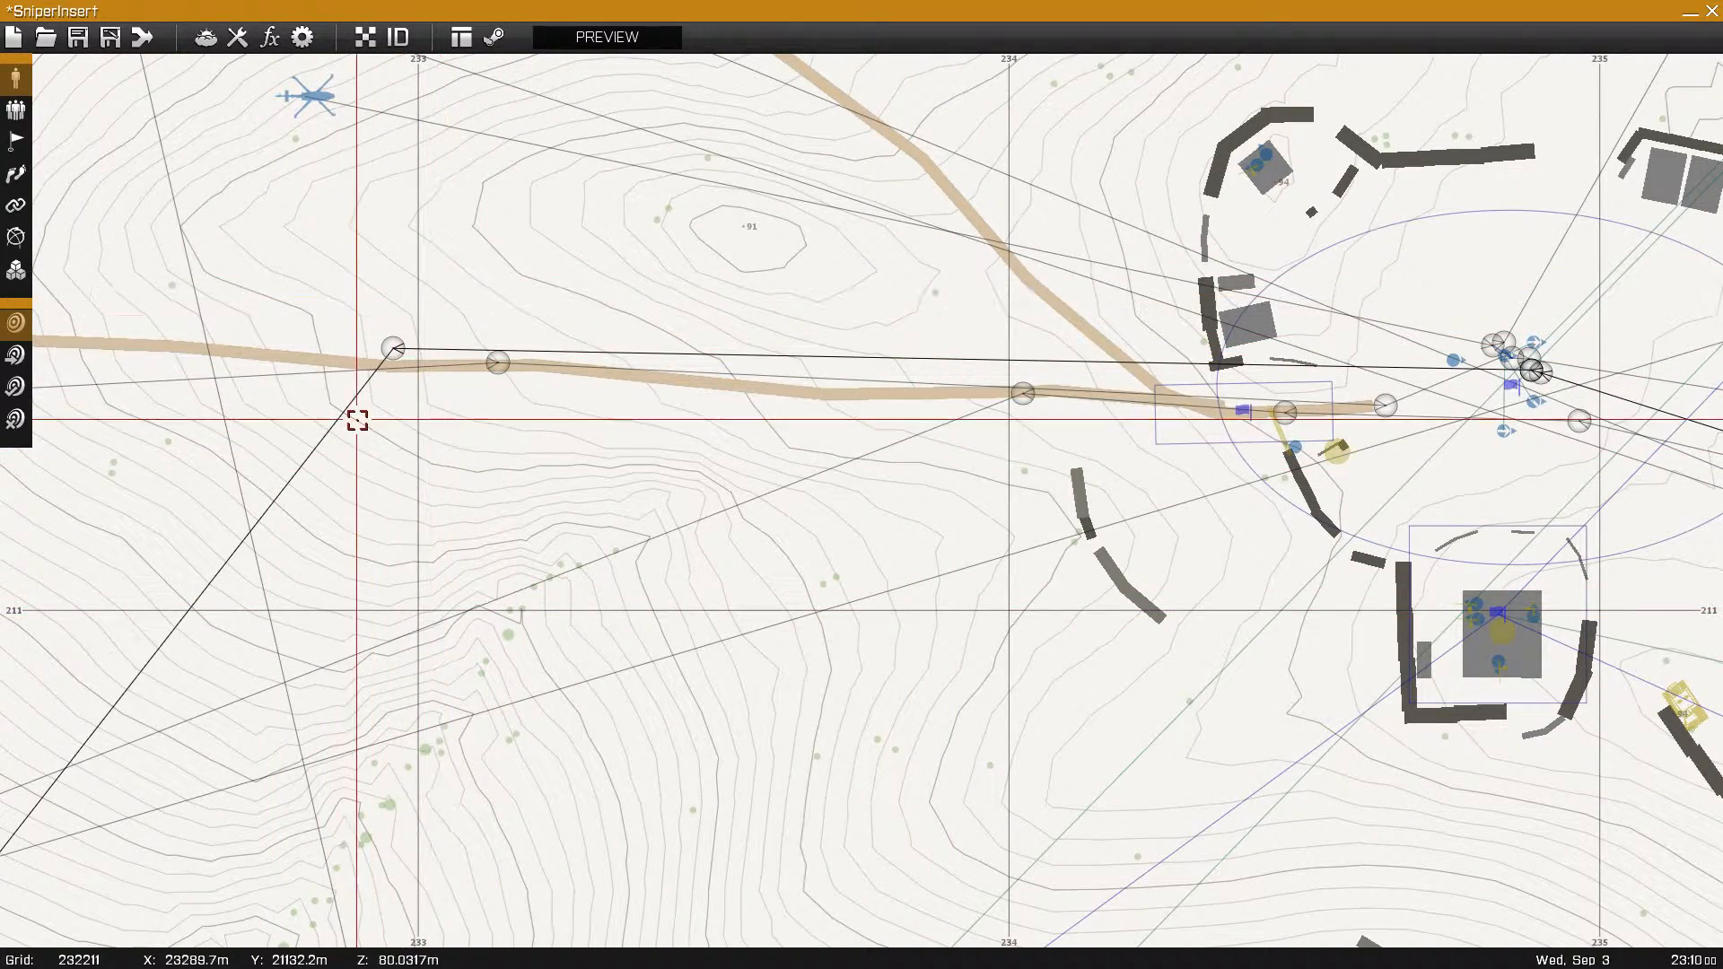
- Return to the military base and inspect the type and activation settings of the Insert switch trigger
right_click_drag(1056, 699, 469, 614)
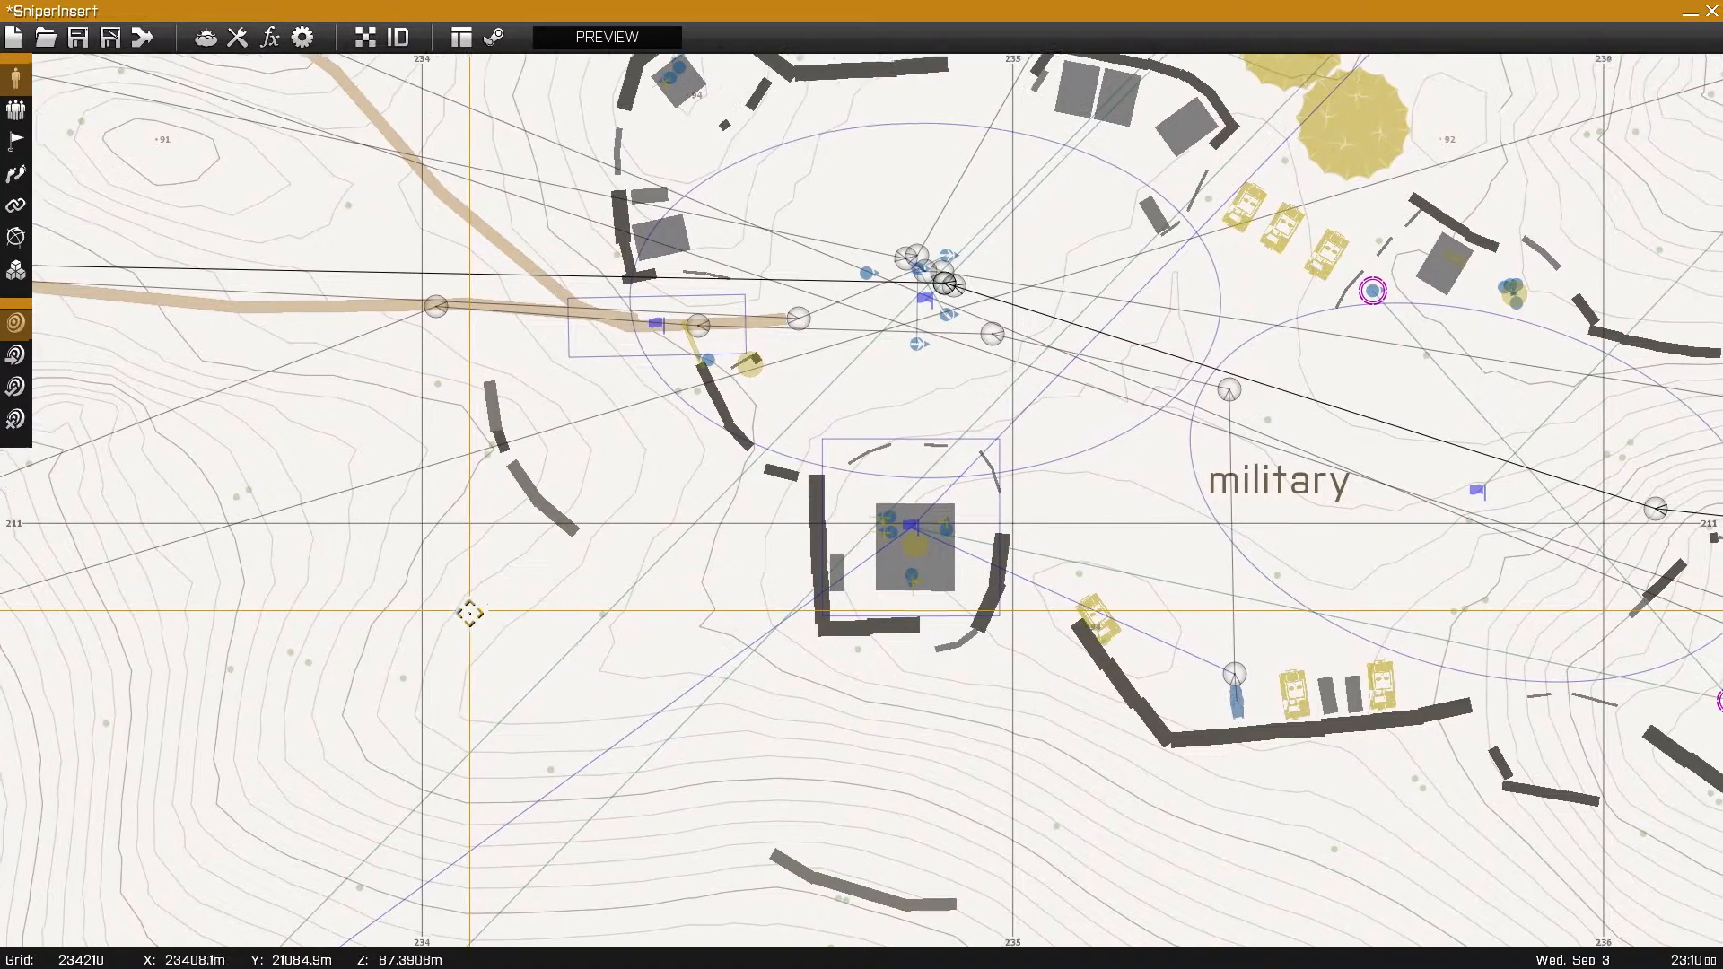
right_click_drag(1066, 808, 658, 793)
scroll(827, 754, "down", 3)
scroll(659, 792, "down", 1)
right_click_drag(832, 847, 701, 723)
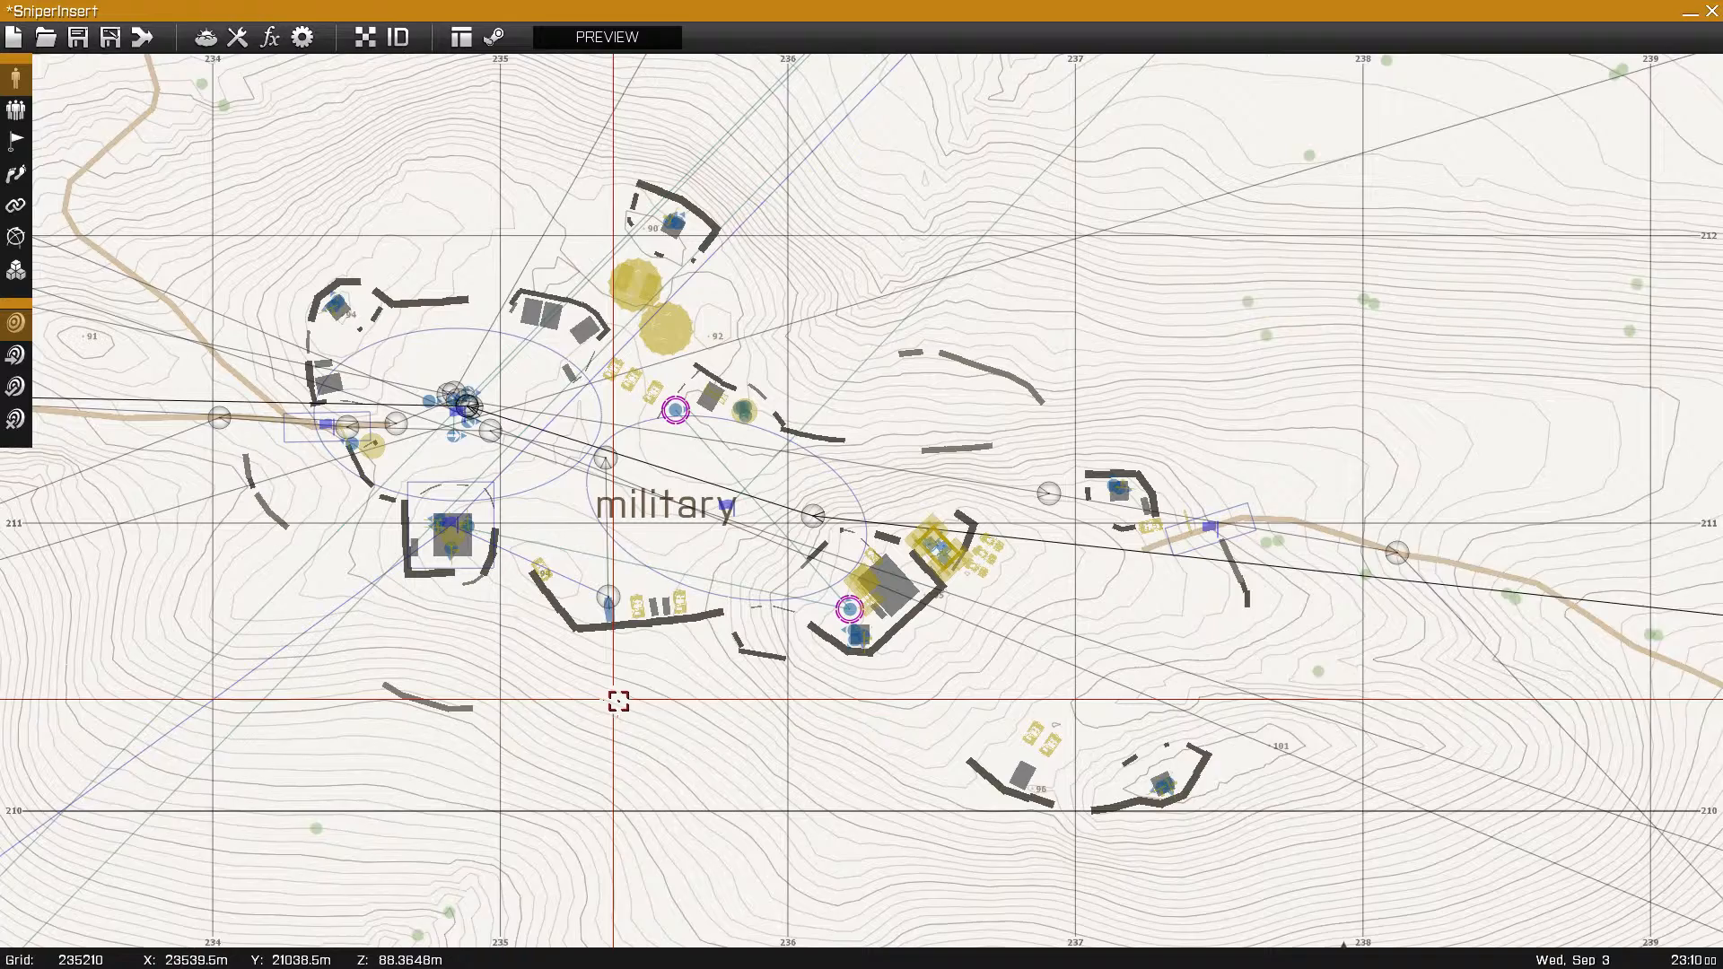
right_click_drag(614, 700, 742, 723)
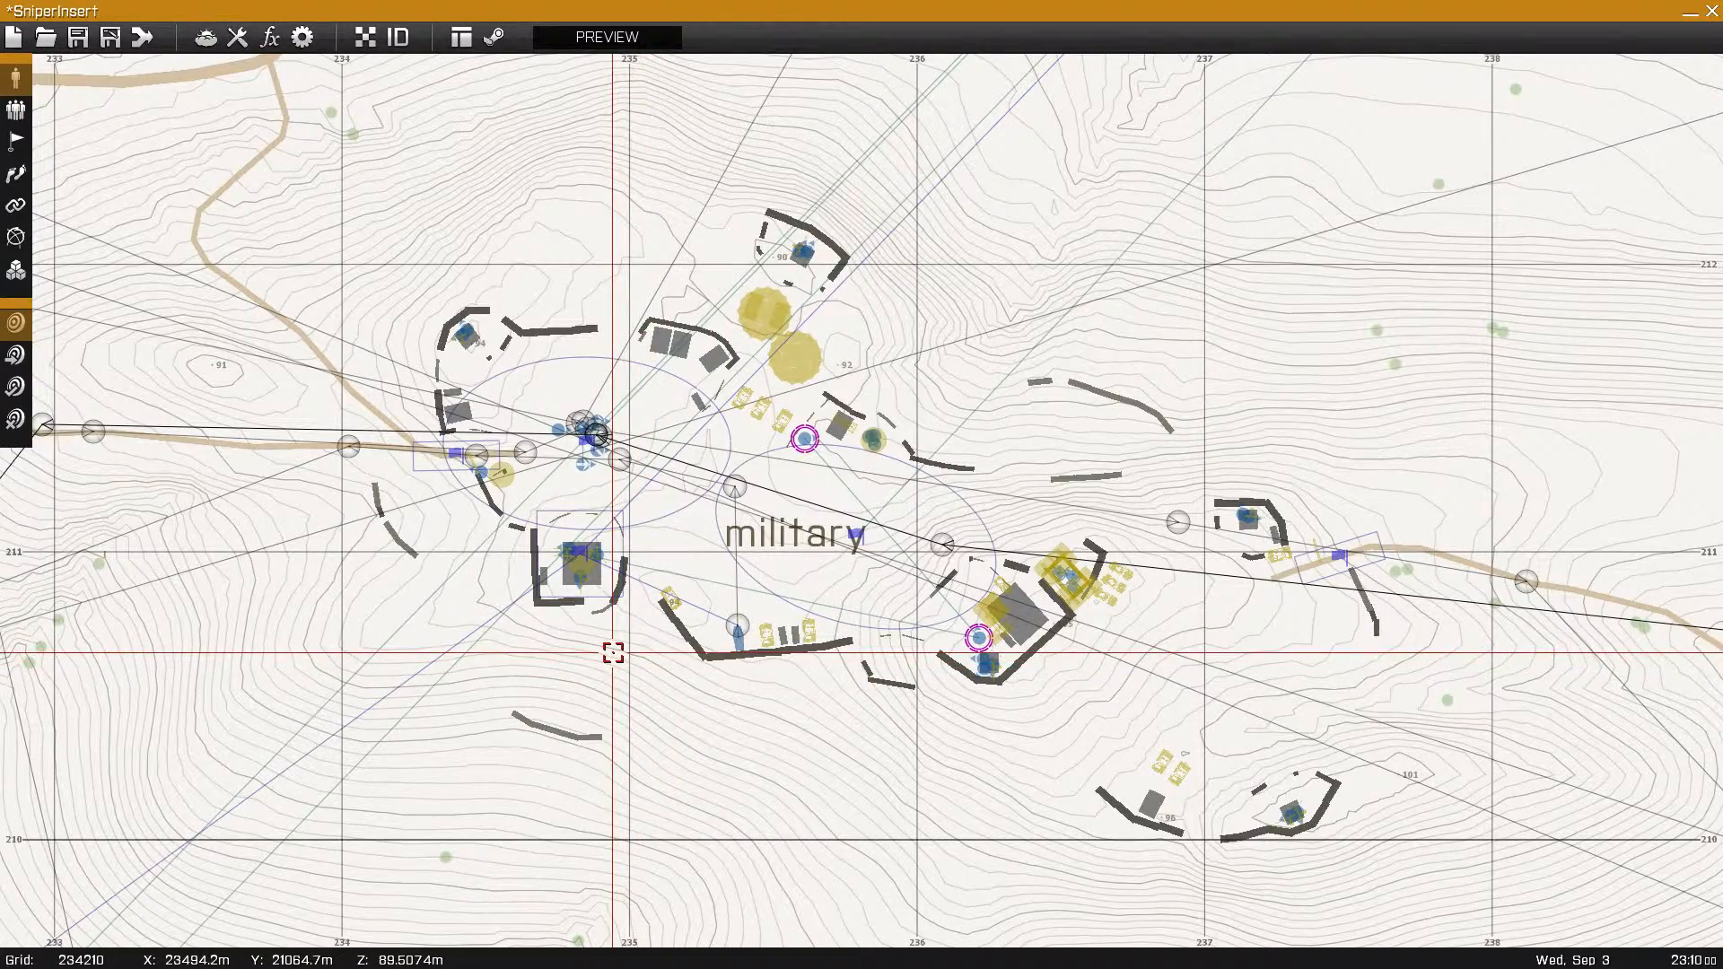
scroll(608, 655, "up", 5)
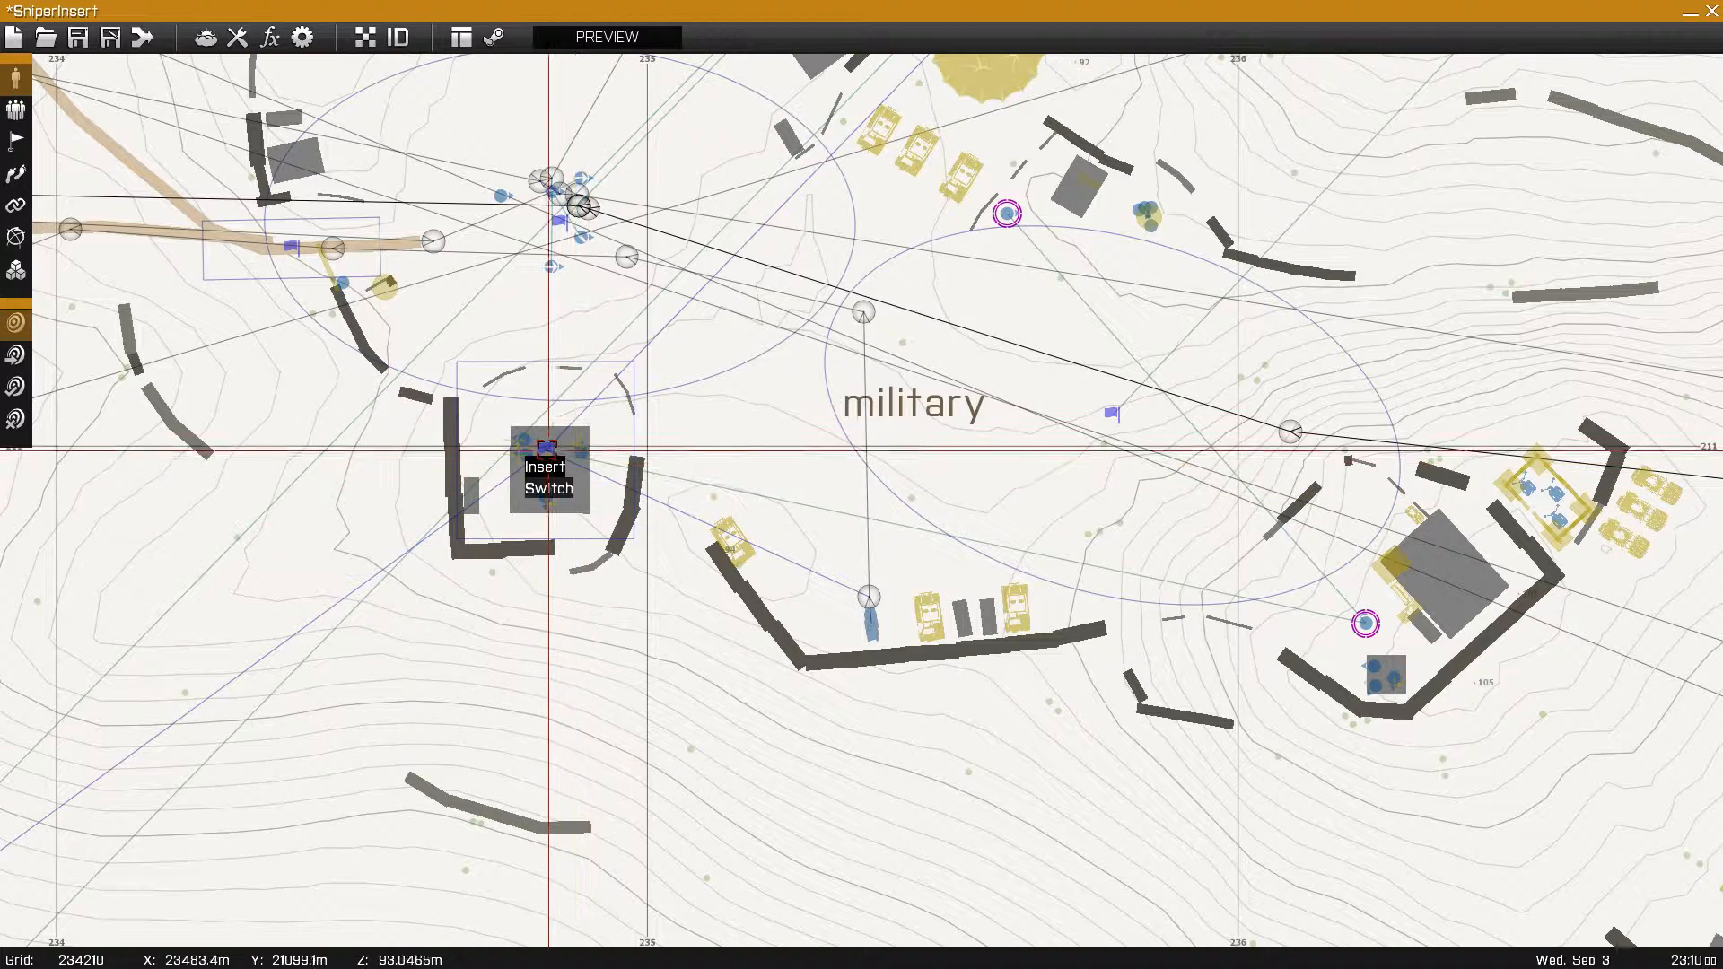
left_click(545, 447)
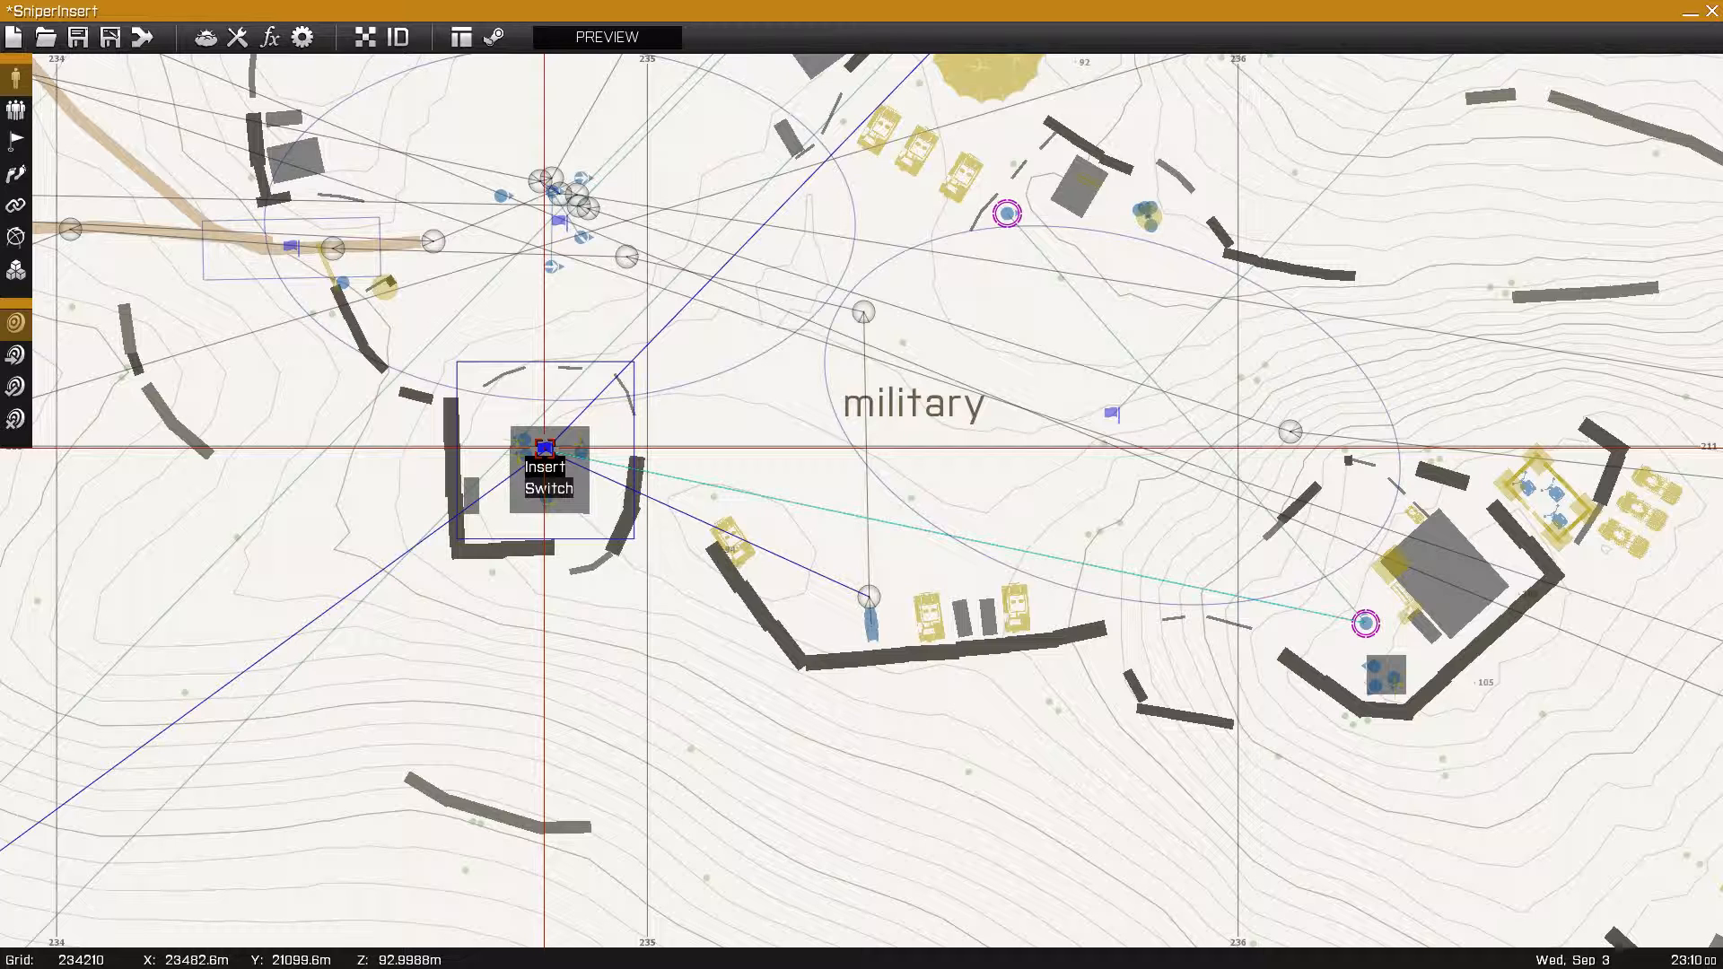
double_click(545, 447)
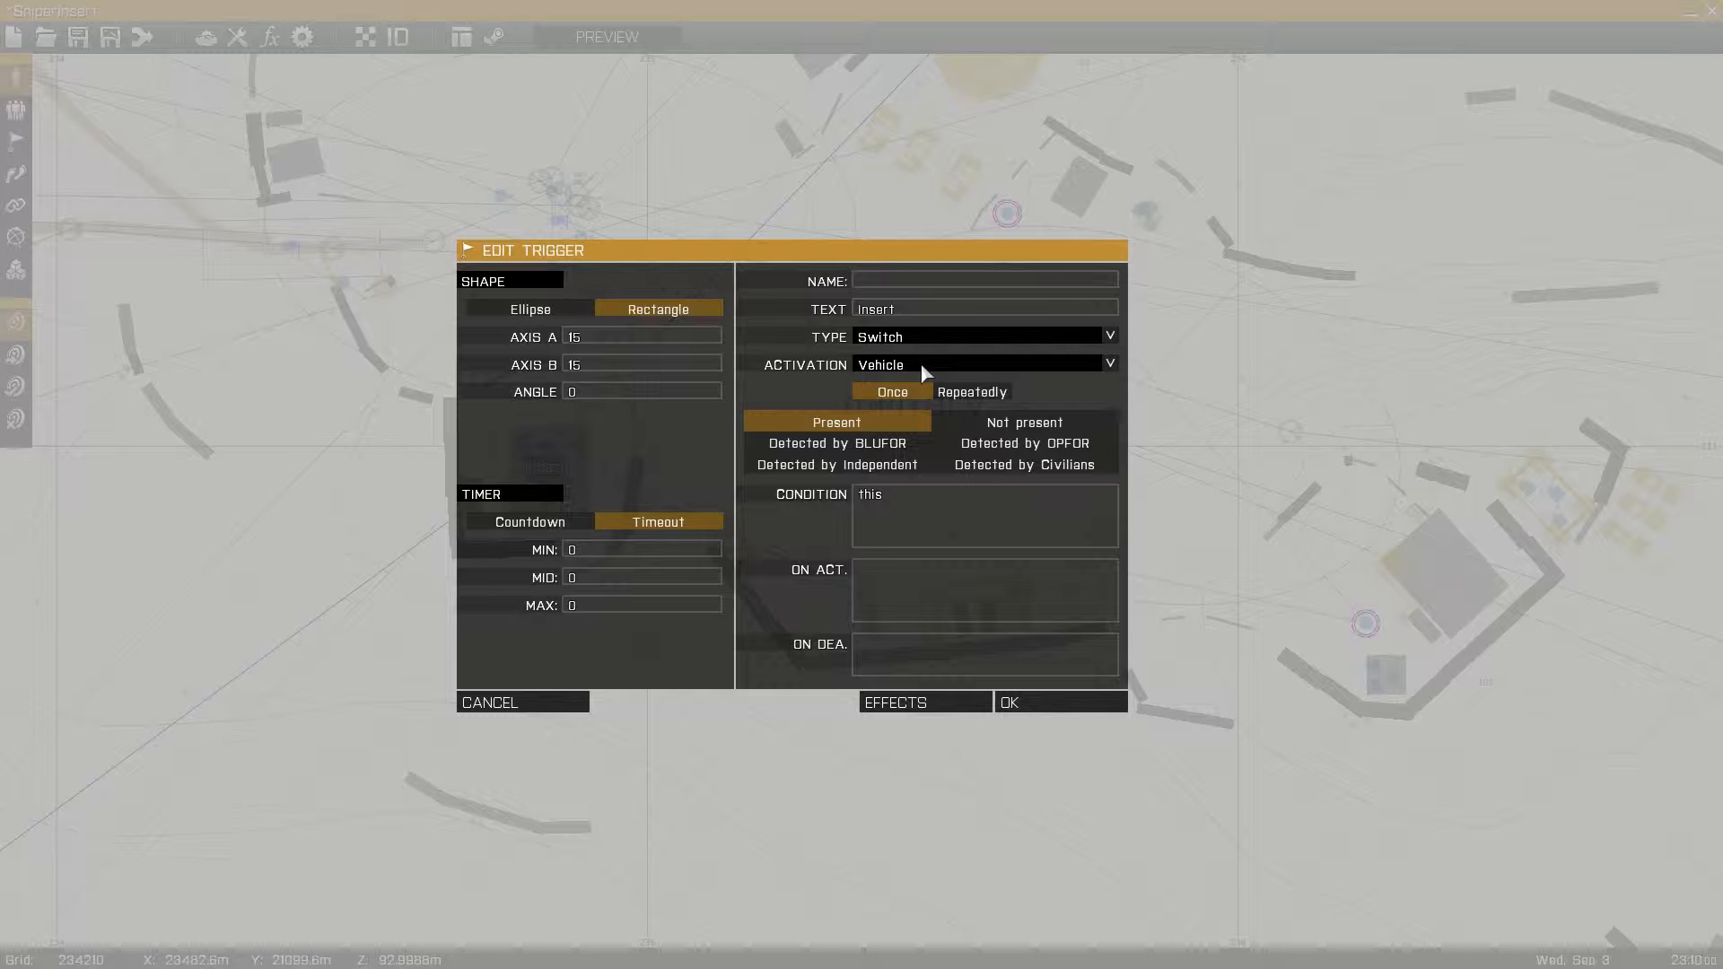
left_click(1035, 707)
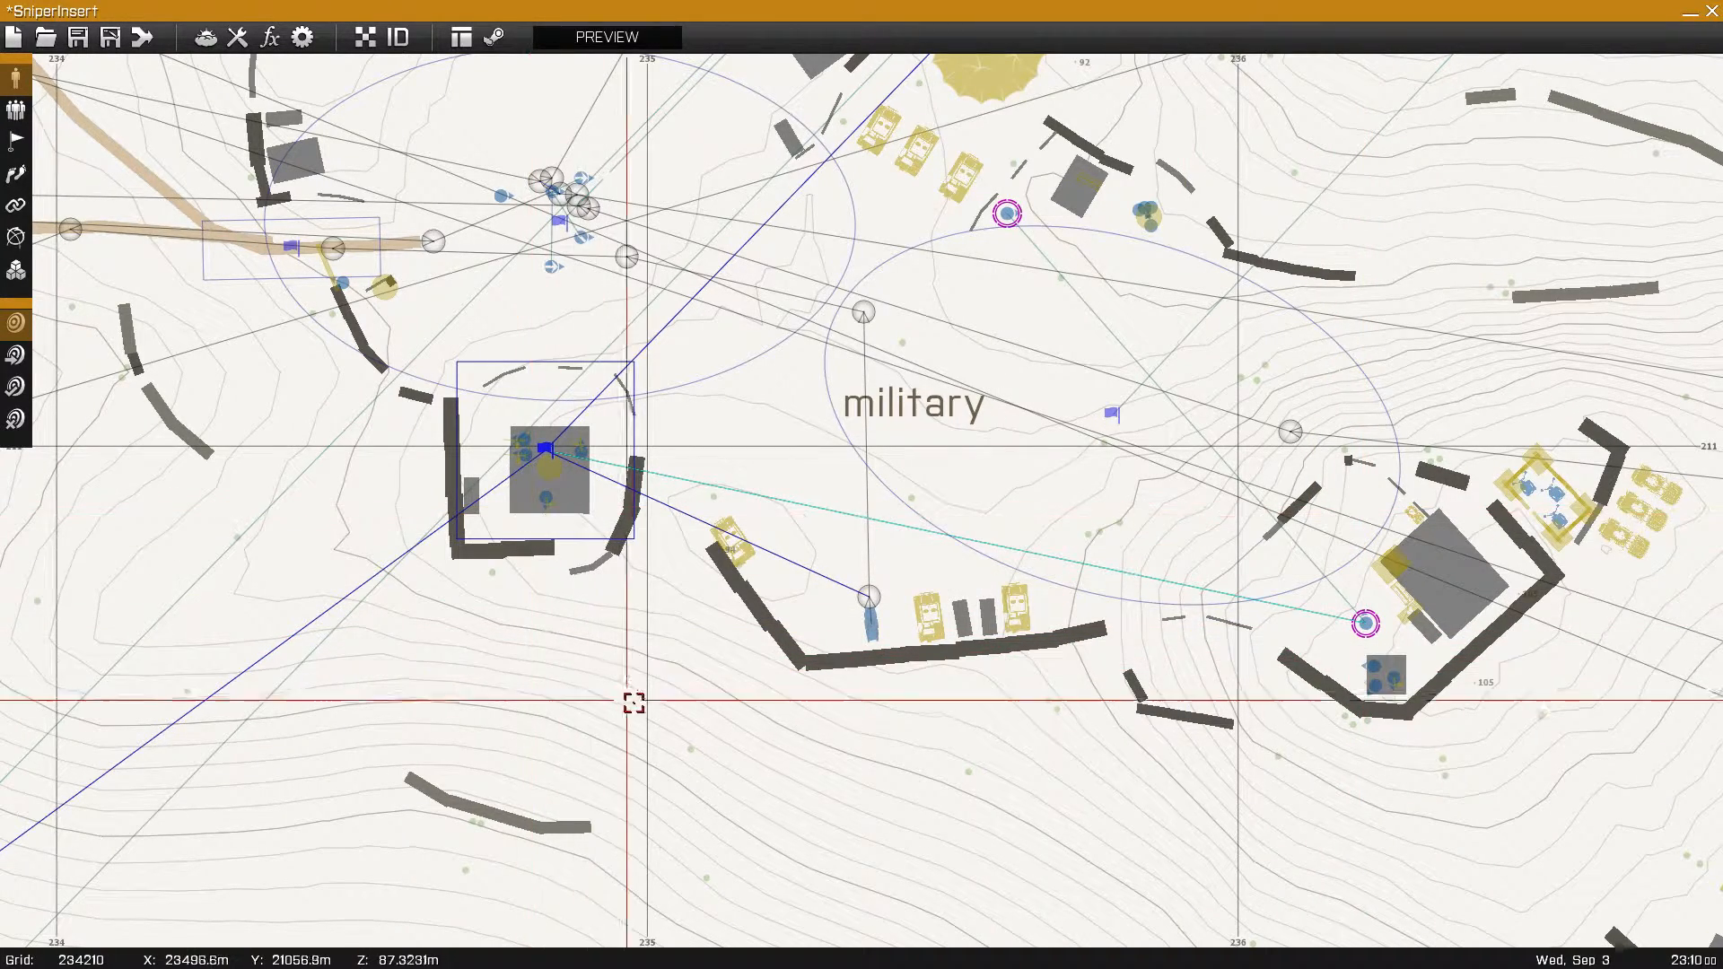
- Select the first turning waypoint of the vehicle parked by the base's south wall and trace its route west toward the Ghost Hotel
right_click_drag(981, 689, 1012, 714)
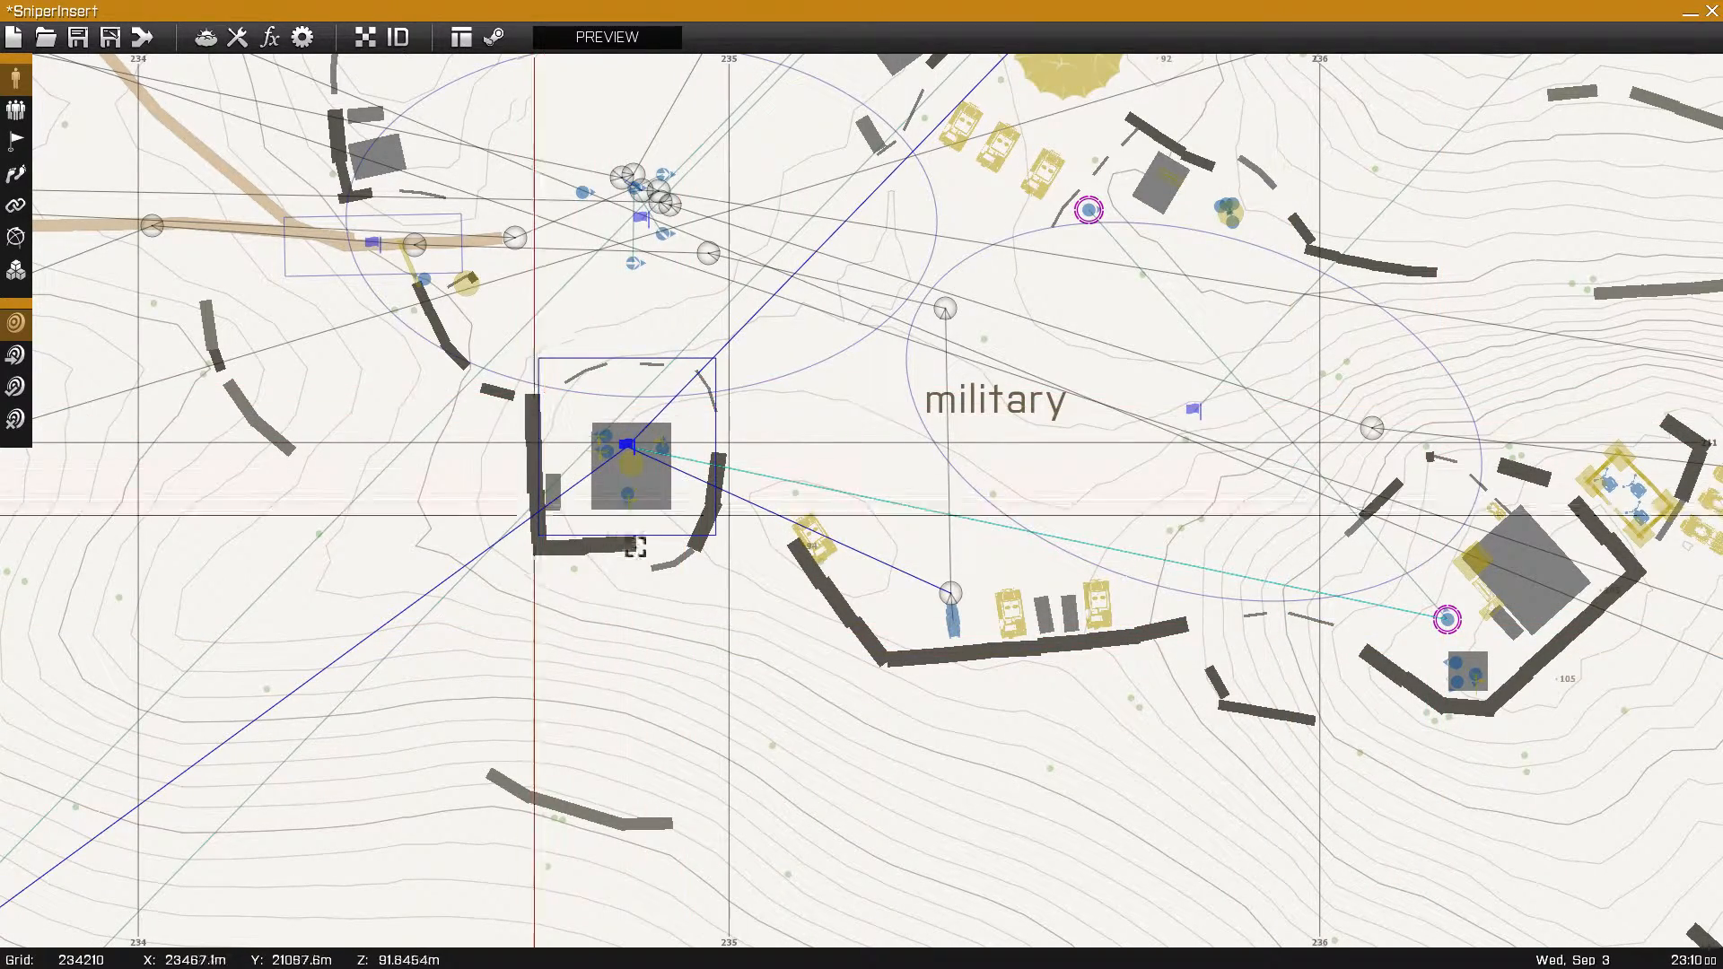
right_click_drag(758, 685, 661, 739)
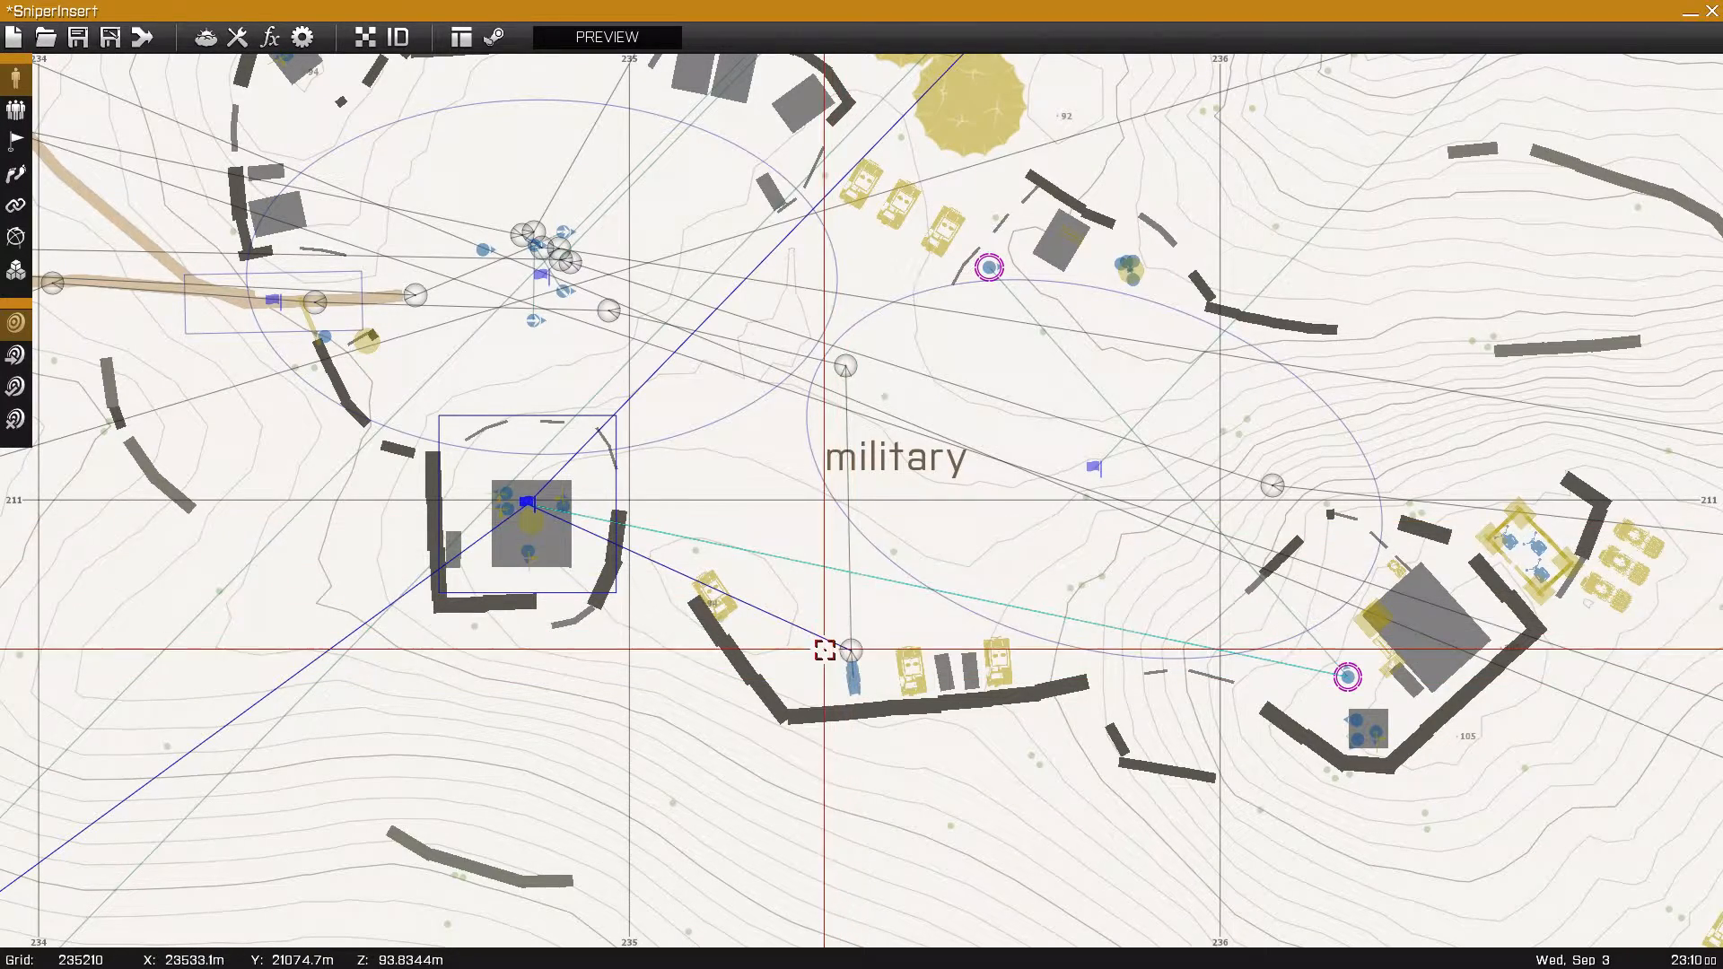
right_click_drag(794, 546, 1008, 484)
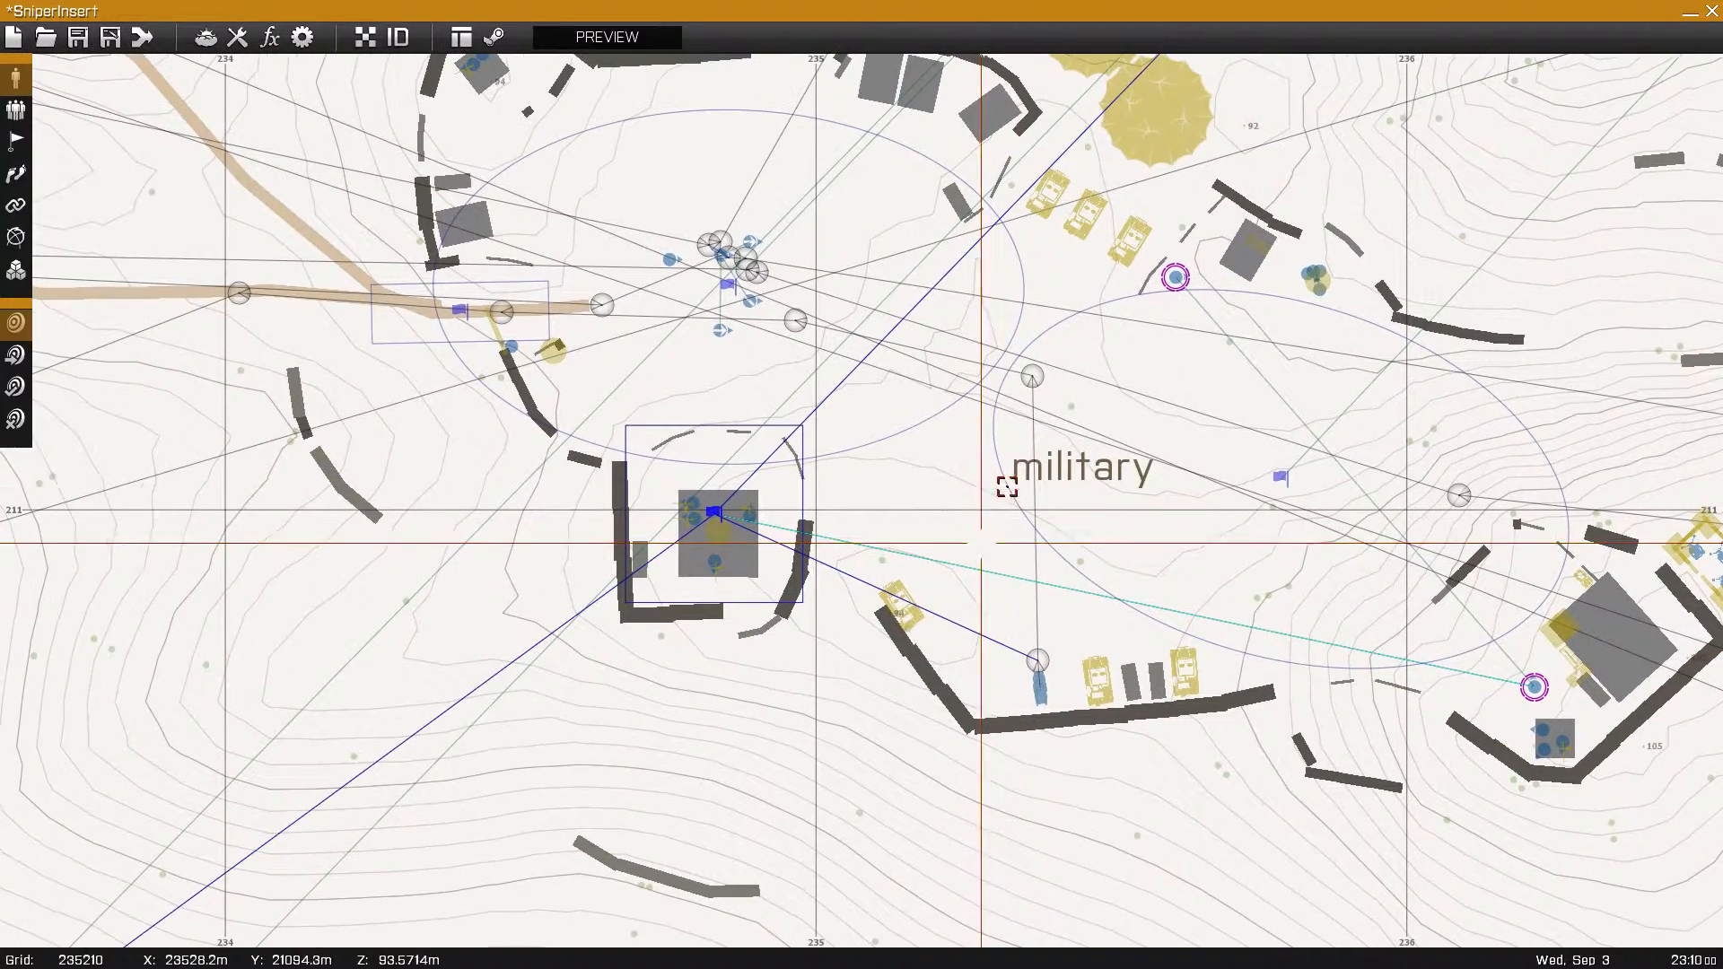
left_click(1032, 375)
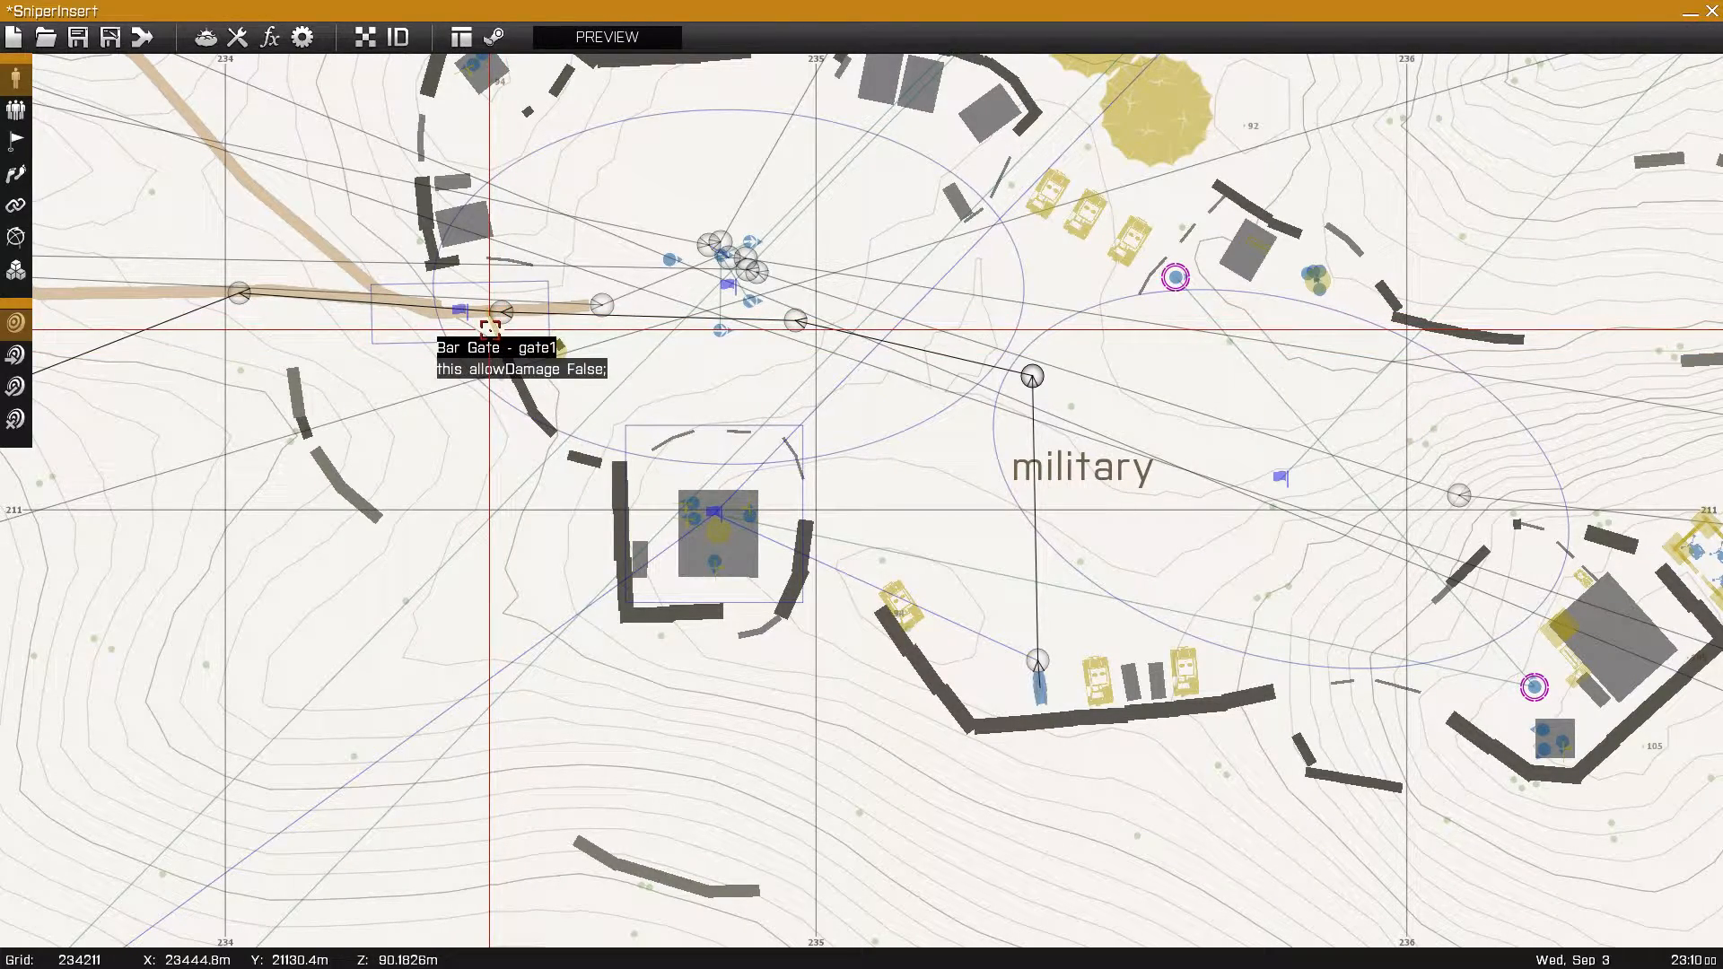
right_click_drag(442, 434, 924, 329)
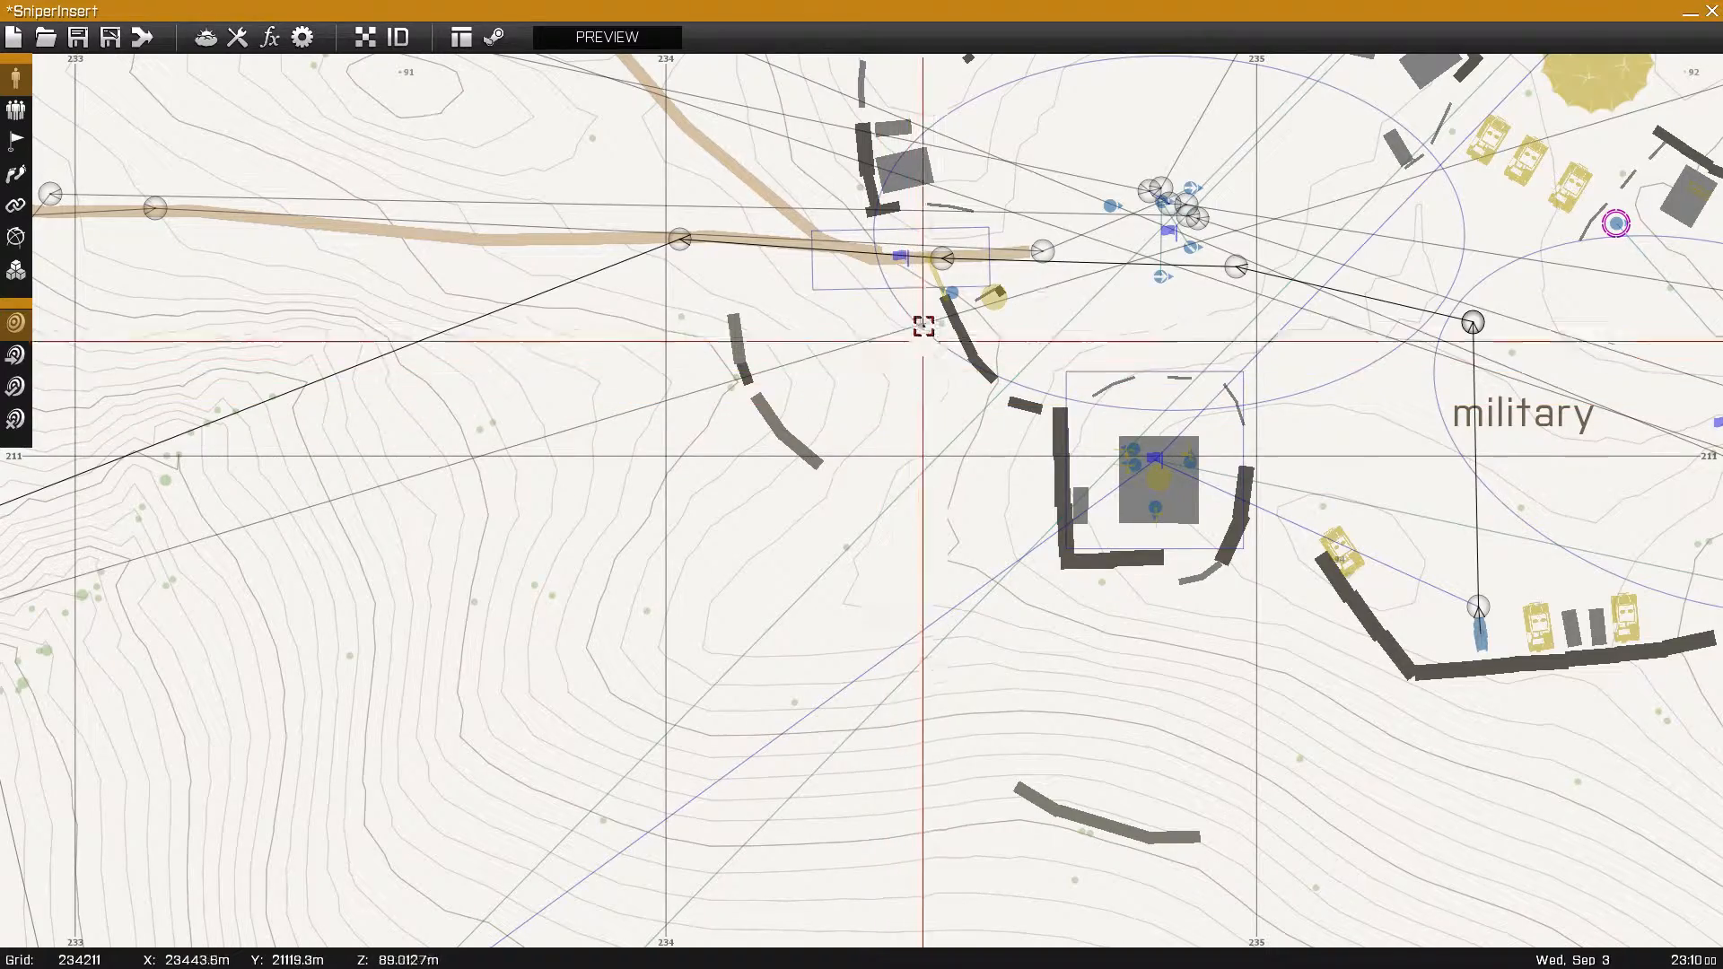
scroll(596, 443, "down", 3)
right_click_drag(595, 443, 851, 471)
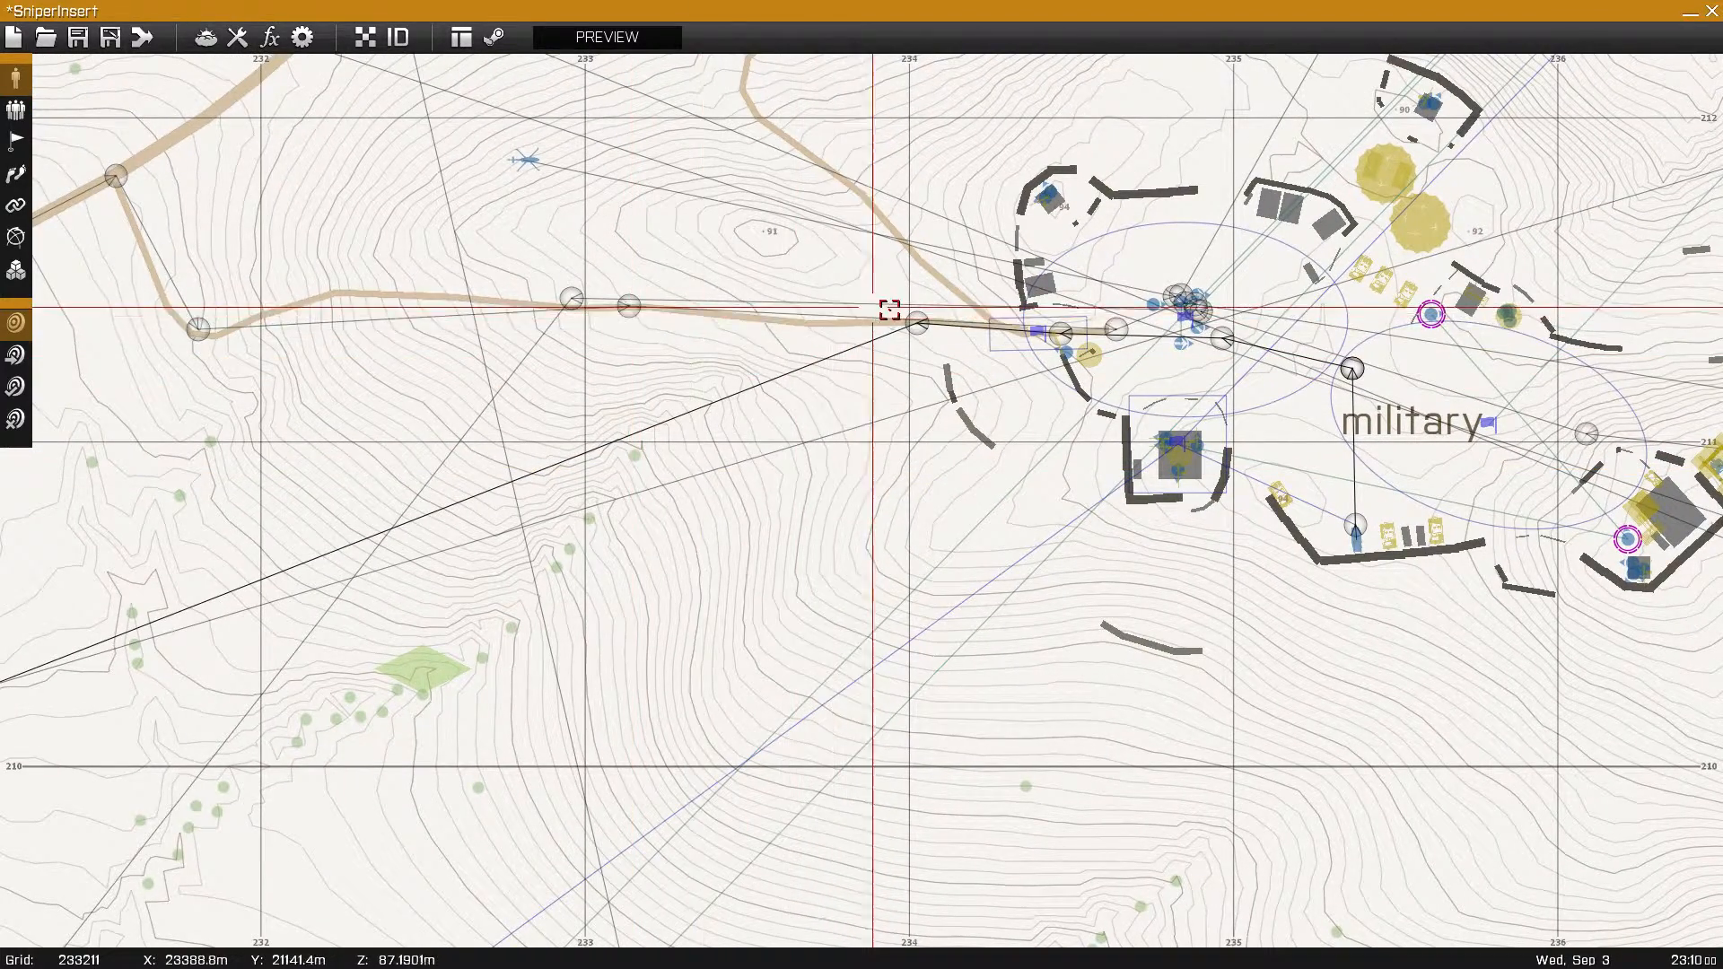
right_click_drag(706, 549, 1012, 386)
scroll(959, 424, "down", 5)
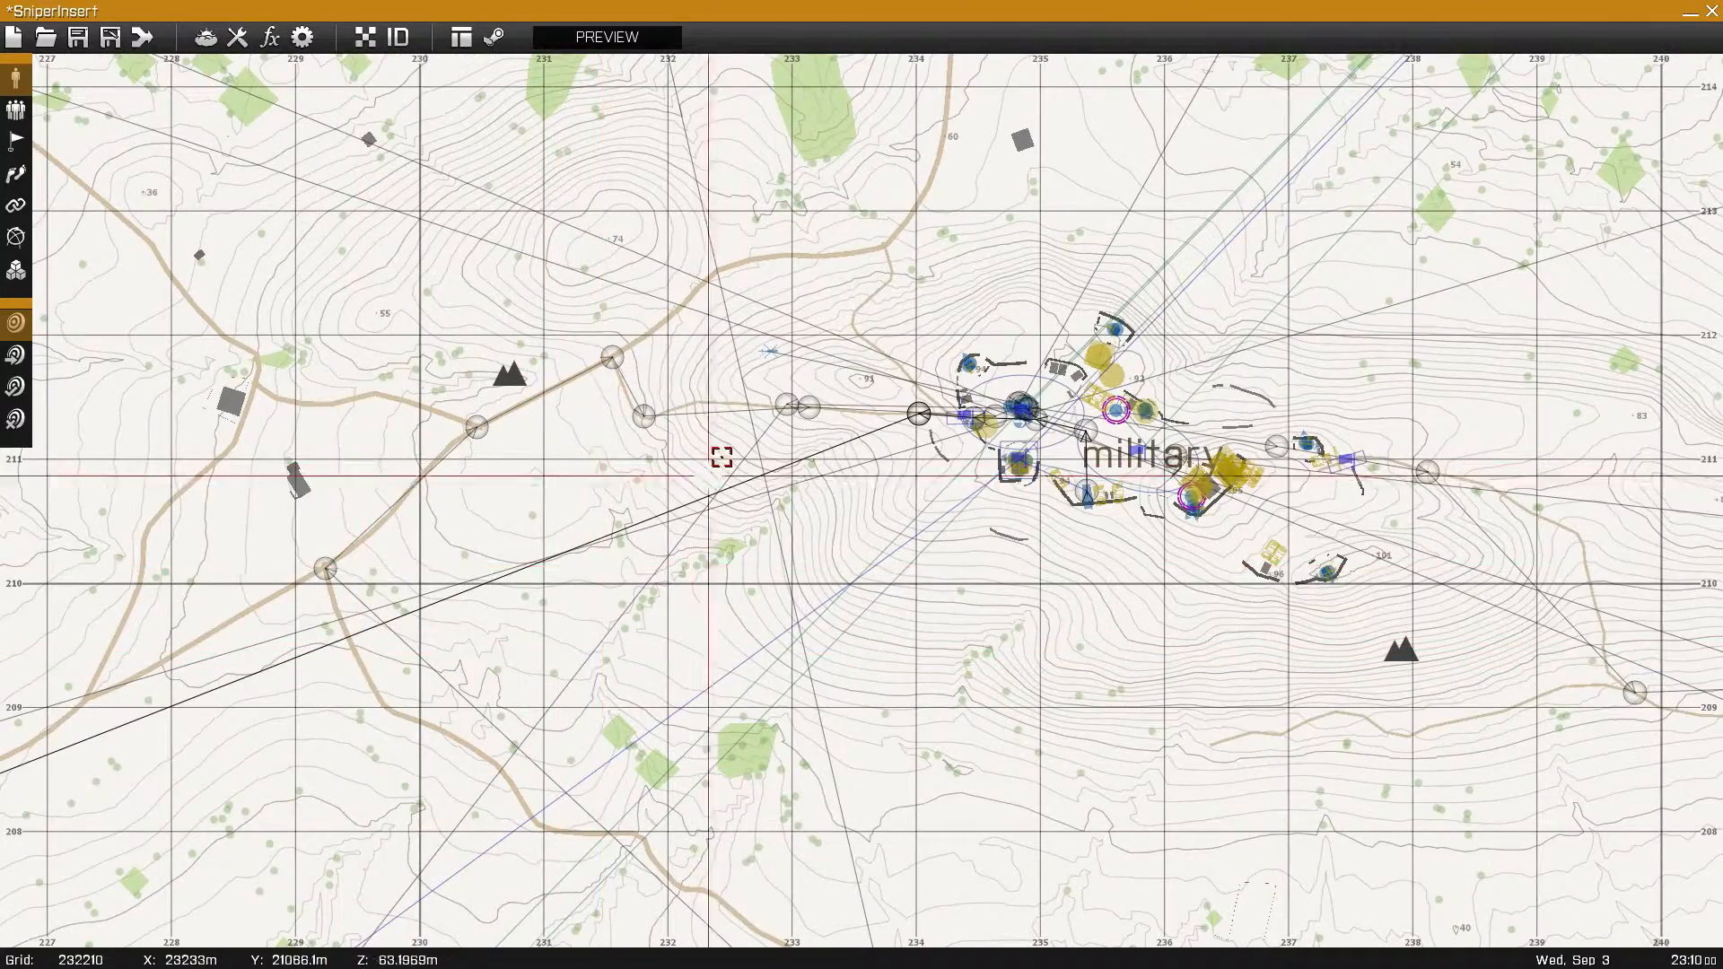
scroll(427, 673, "down", 3)
right_click_drag(427, 673, 958, 571)
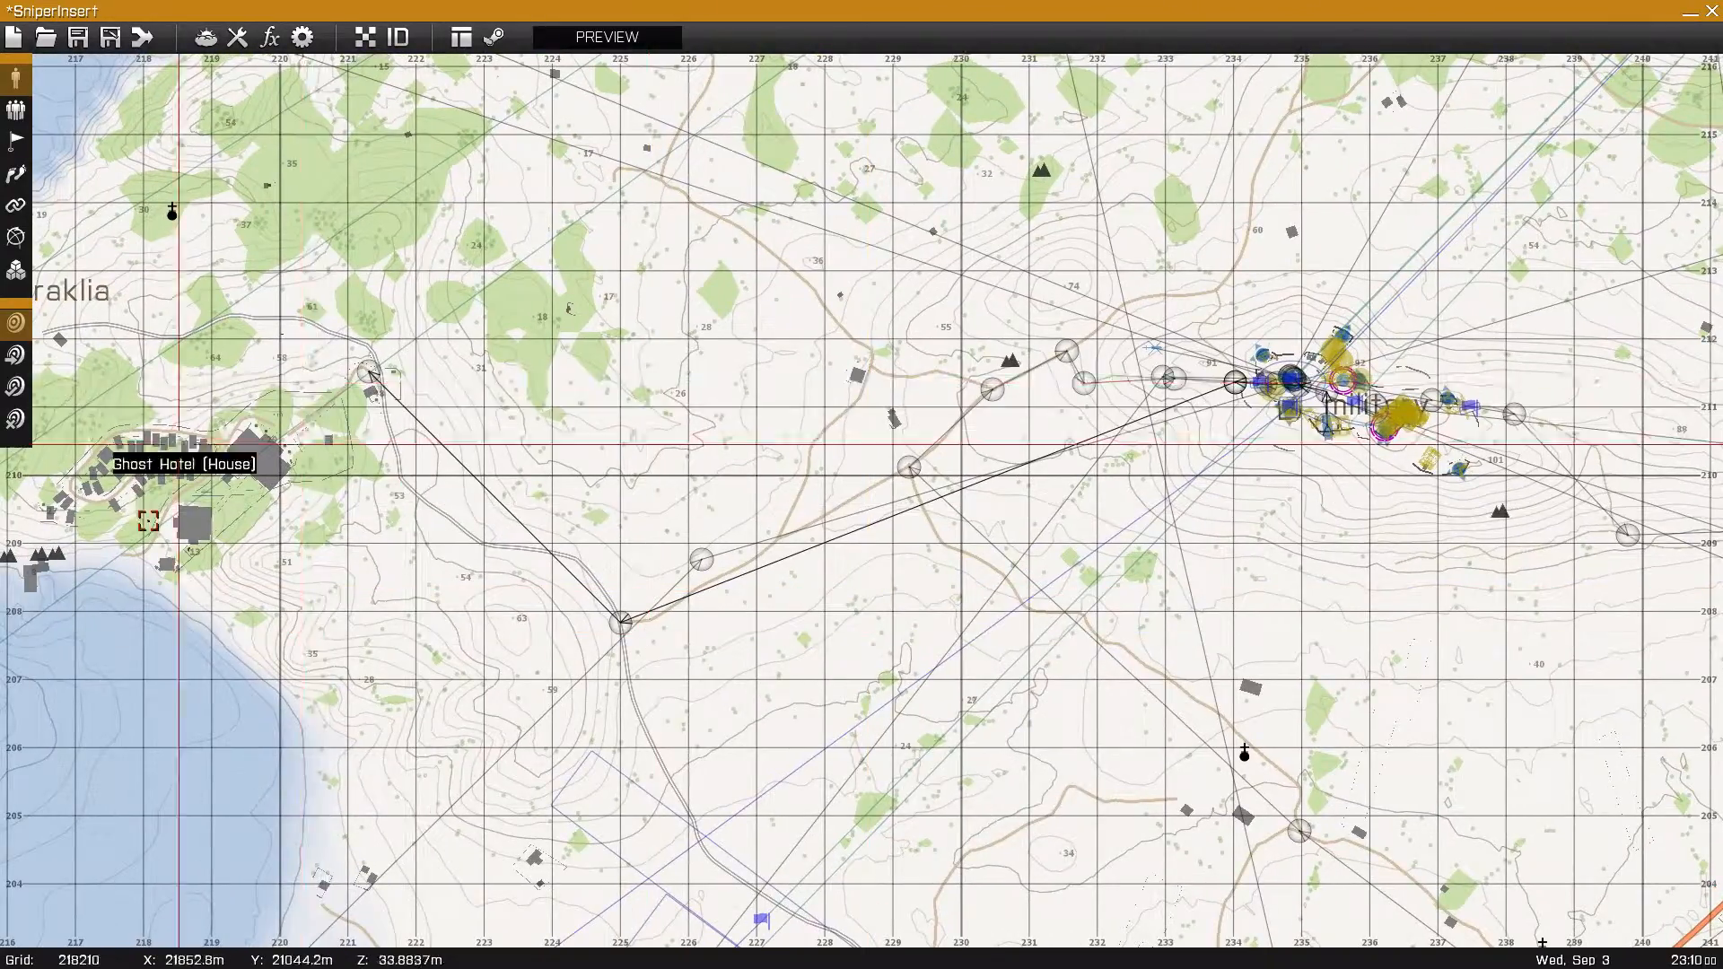
scroll(817, 388, "down", 3)
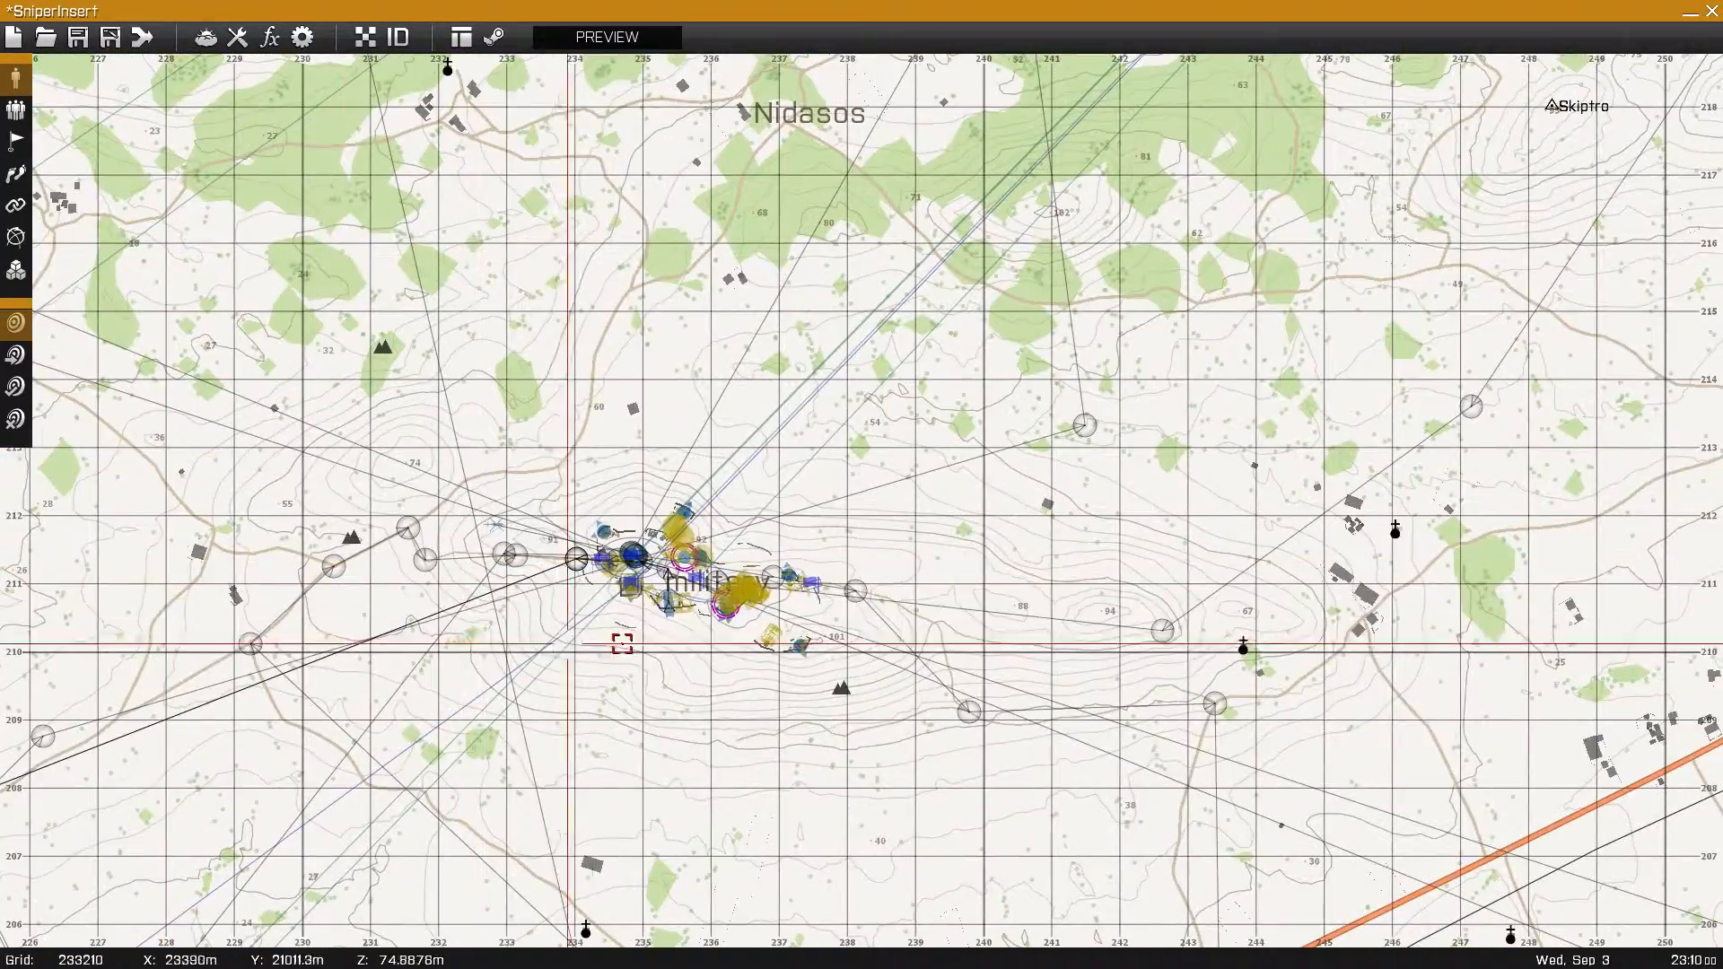
- Survey the military base, locate the chin helicopter at the compound far to the southwest, and examine its first MOVE waypoint
scroll(628, 656, "up", 6)
right_click_drag(622, 684, 684, 624)
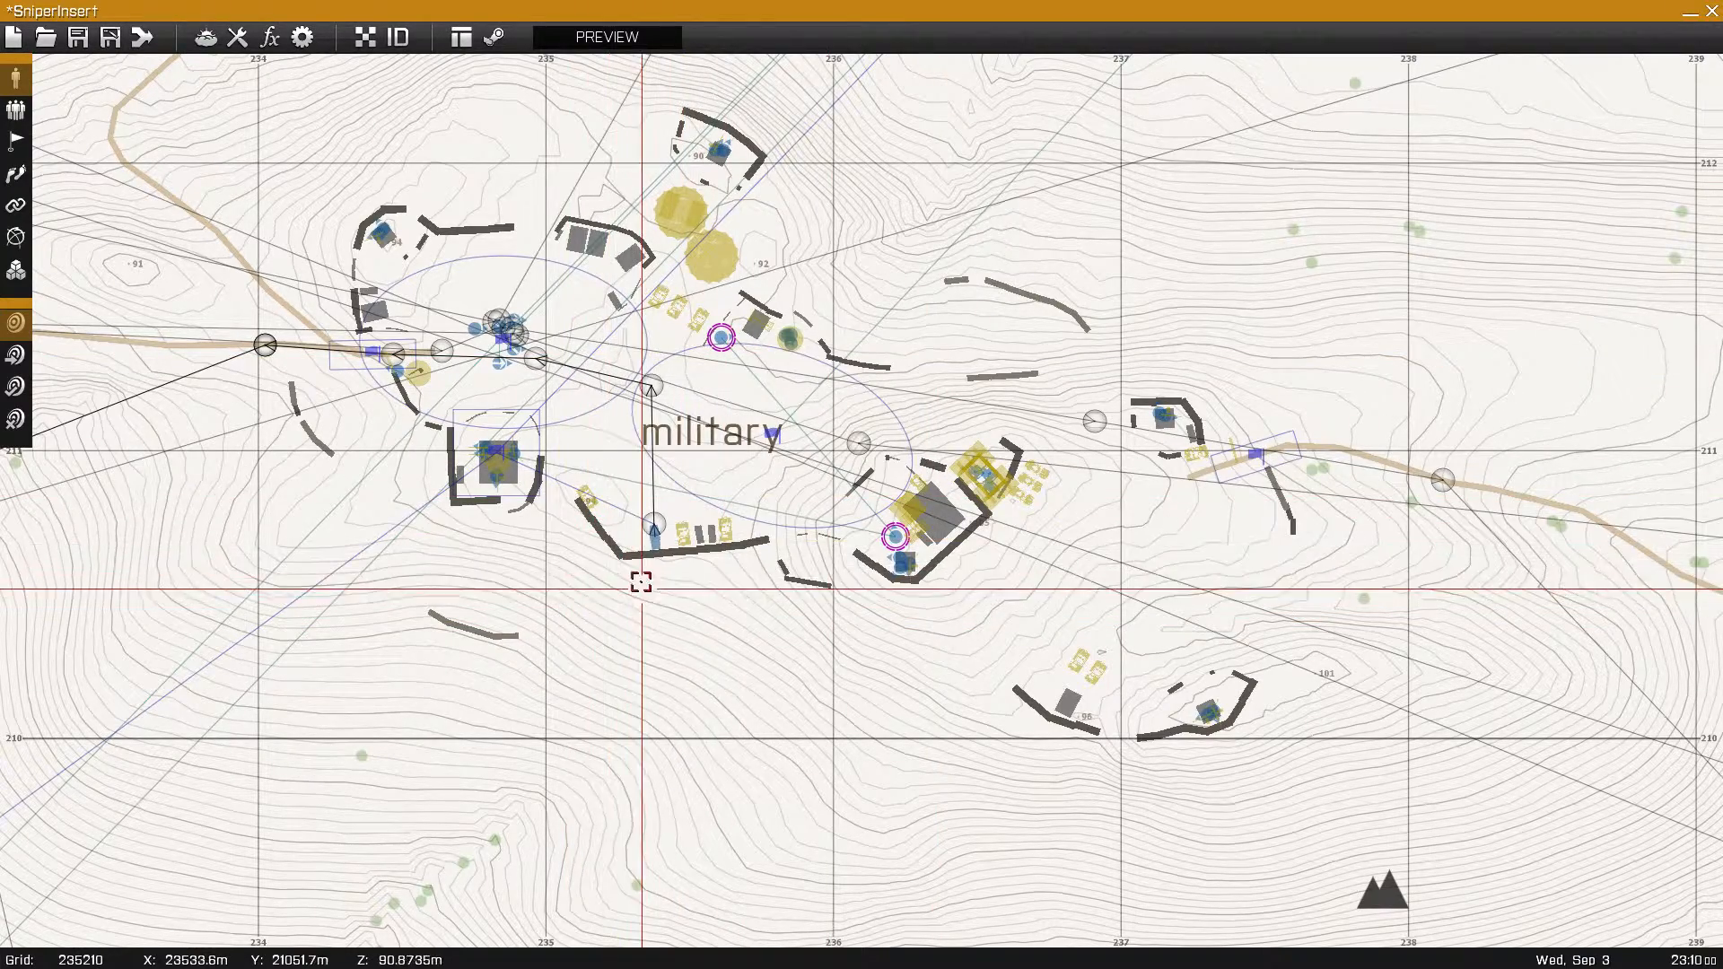
right_click_drag(569, 568, 880, 485)
scroll(870, 544, "down", 3)
scroll(804, 650, "down", 8)
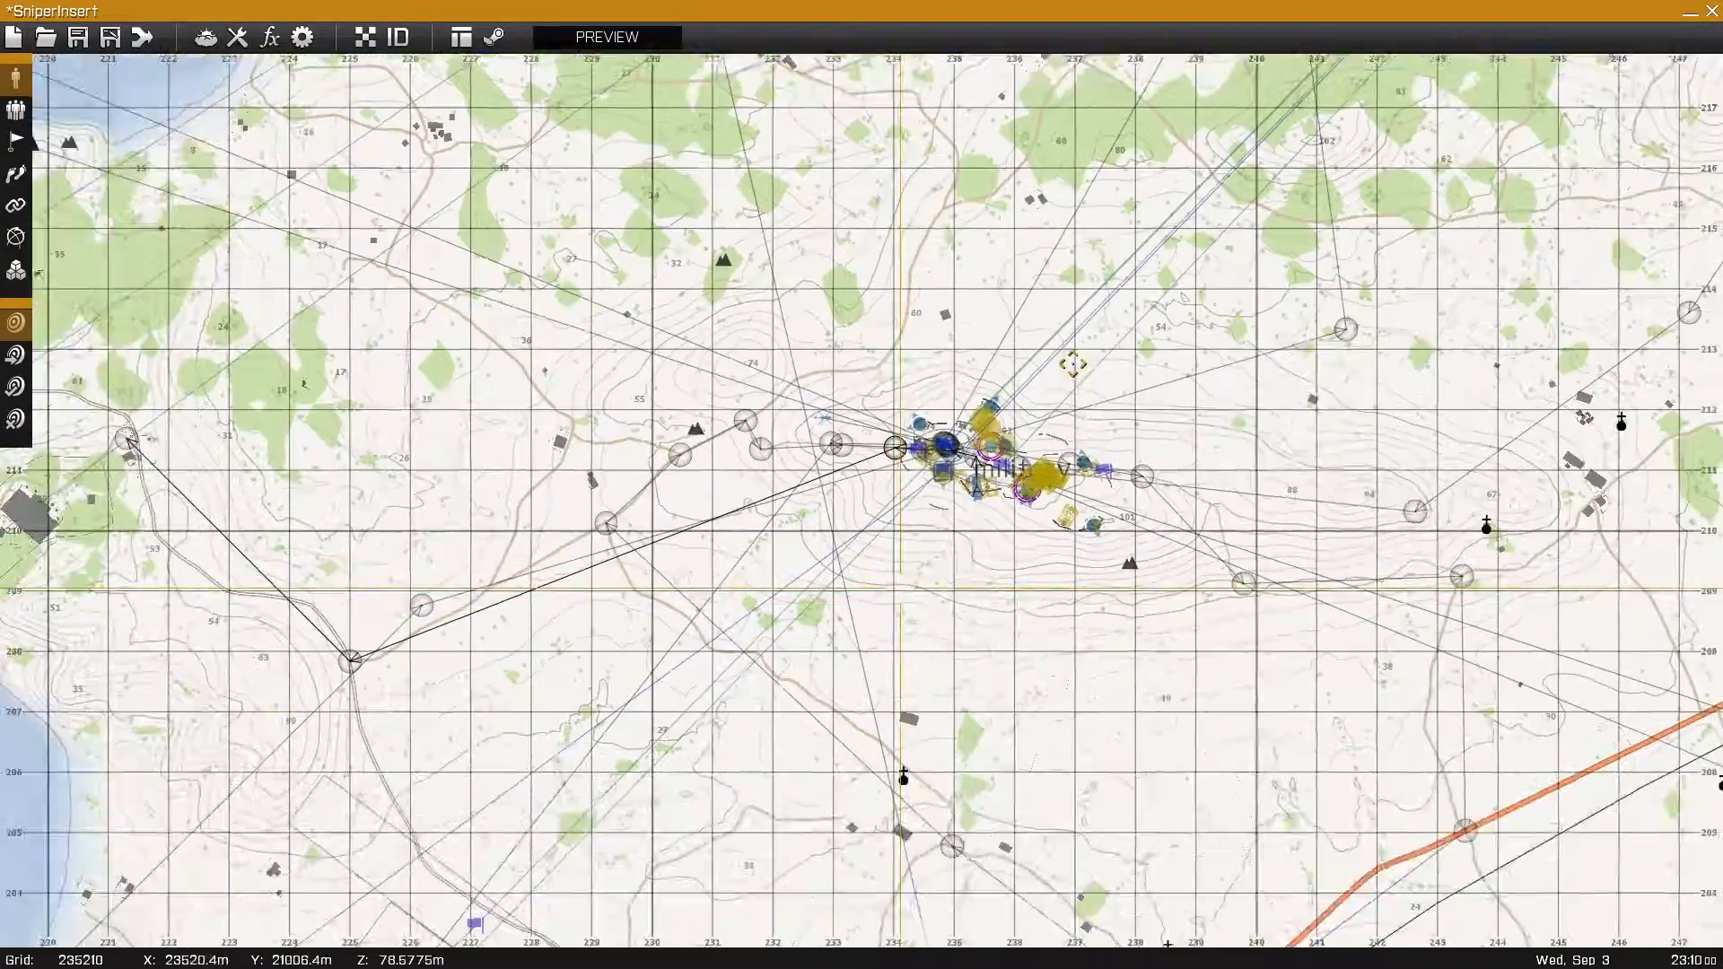
right_click_drag(1073, 363, 1185, 216)
right_click_drag(908, 638, 1281, 211)
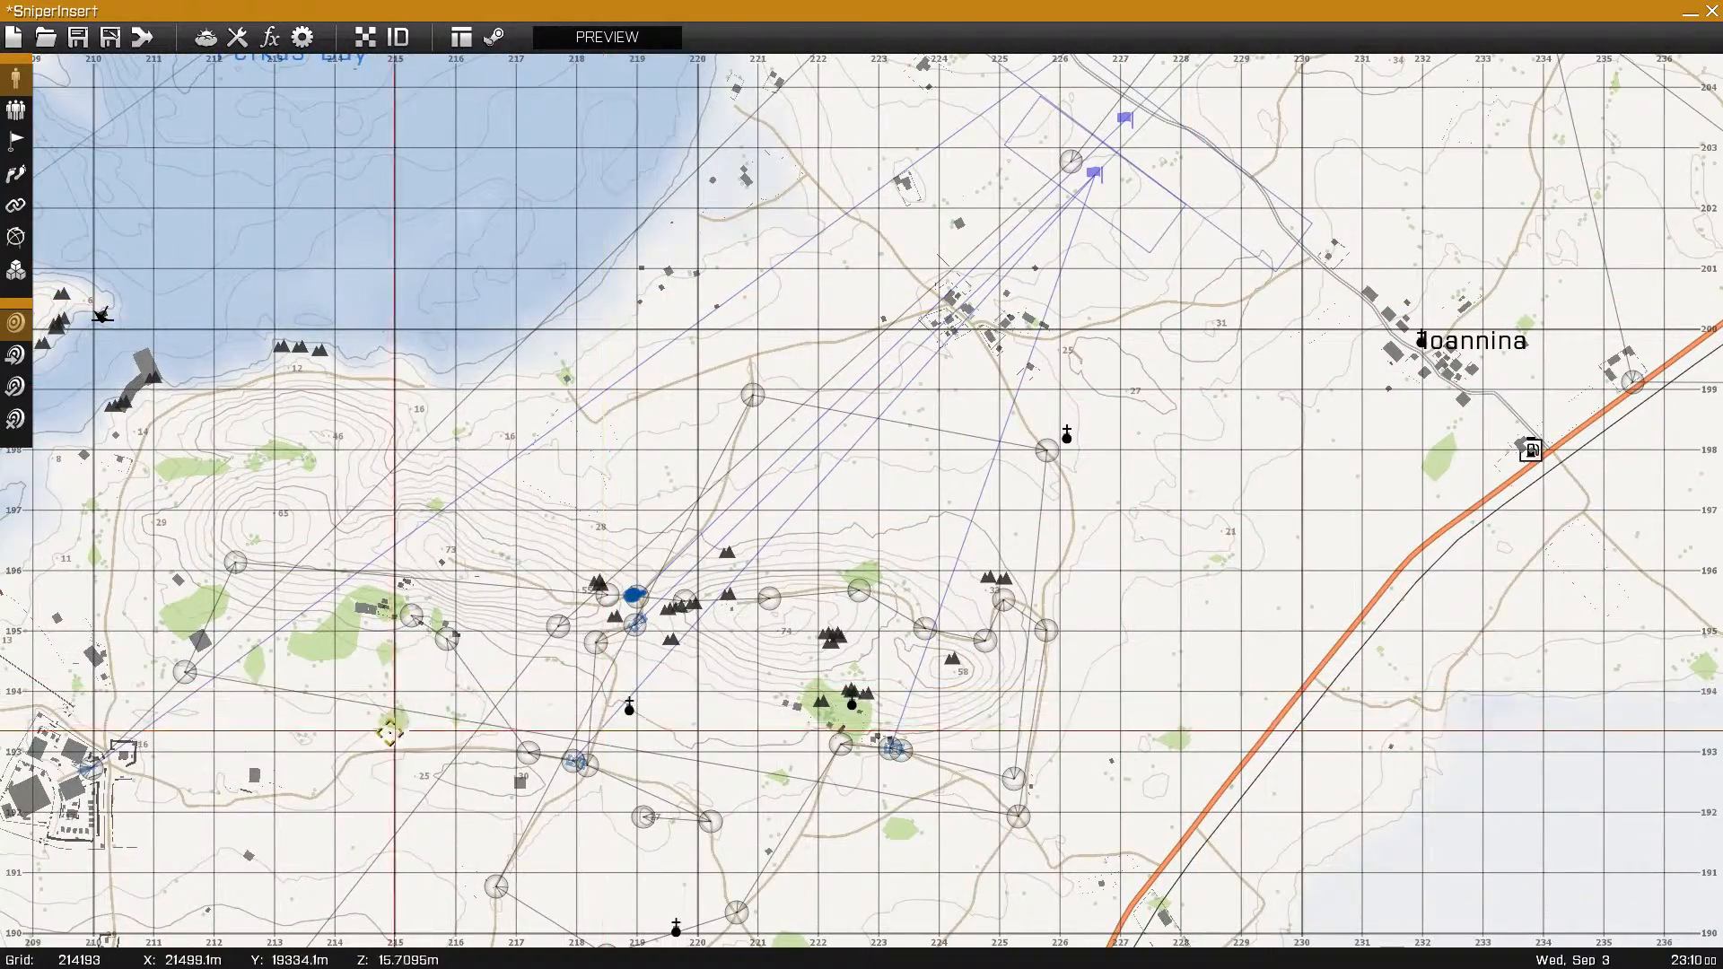
scroll(338, 651, "up", 6)
scroll(338, 652, "up", 3)
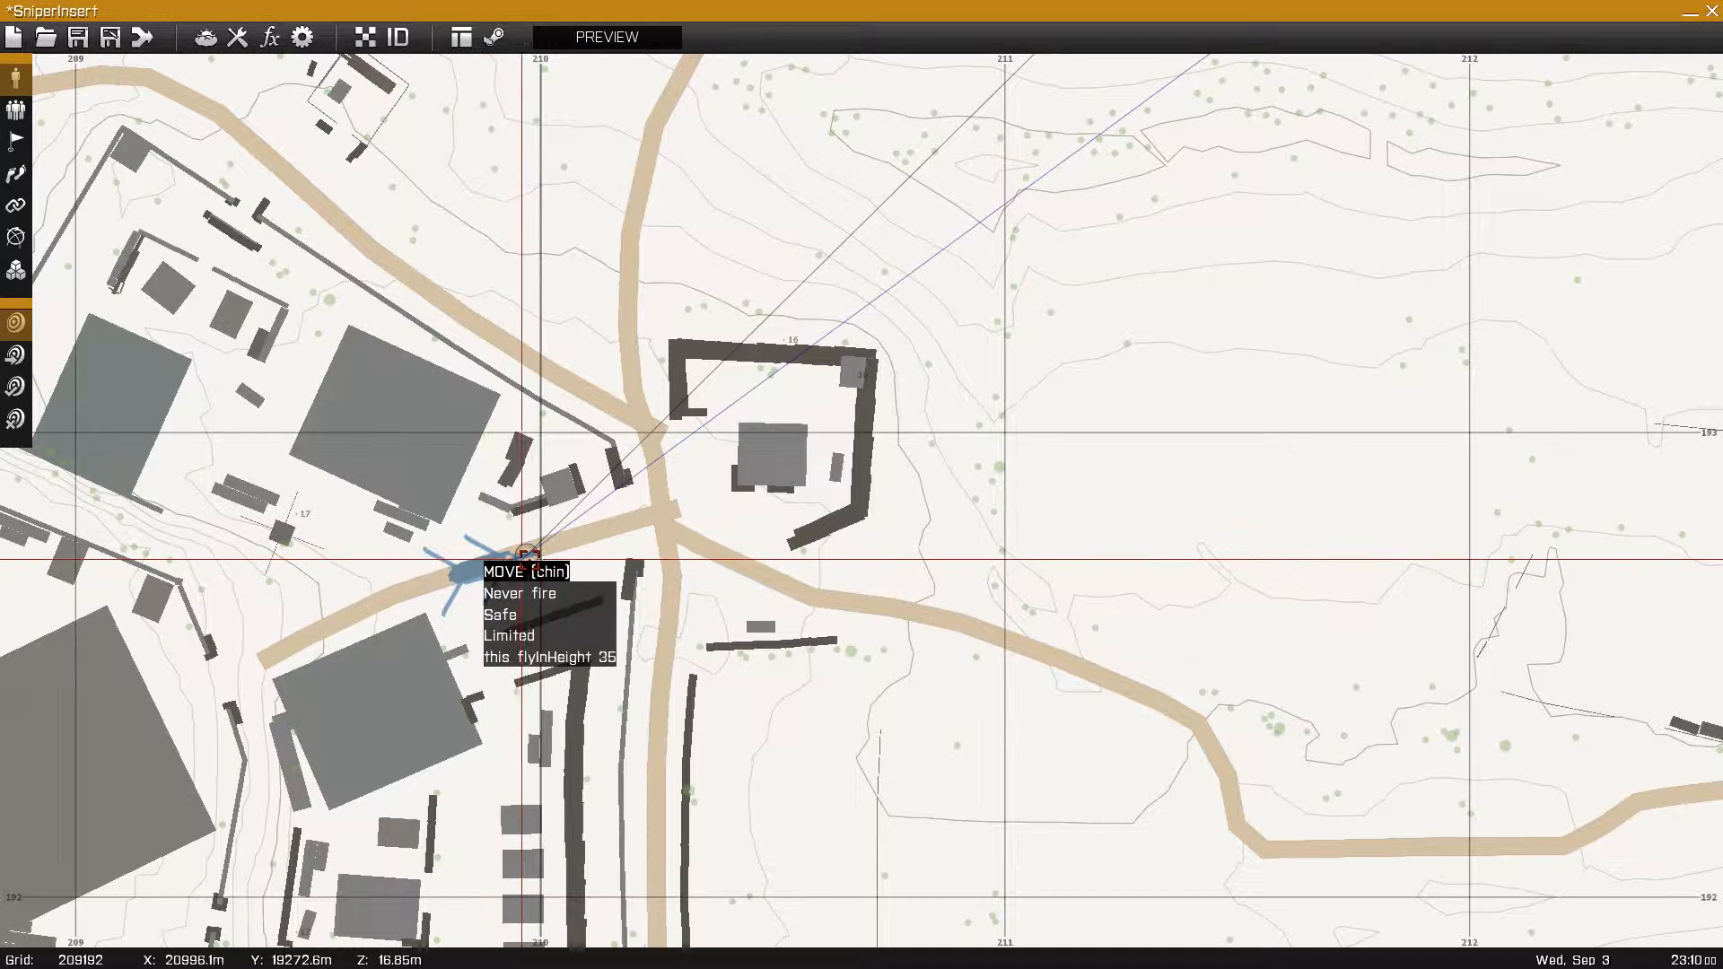
left_click(527, 558)
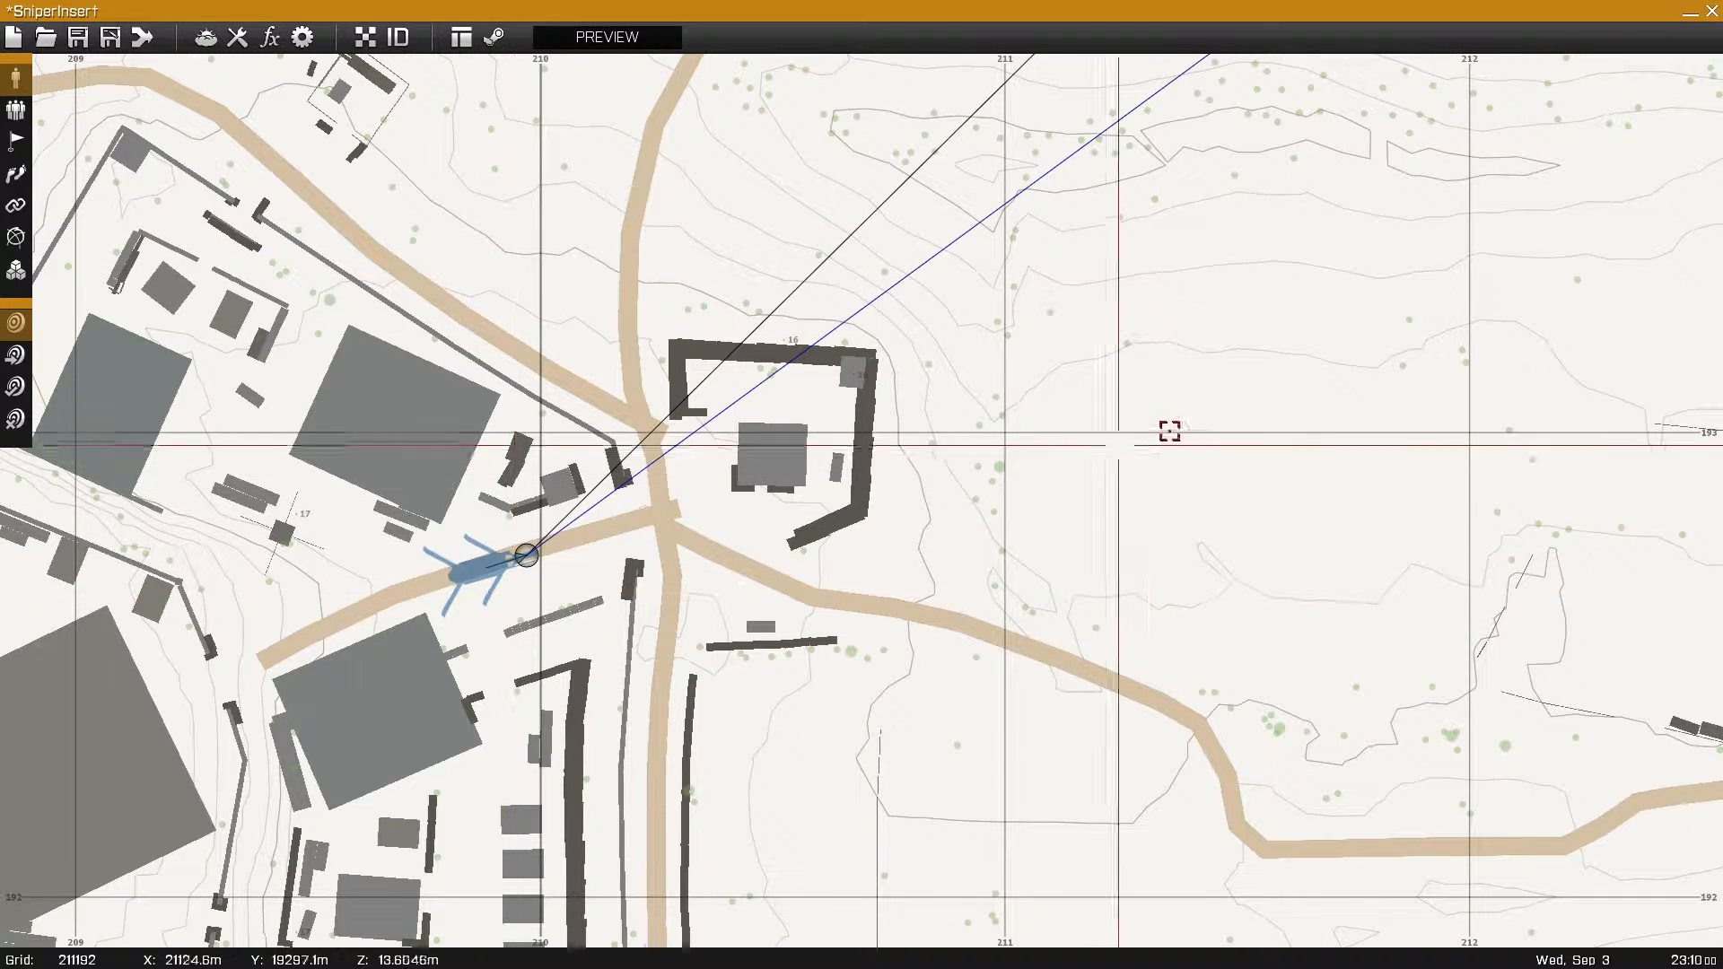
right_click_drag(1247, 406, 1005, 481)
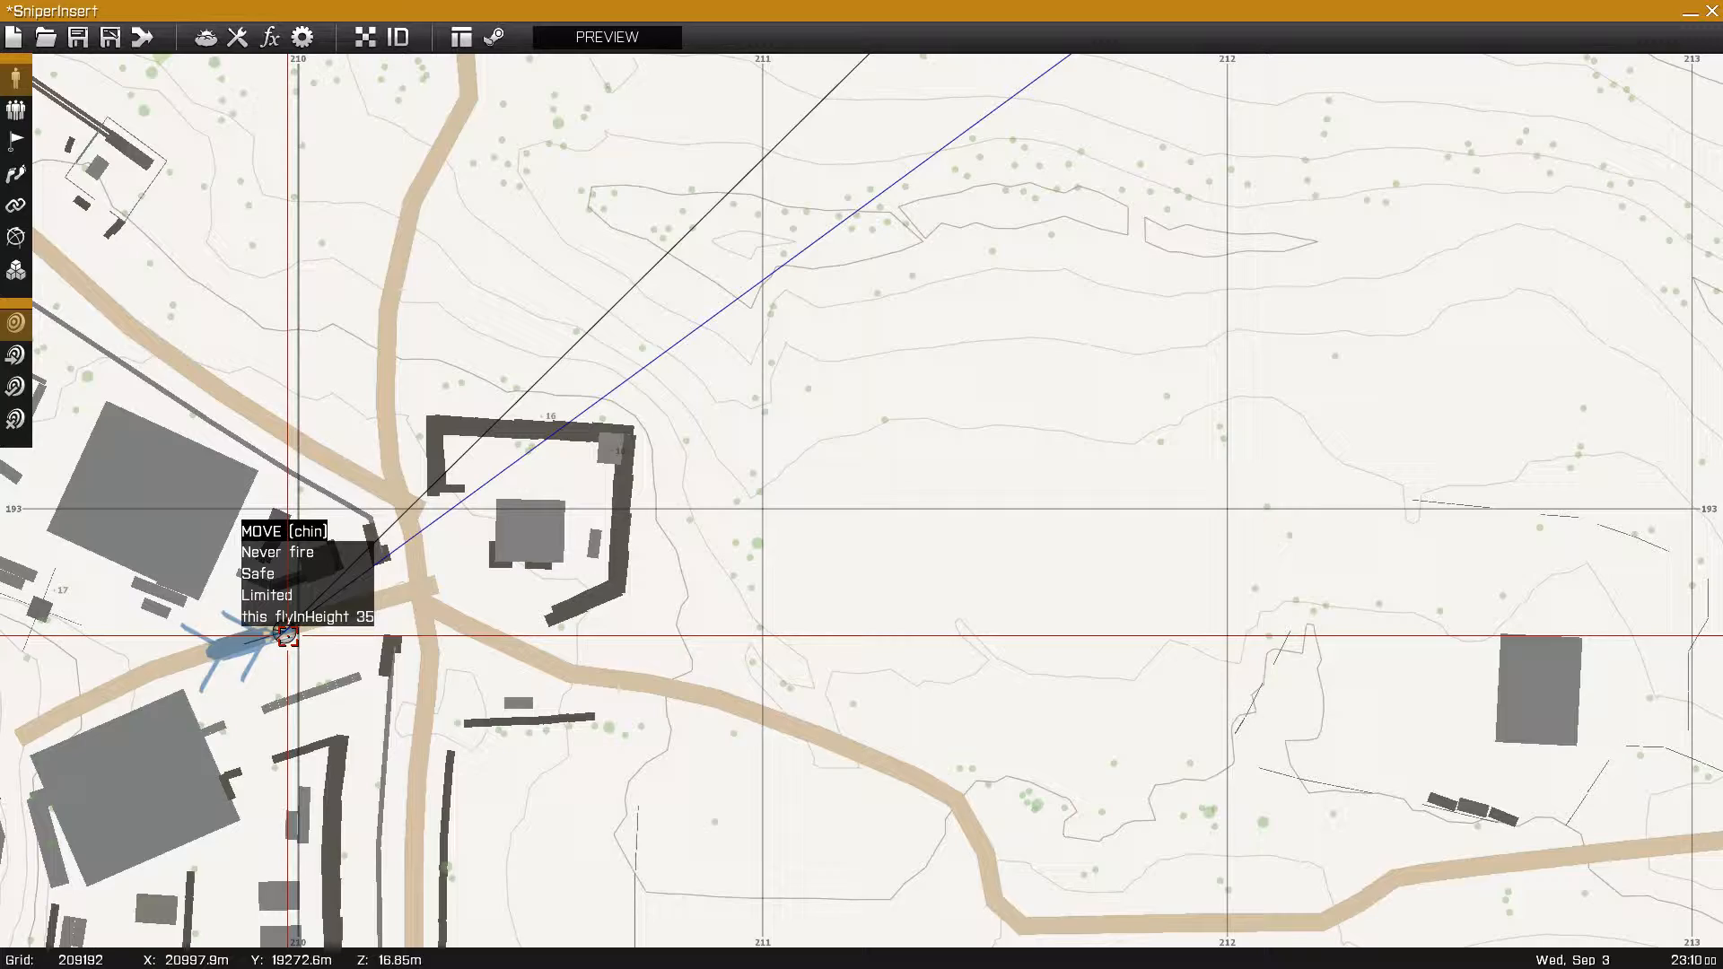
- Trace the chin helicopter's waypoint route northeast from its compound to the area around the military base
scroll(287, 635, "down", 8)
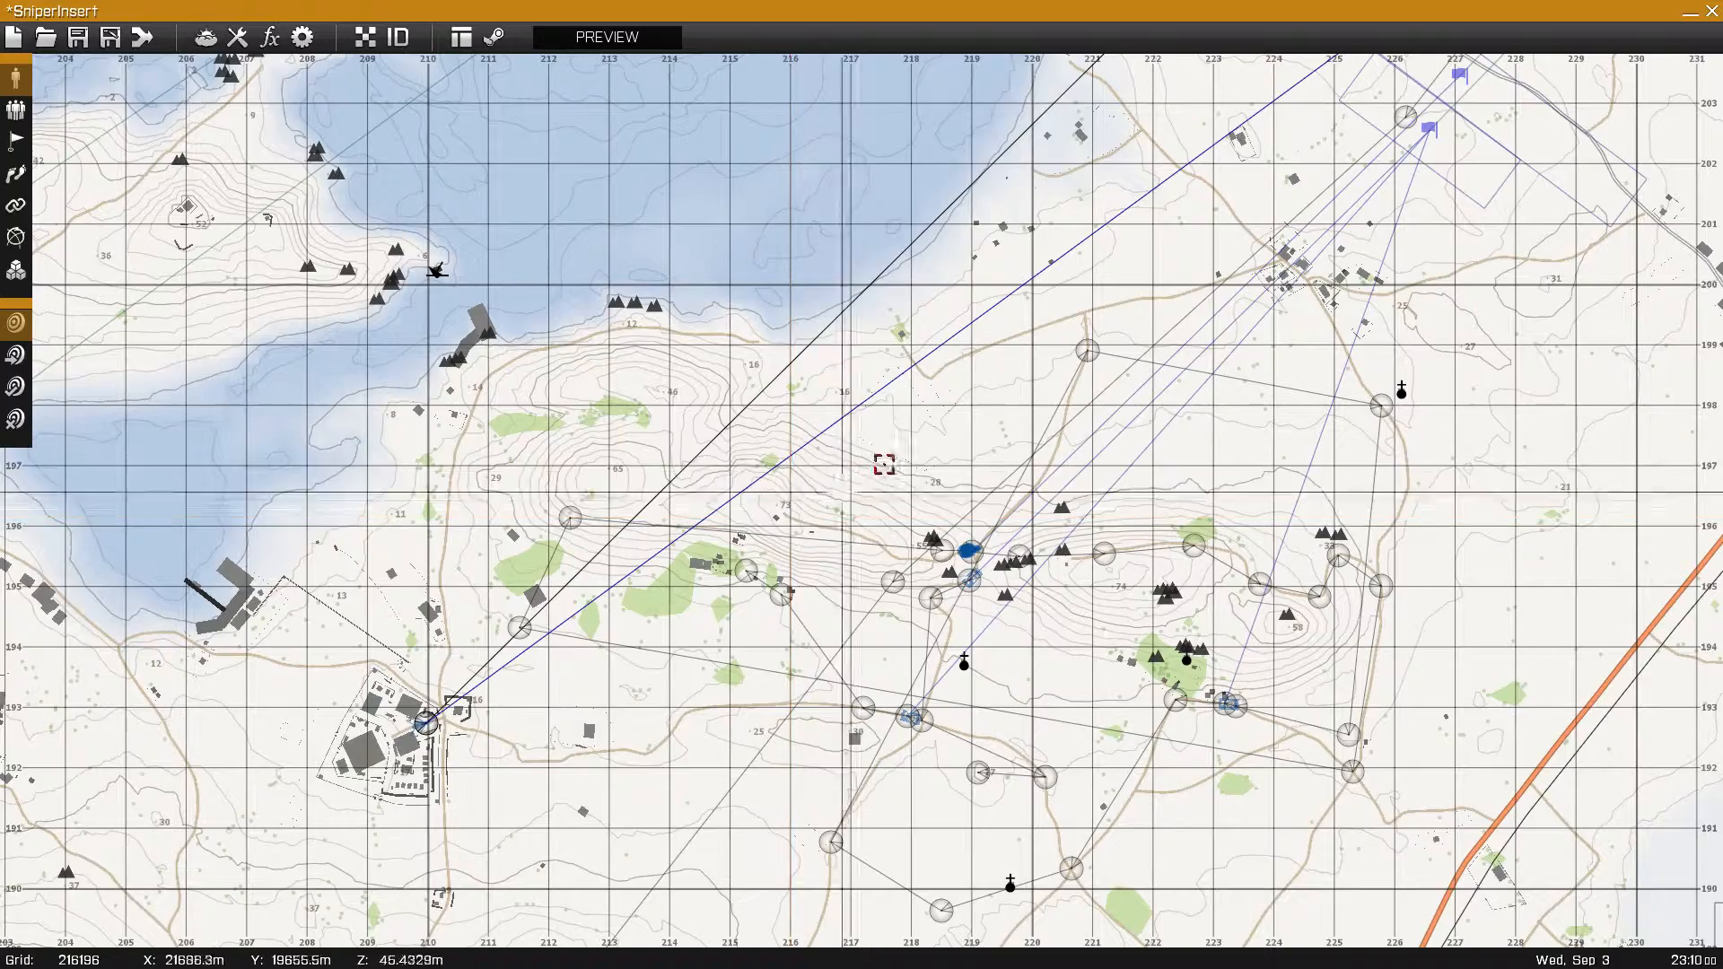
right_click_drag(893, 459, 45, 768)
right_click_drag(896, 361, 458, 589)
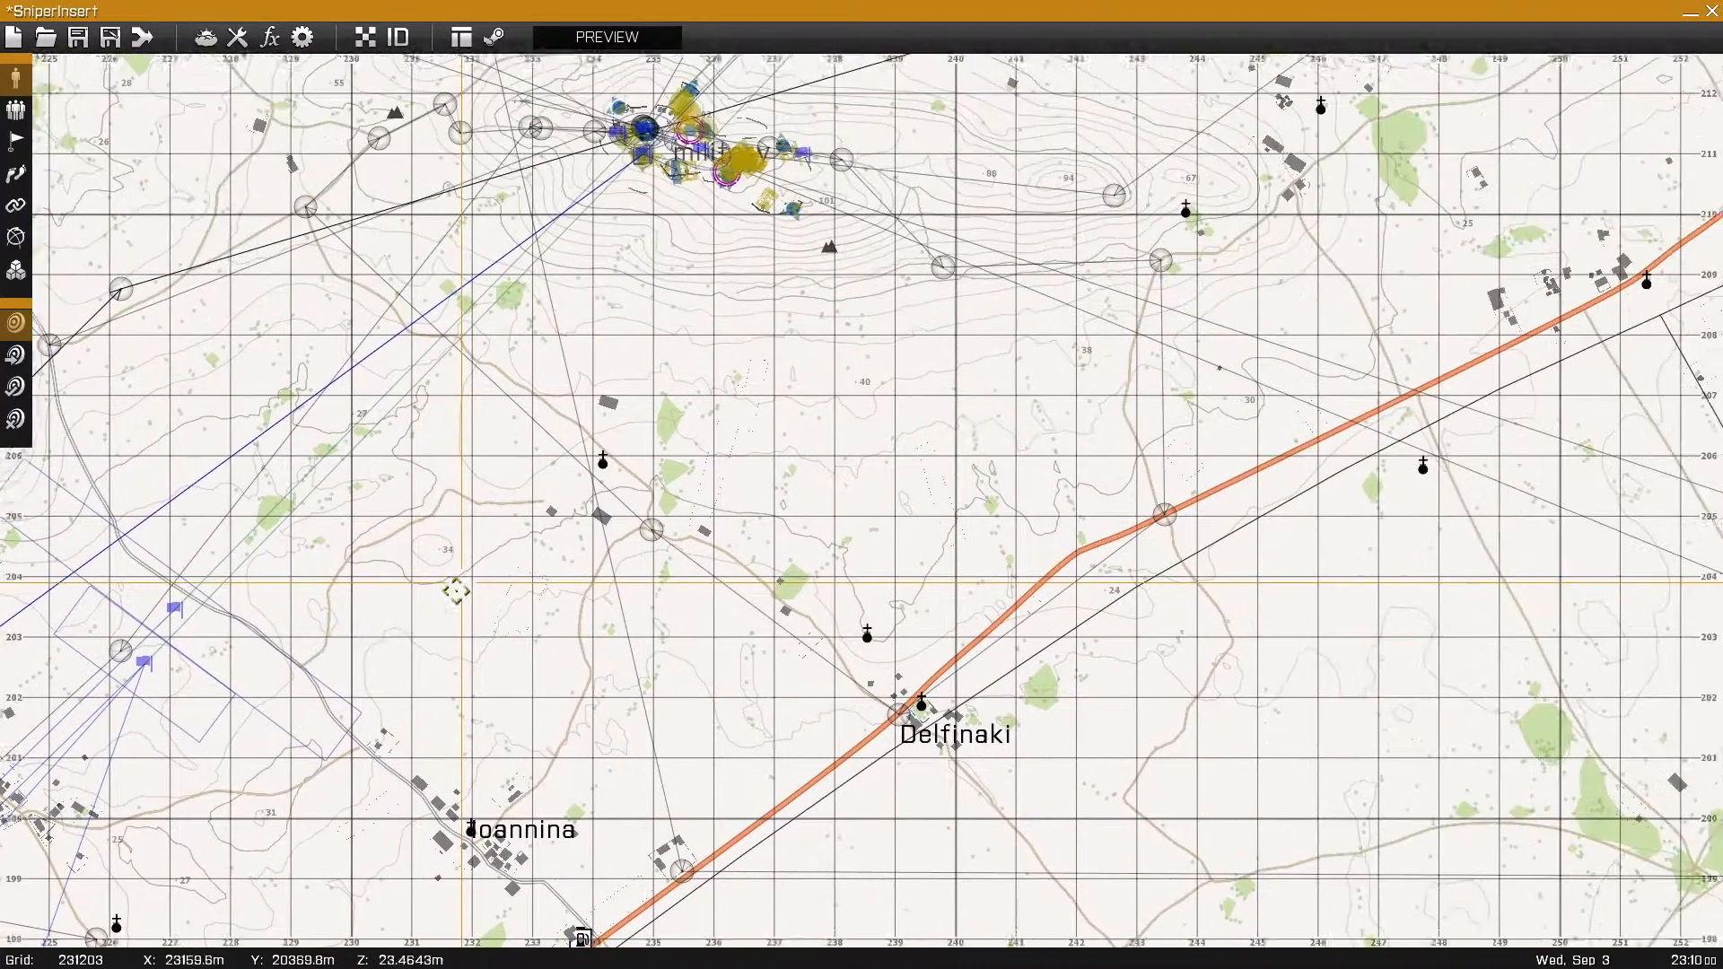
scroll(460, 588, "down", 2)
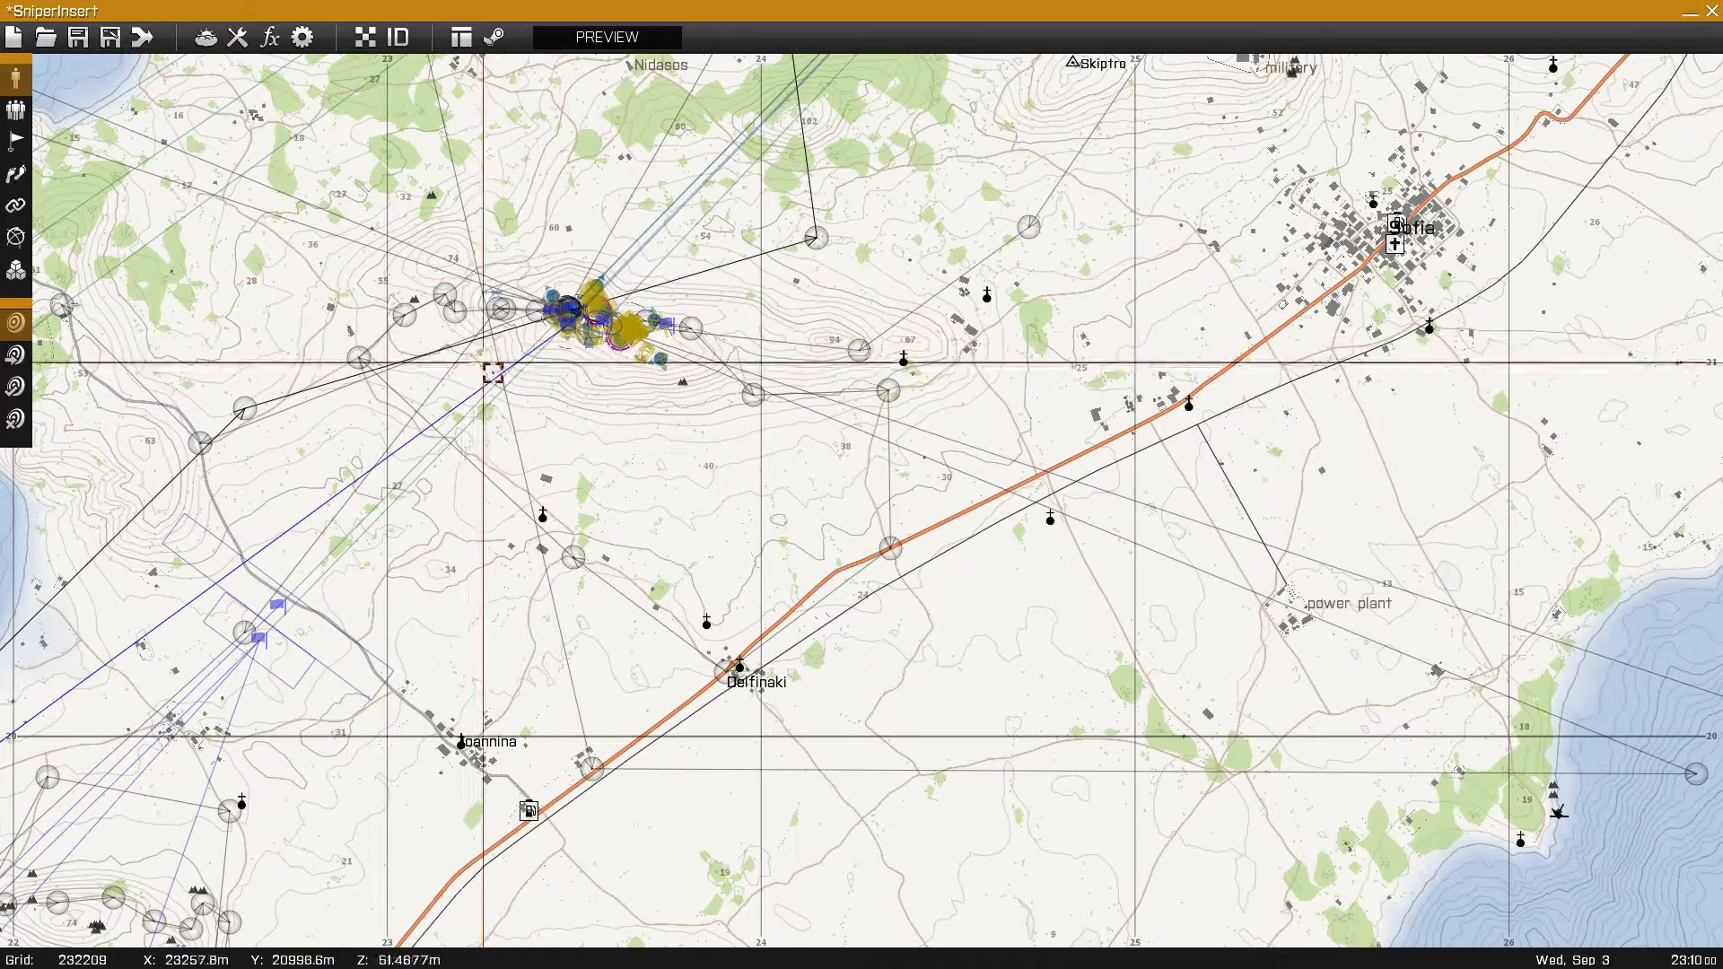
- Locate the Lynx helicopter west of the military base and inspect the settings of its TRANSPORT UNLOAD waypoint
scroll(493, 373, "up", 5)
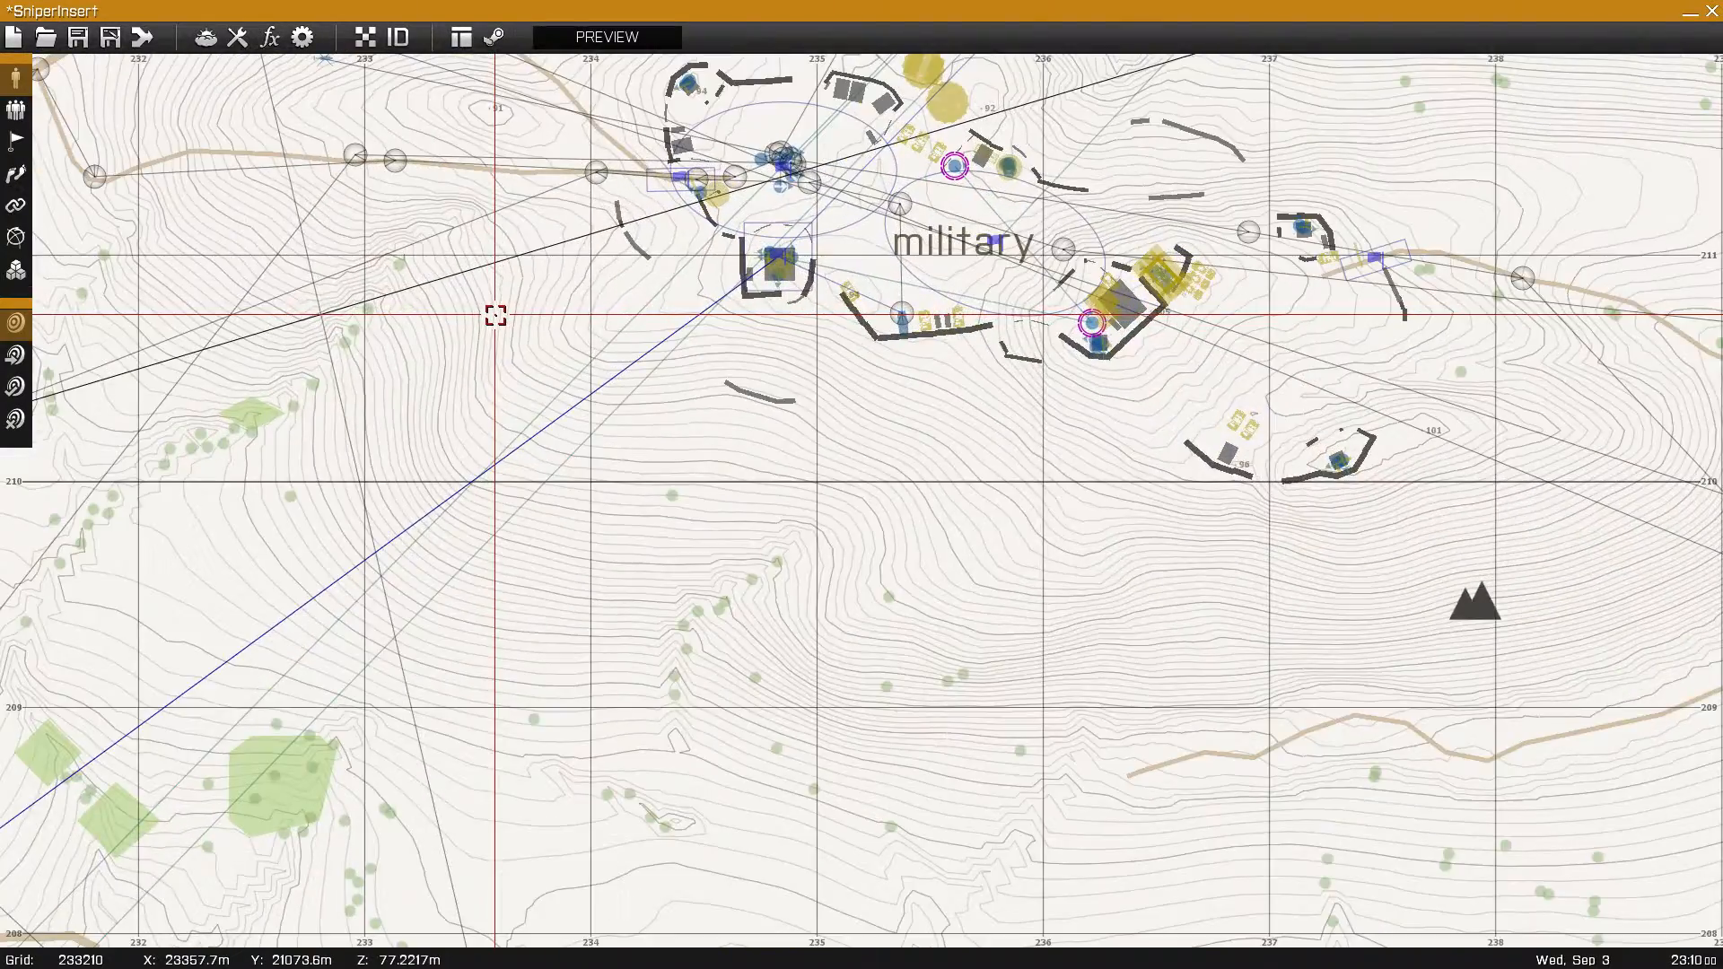
scroll(600, 619, "down", 3)
scroll(435, 369, "up", 5)
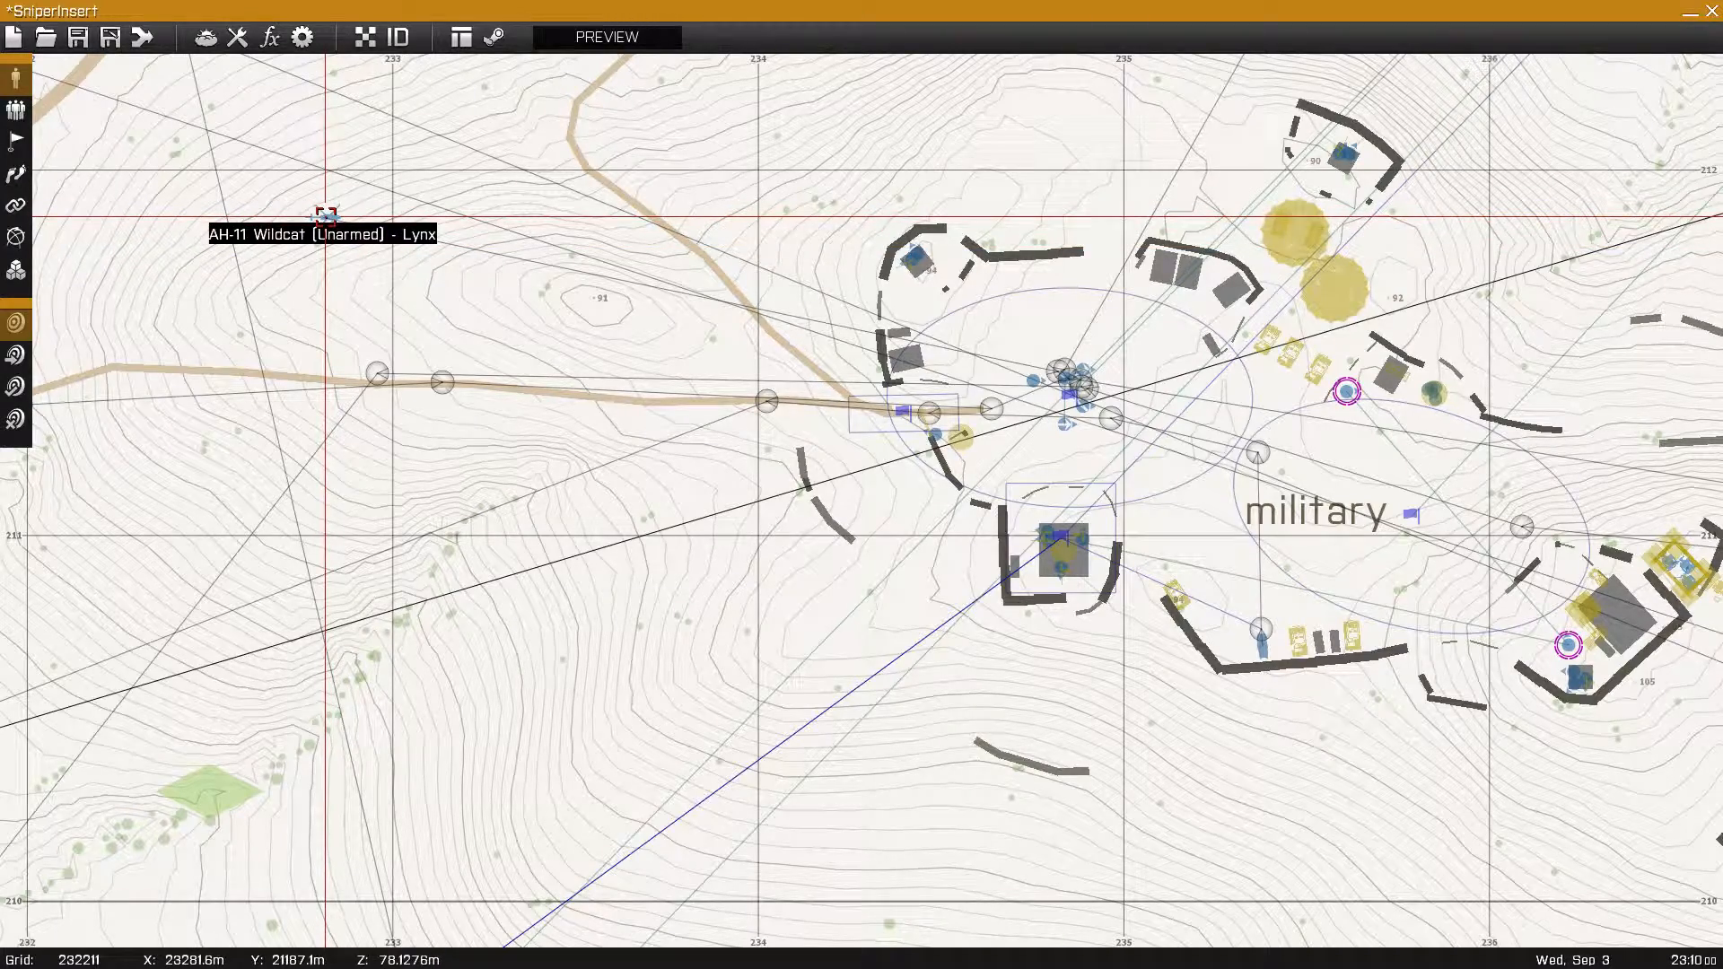
right_click_drag(493, 296, 269, 373)
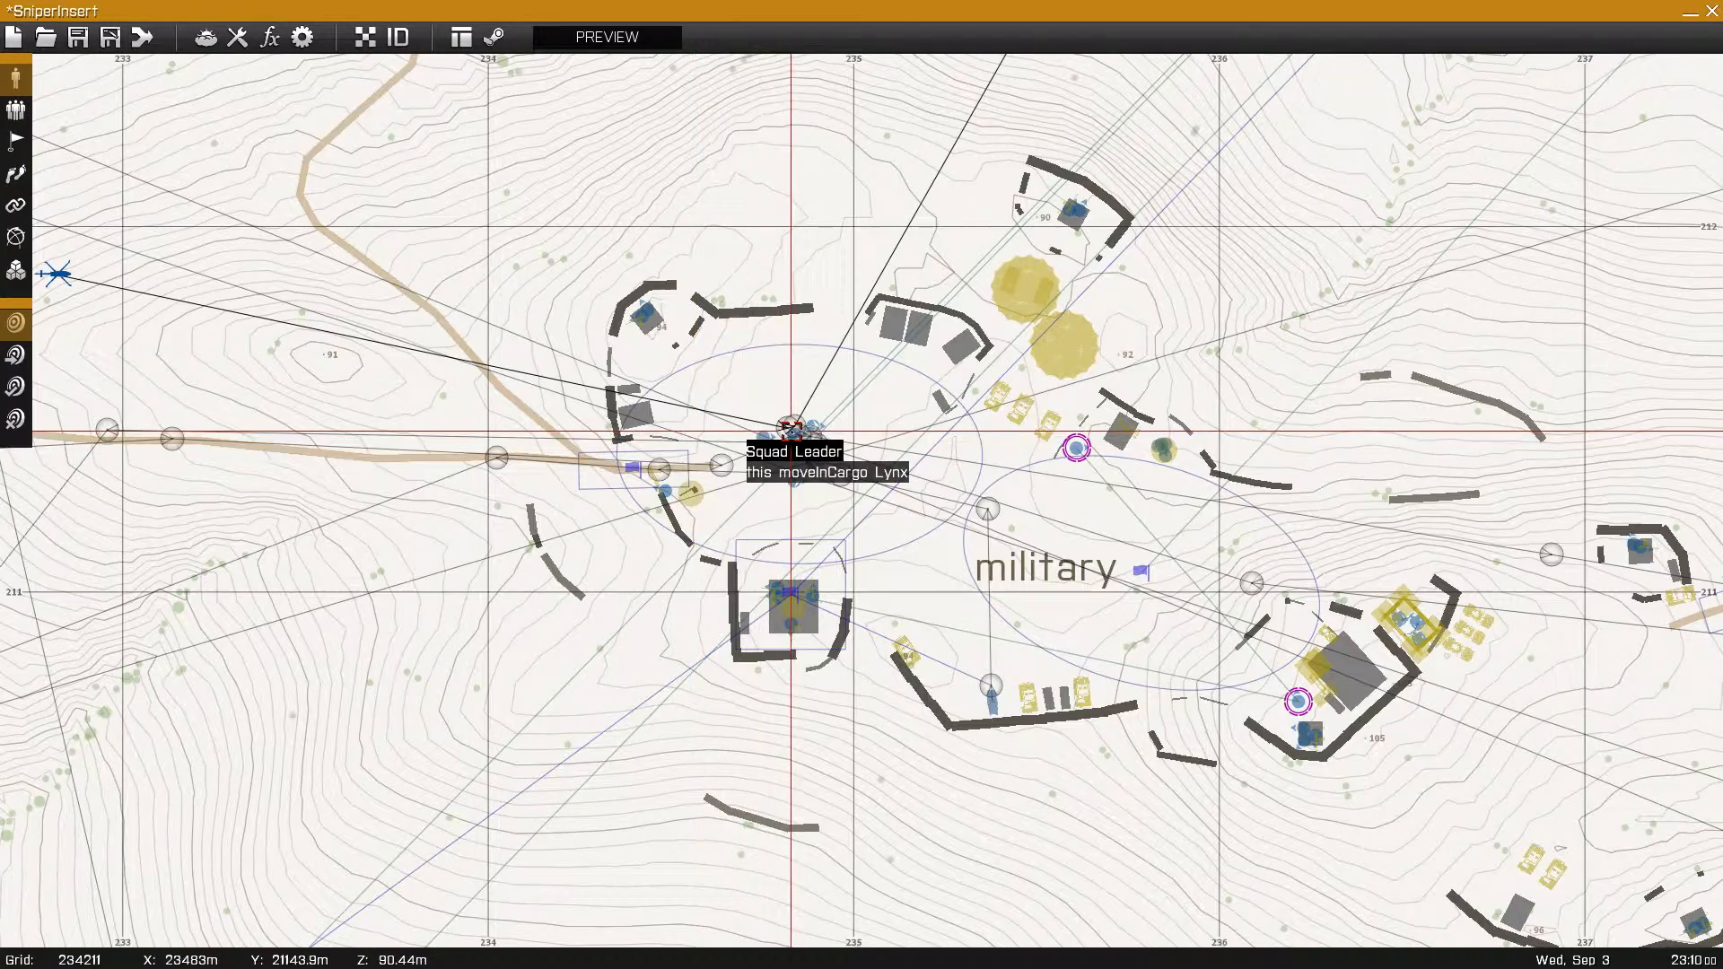
scroll(798, 448, "up", 2)
scroll(798, 448, "up", 2)
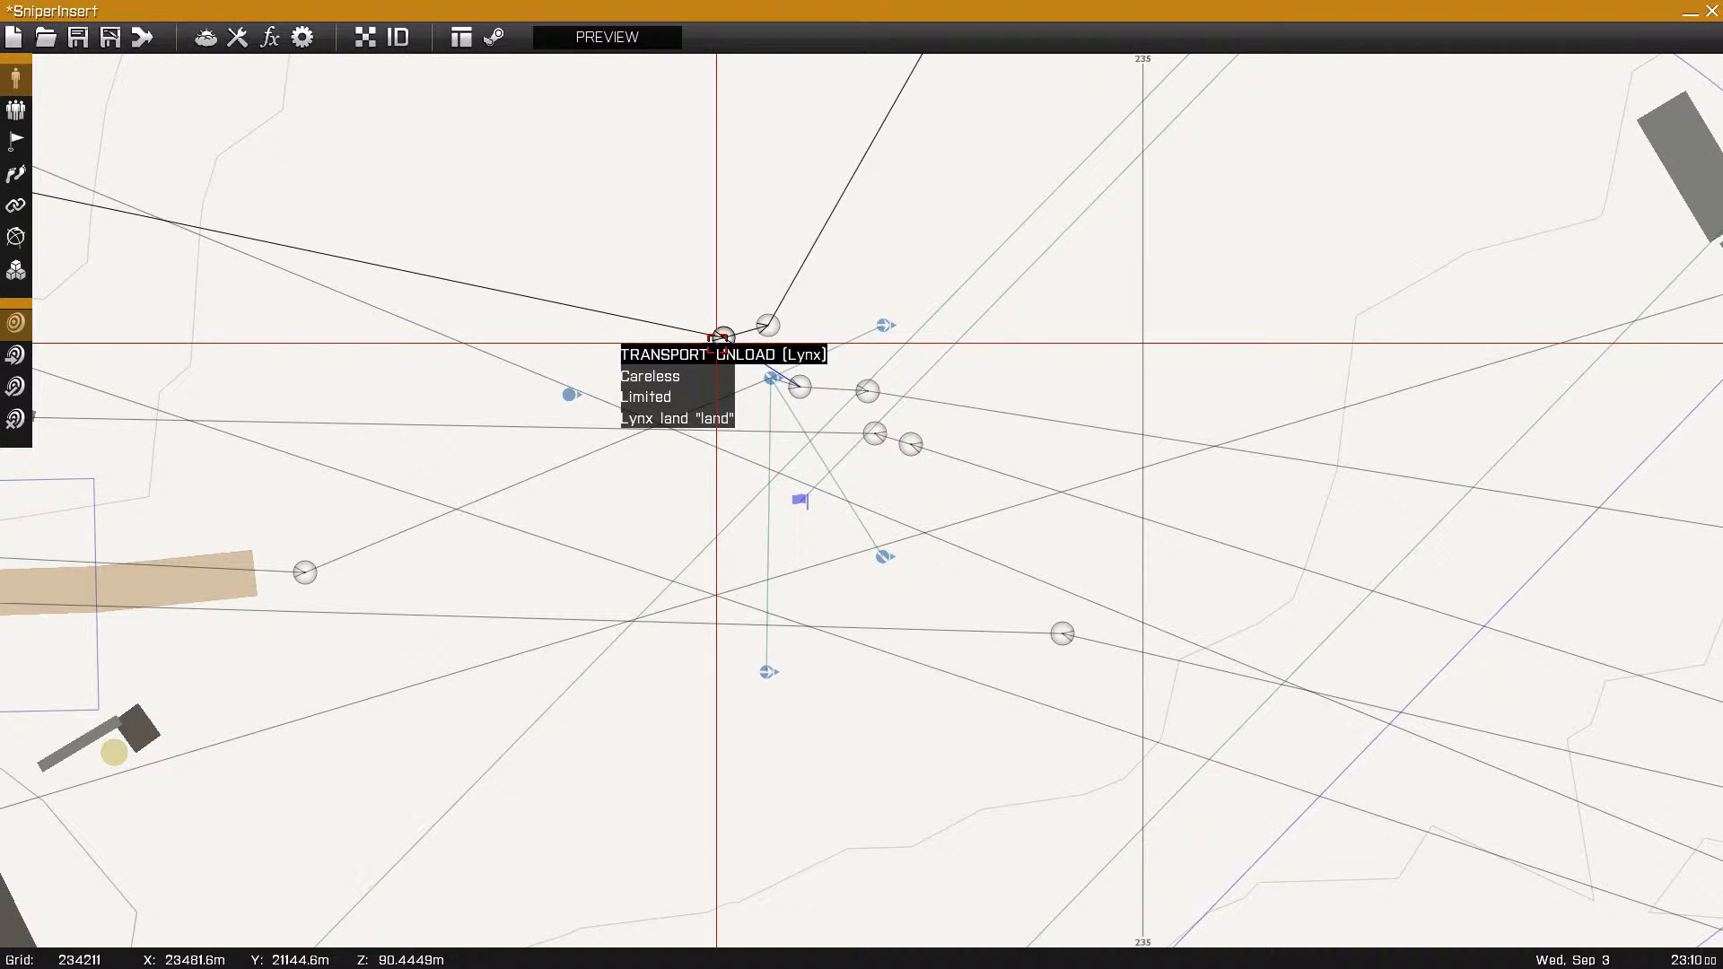
double_click(722, 338)
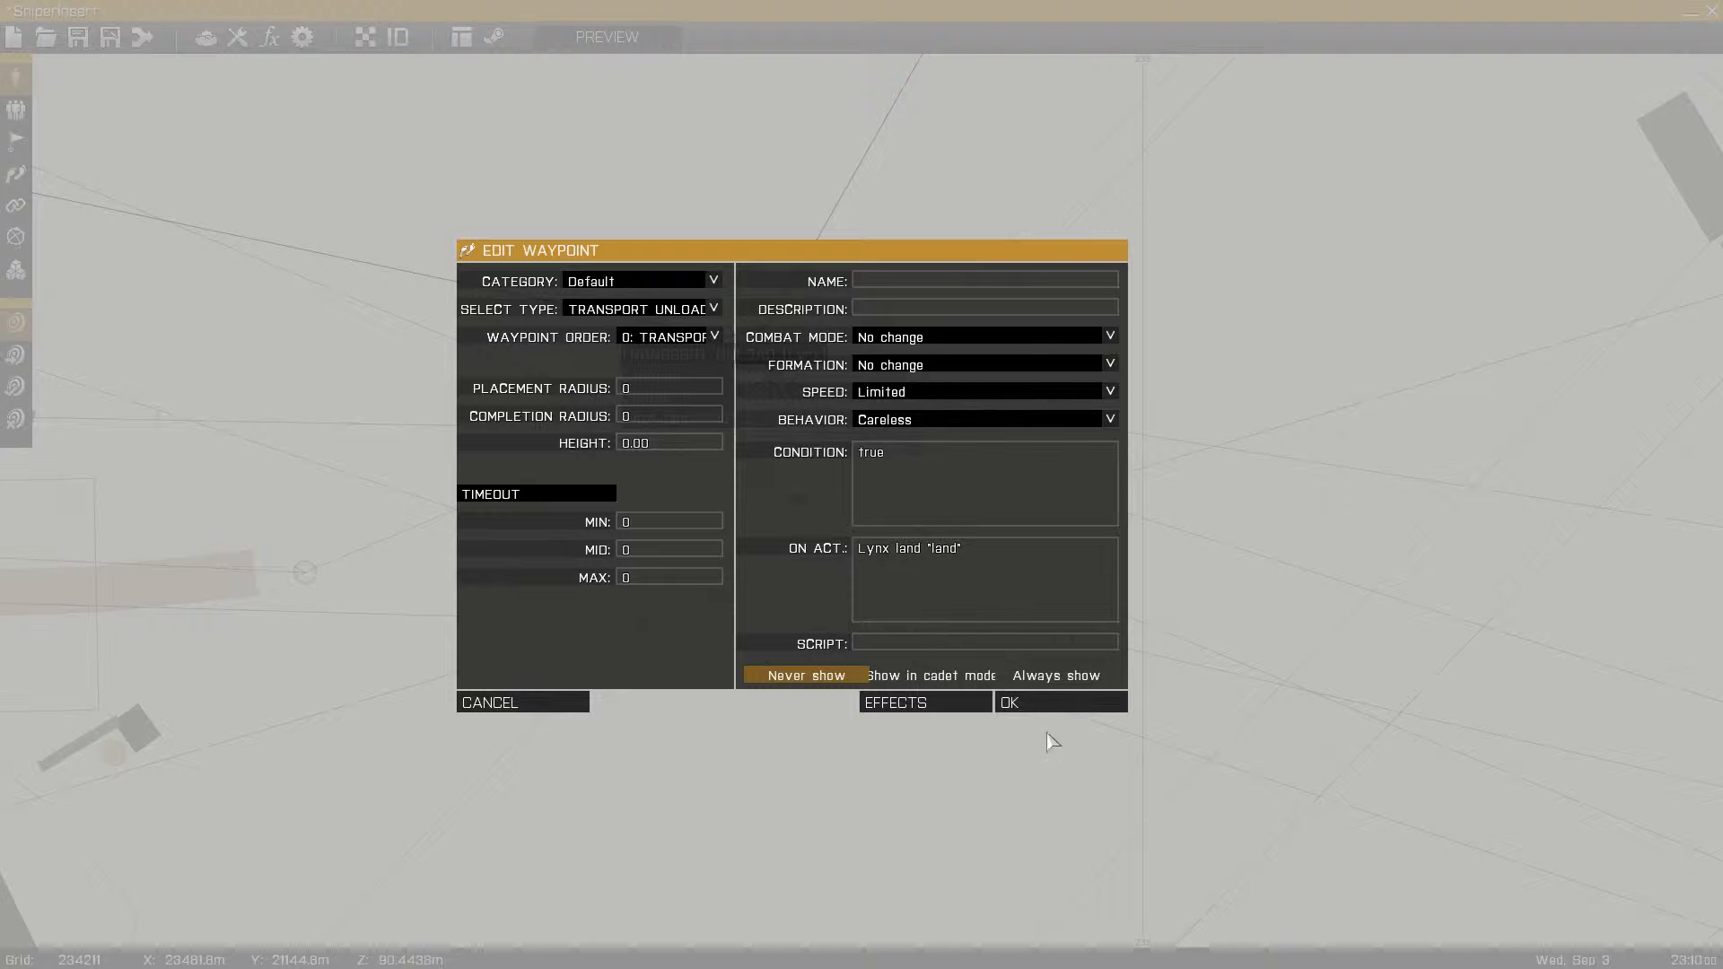
left_click(1047, 706)
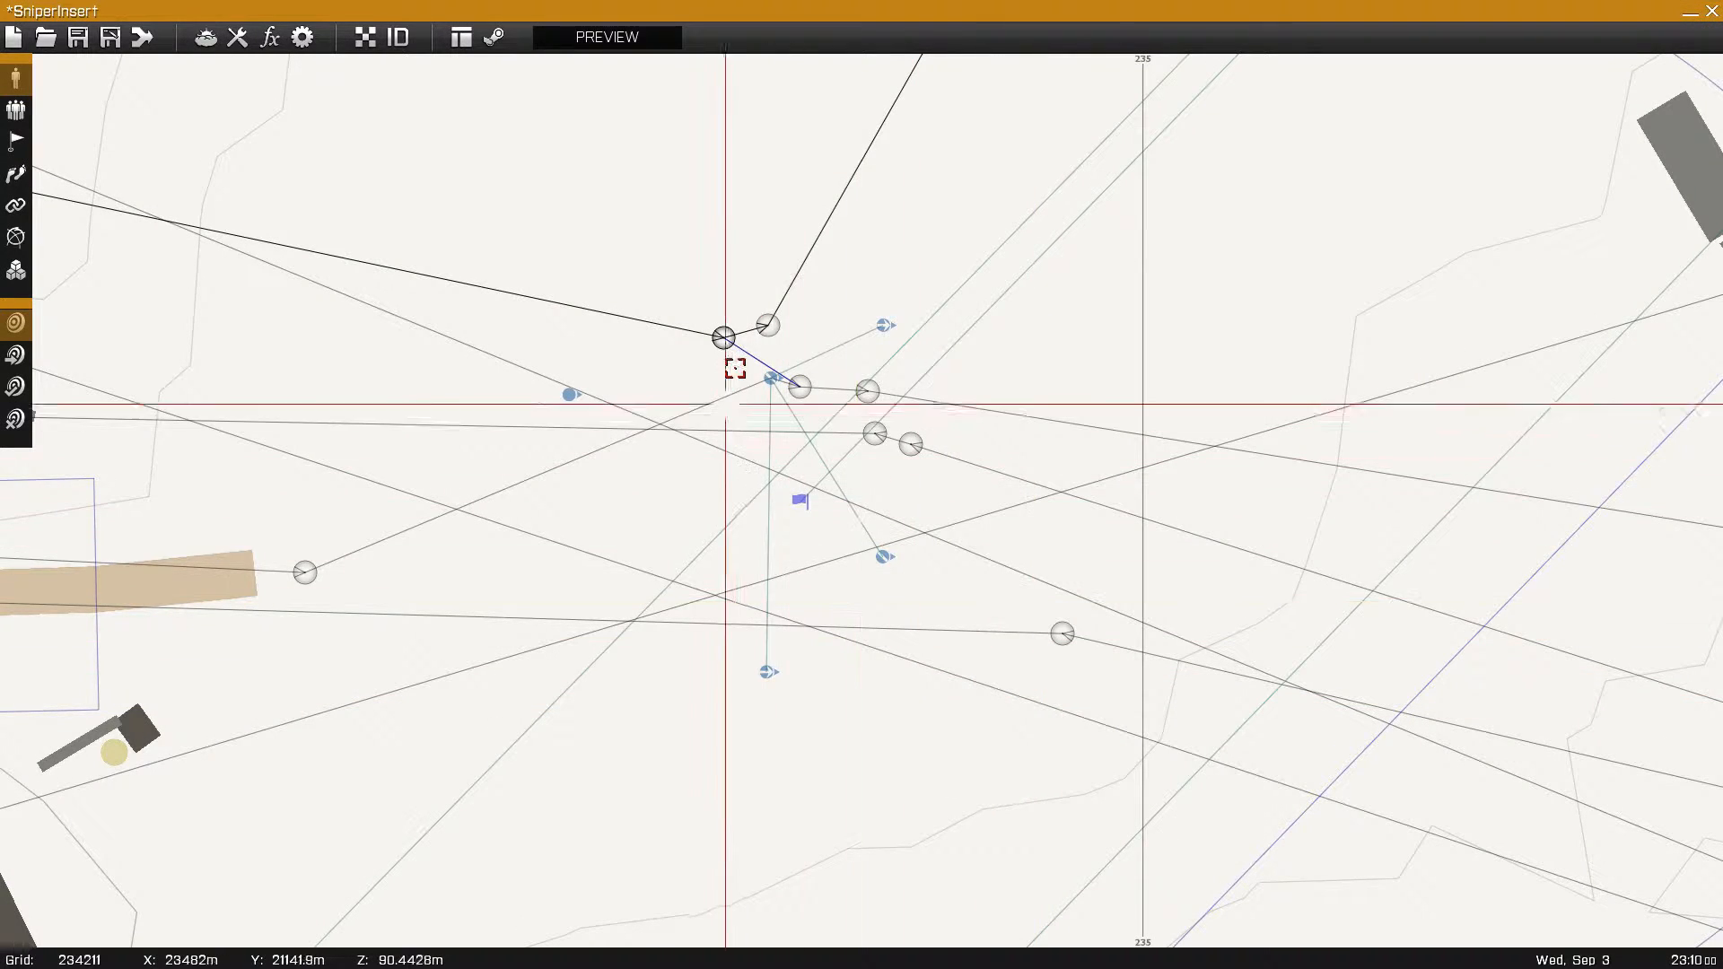
- Follow the Lynx's route northeast from the base and inspect the activation code of its final MOVE waypoint
scroll(751, 500, "down", 10)
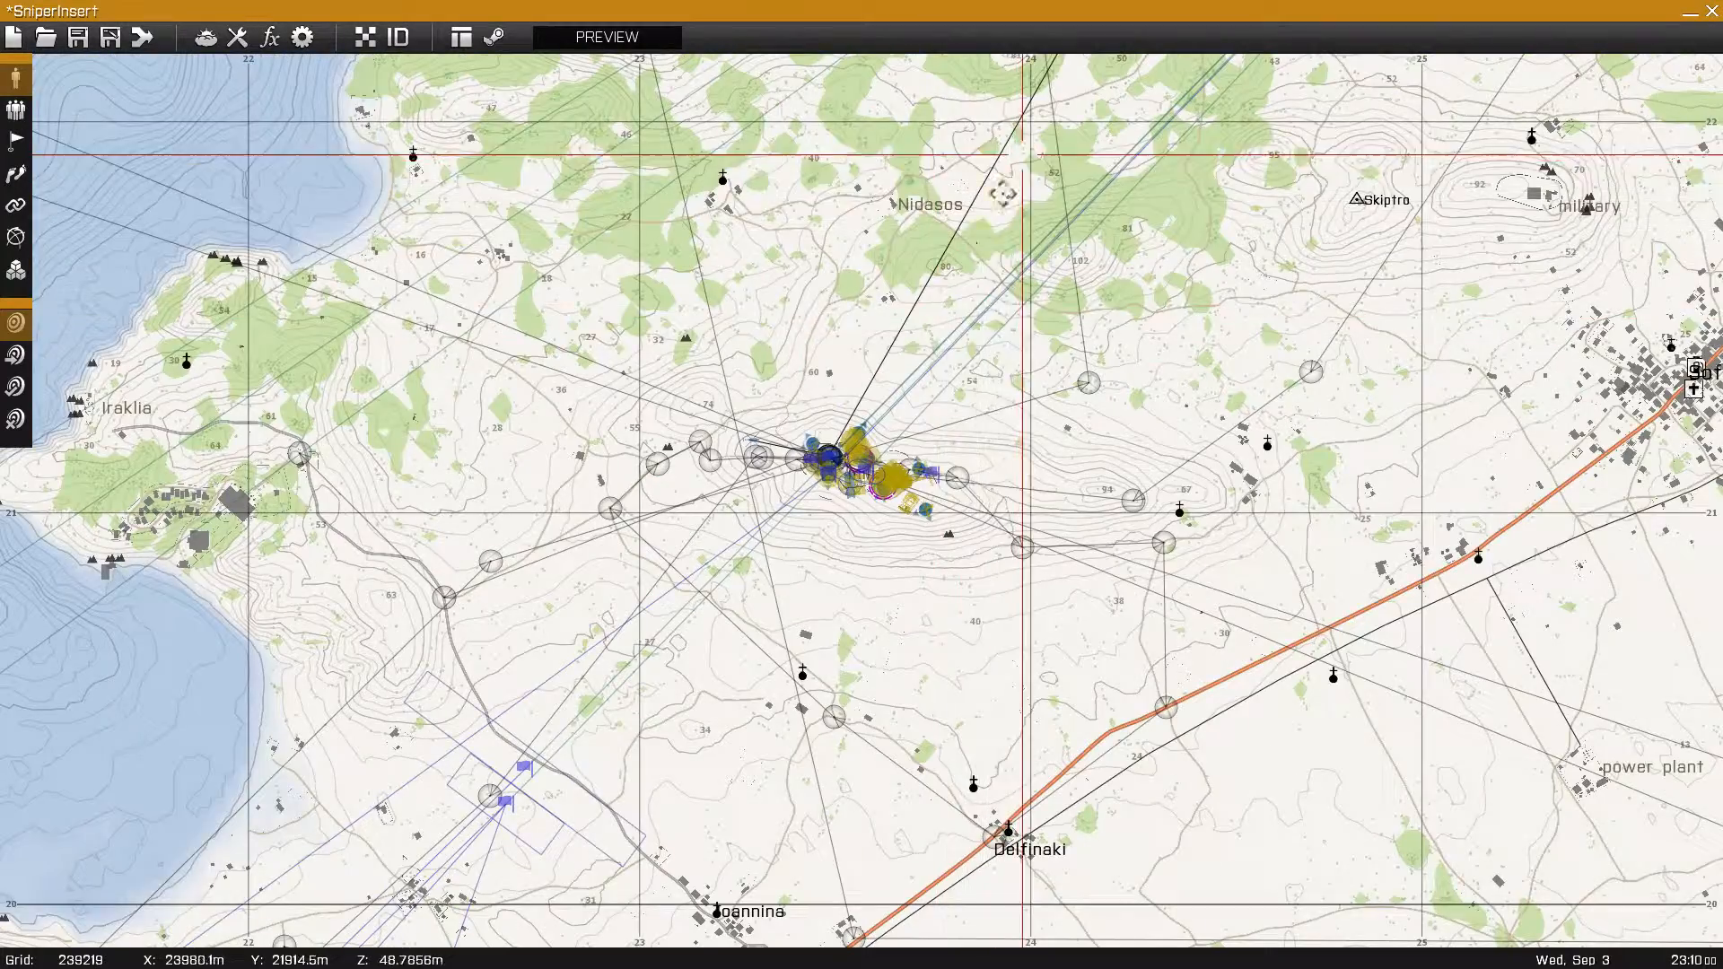
right_click_drag(1003, 193, 638, 770)
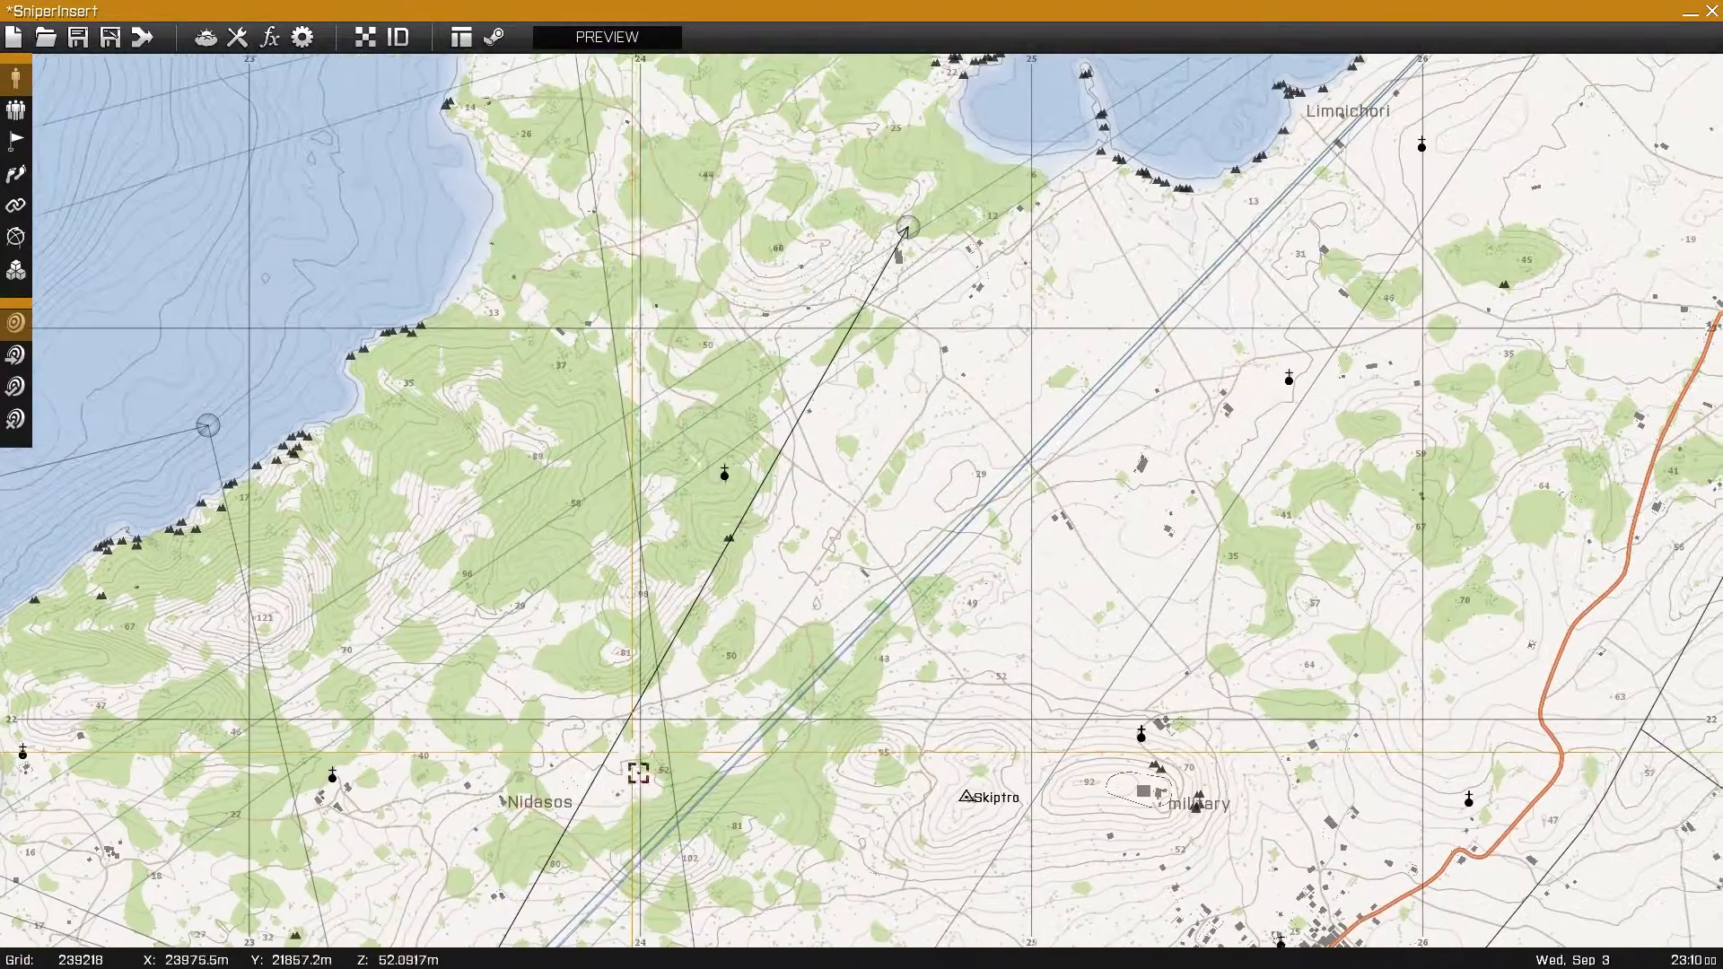
double_click(908, 227)
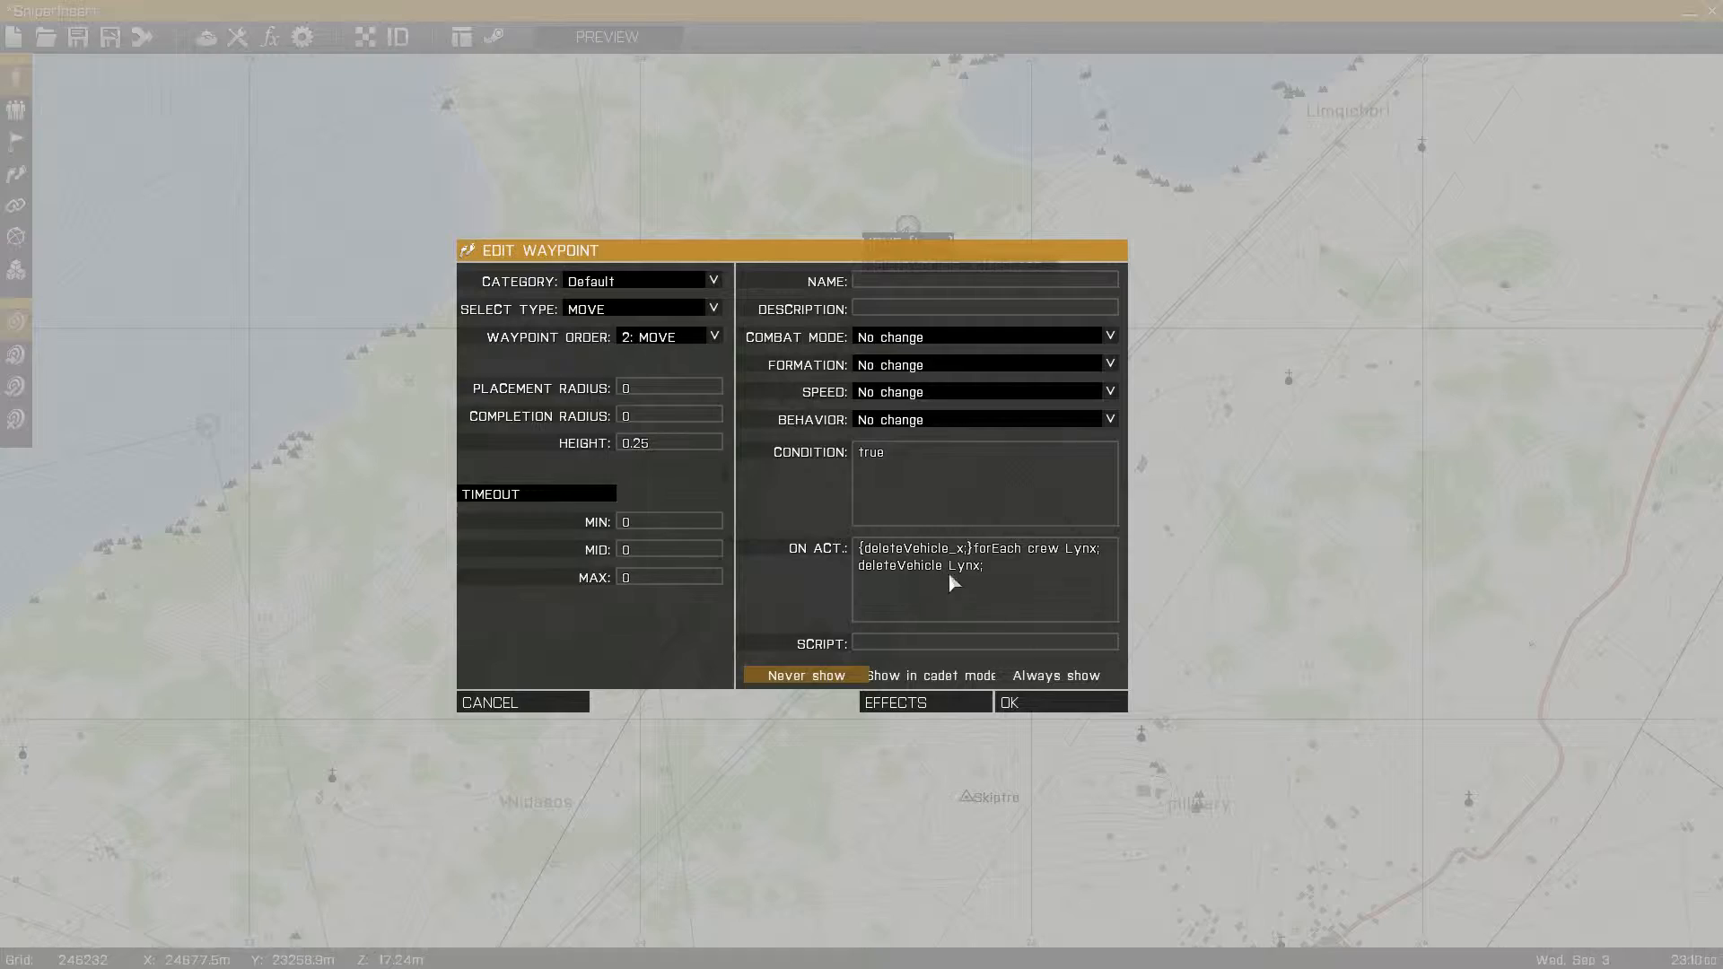
left_click(1038, 705)
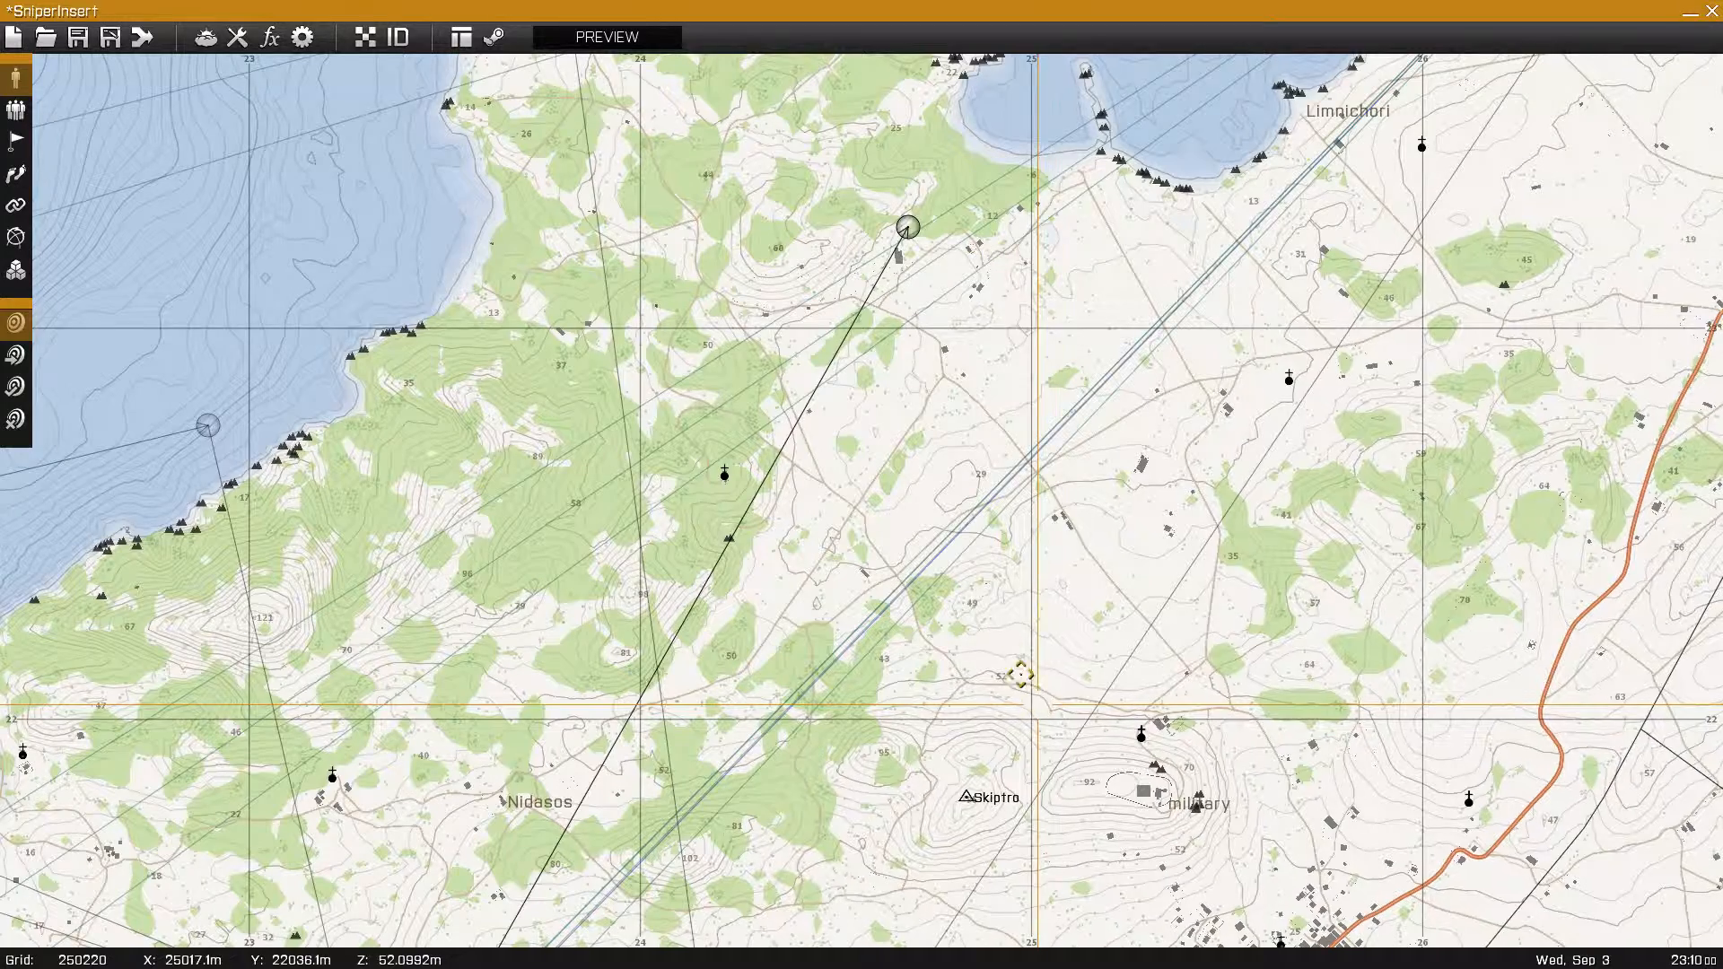
- Locate the aircraft at sea far to the southeast and trace the A10's route to the base and back to its offshore MOVE waypoint
right_click_drag(1021, 674, 997, 609)
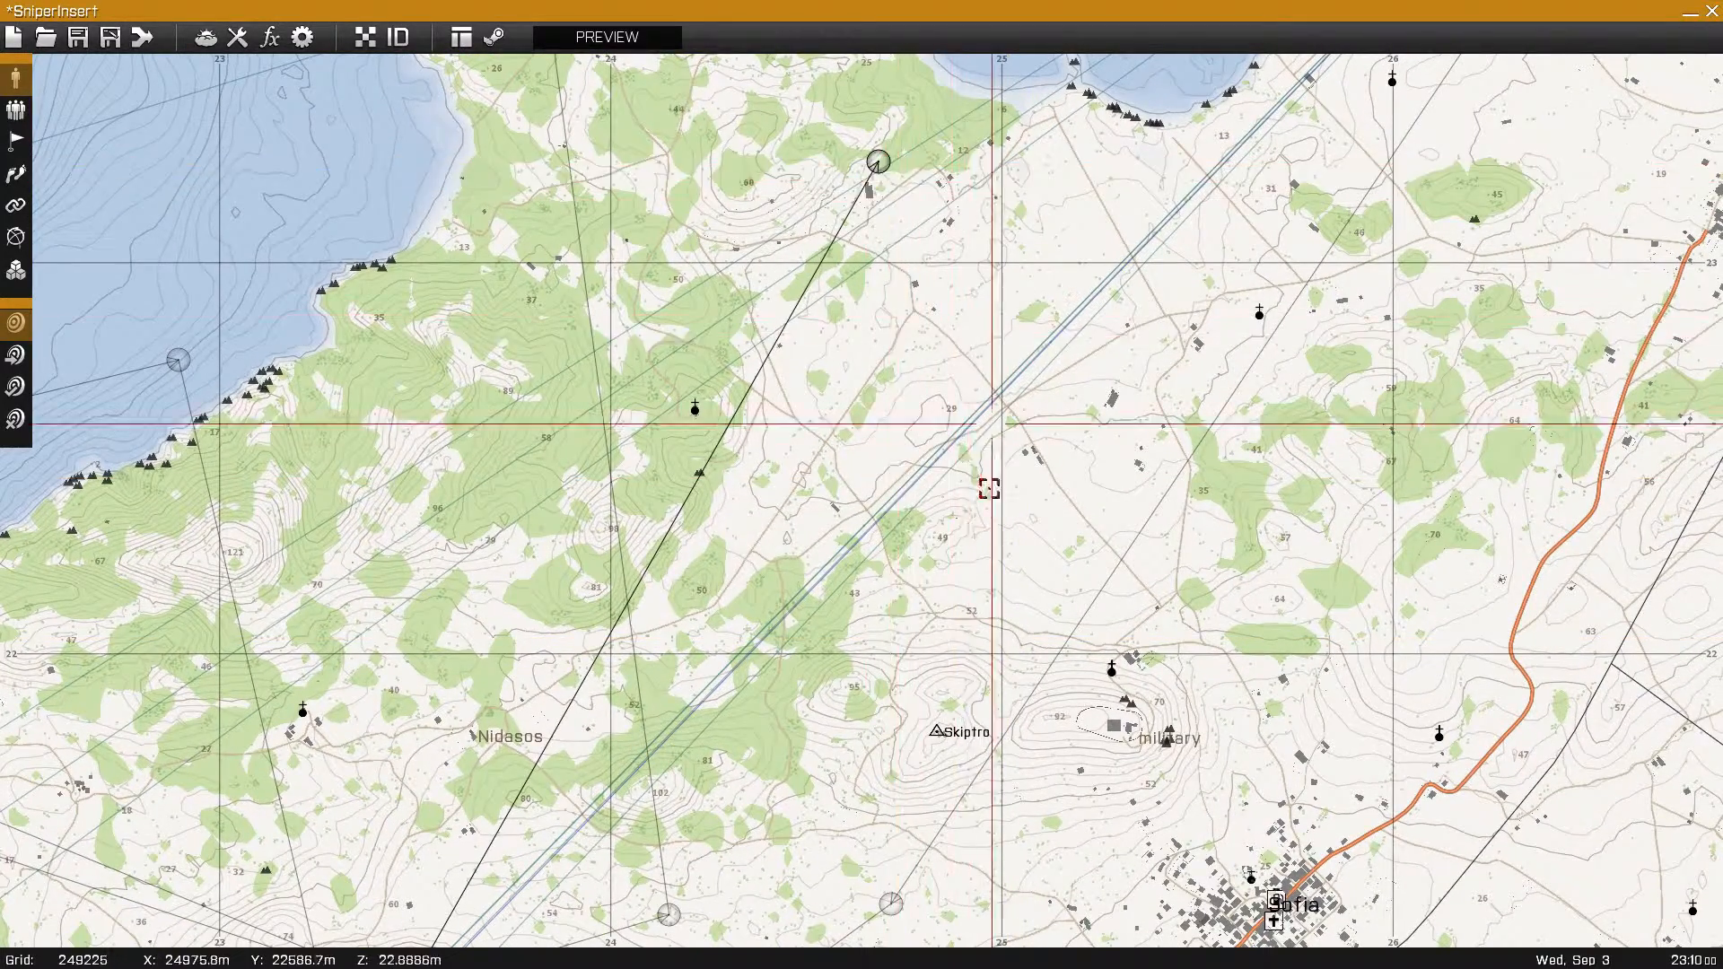
scroll(993, 465, "down", 5)
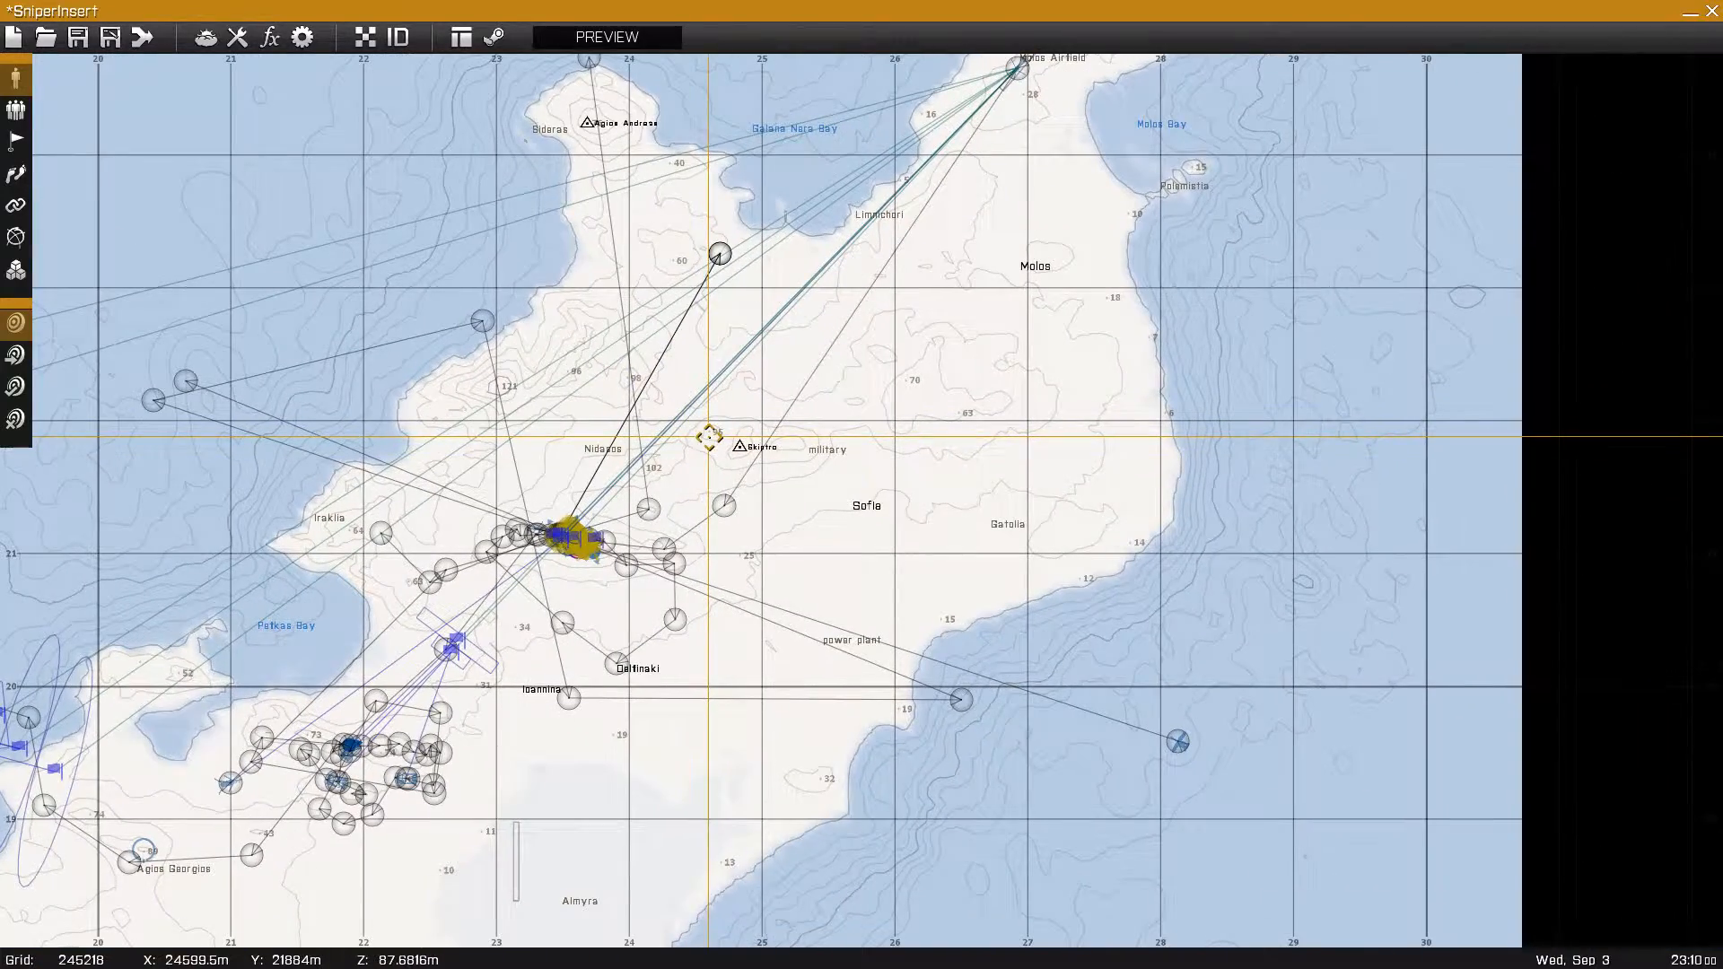
scroll(1176, 718, "up", 3)
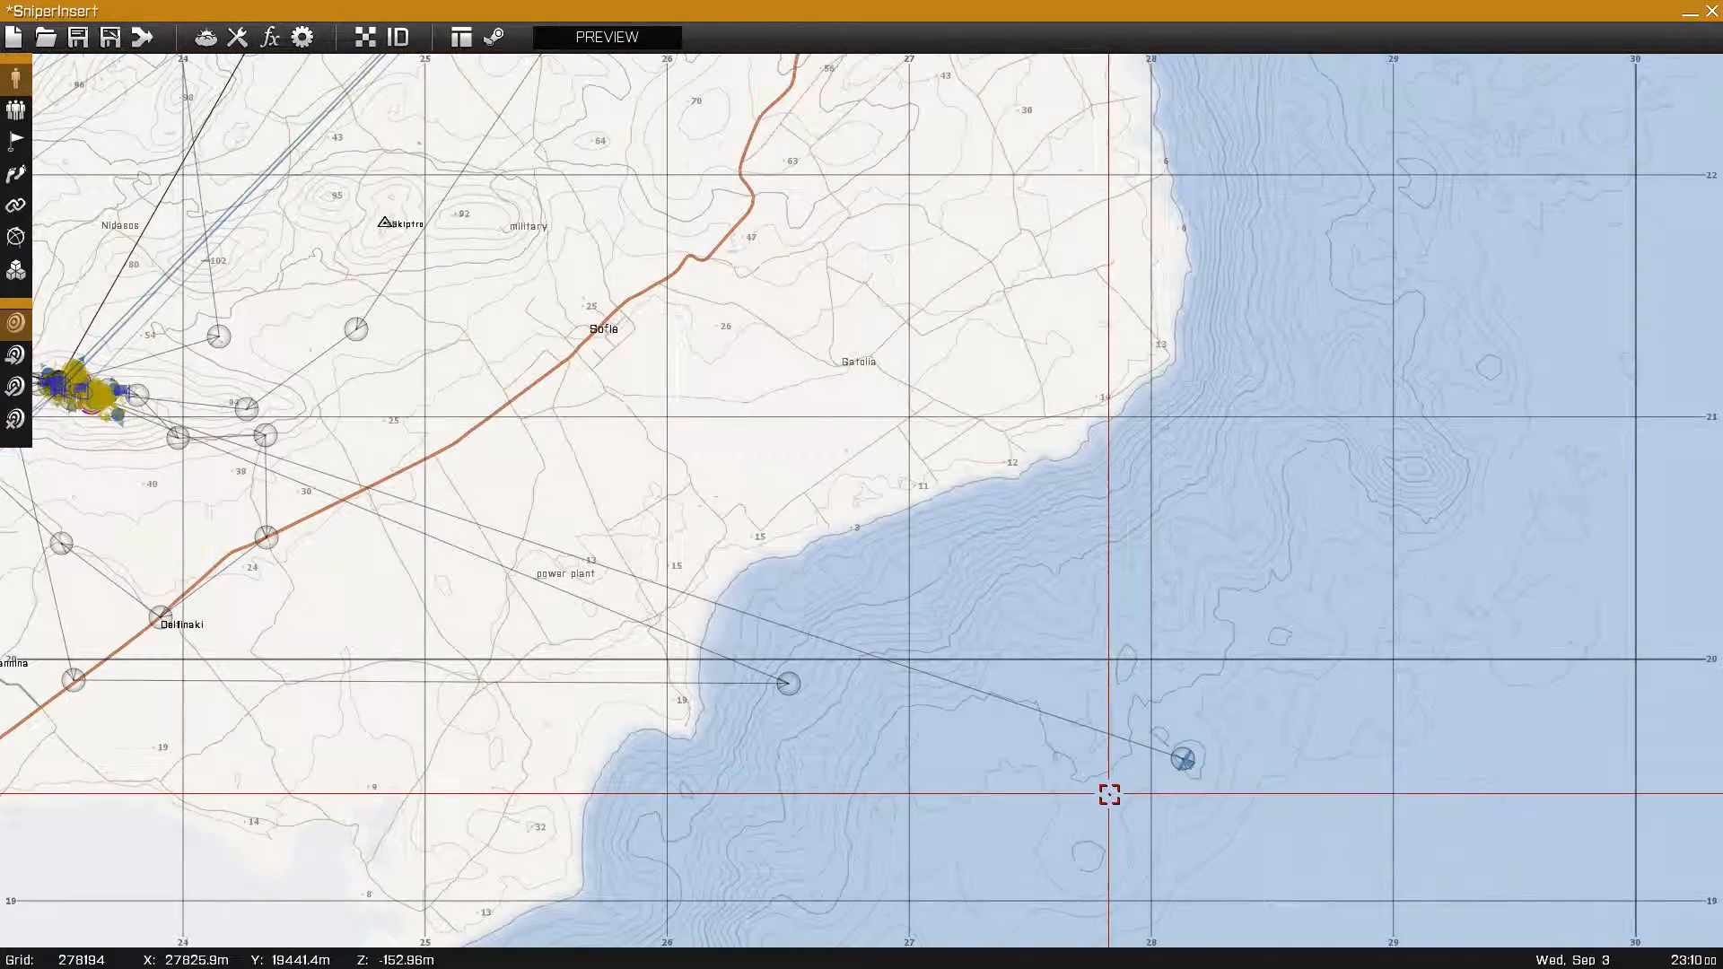
right_click_drag(1109, 794, 1128, 719)
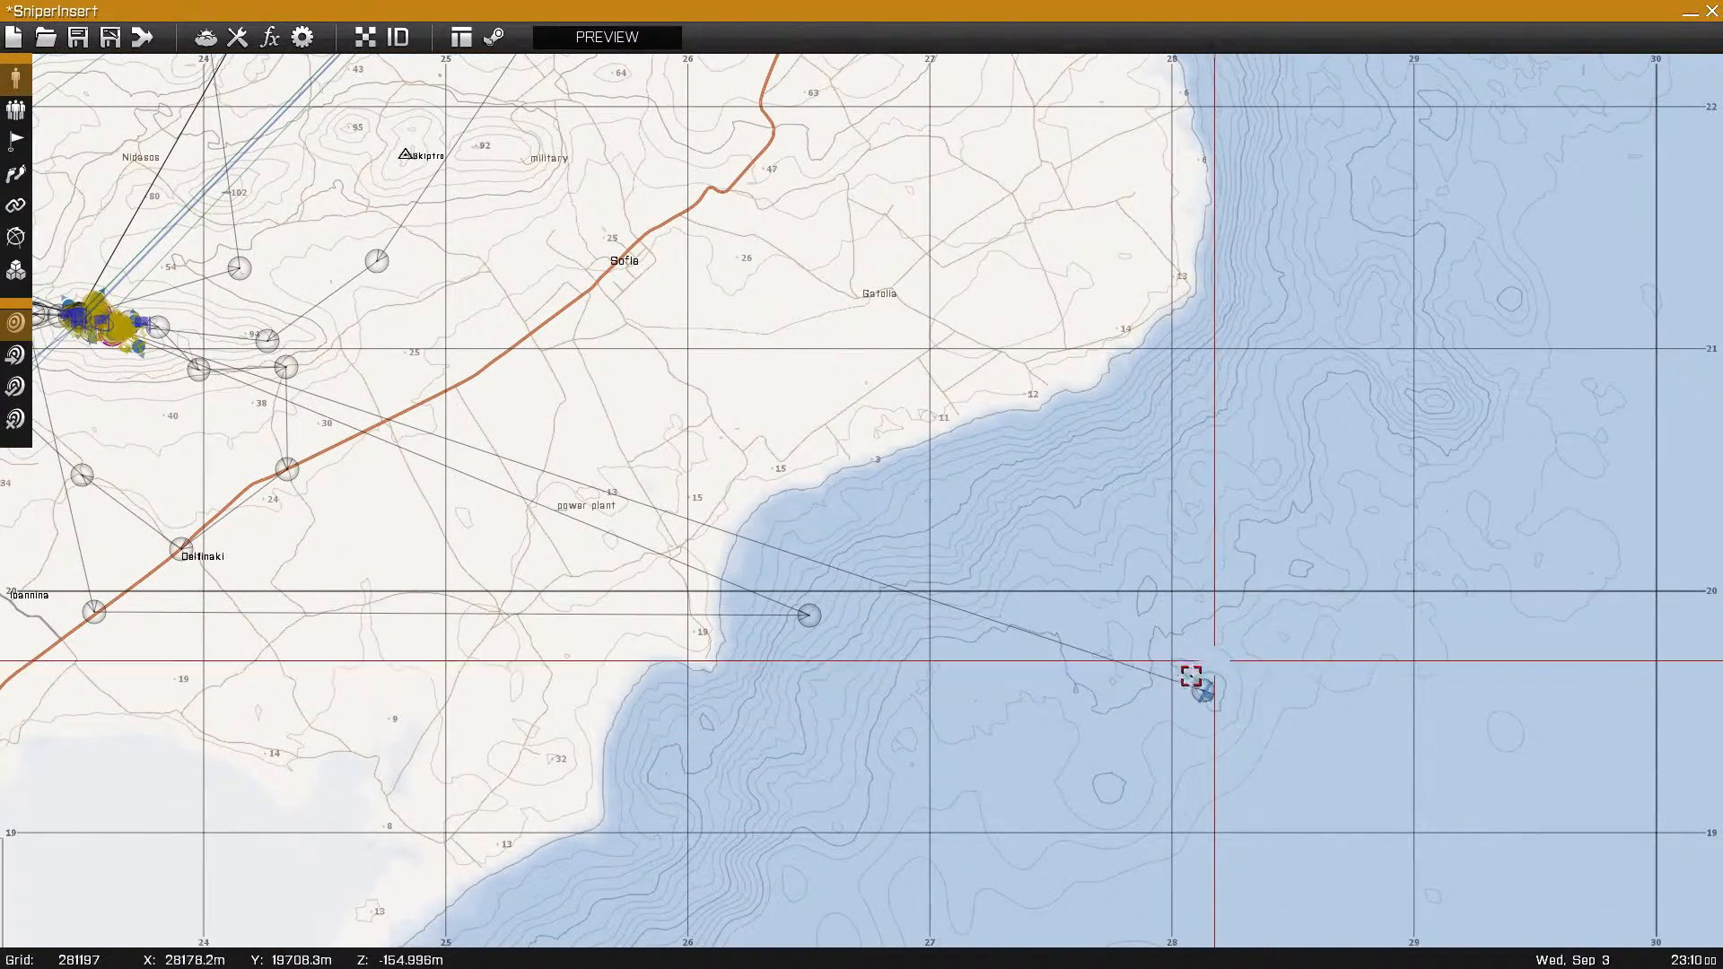
right_click_drag(654, 700, 1160, 747)
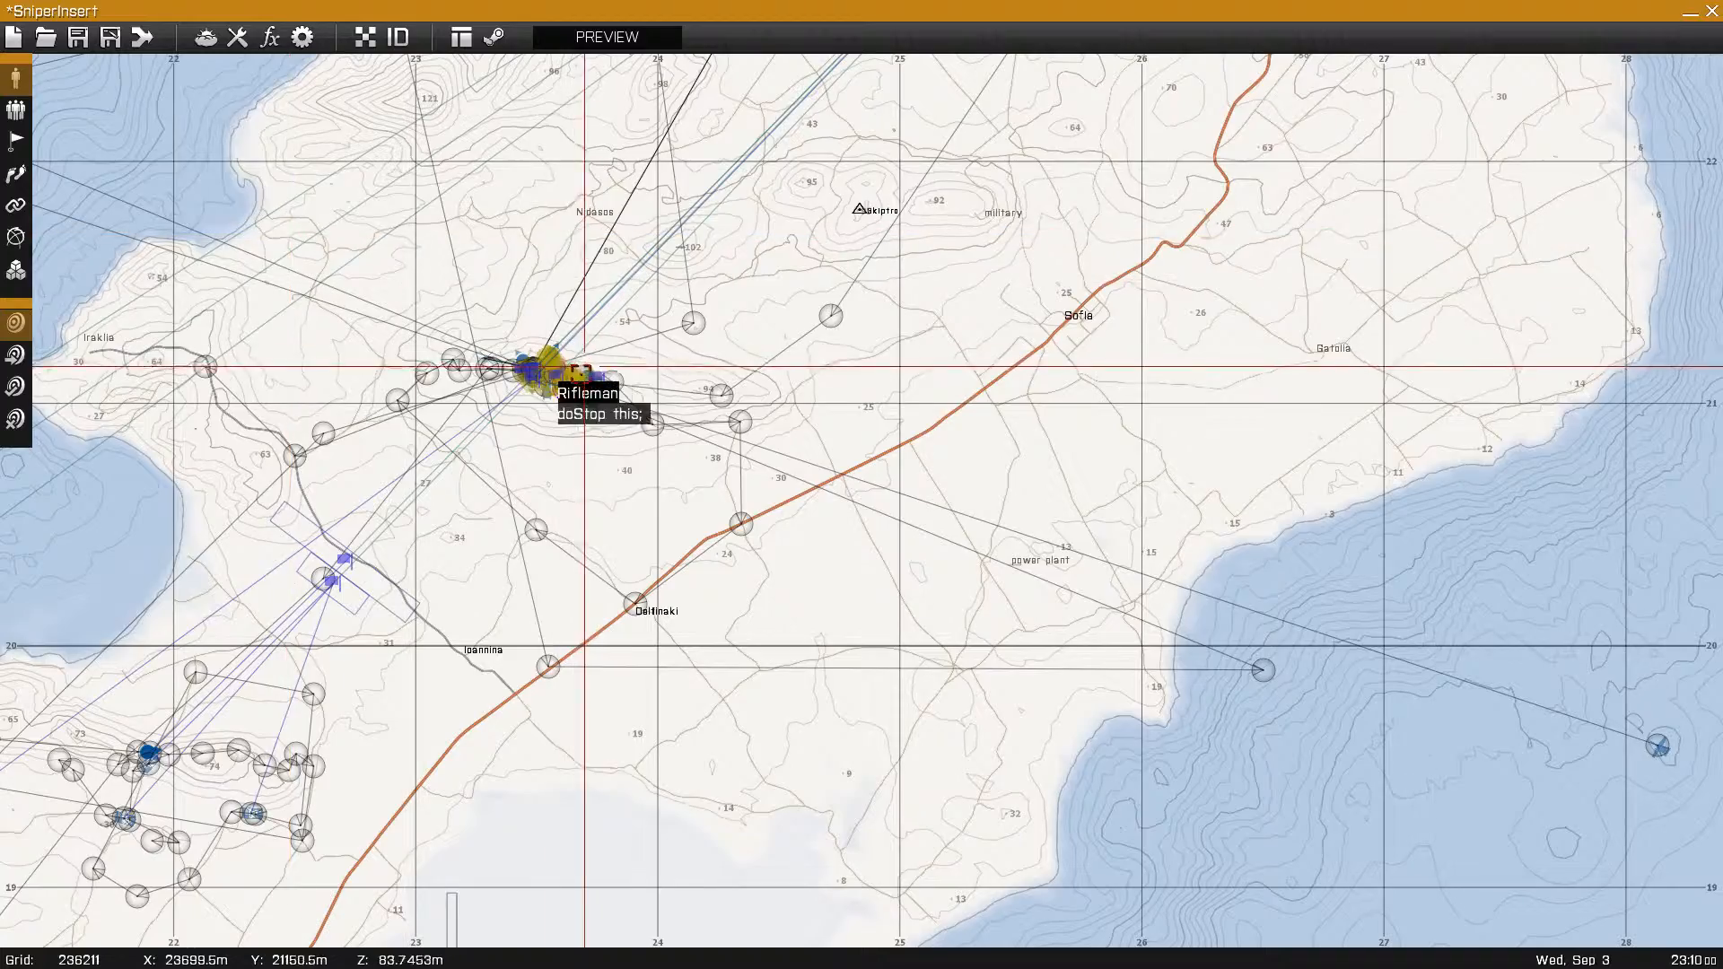
scroll(585, 366, "up", 8)
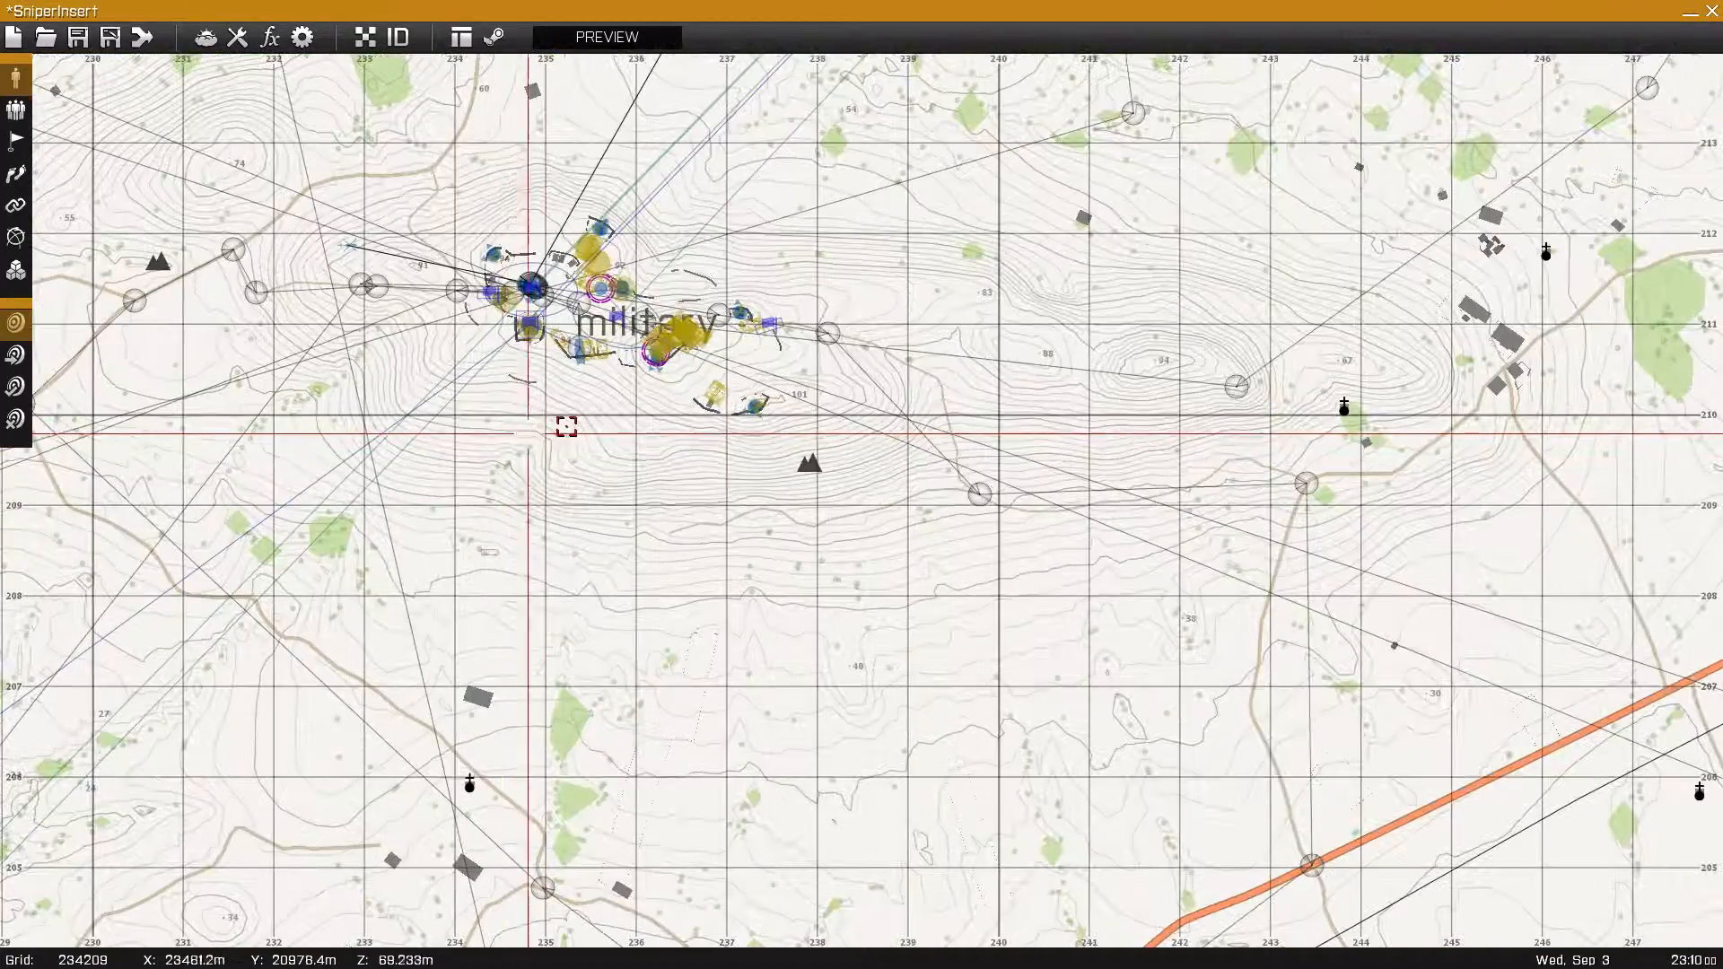
right_click_drag(773, 477, 311, 296)
scroll(811, 638, "down", 4)
right_click_drag(1020, 769, 300, 549)
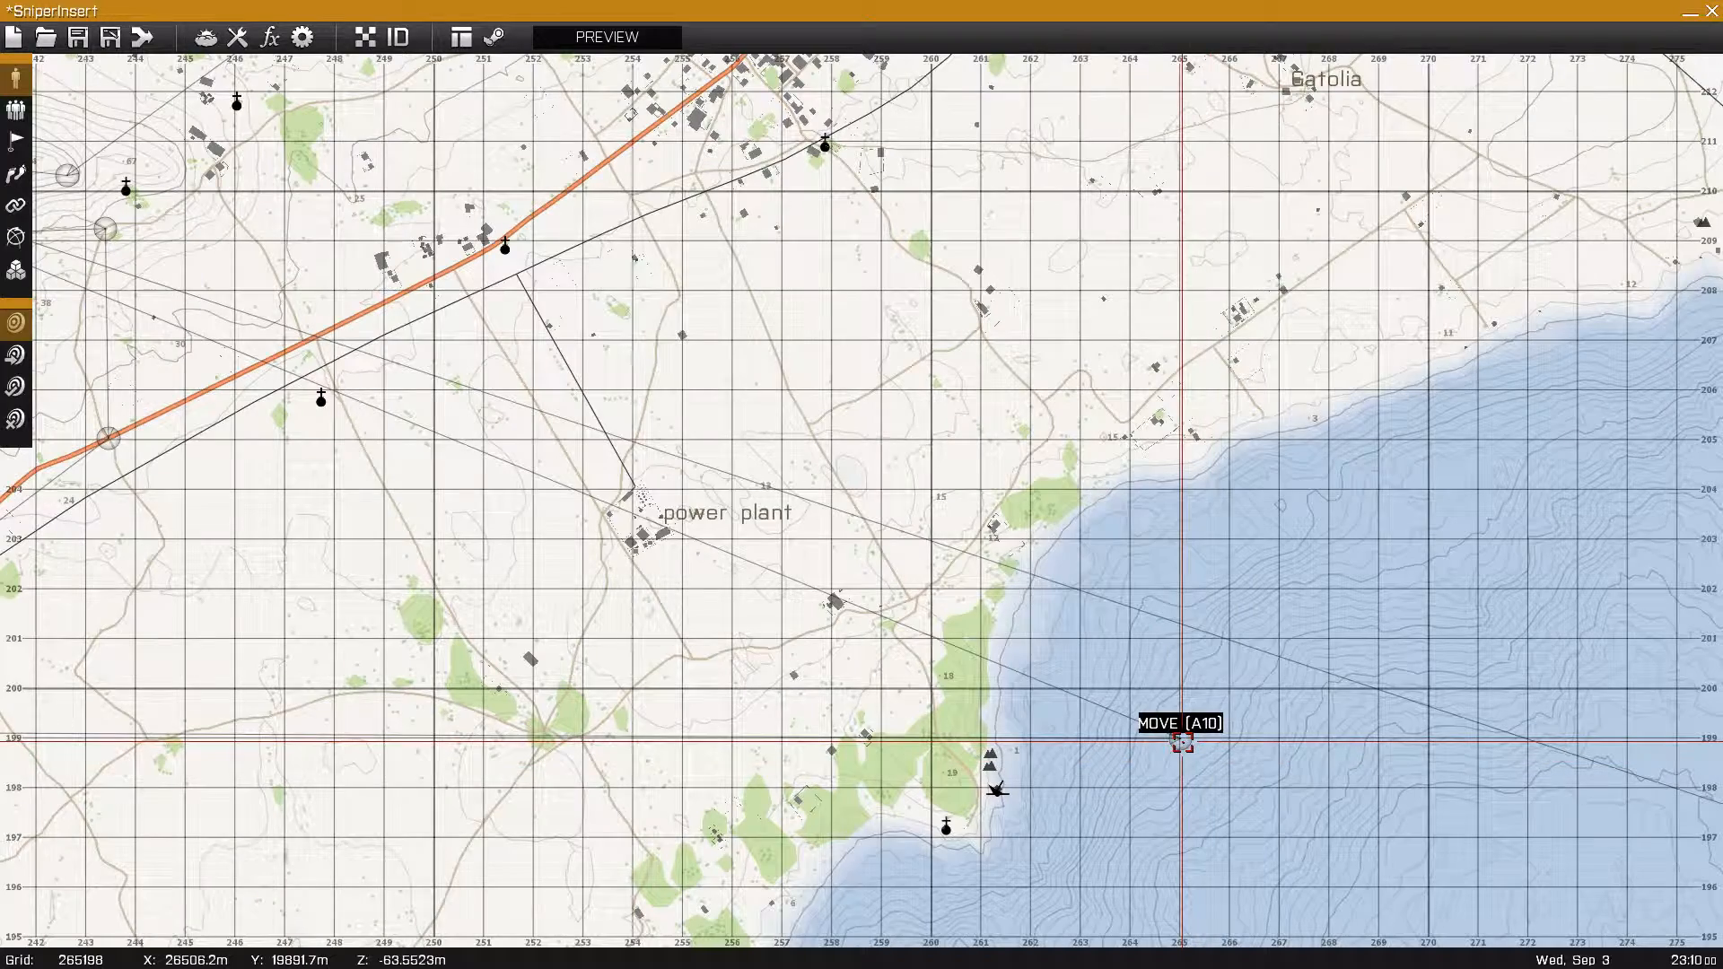
- Trace the A10's route to the sea northwest of the base and inspect the activation code of its last MOVE waypoint
scroll(643, 877, "down", 4)
right_click_drag(449, 858, 979, 886)
right_click_drag(440, 335, 911, 627)
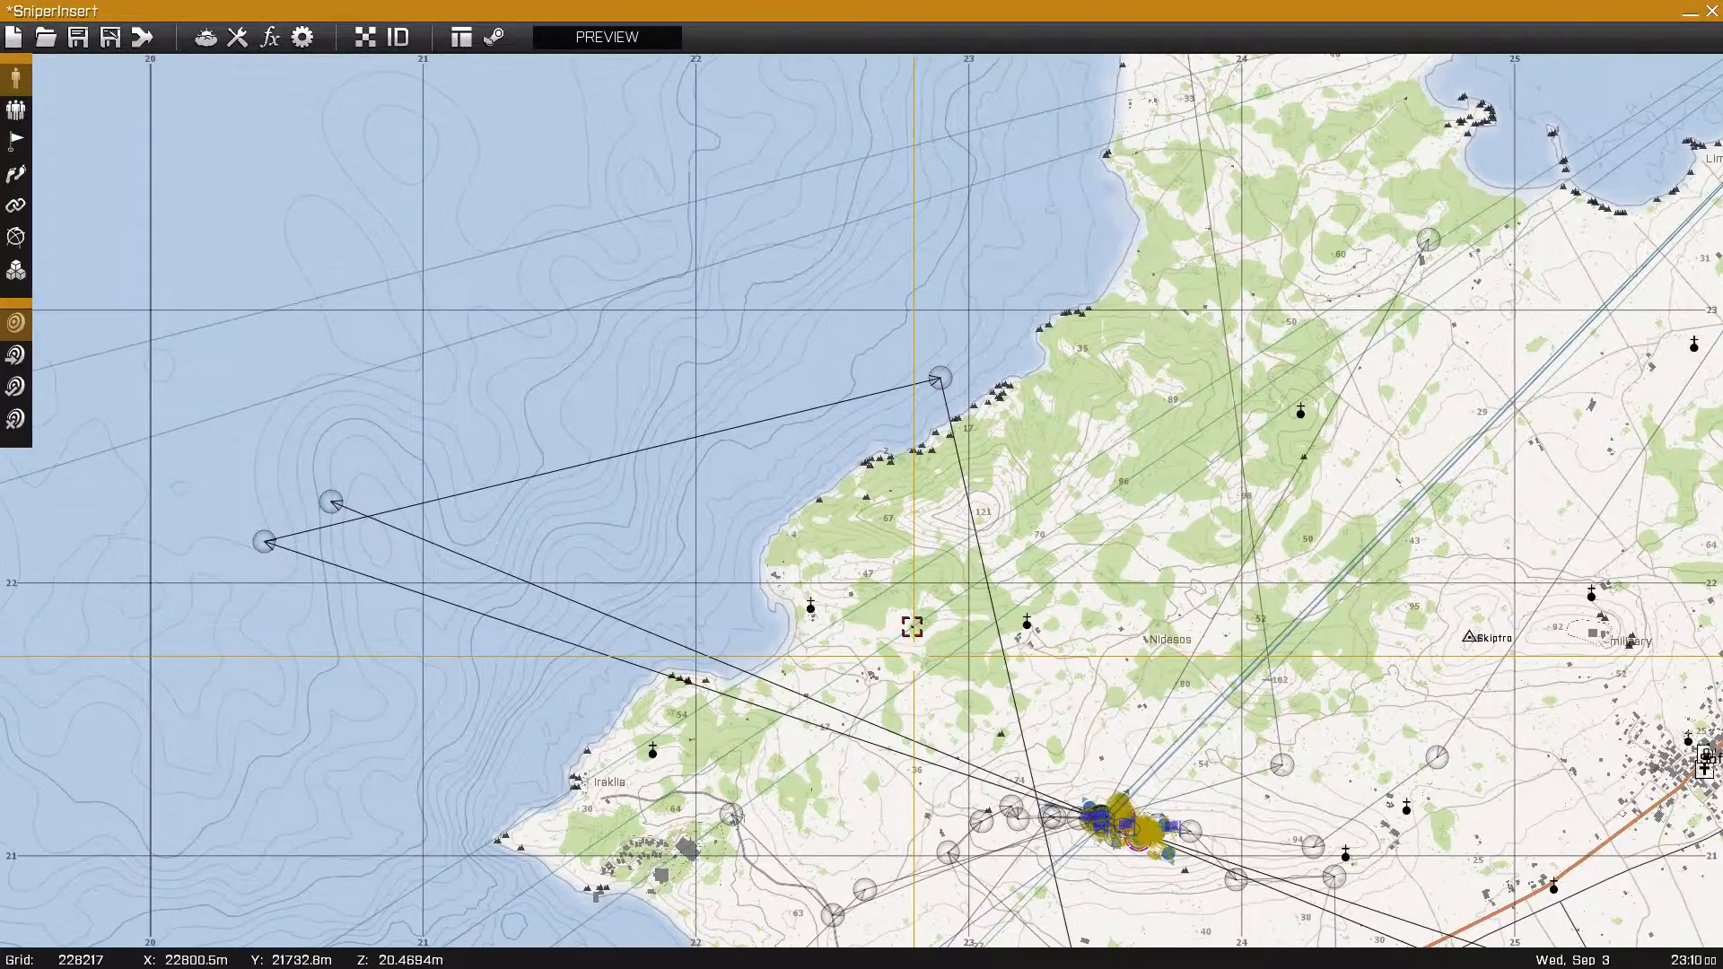
double_click(331, 503)
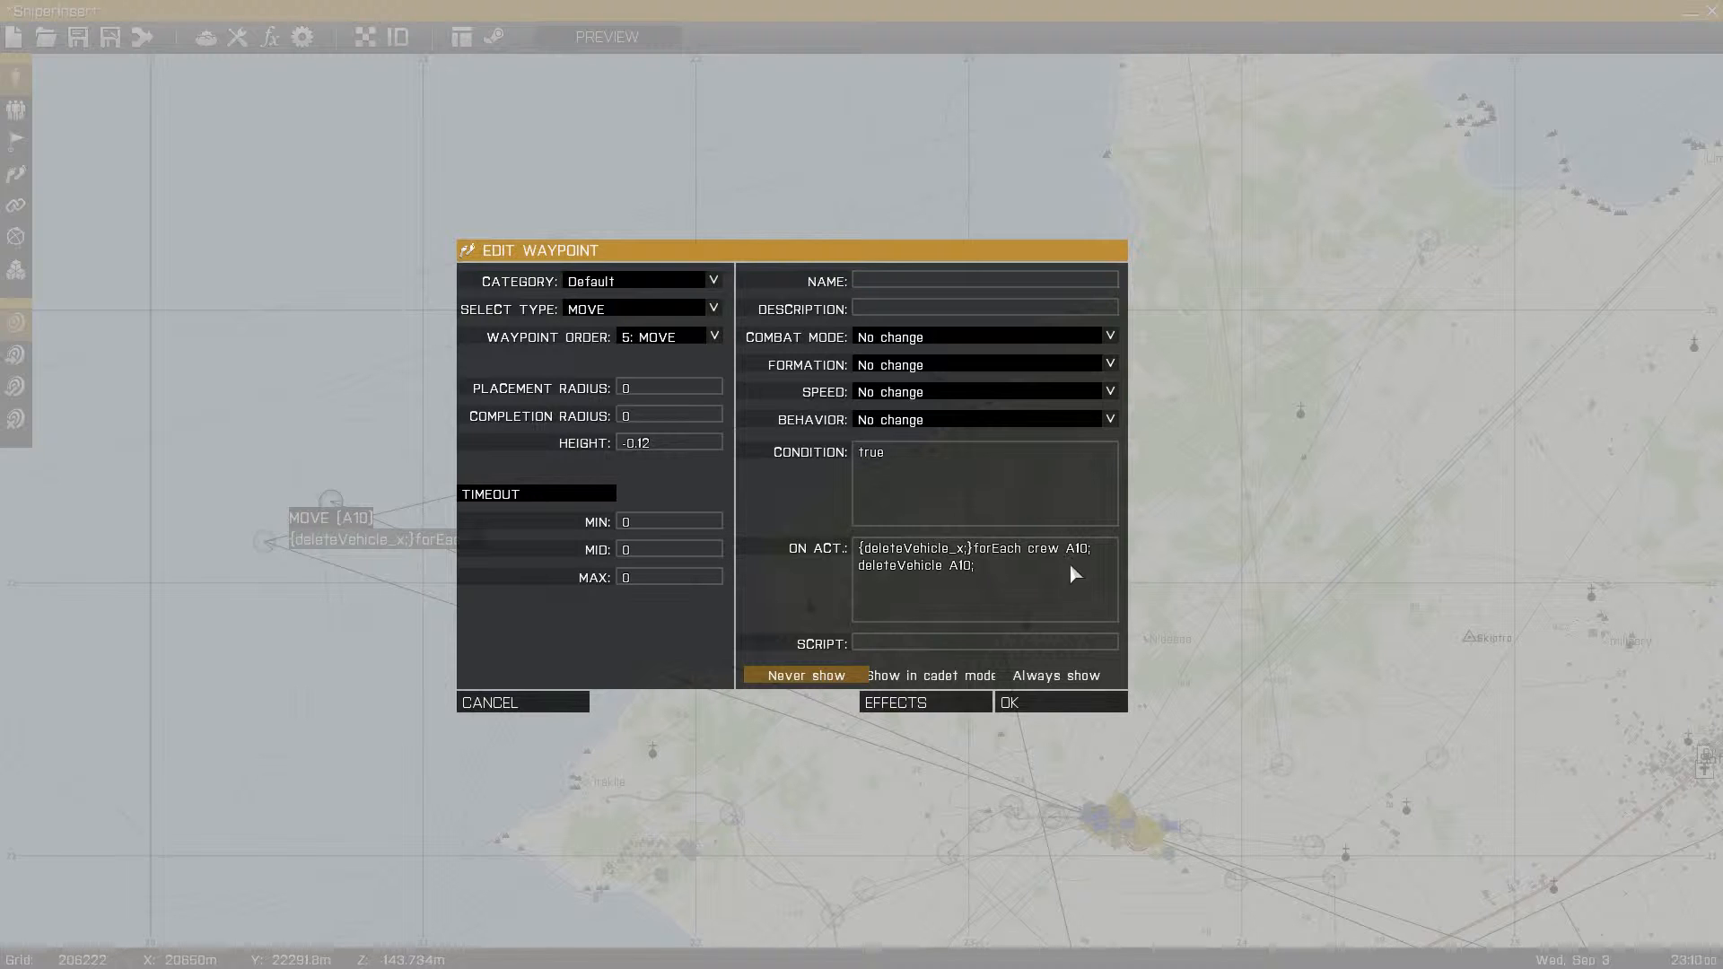
left_click(1050, 708)
- Survey the A10's full waypoint route from the northwest sea across the base to the southeast coast
right_click_drag(860, 789, 429, 659)
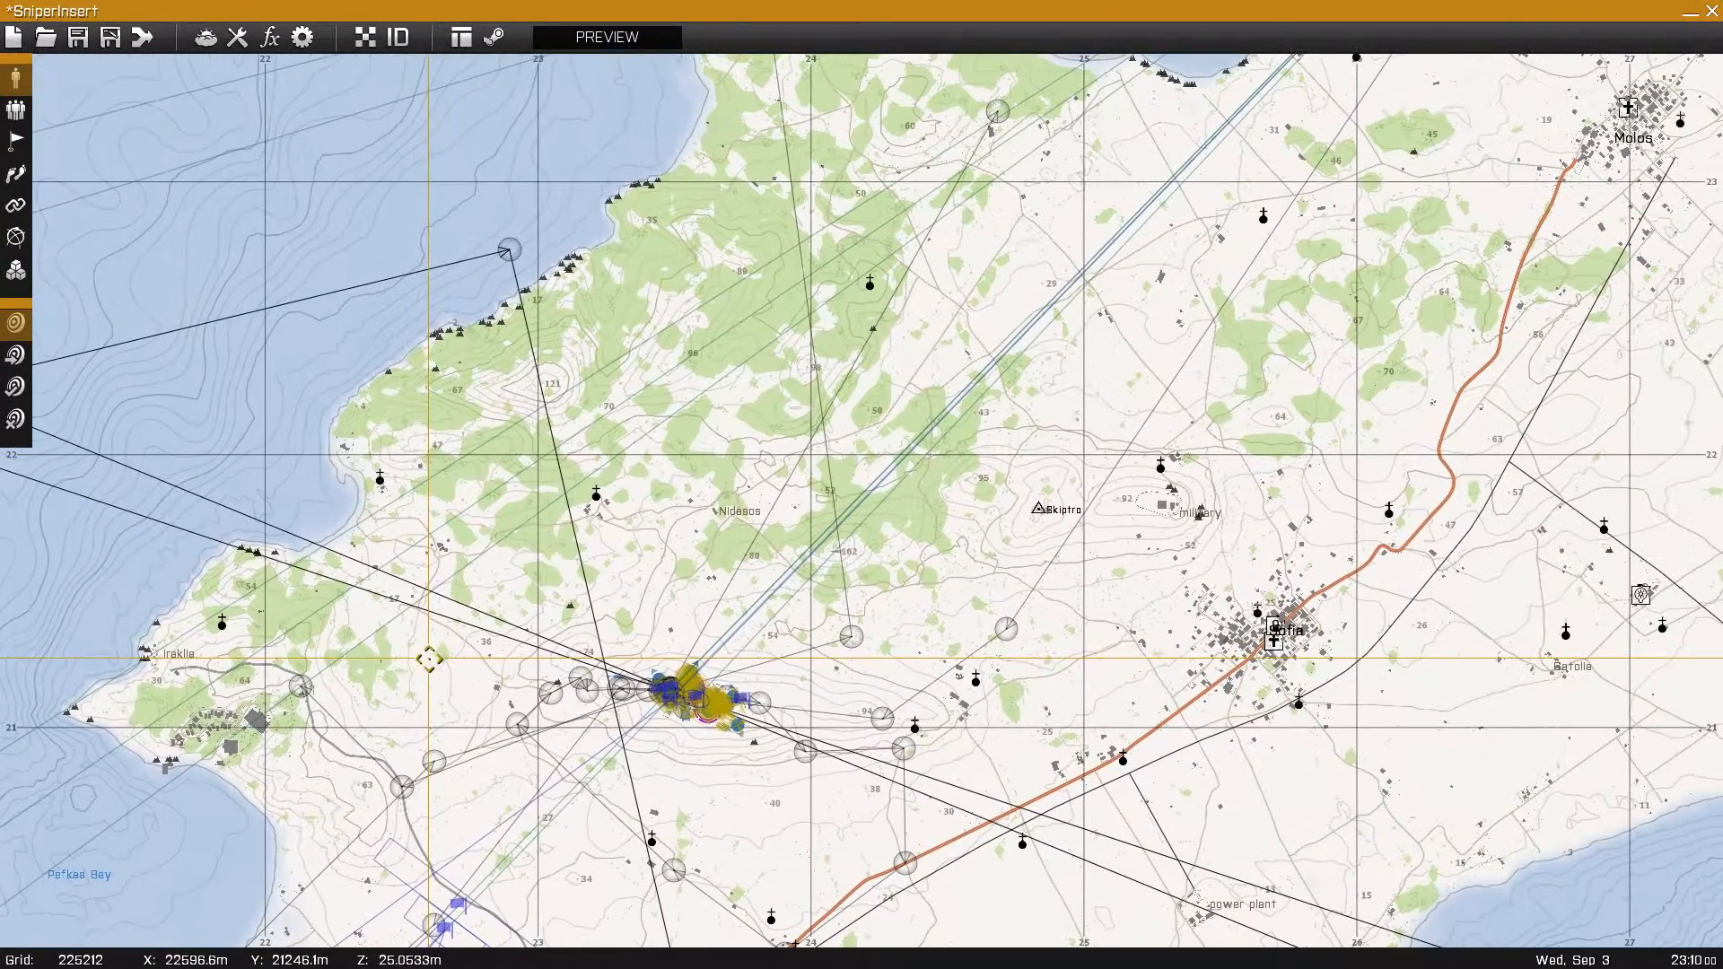
scroll(754, 762, "down", 2)
right_click_drag(755, 763, 918, 490)
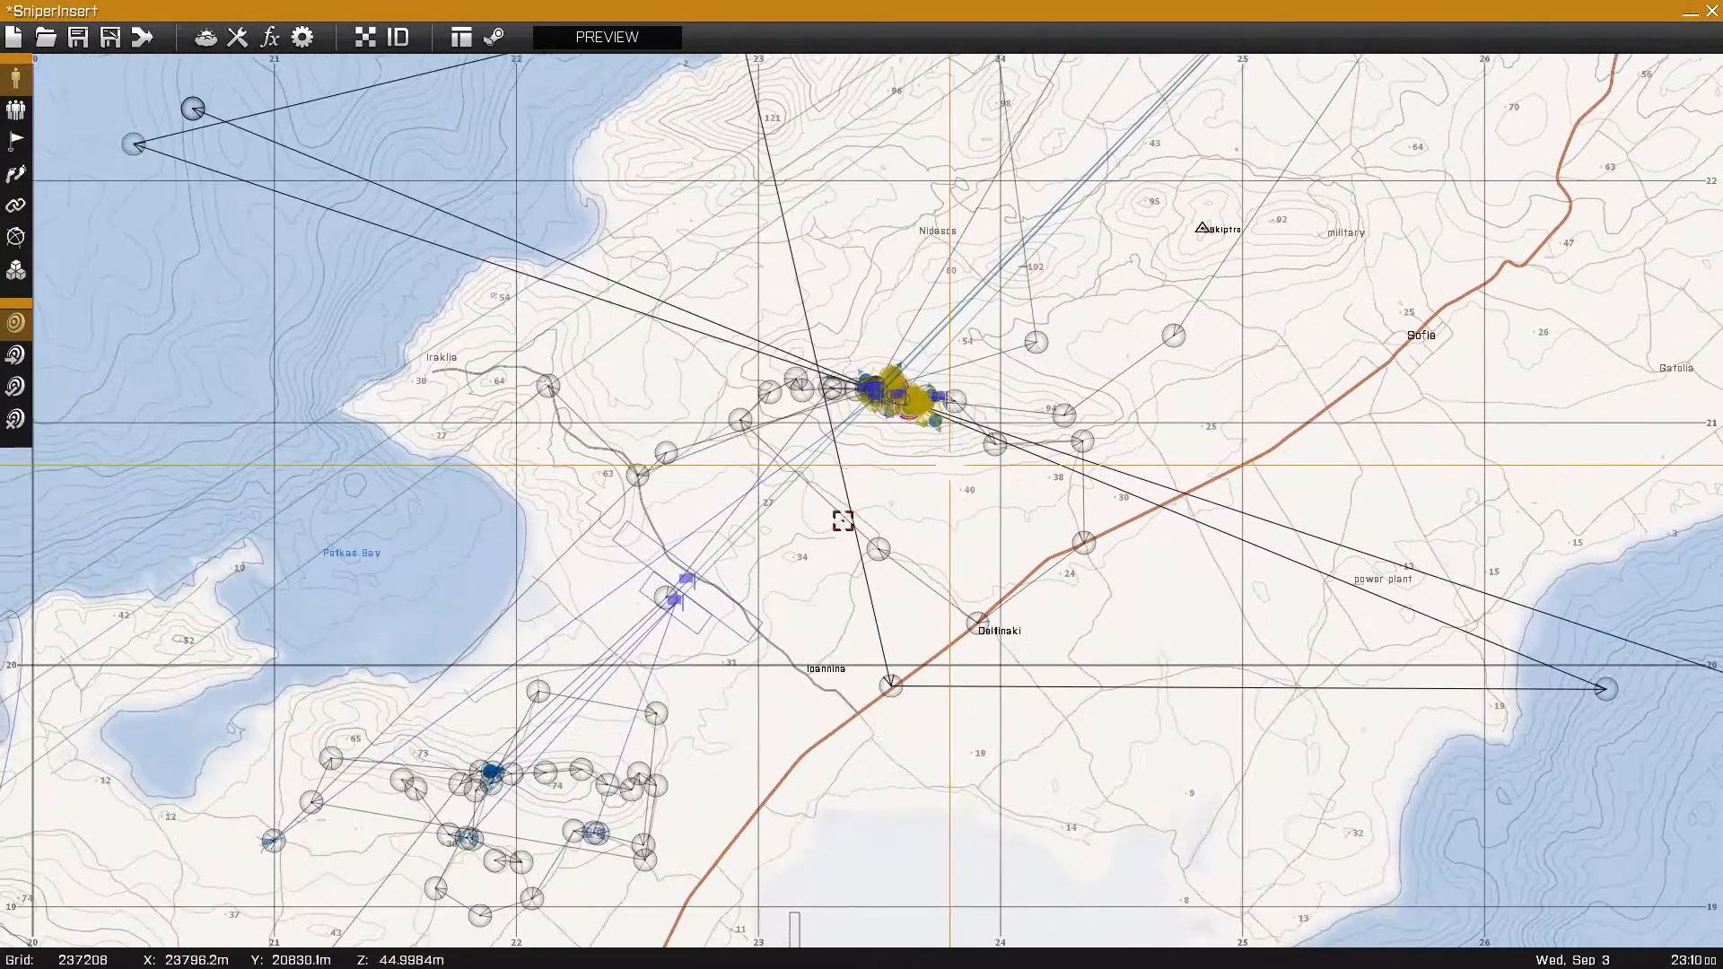
- Select the waypoint just west of the two AI move triggers and trace its route northeast to the military base
scroll(917, 490, "up", 5)
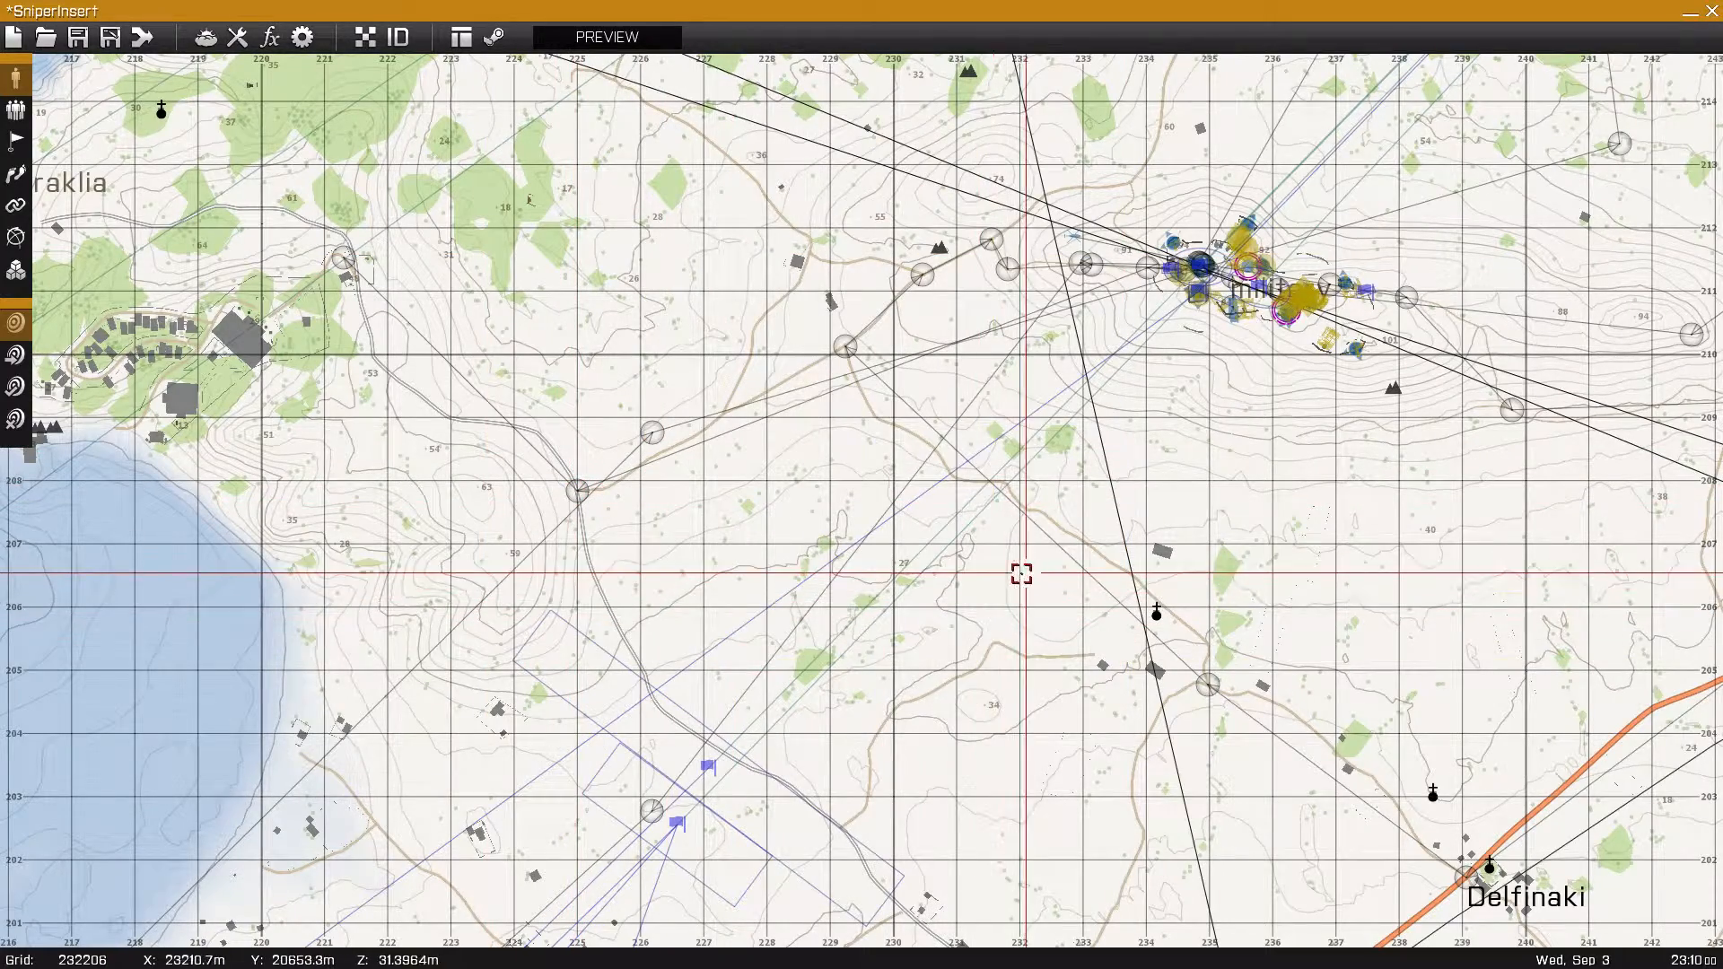
left_click(651, 808)
right_click_drag(905, 739, 559, 728)
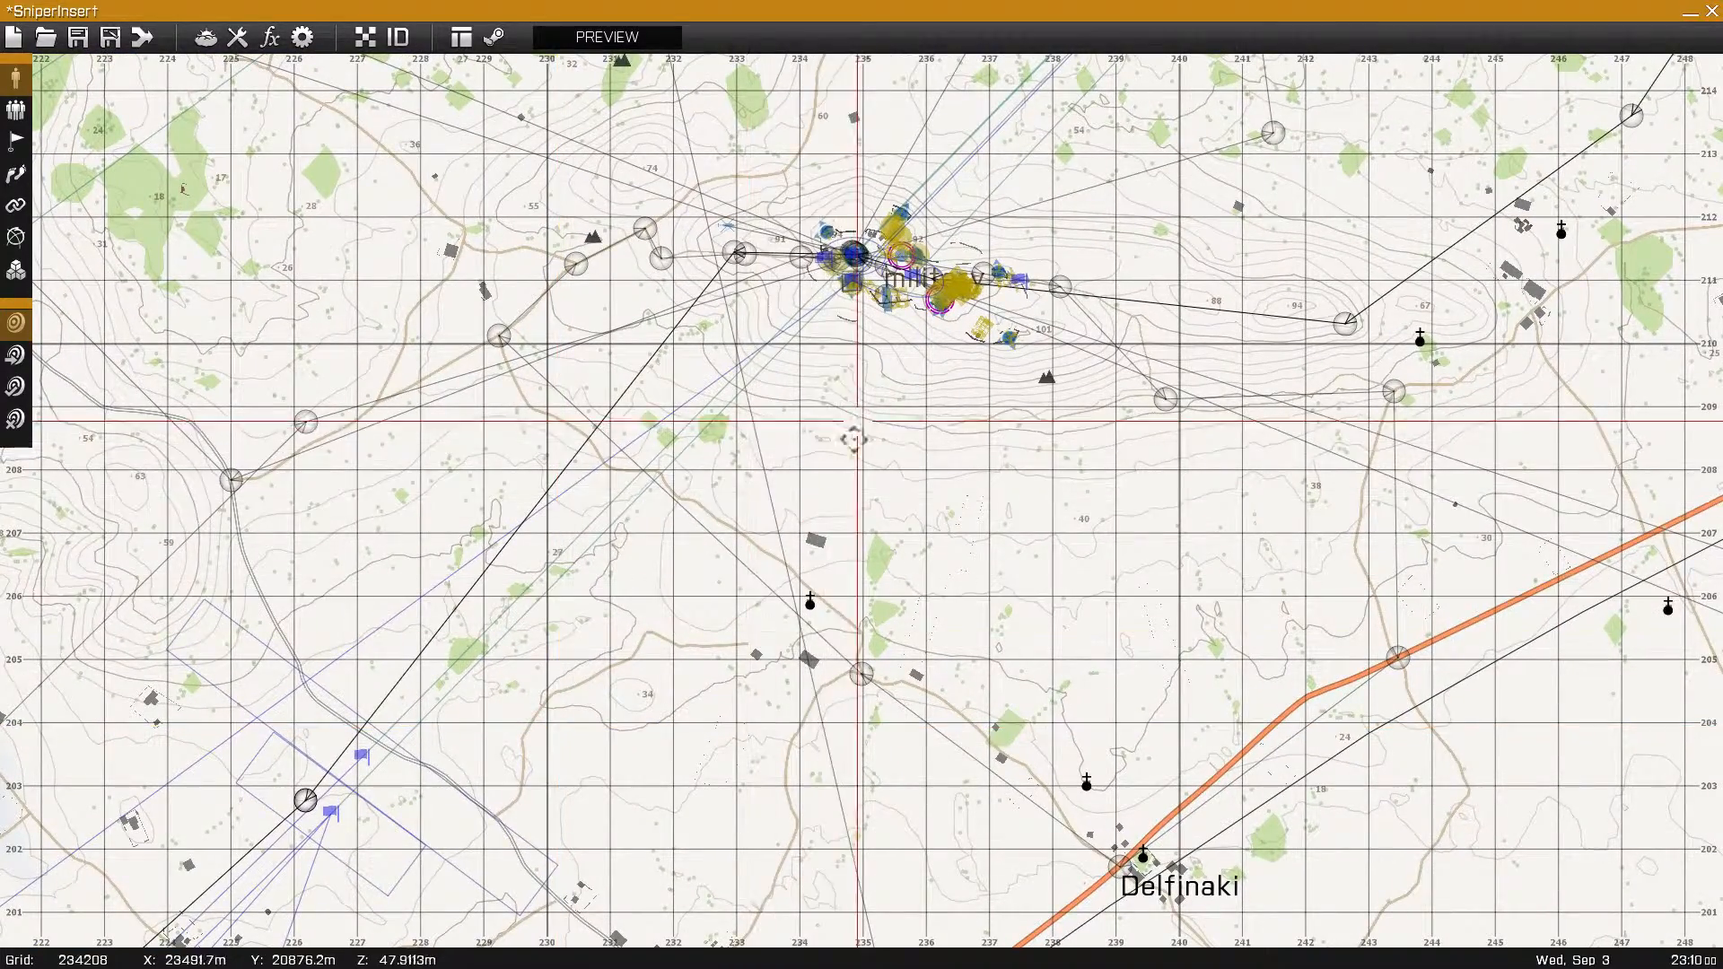
scroll(838, 565, "up", 4)
scroll(753, 517, "up", 5)
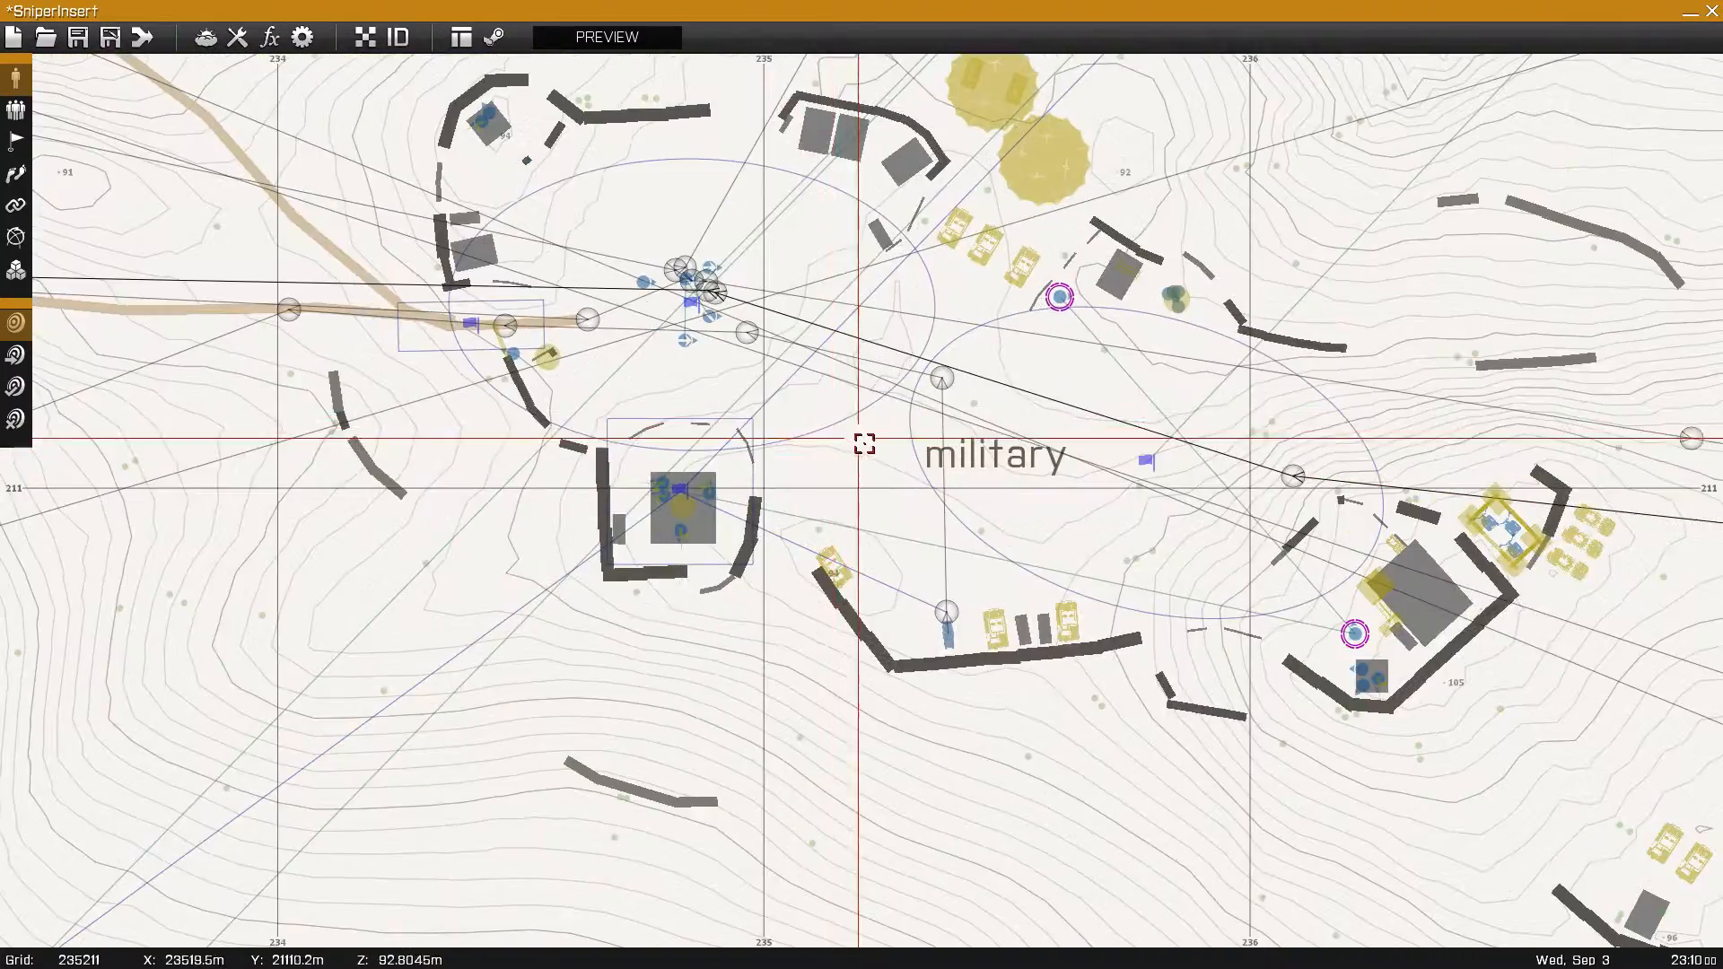
right_click_drag(862, 443, 673, 547)
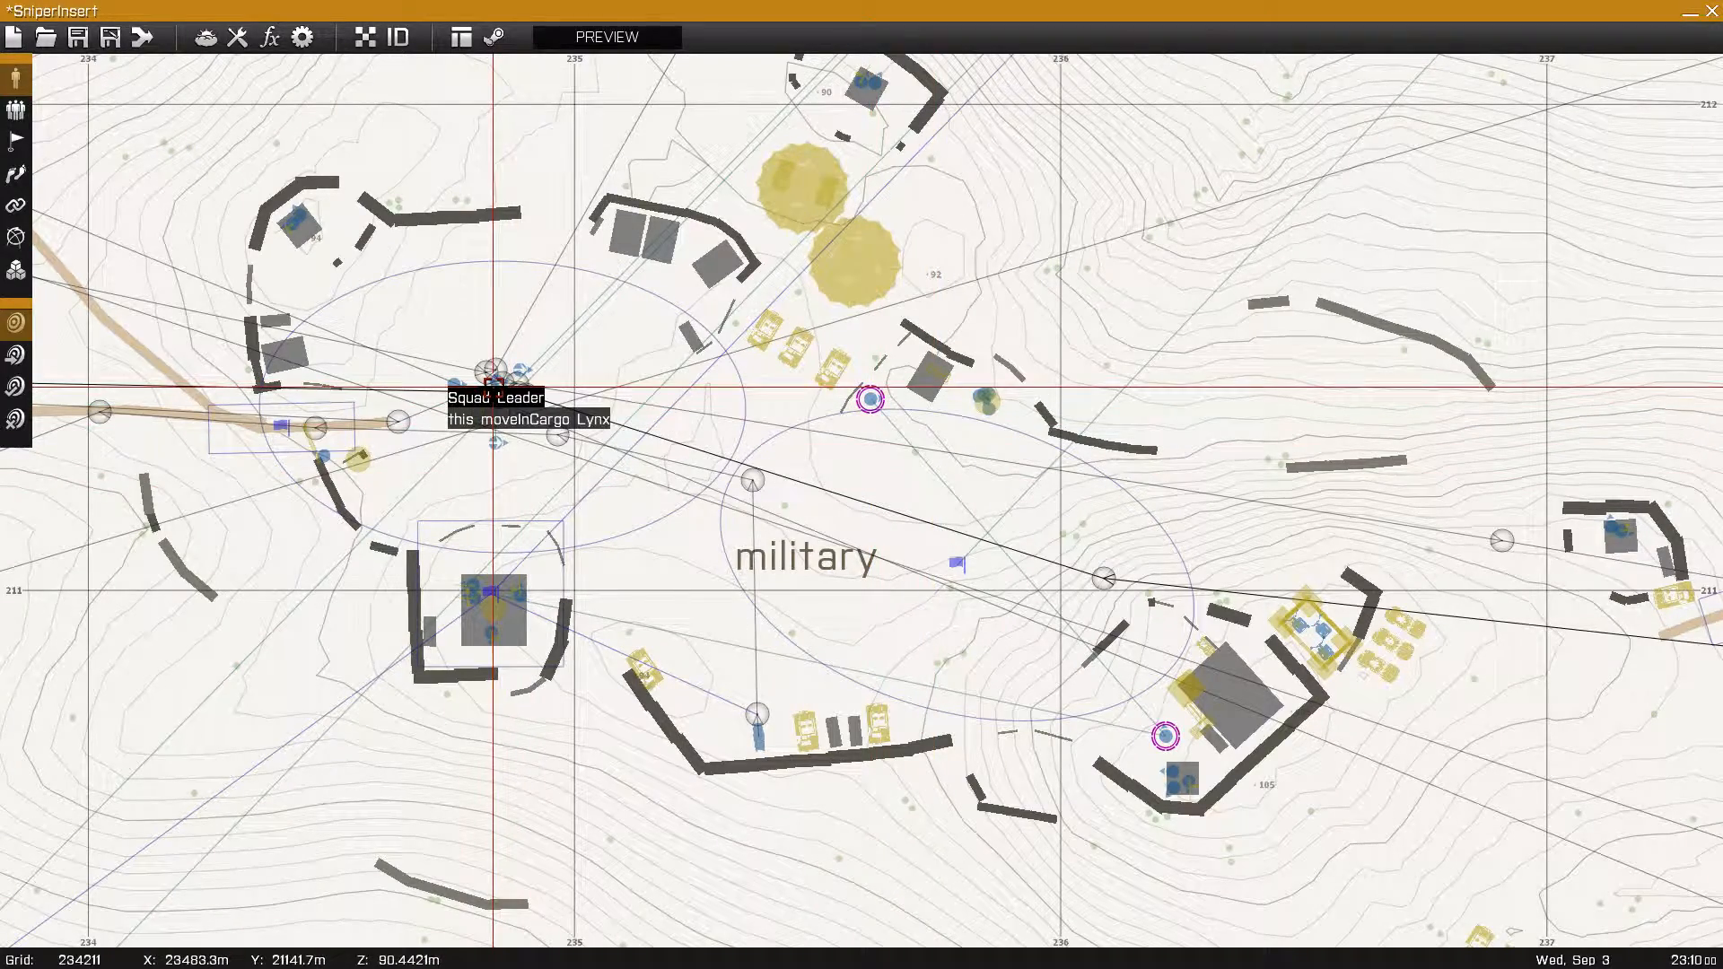
- Trace the selected route back southwest from the base, past the AI move triggers, to the hills south of Pefkas Bay
right_click_drag(323, 643, 924, 365)
scroll(924, 386, "down", 5)
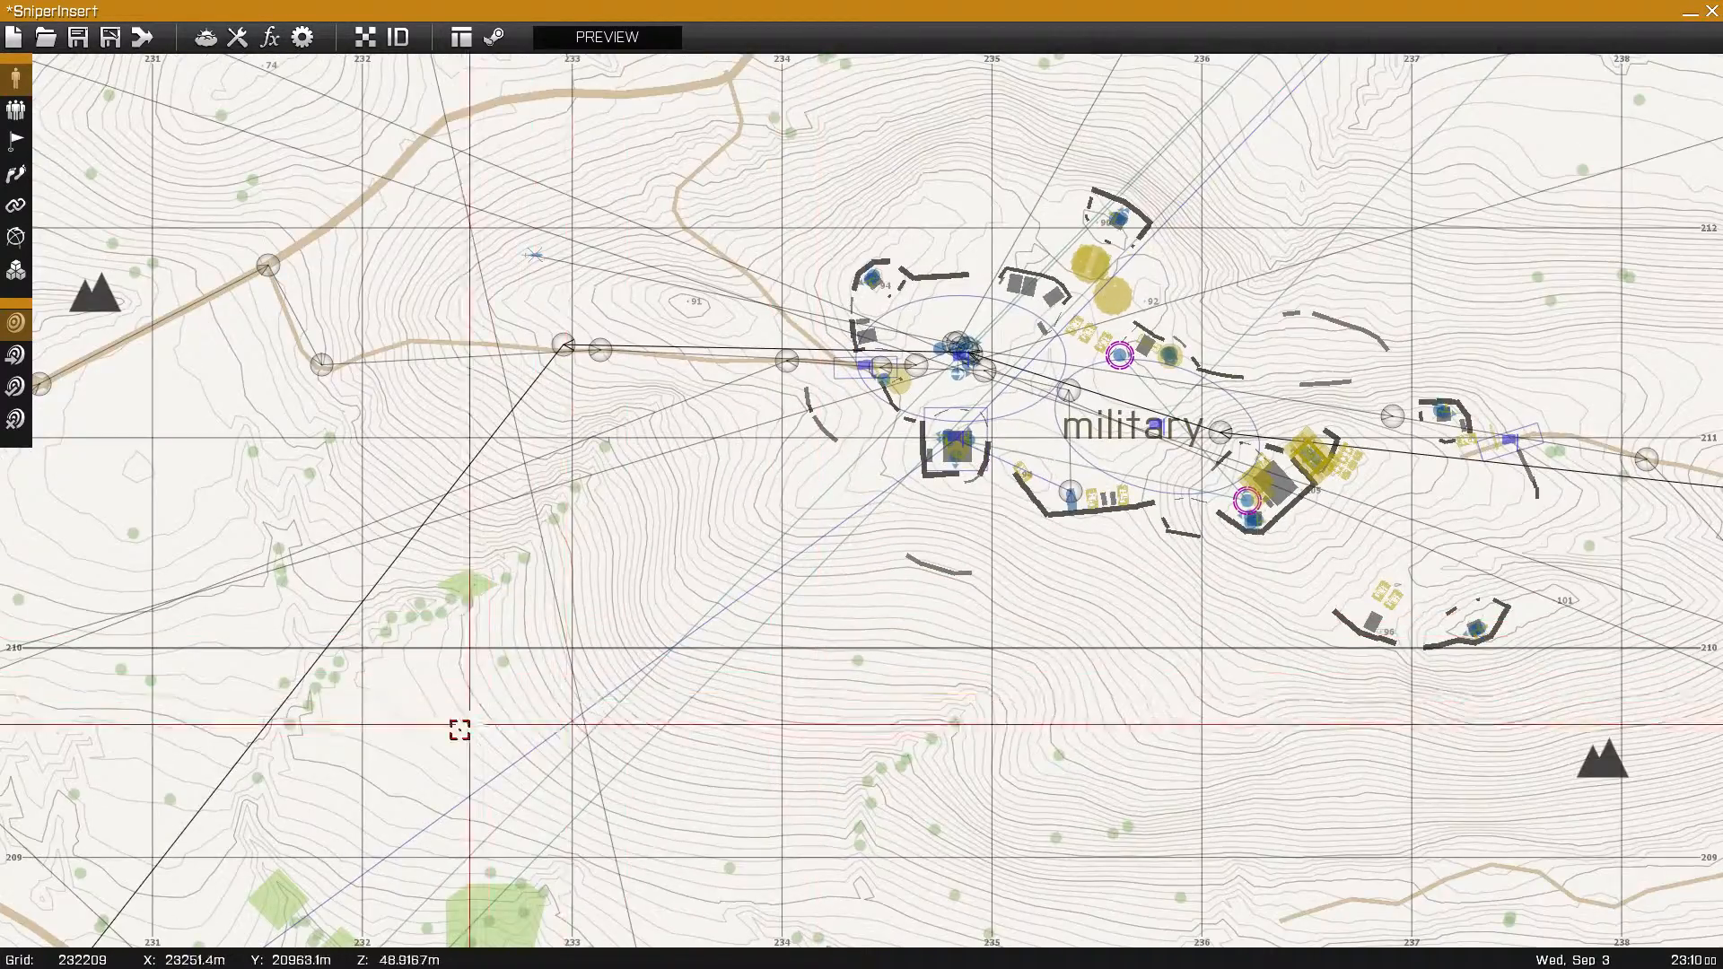
scroll(460, 730, "down", 3)
right_click_drag(460, 729, 907, 331)
right_click_drag(508, 792, 892, 335)
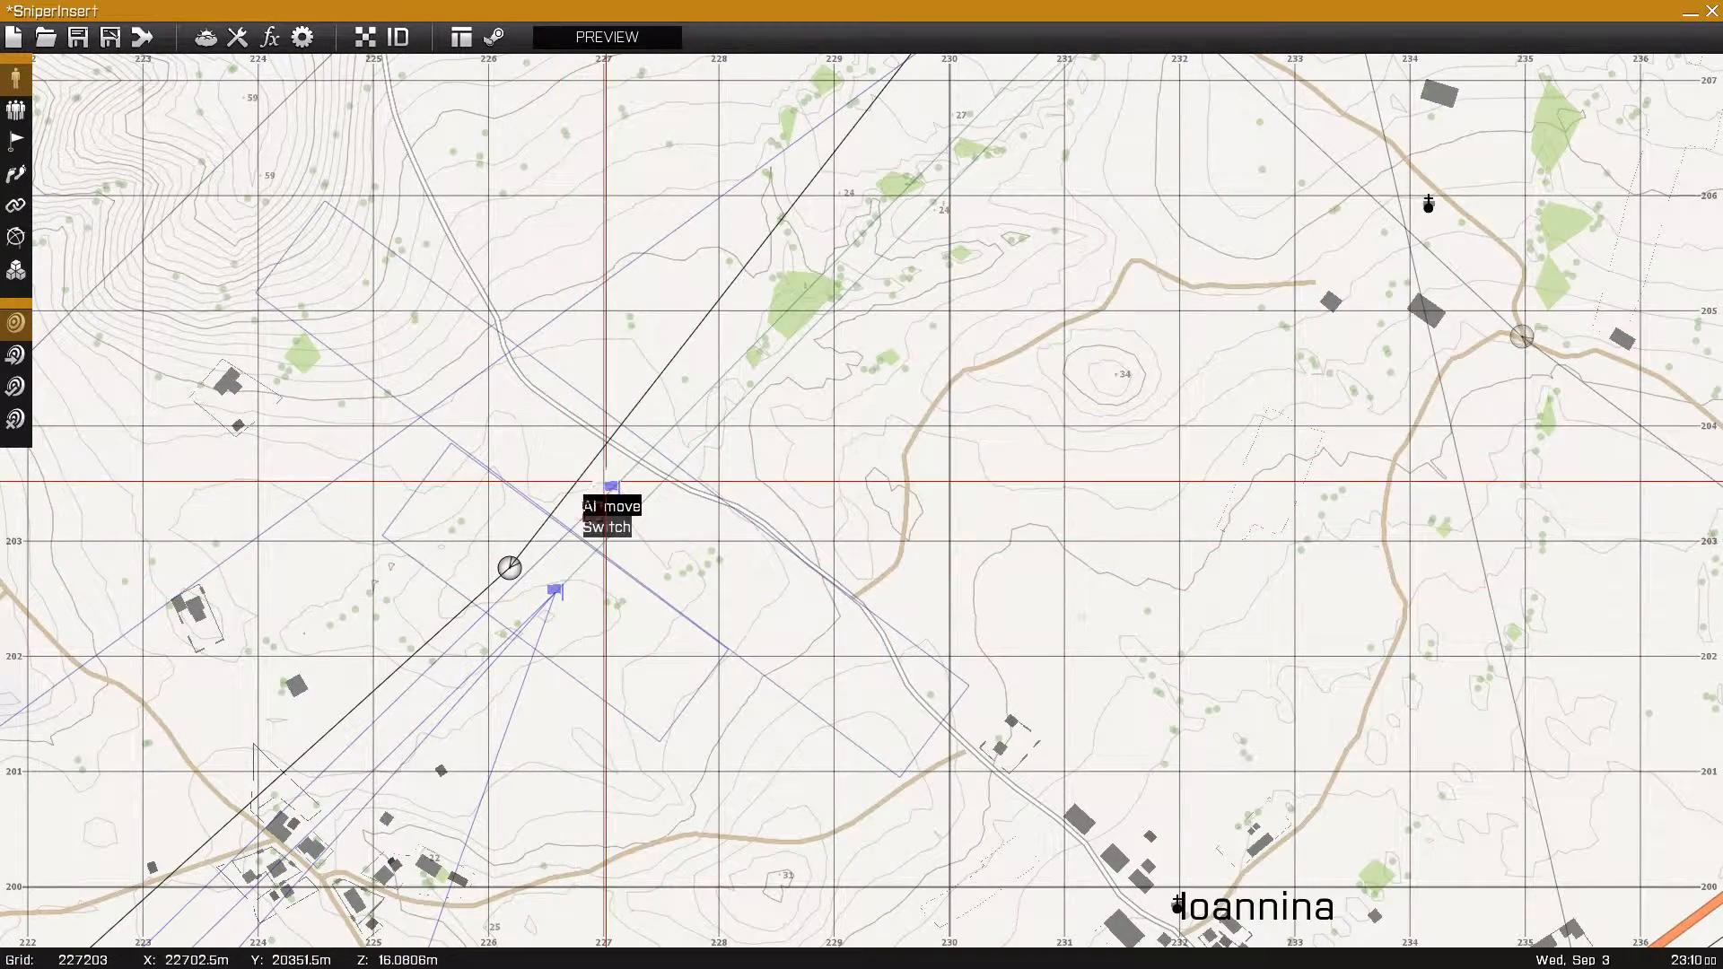
scroll(557, 719, "down", 6)
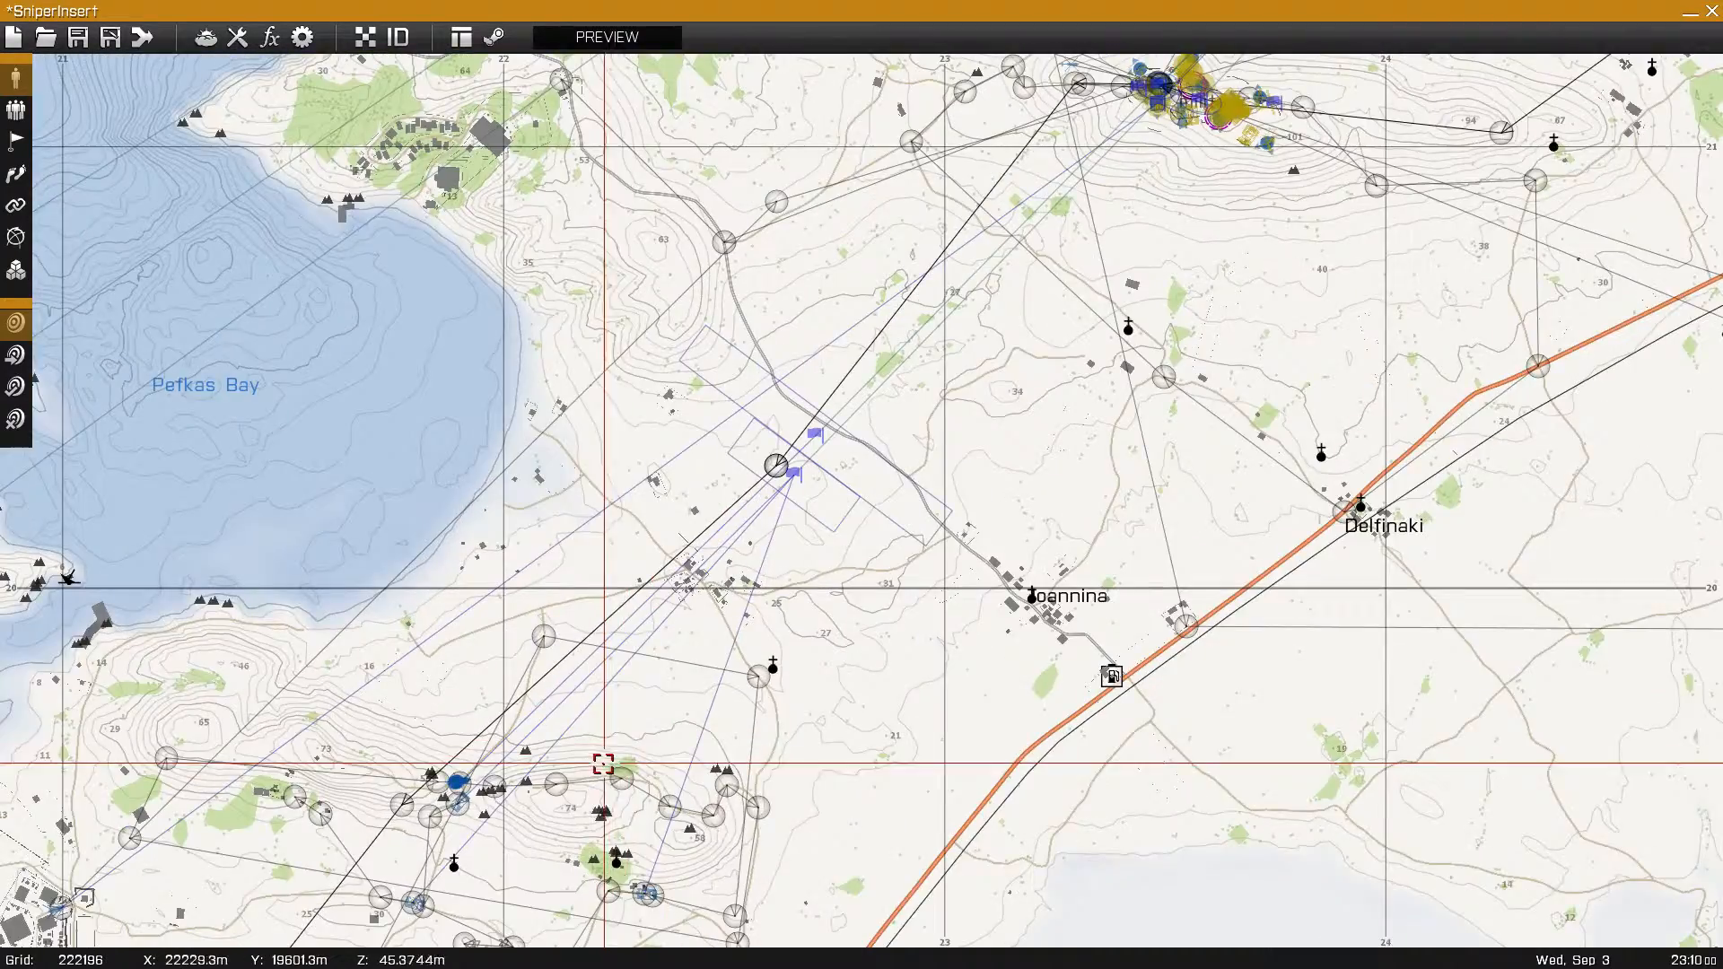
right_click_drag(603, 764, 883, 531)
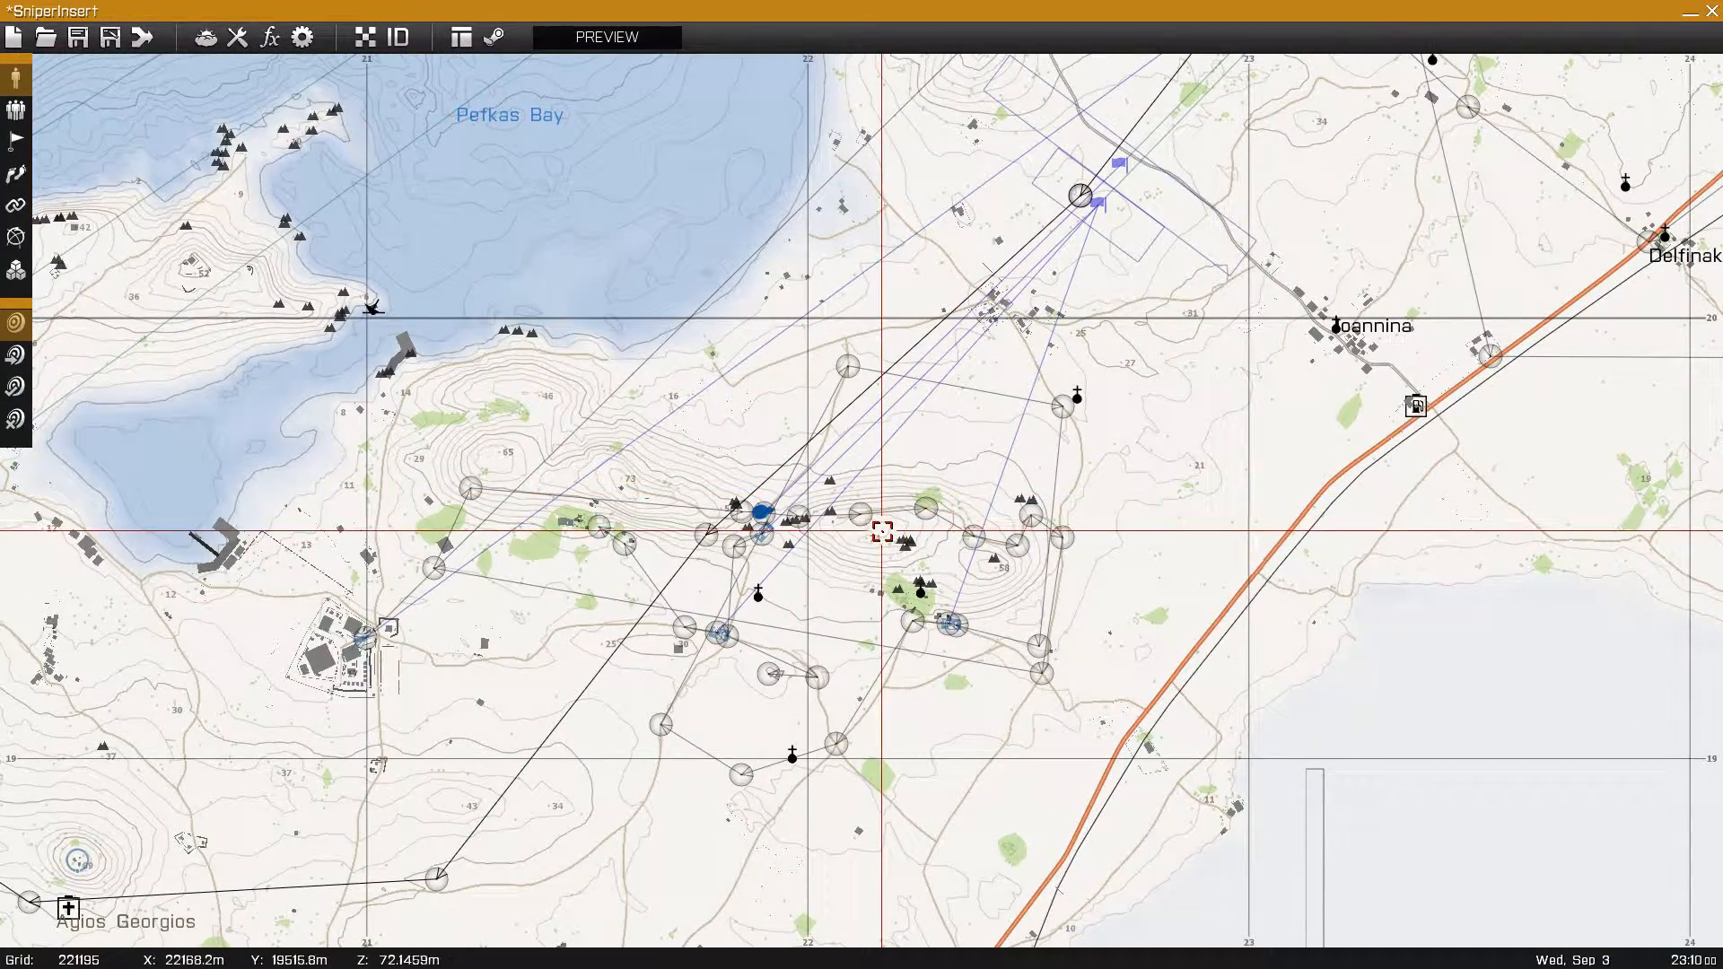
- Locate the infantry squad on the hill road southwest of the AI move triggers and examine its nearby MOVE waypoint
scroll(882, 531, "up", 4)
scroll(792, 582, "up", 4)
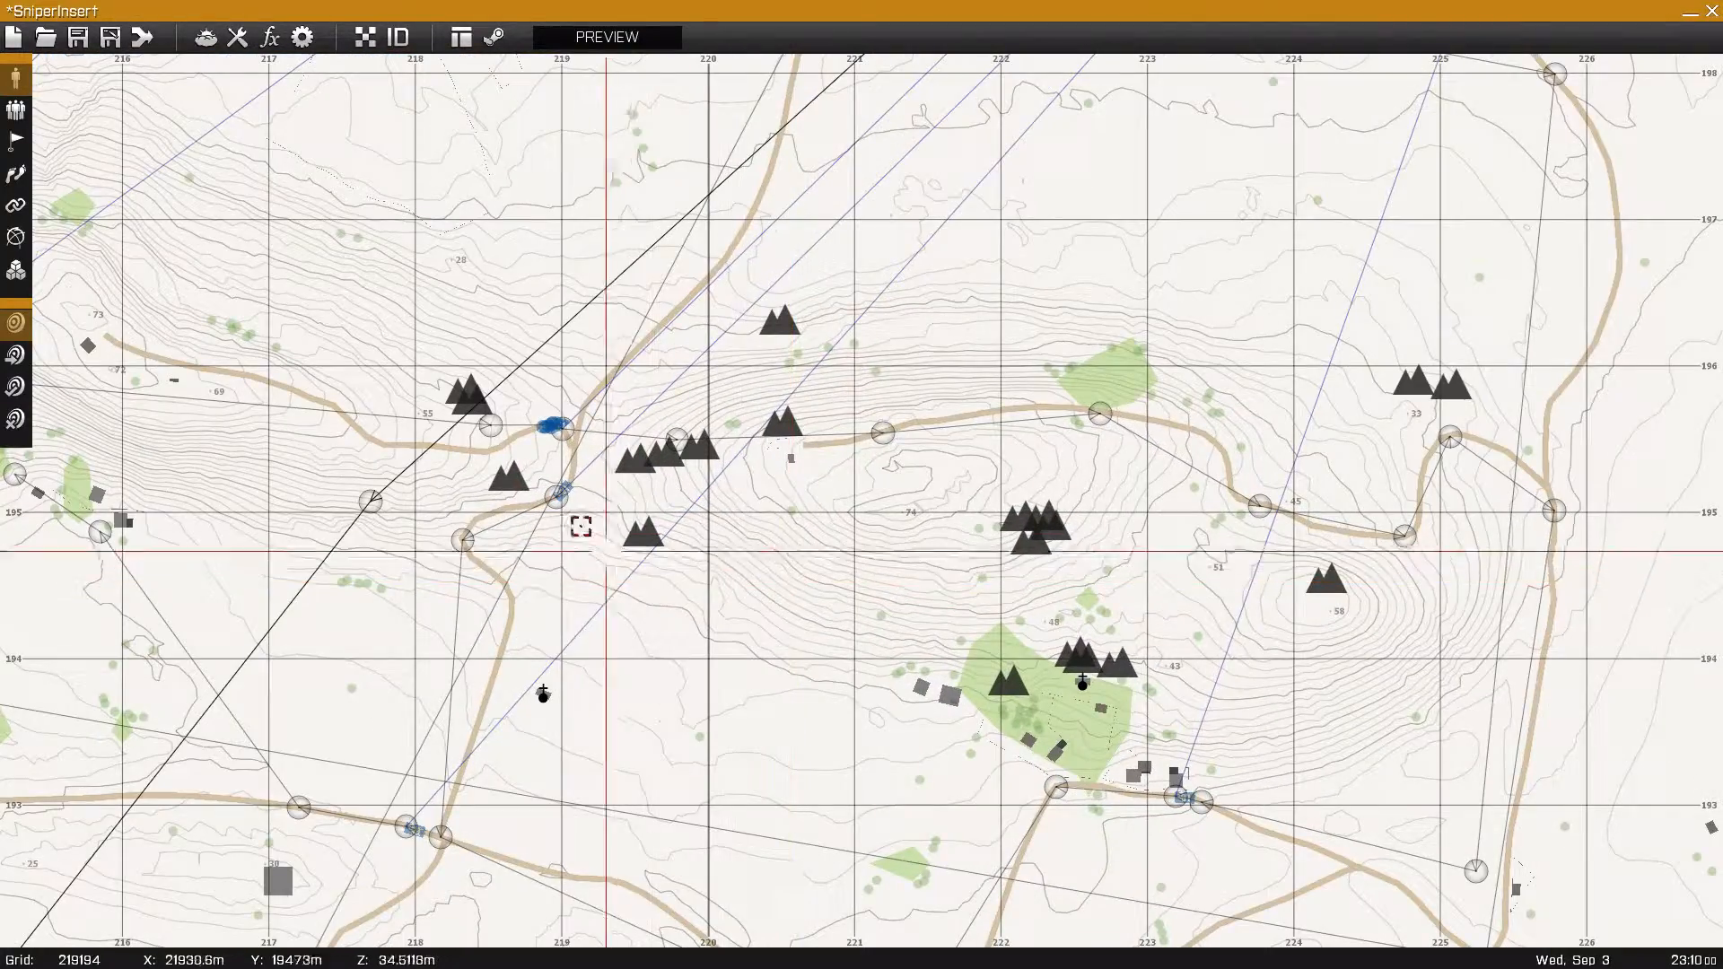
right_click_drag(731, 653, 610, 525)
scroll(427, 301, "up", 15)
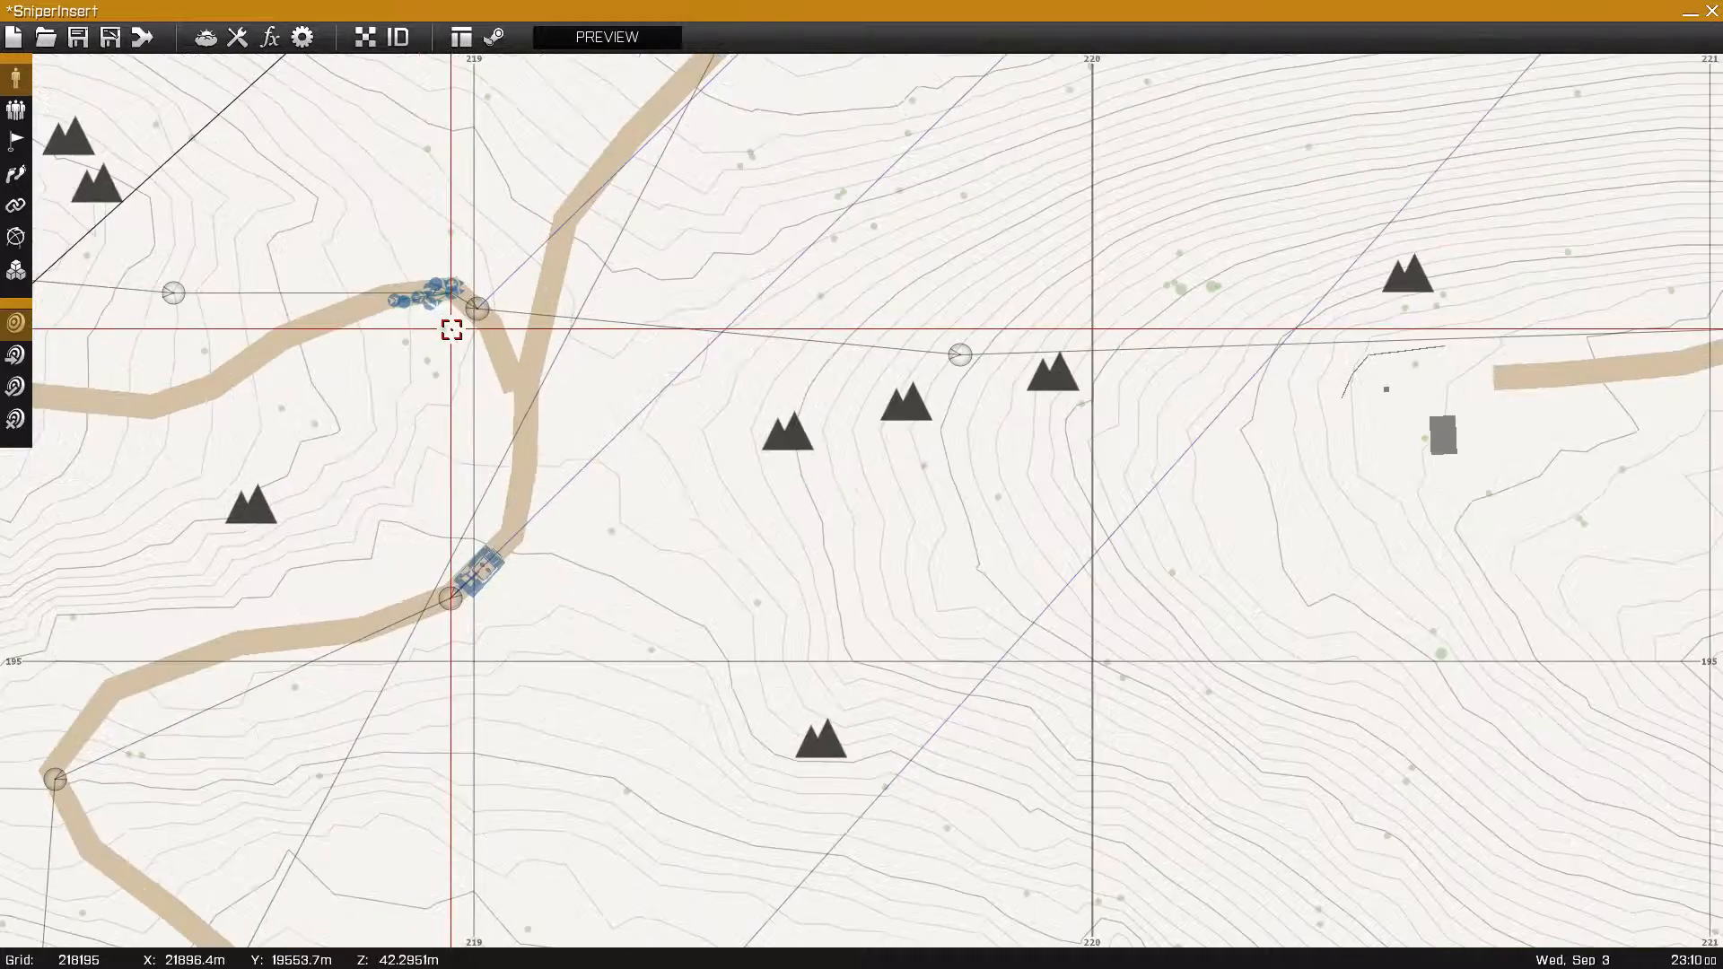
right_click_drag(427, 312, 565, 485)
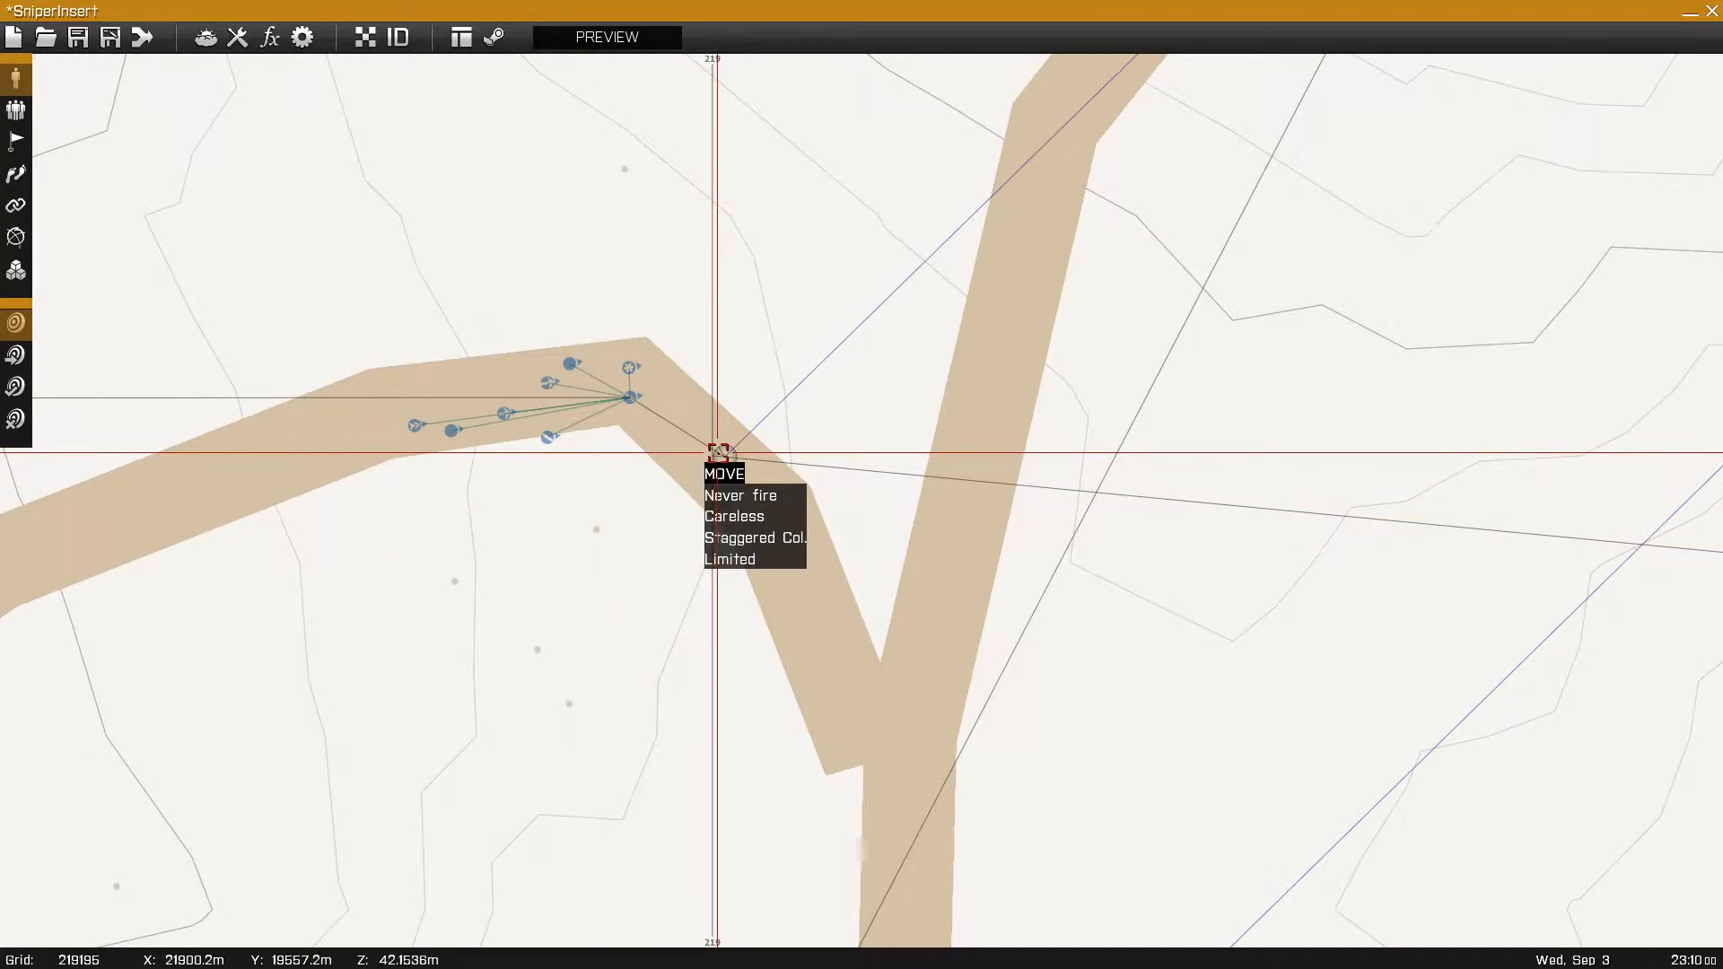
- Trace the infantry squad's waypoint route east along the ridge and survey the other patrol routes around the hill
right_click_drag(834, 574, 491, 479)
scroll(491, 478, "down", 10)
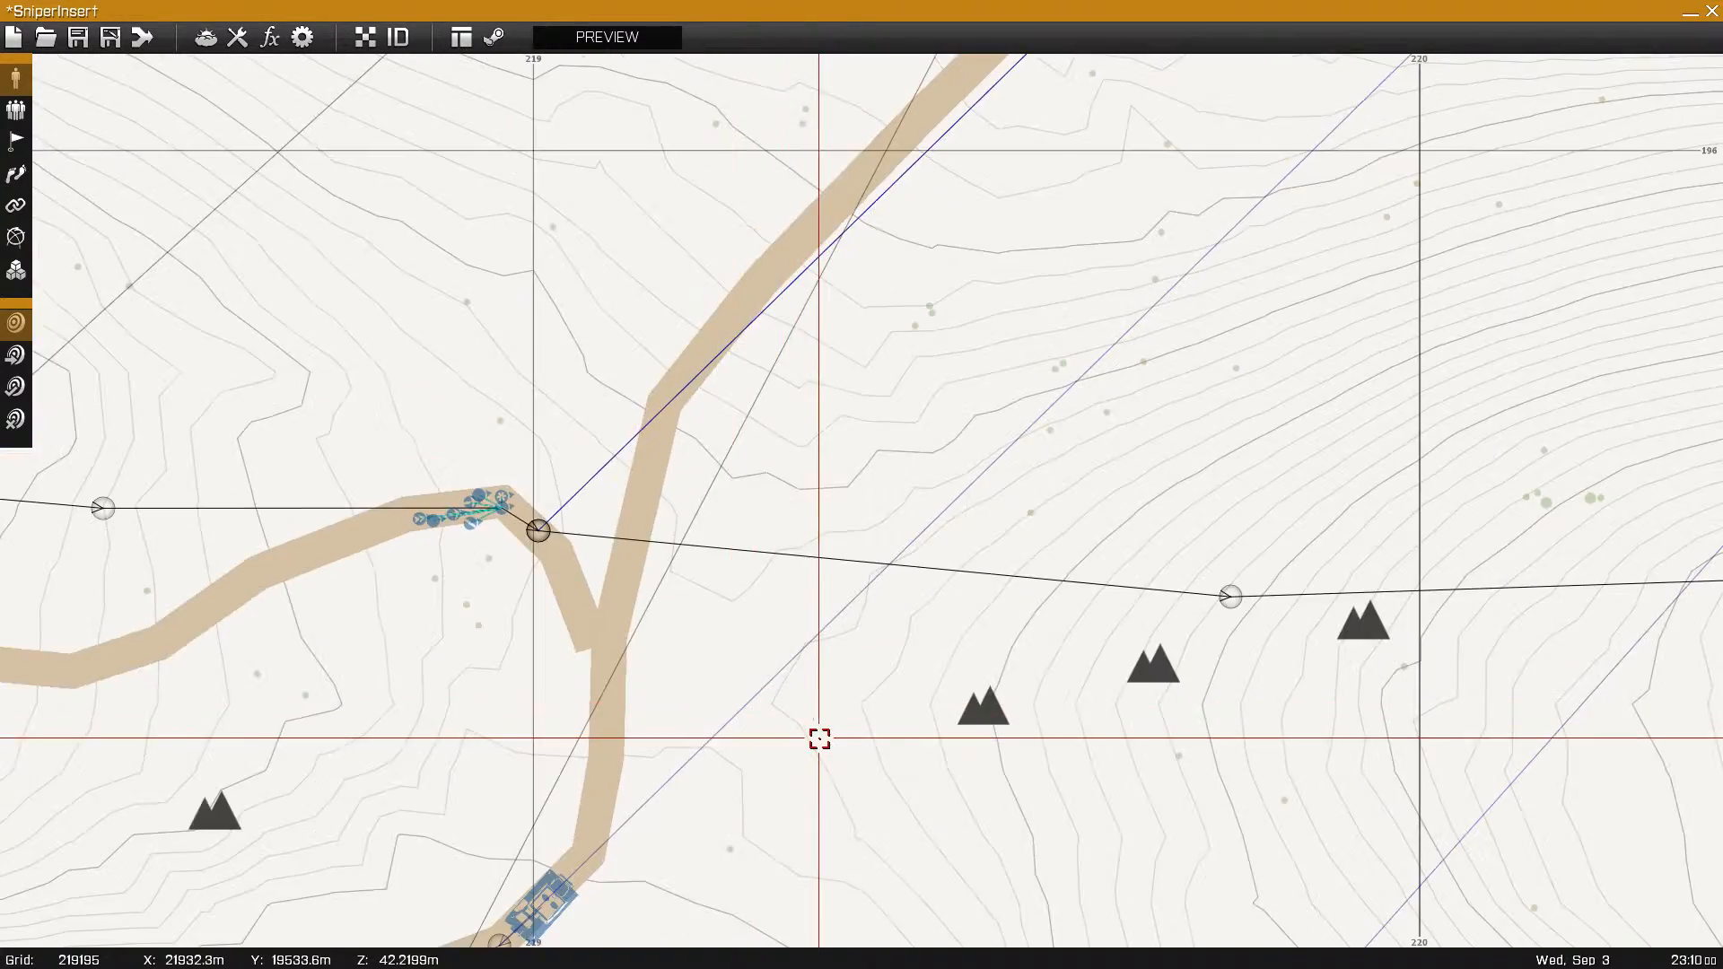
scroll(857, 754, "down", 5)
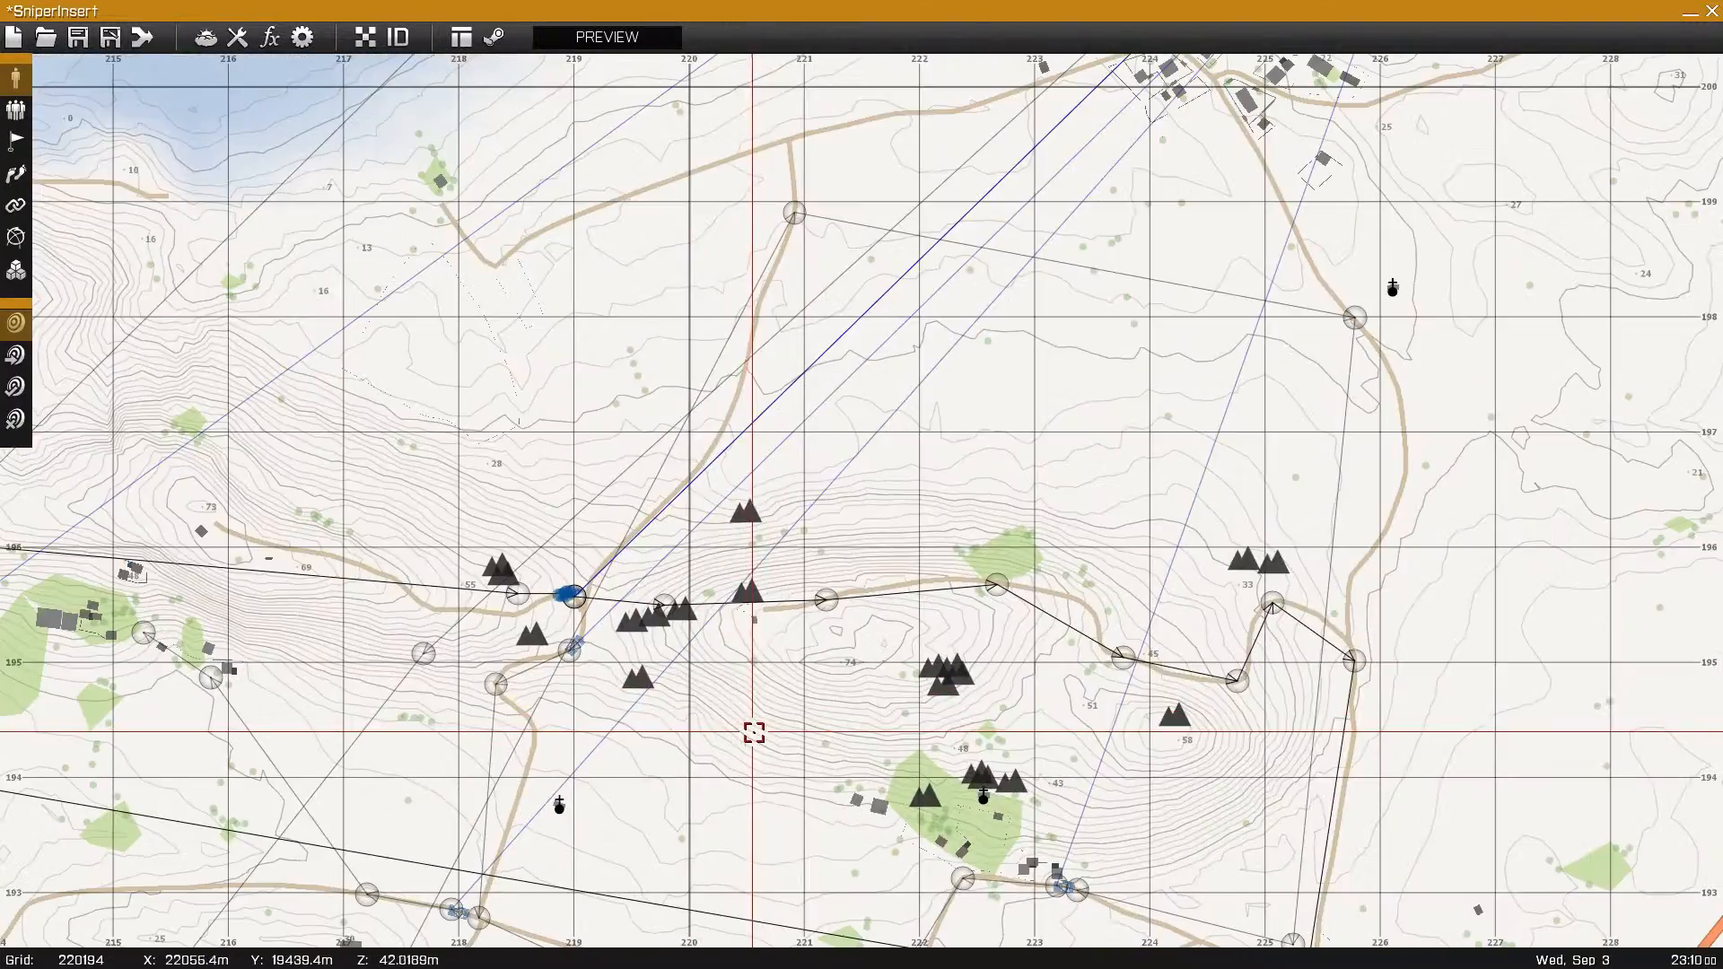
right_click_drag(753, 734, 792, 588)
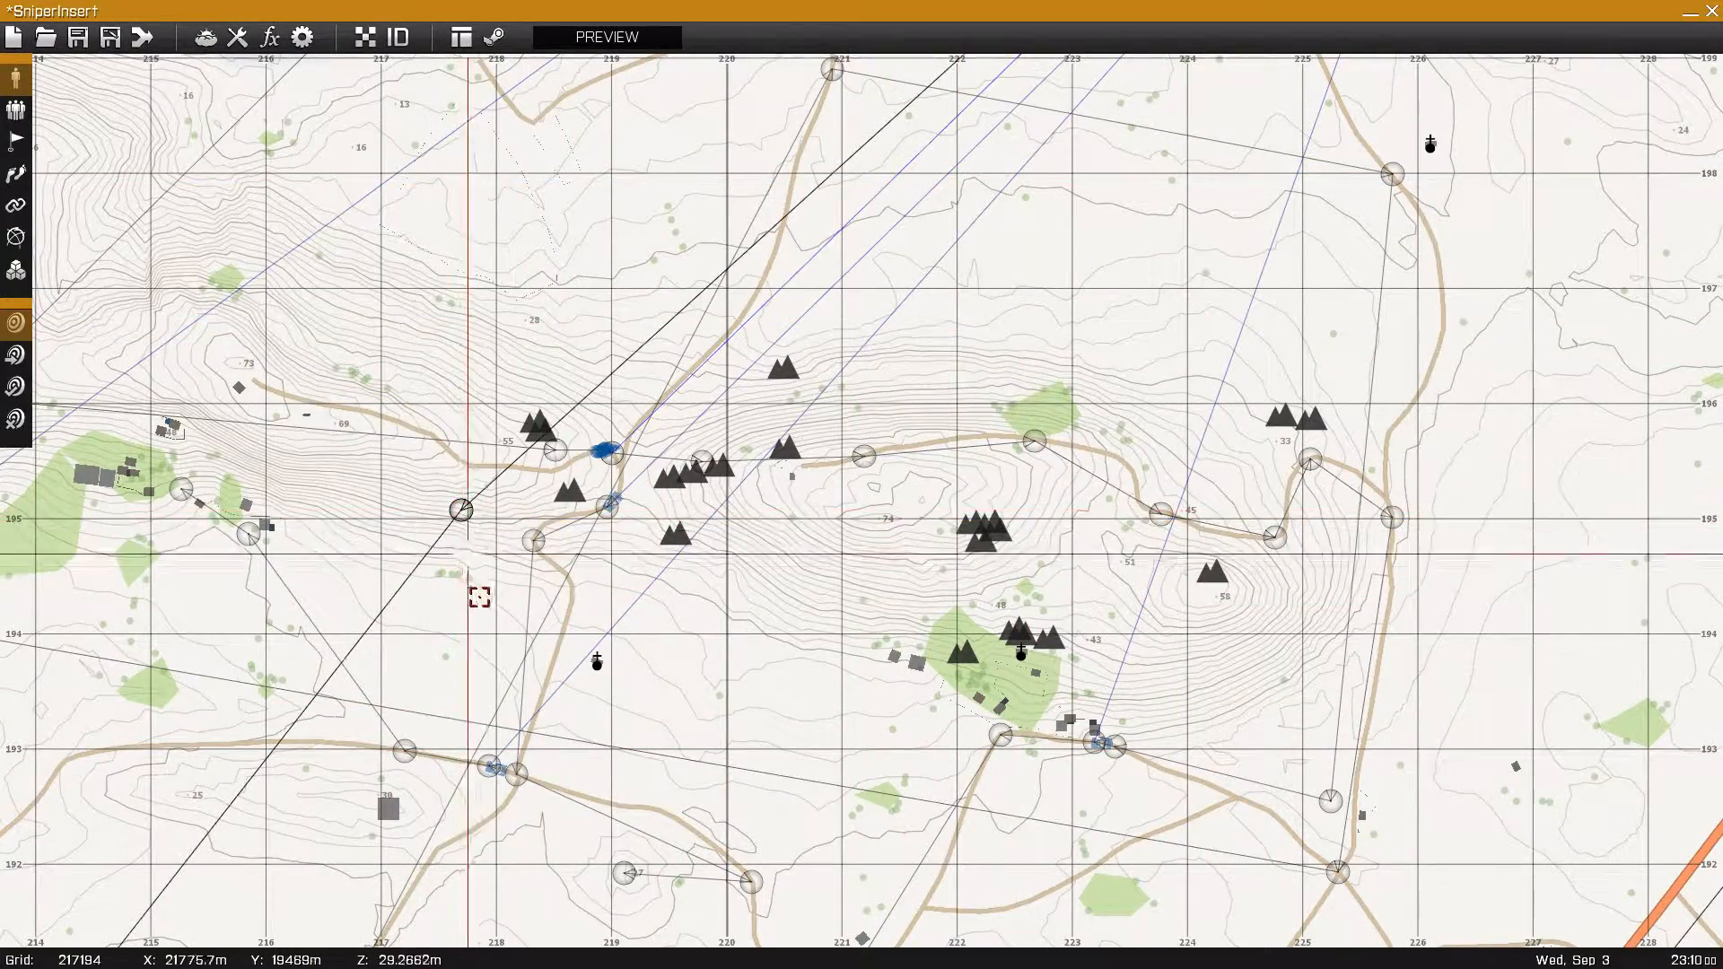
- Trace the selected route southwest from the infantry hill, past the roadside waypoint, to Agios Georgios
right_click_drag(476, 596, 832, 400)
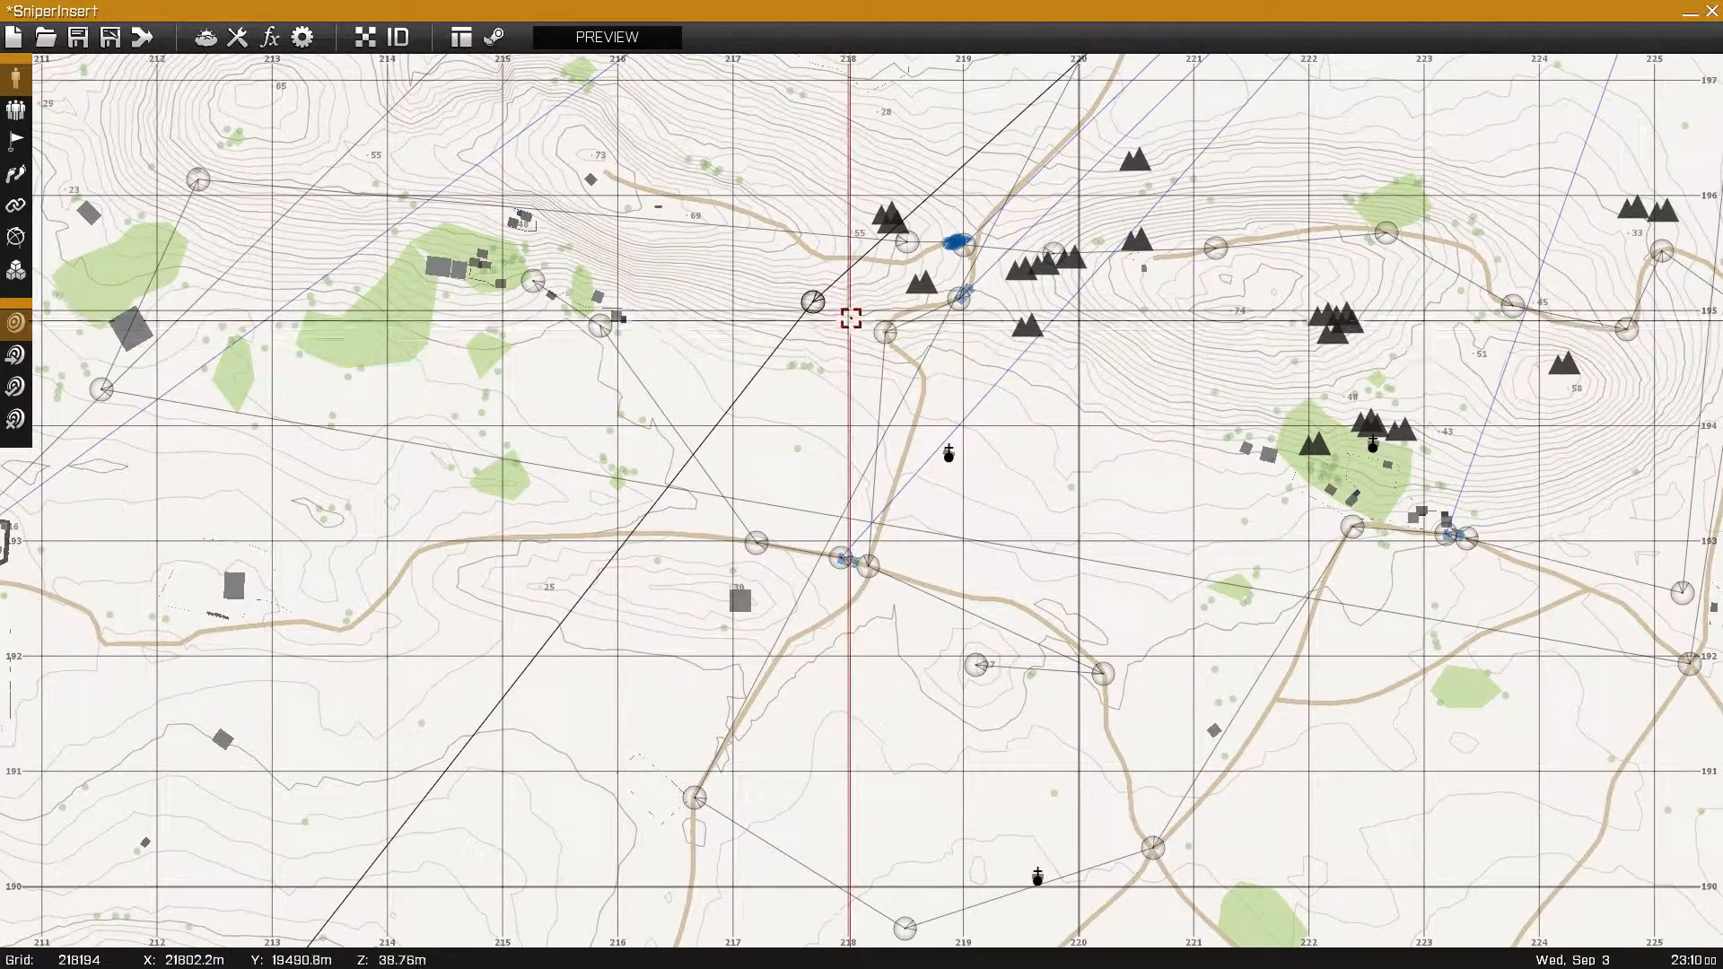
right_click_drag(615, 727, 1017, 173)
scroll(716, 623, "down", 3)
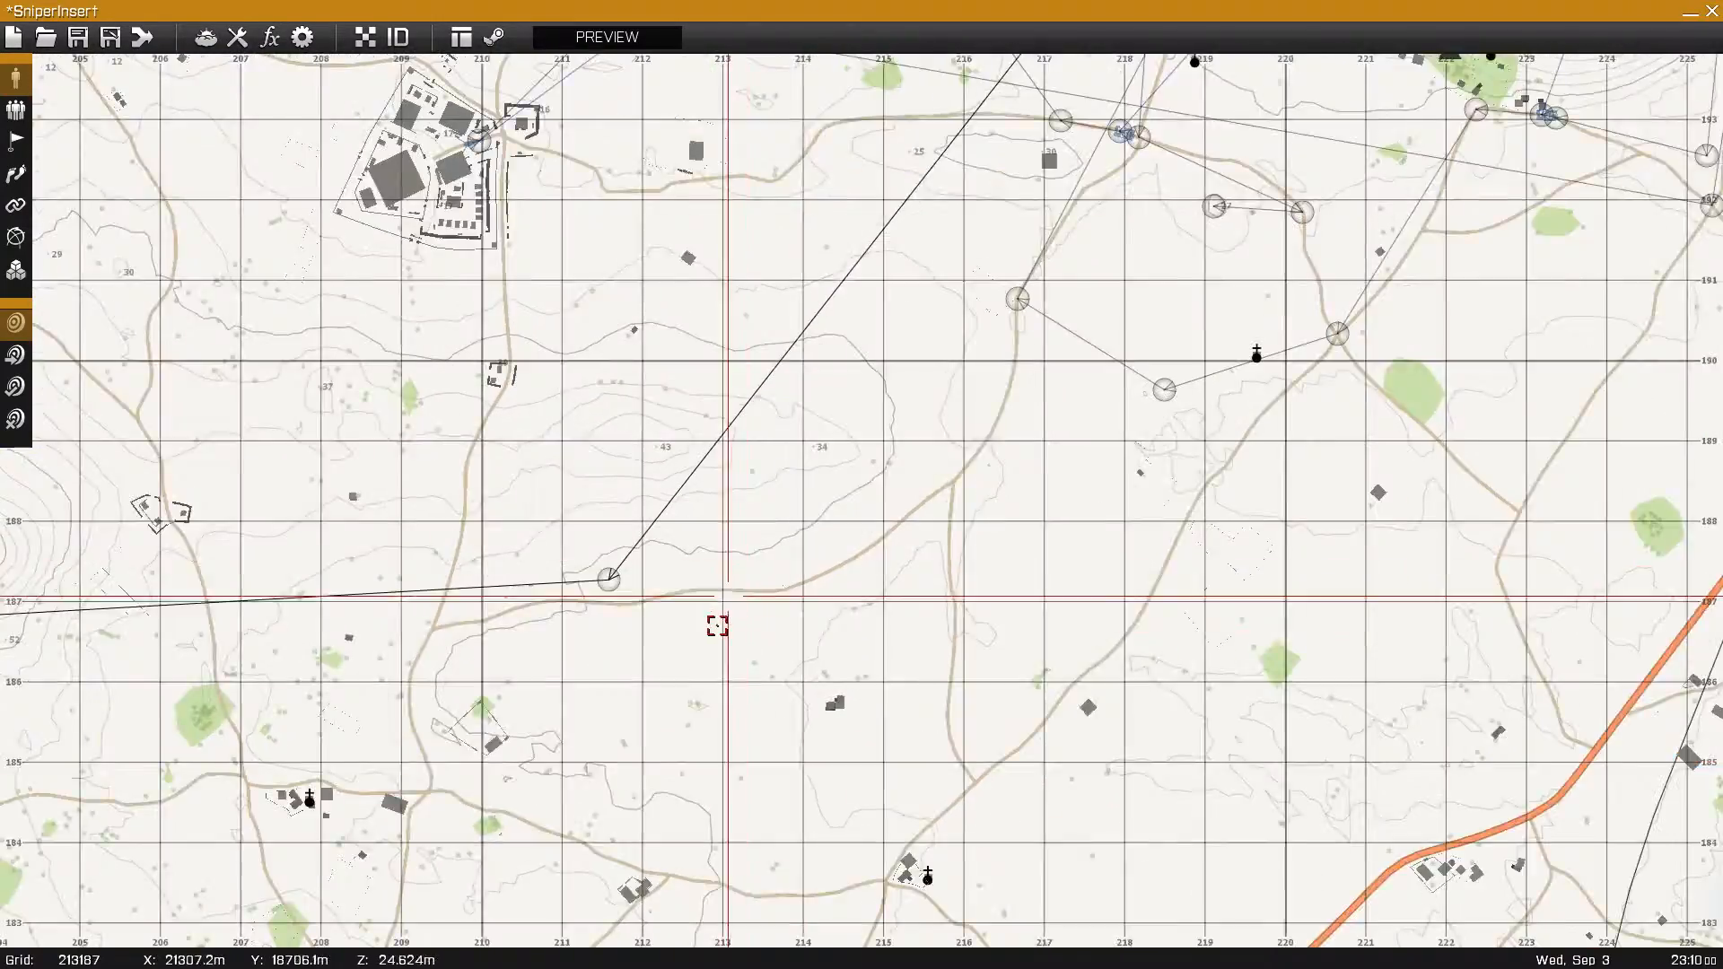
scroll(583, 664, "down", 5)
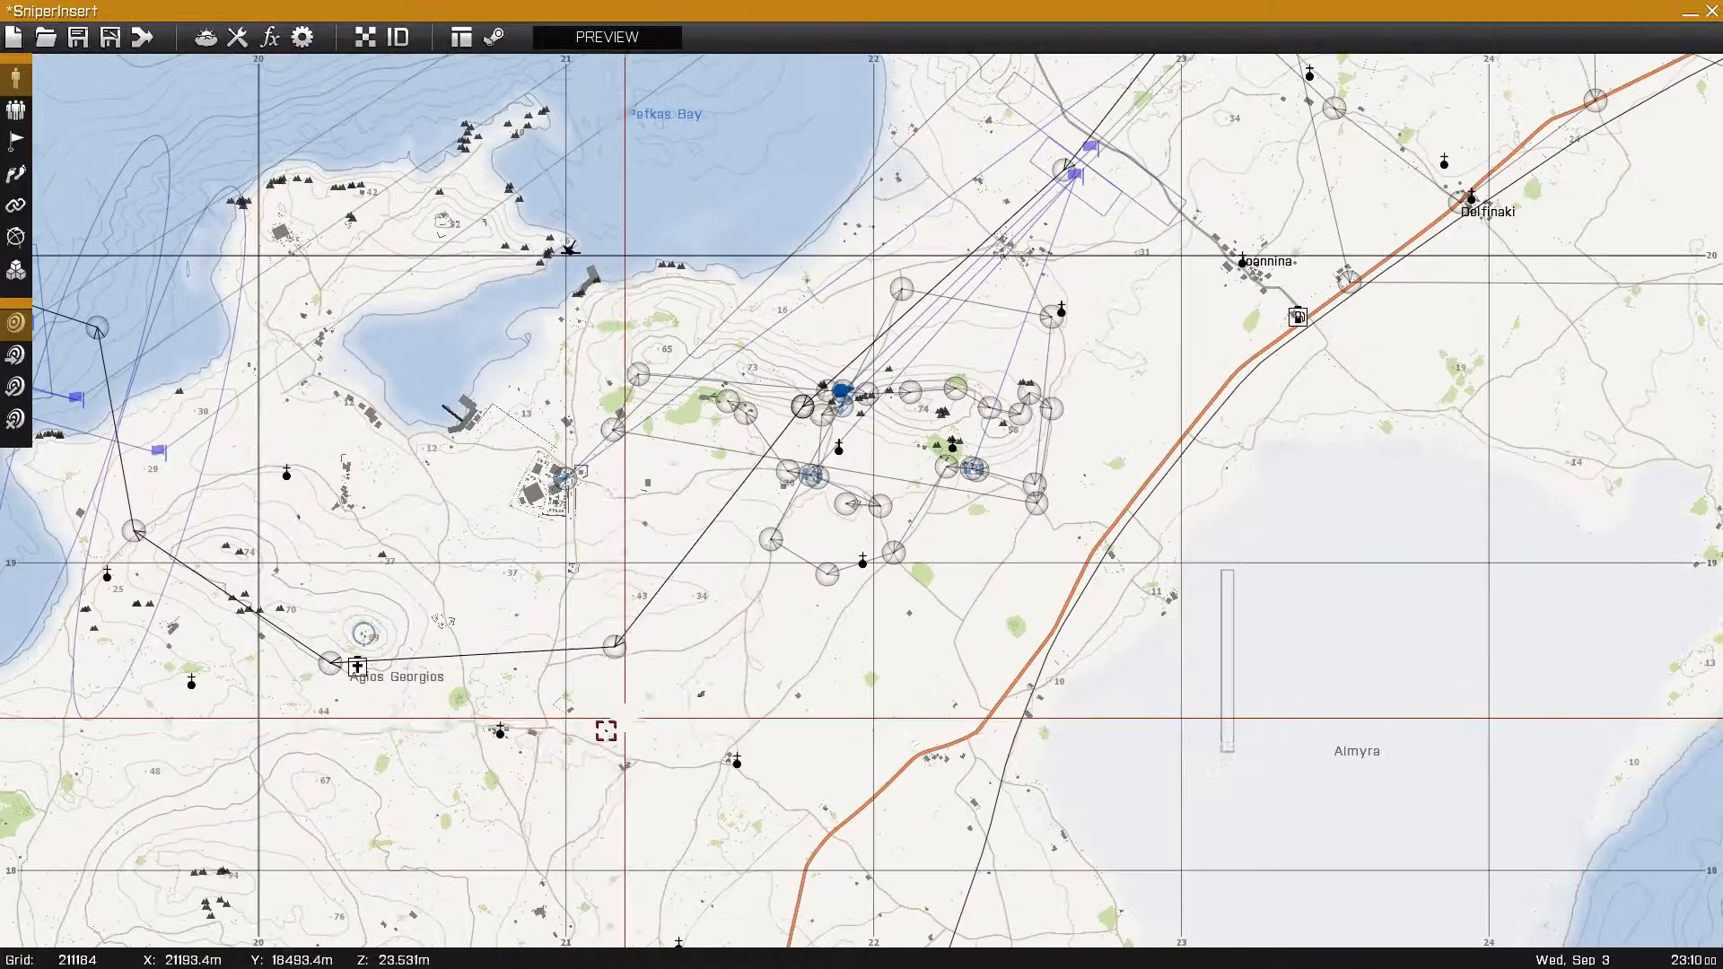
scroll(596, 730, "up", 3)
scroll(1016, 740, "up", 3)
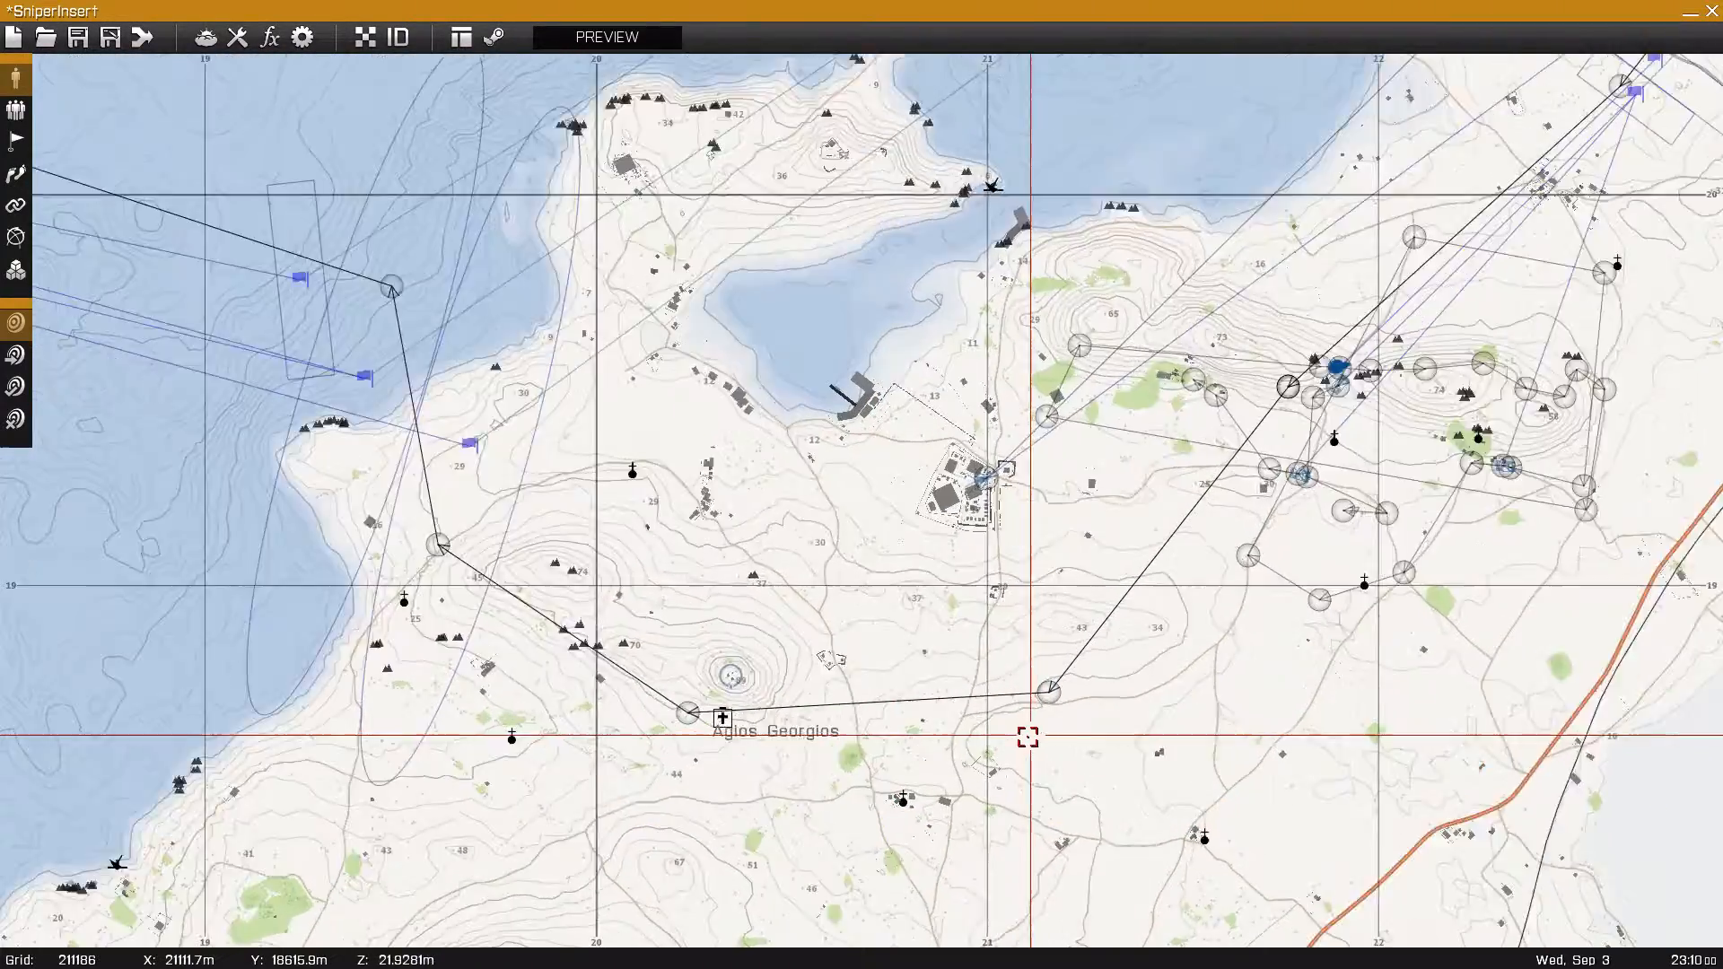
right_click_drag(808, 662, 1054, 634)
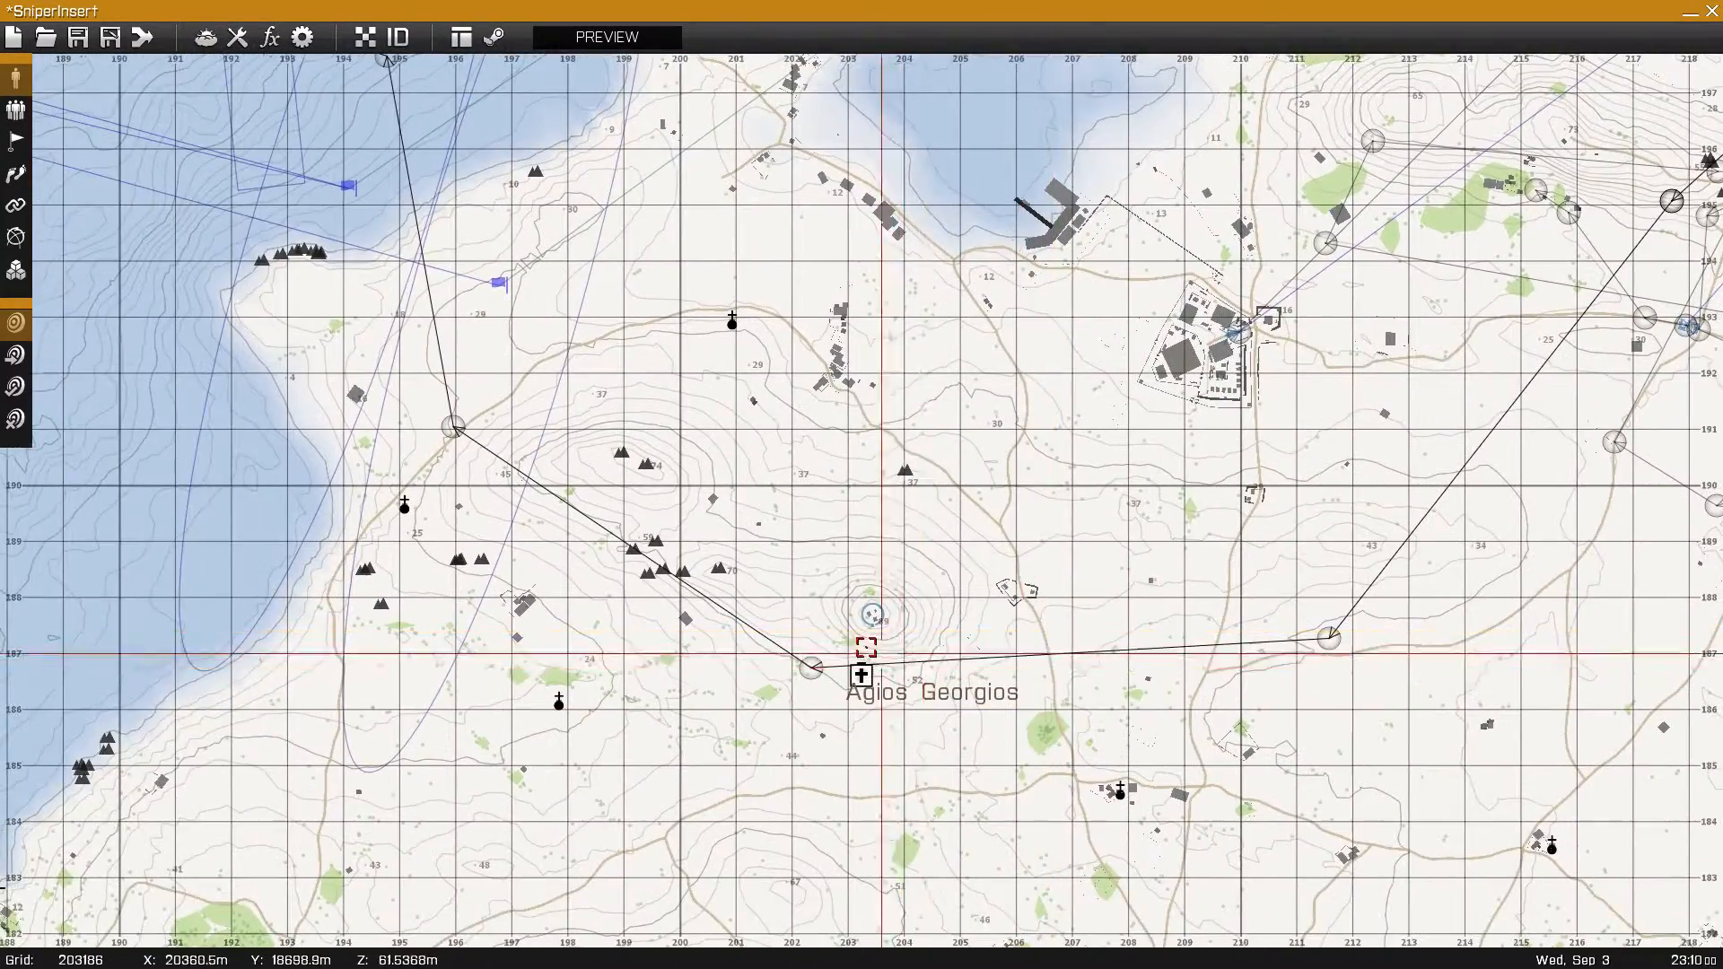
- Examine the hilltop buildings north of Agios Georgios and the route waypoint just west of the church
scroll(866, 646, "up", 3)
scroll(883, 614, "up", 5)
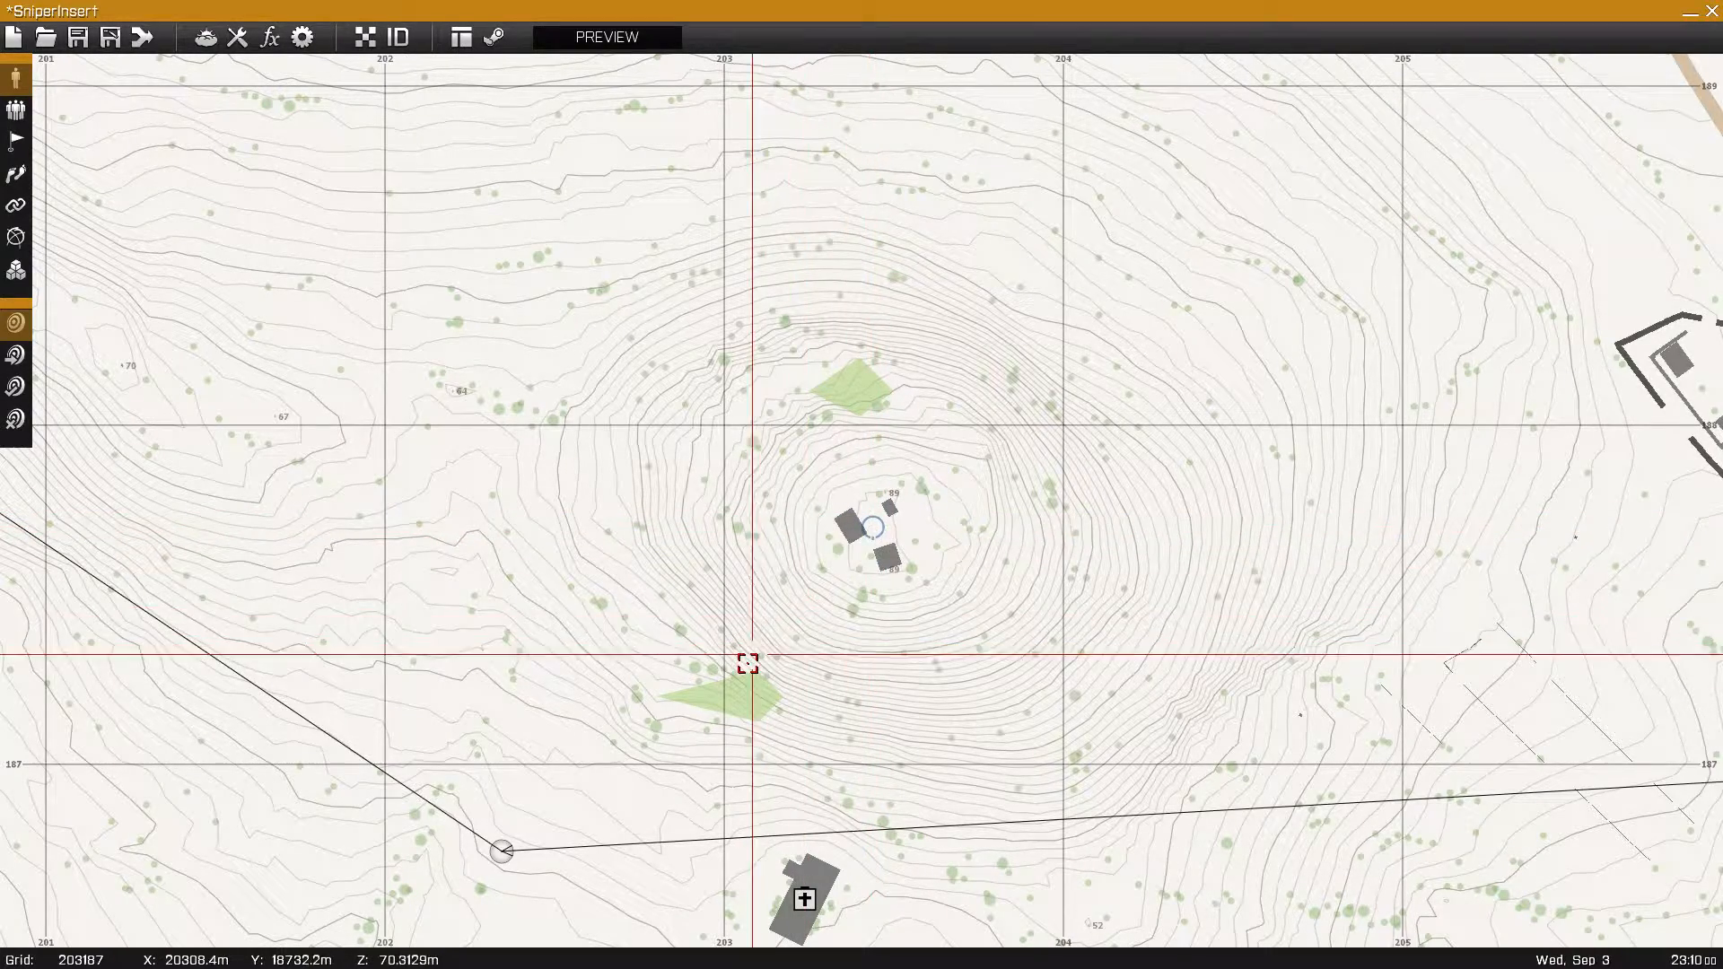
right_click_drag(817, 596, 847, 530)
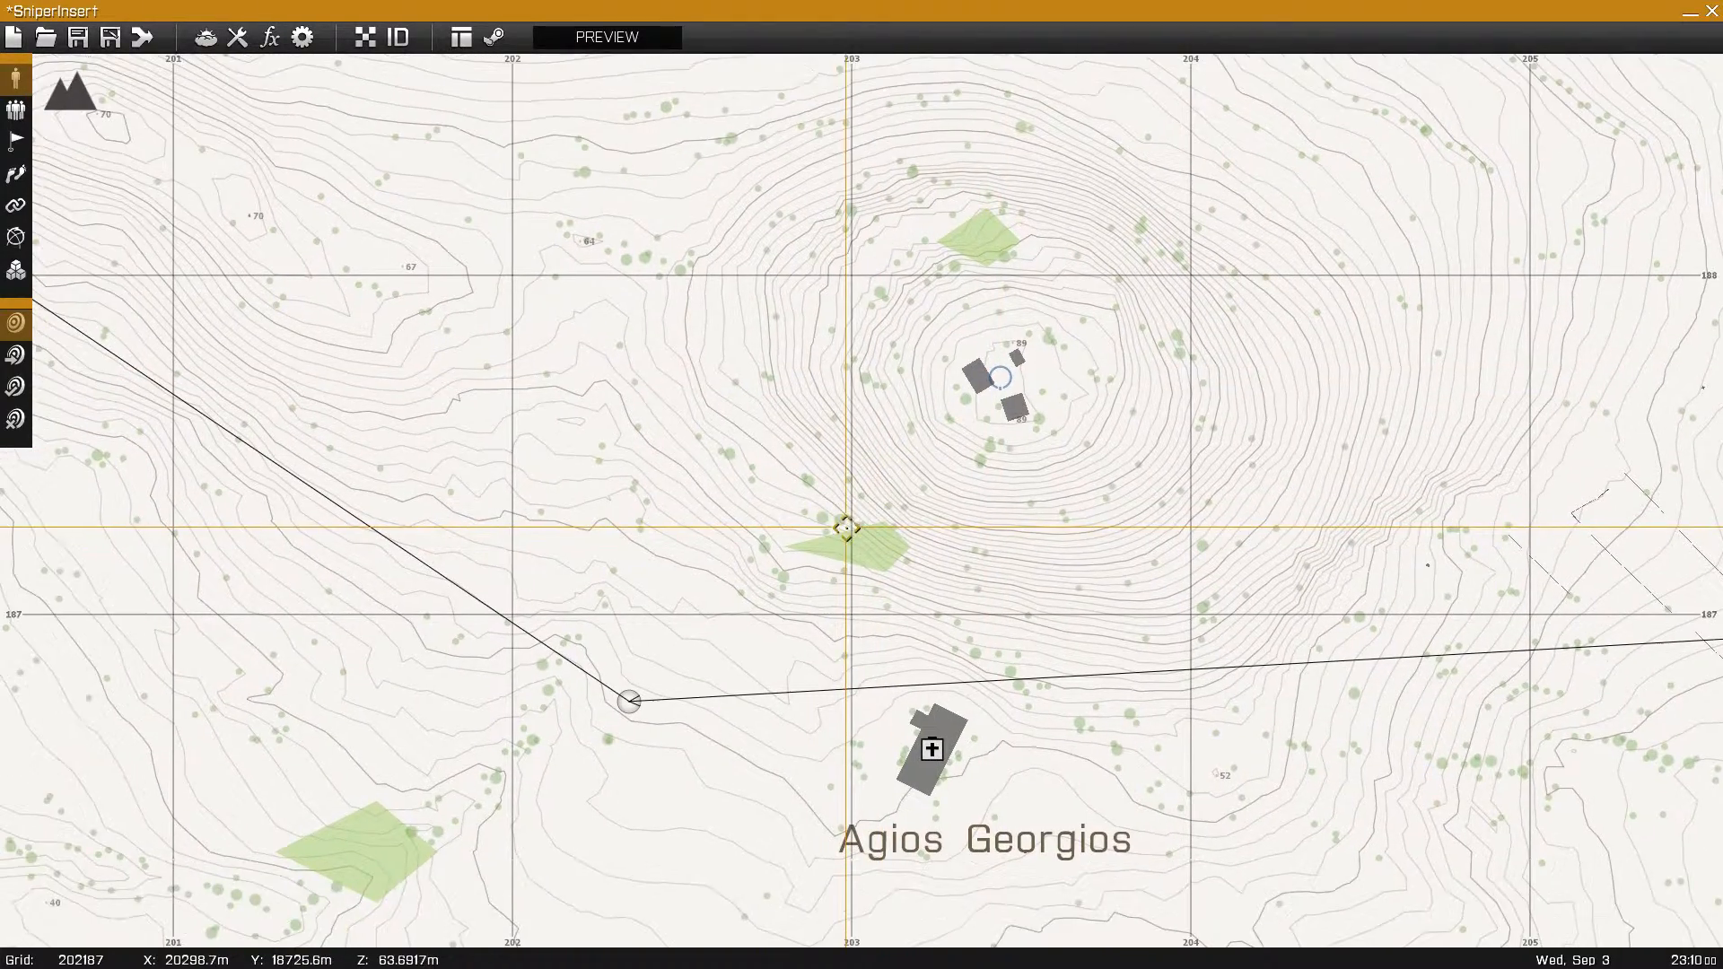
scroll(648, 803, "down", 2)
right_click_drag(671, 822, 850, 838)
right_click_drag(1008, 838, 745, 739)
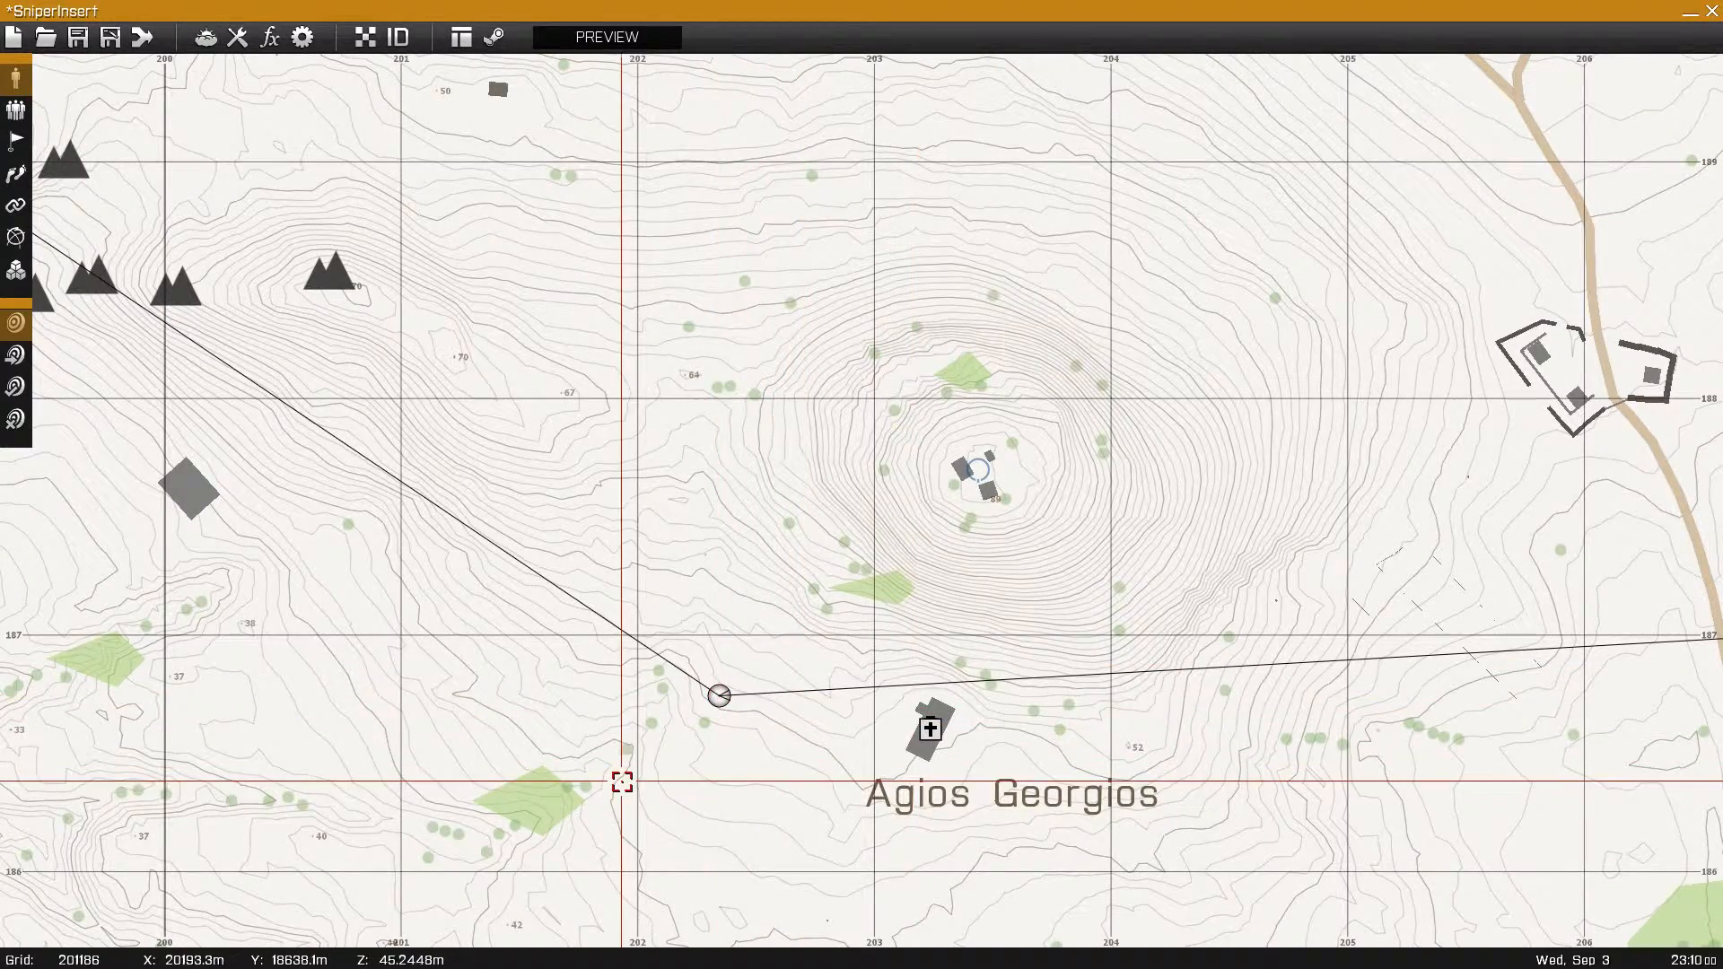
- Trace the selected route northwest from Agios Georgios, across the coast and the bay past Agia Triada, to Frini
scroll(626, 806, "down", 4)
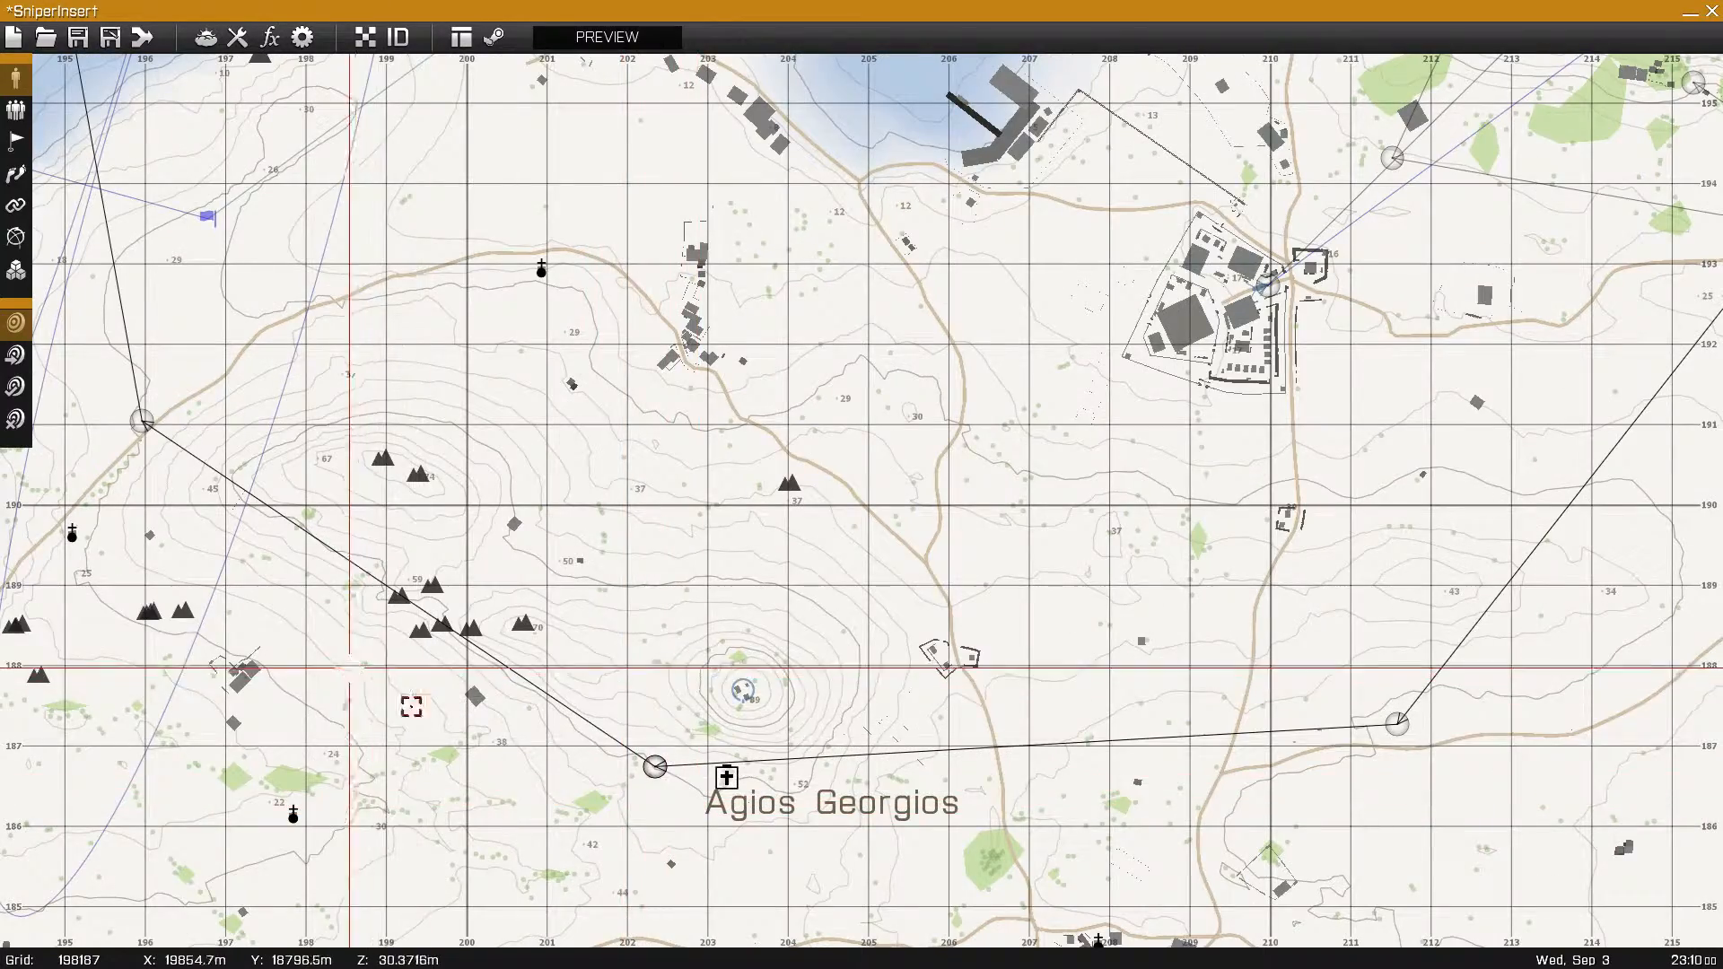
right_click_drag(408, 677, 712, 785)
right_click_drag(586, 642, 695, 589)
scroll(700, 600, "down", 3)
scroll(634, 608, "up", 1)
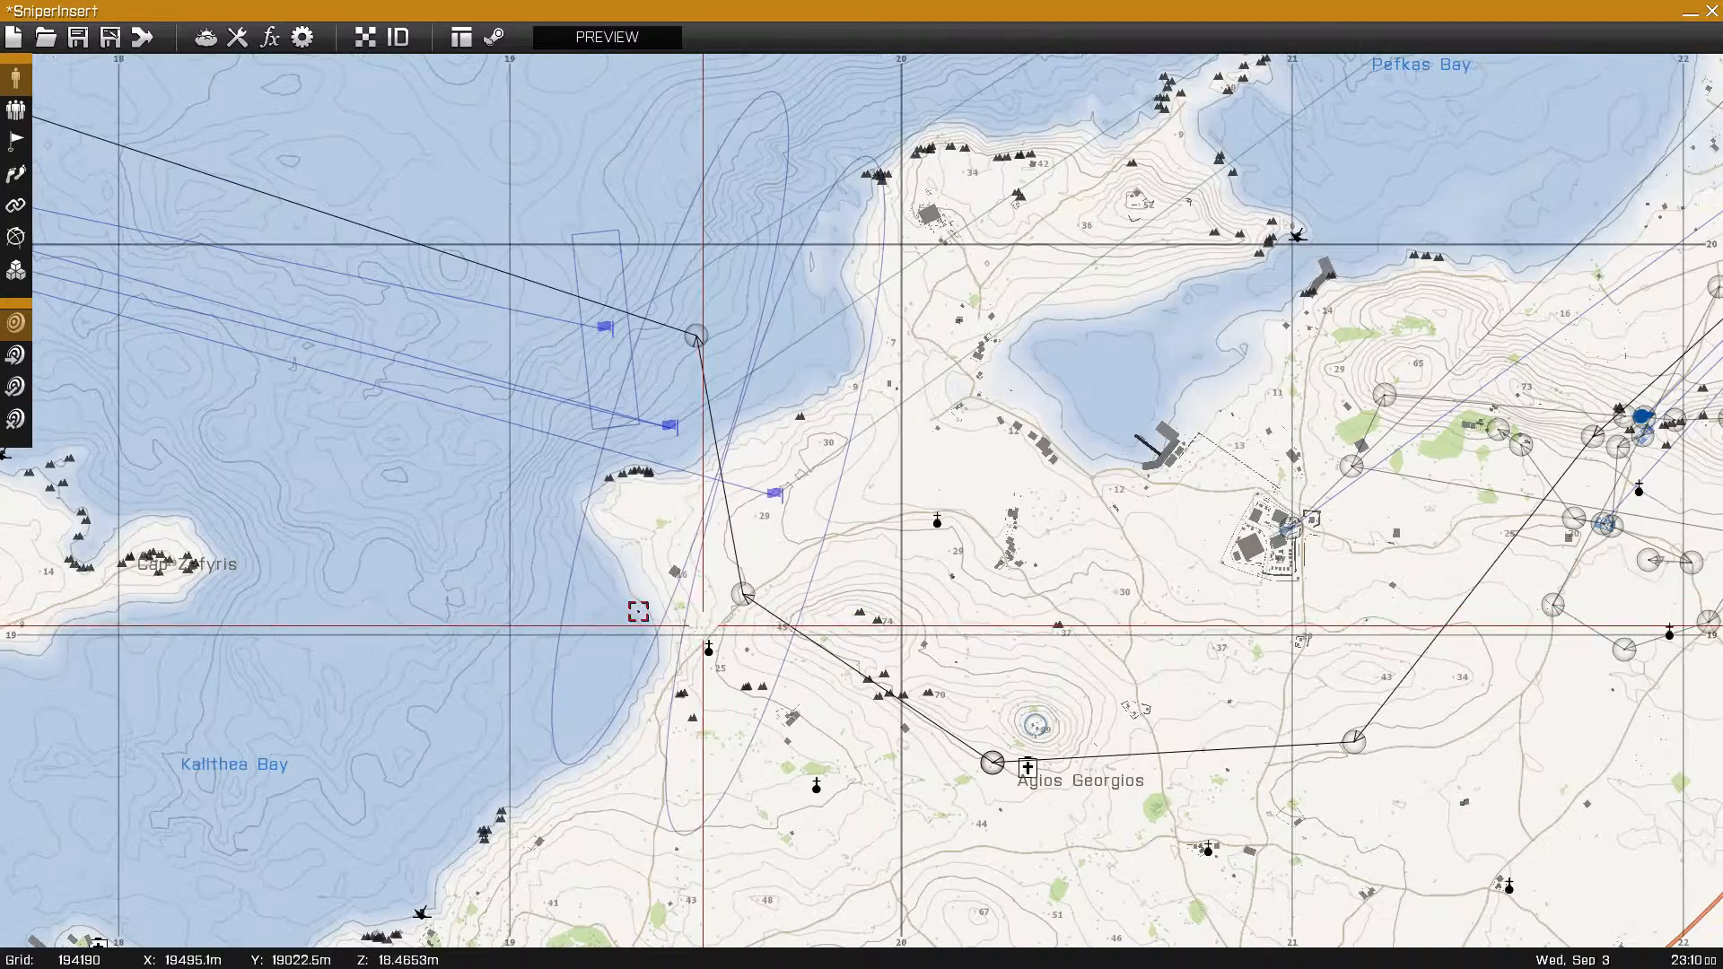
right_click_drag(493, 551, 579, 702)
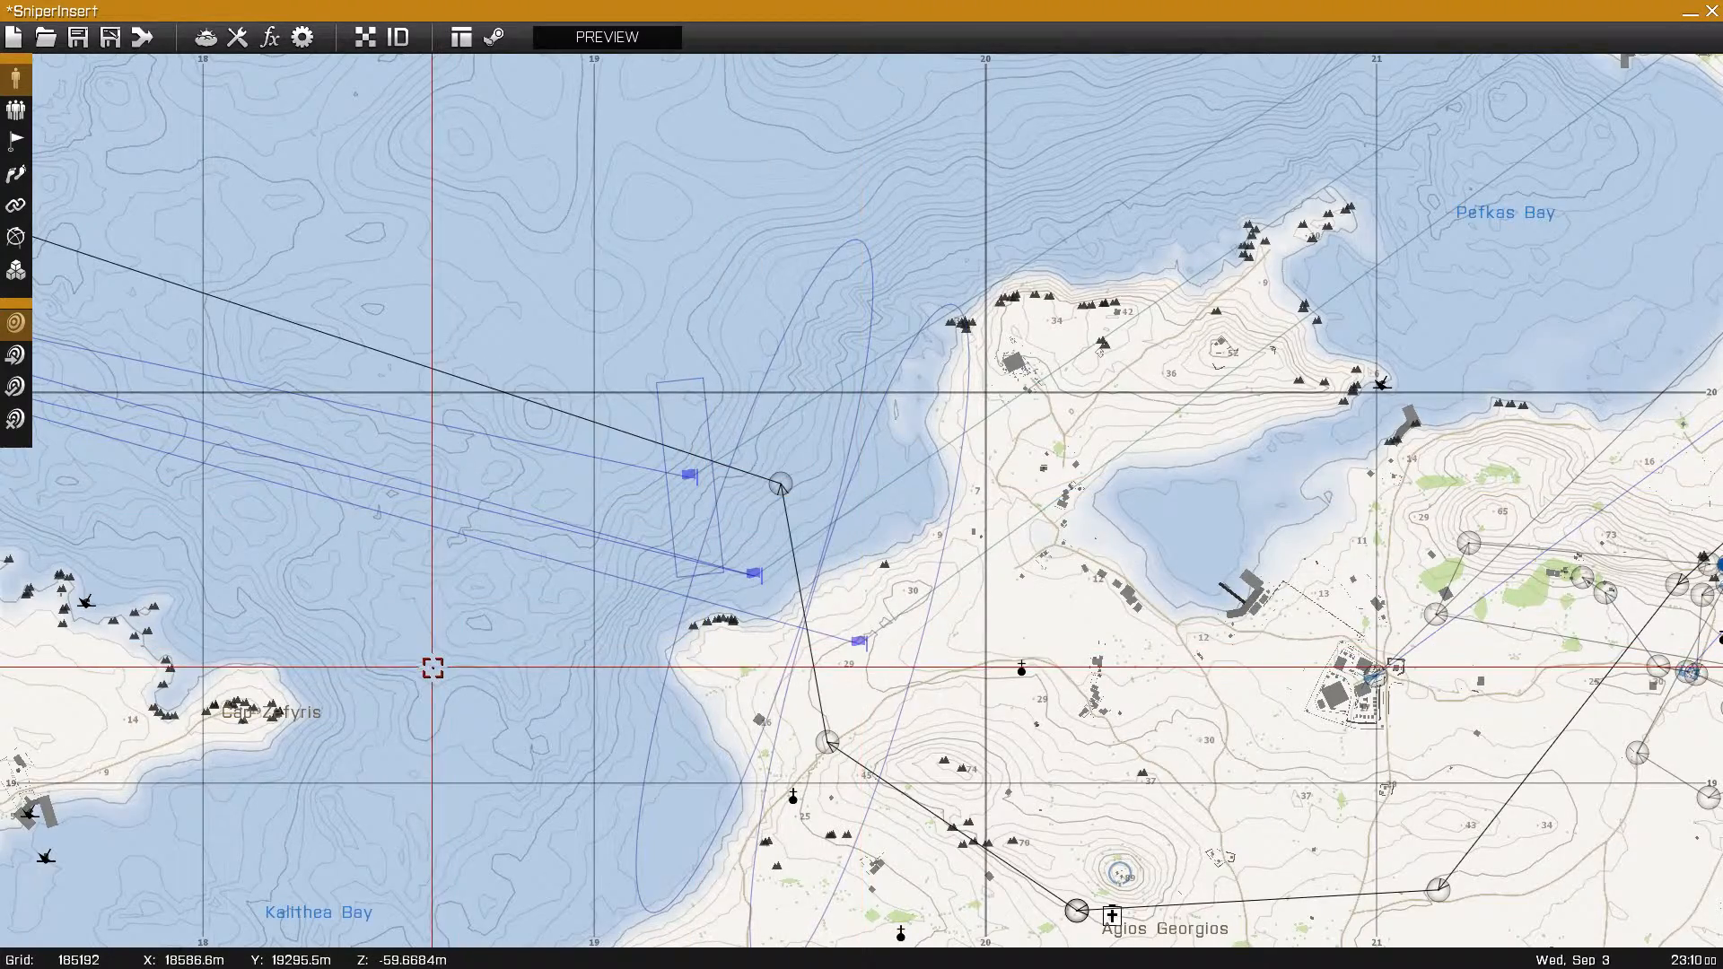
scroll(432, 668, "down", 4)
right_click_drag(401, 680, 1031, 692)
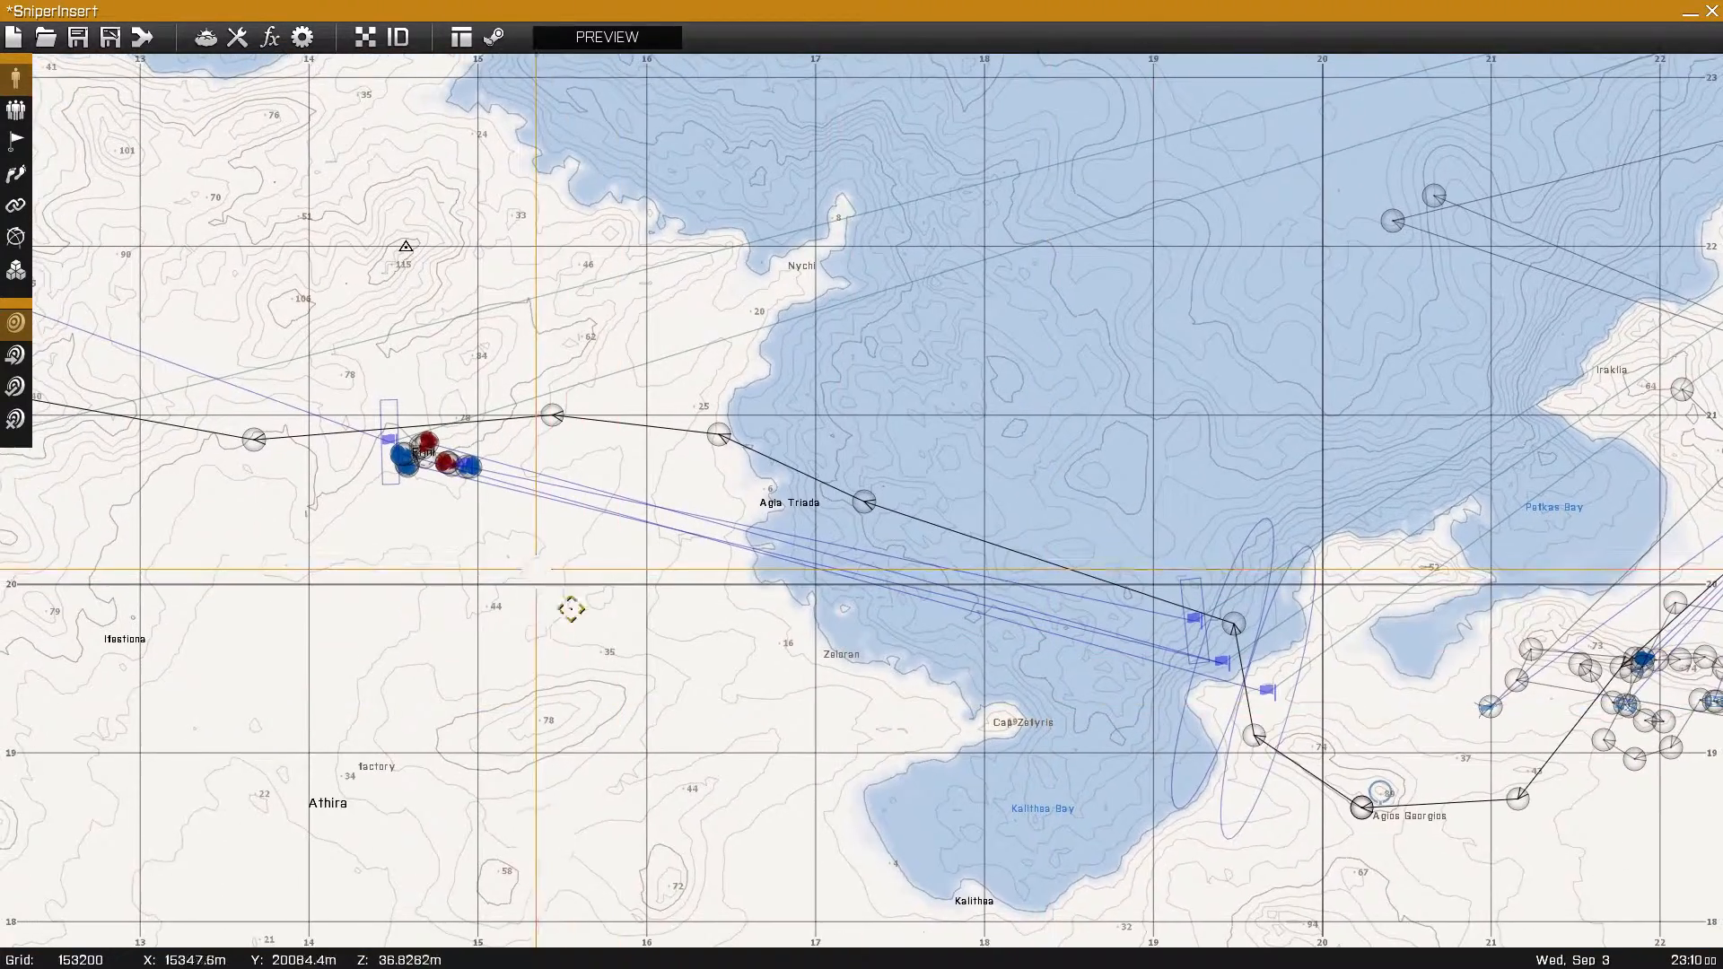
- Examine the red and blue squads, their waypoints and the trigger areas in and east of Frini
scroll(547, 585, "up", 6)
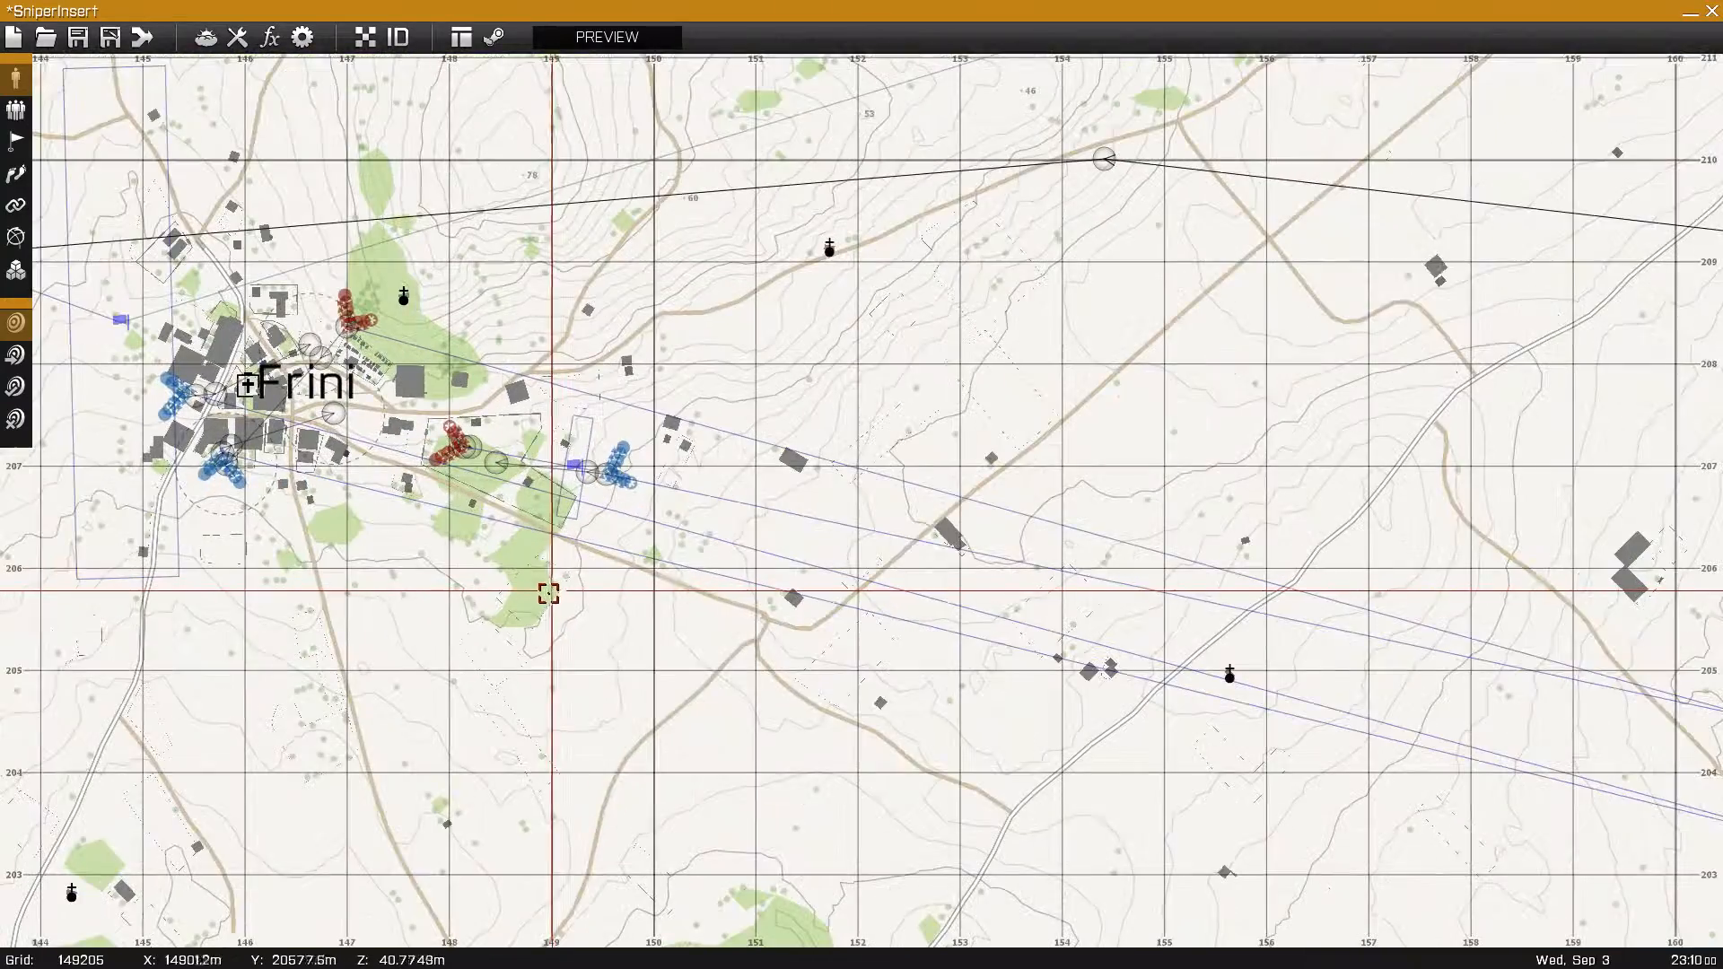
right_click_drag(548, 593, 793, 796)
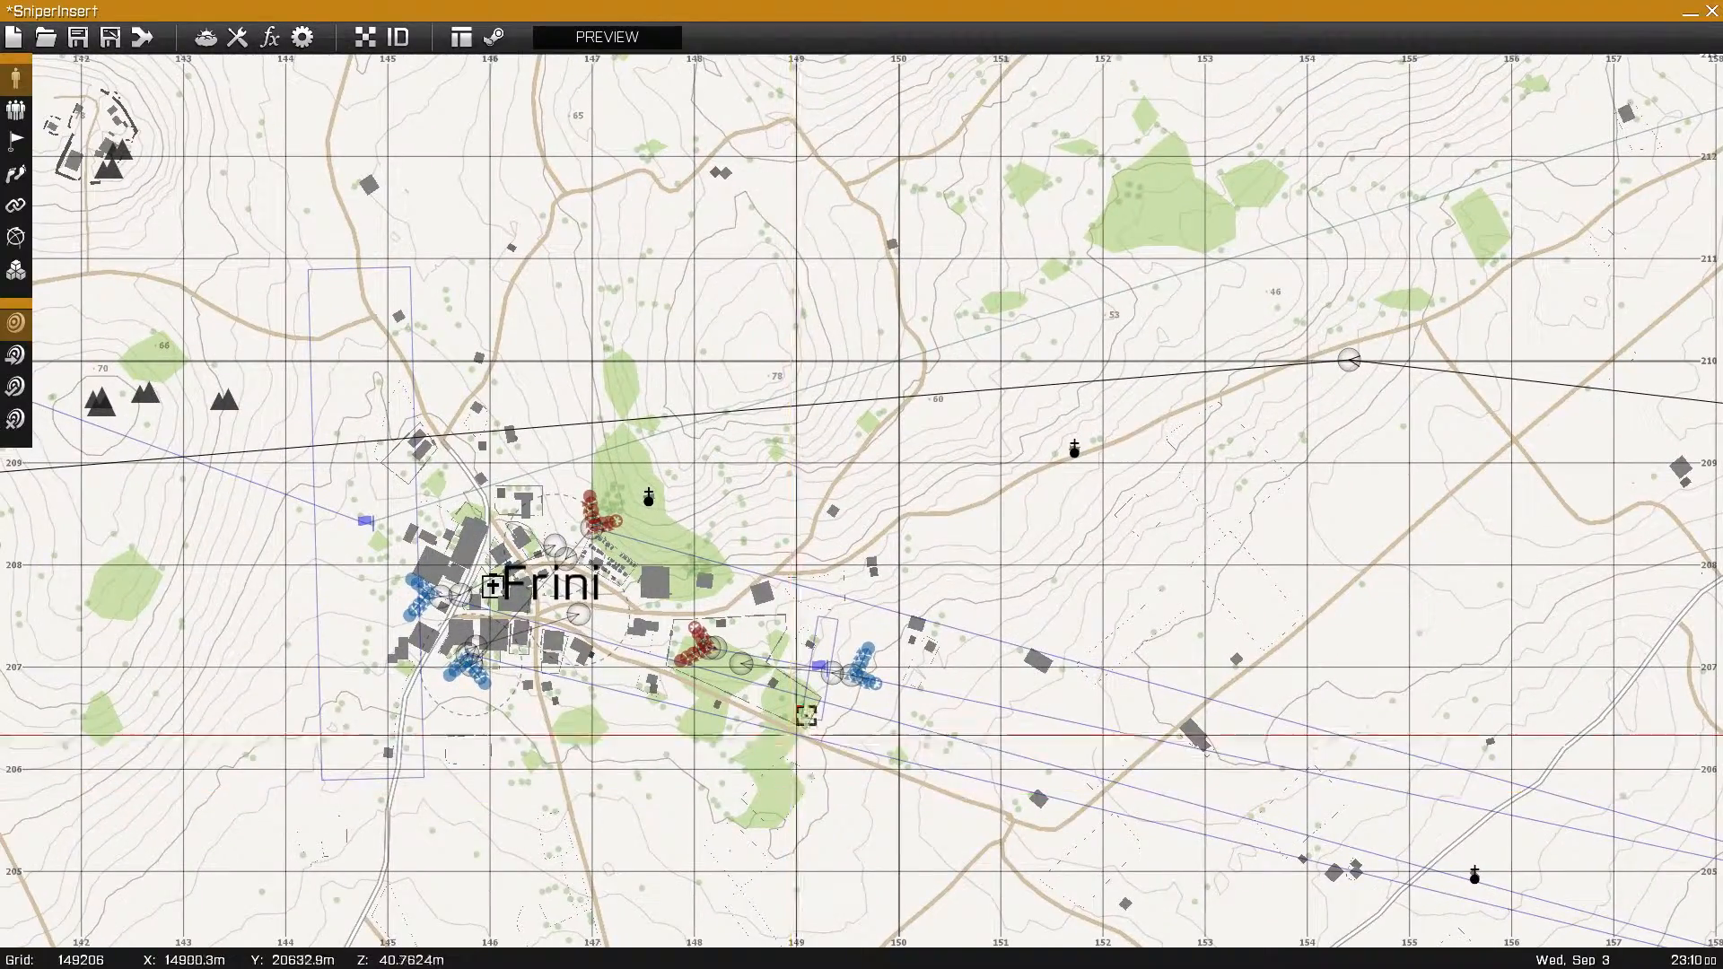
scroll(825, 666, "up", 5)
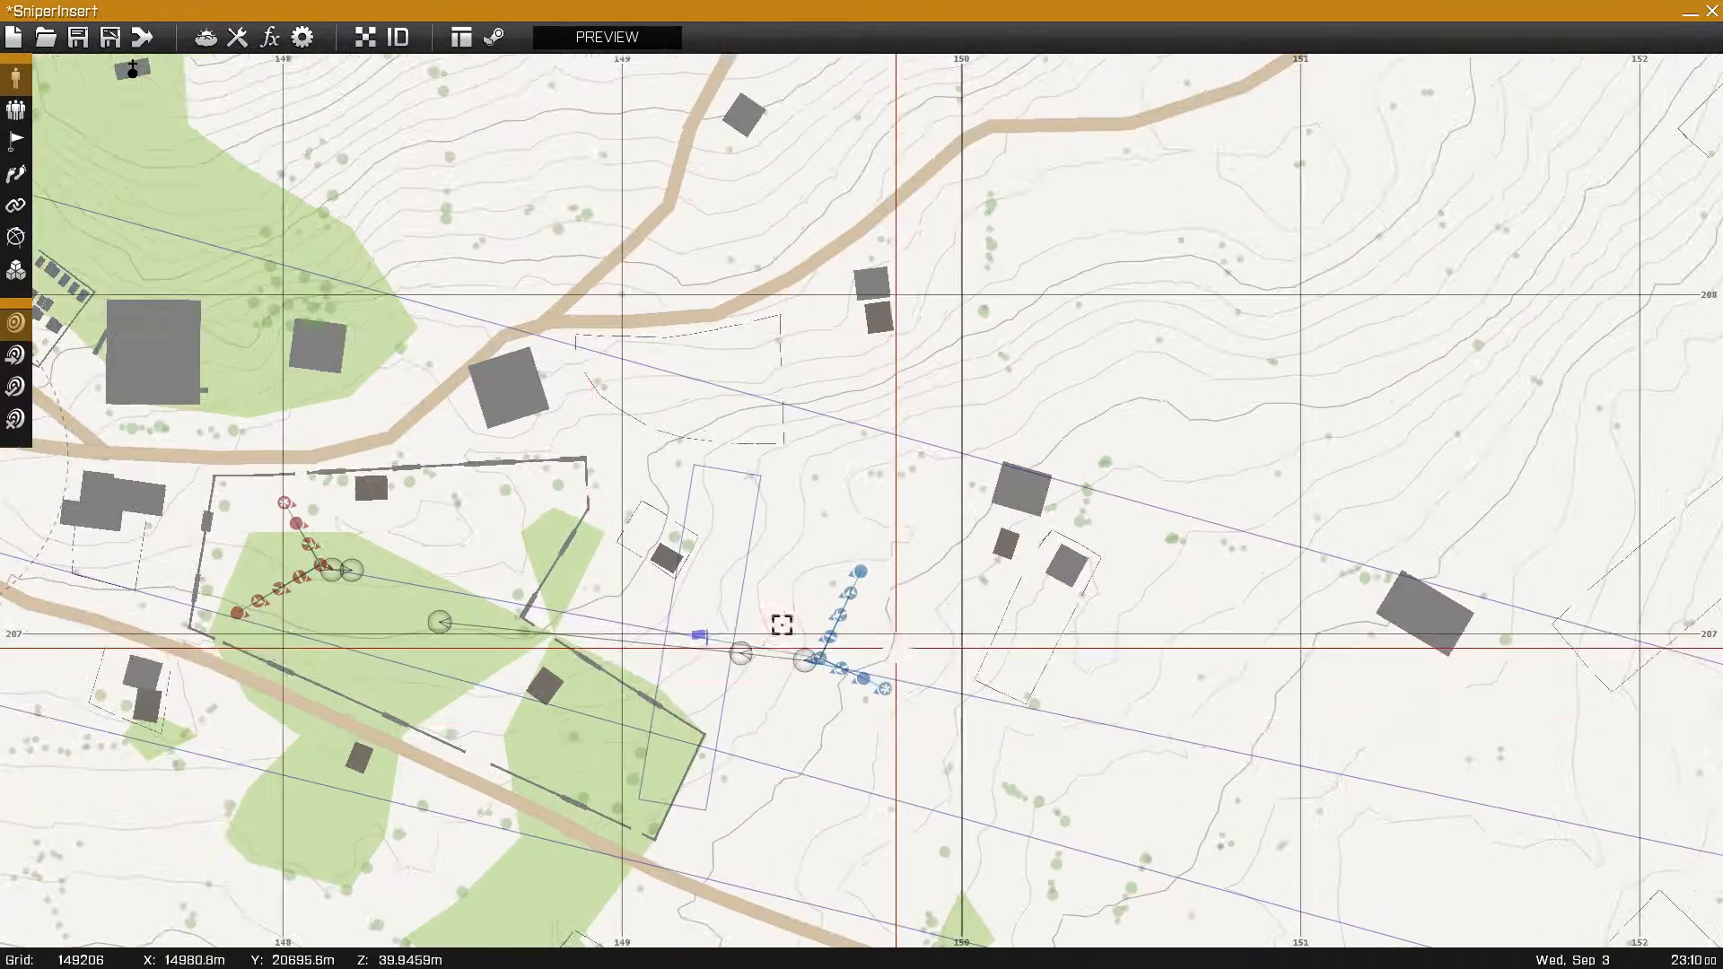
right_click_drag(573, 741, 978, 705)
scroll(978, 705, "down", 3)
right_click_drag(788, 797, 748, 740)
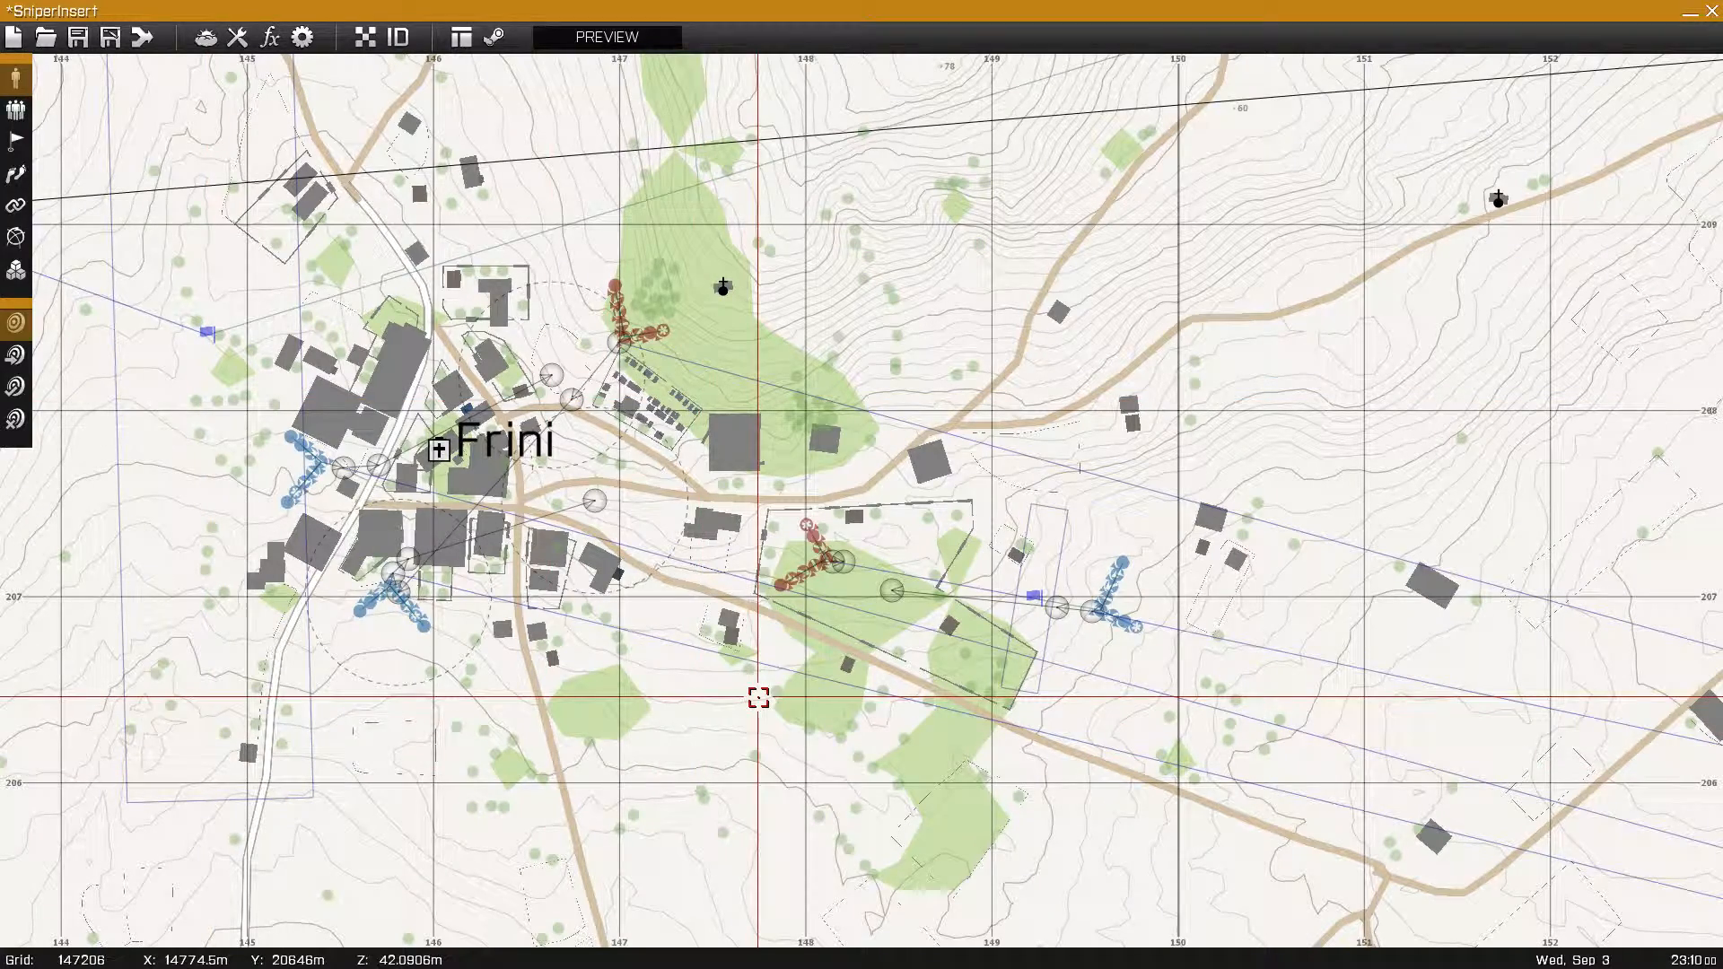
- Survey the surroundings of Frini and trace the flight route past the town to the next waypoint in the west
scroll(755, 693, "down", 3)
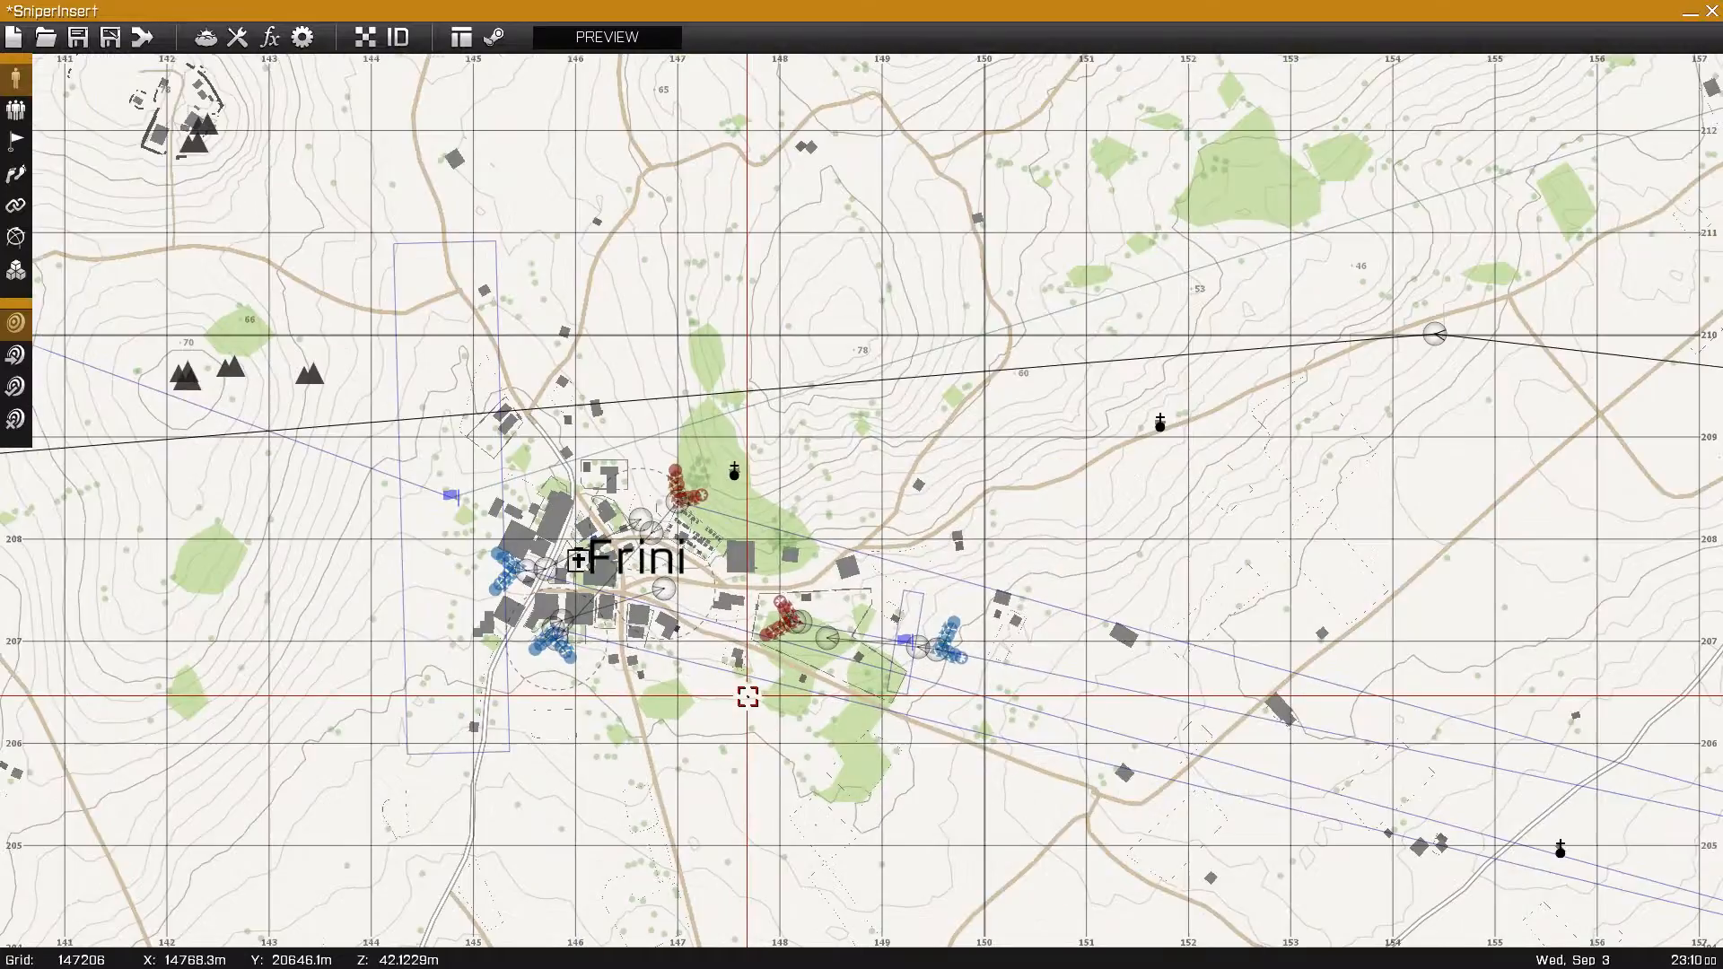
right_click_drag(750, 739, 665, 674)
scroll(665, 674, "down", 1)
scroll(674, 686, "down", 2)
right_click_drag(730, 730, 454, 550)
right_click_drag(983, 766, 1245, 772)
scroll(1068, 731, "down", 1)
scroll(628, 619, "up", 1)
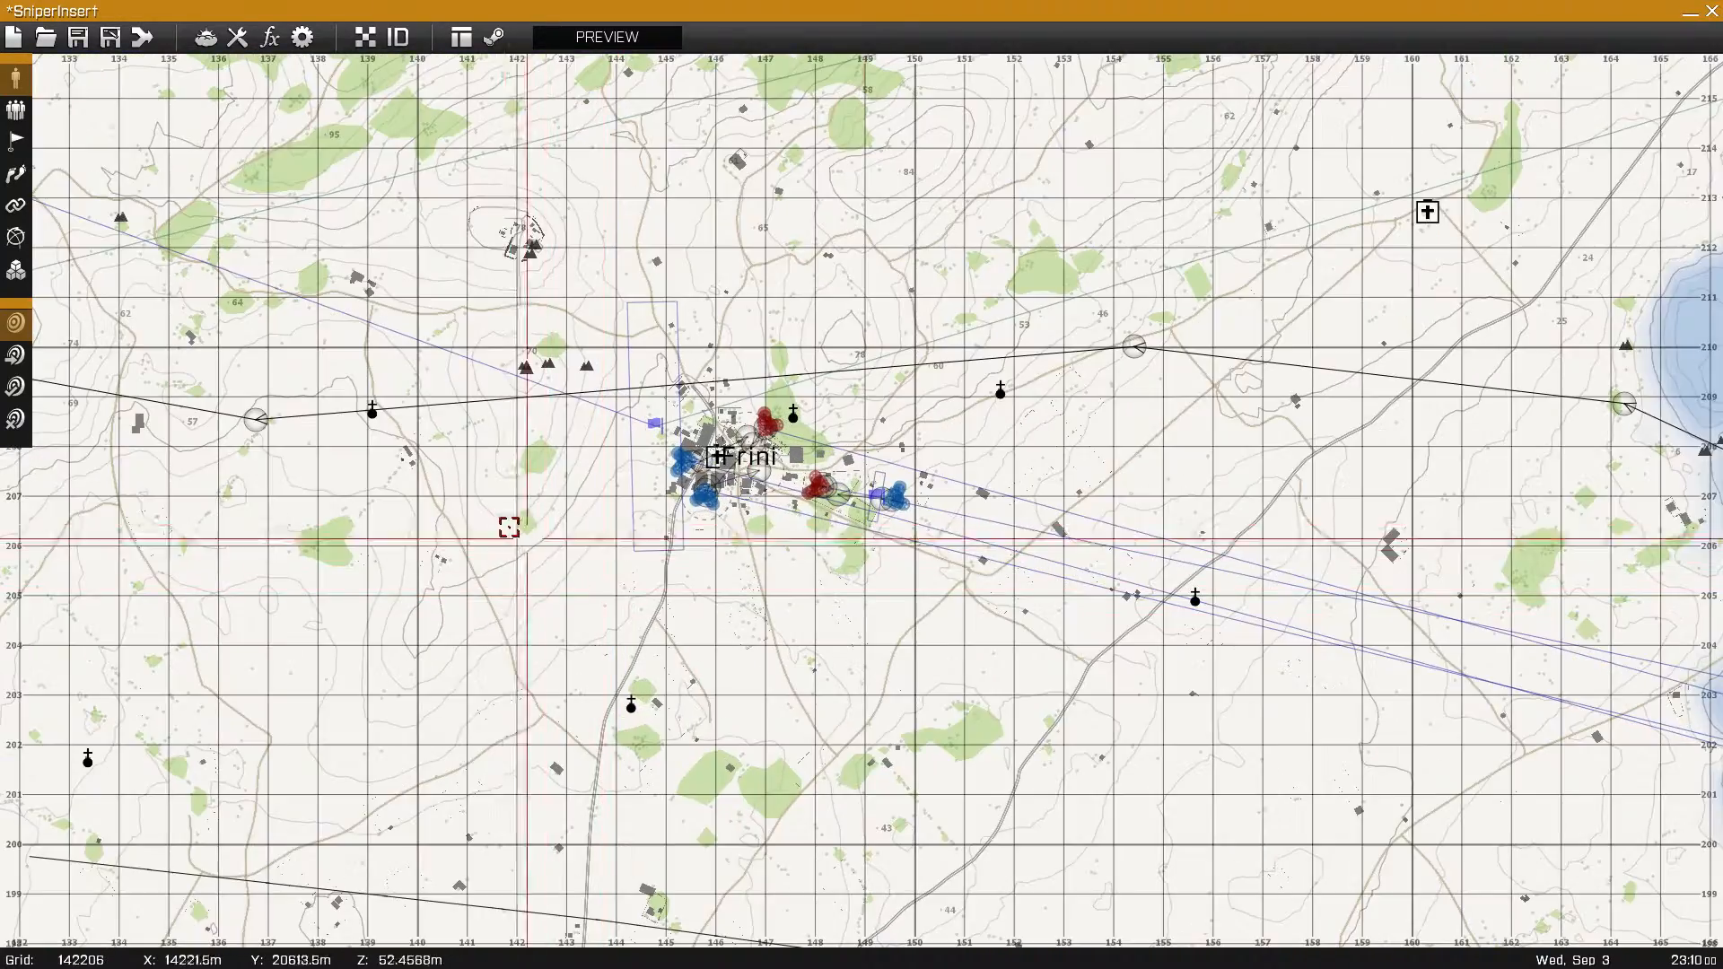
scroll(501, 511, "up", 1)
right_click_drag(502, 511, 837, 762)
scroll(837, 762, "down", 1)
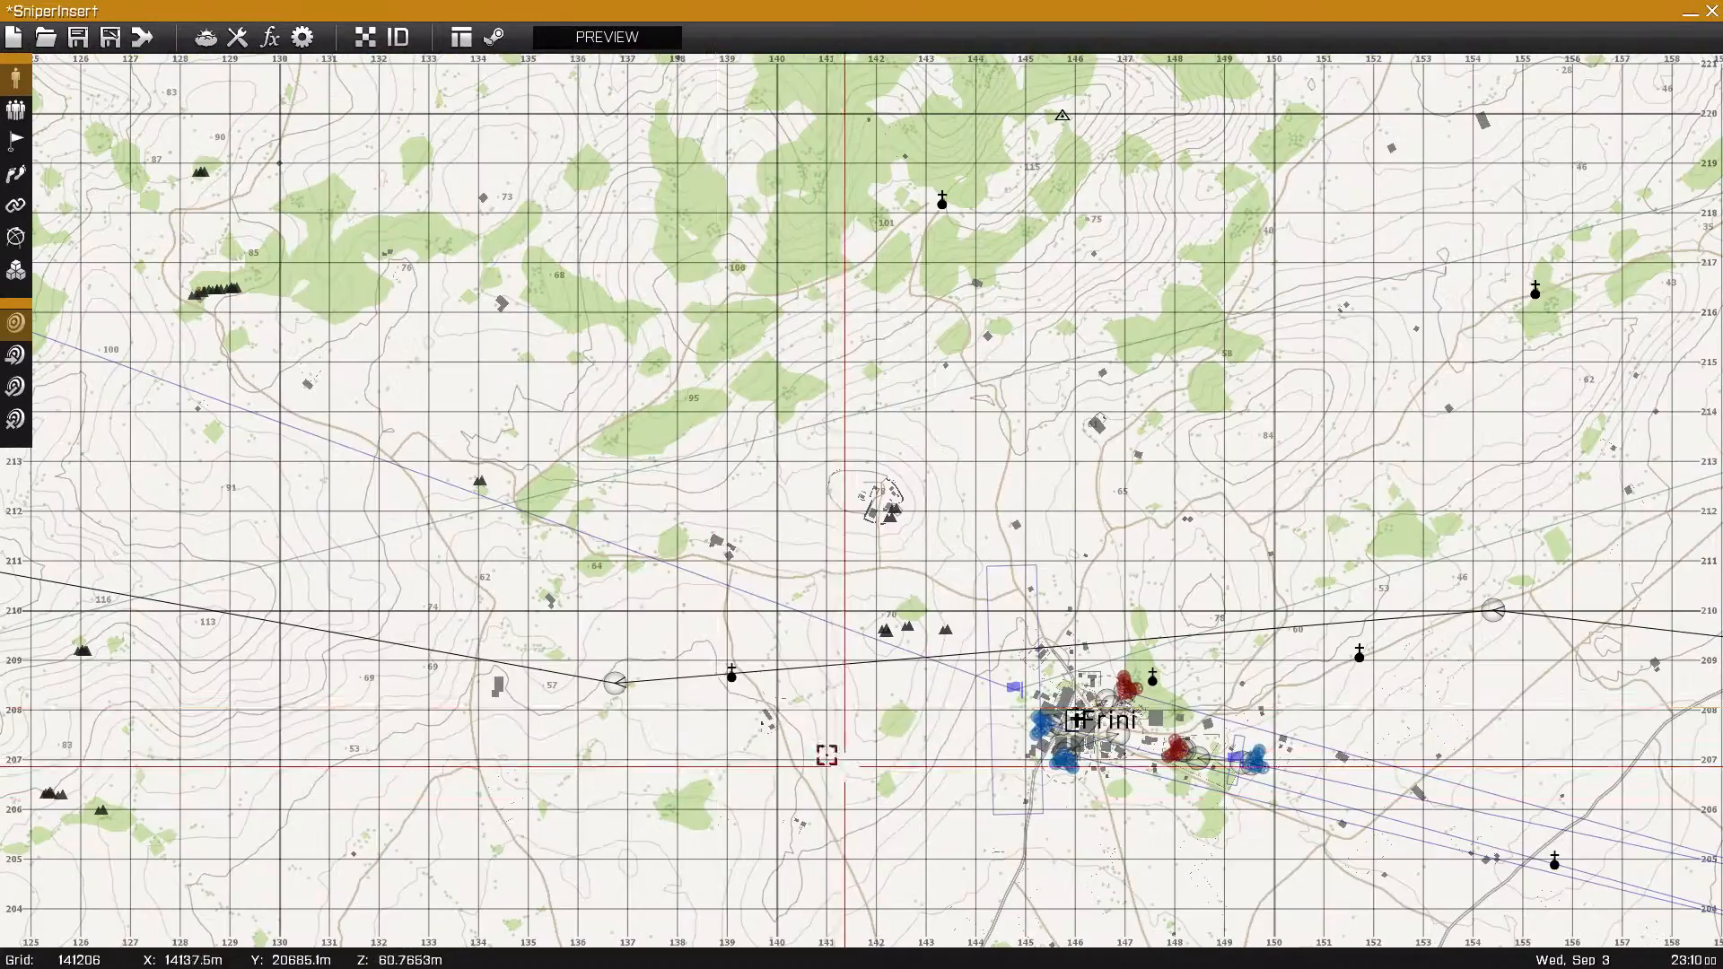
- Trace the link line from the trigger northwest of Frini to the purple group far to the northwest
scroll(934, 724, "up", 1)
scroll(919, 704, "up", 1)
right_click_drag(919, 703, 754, 673)
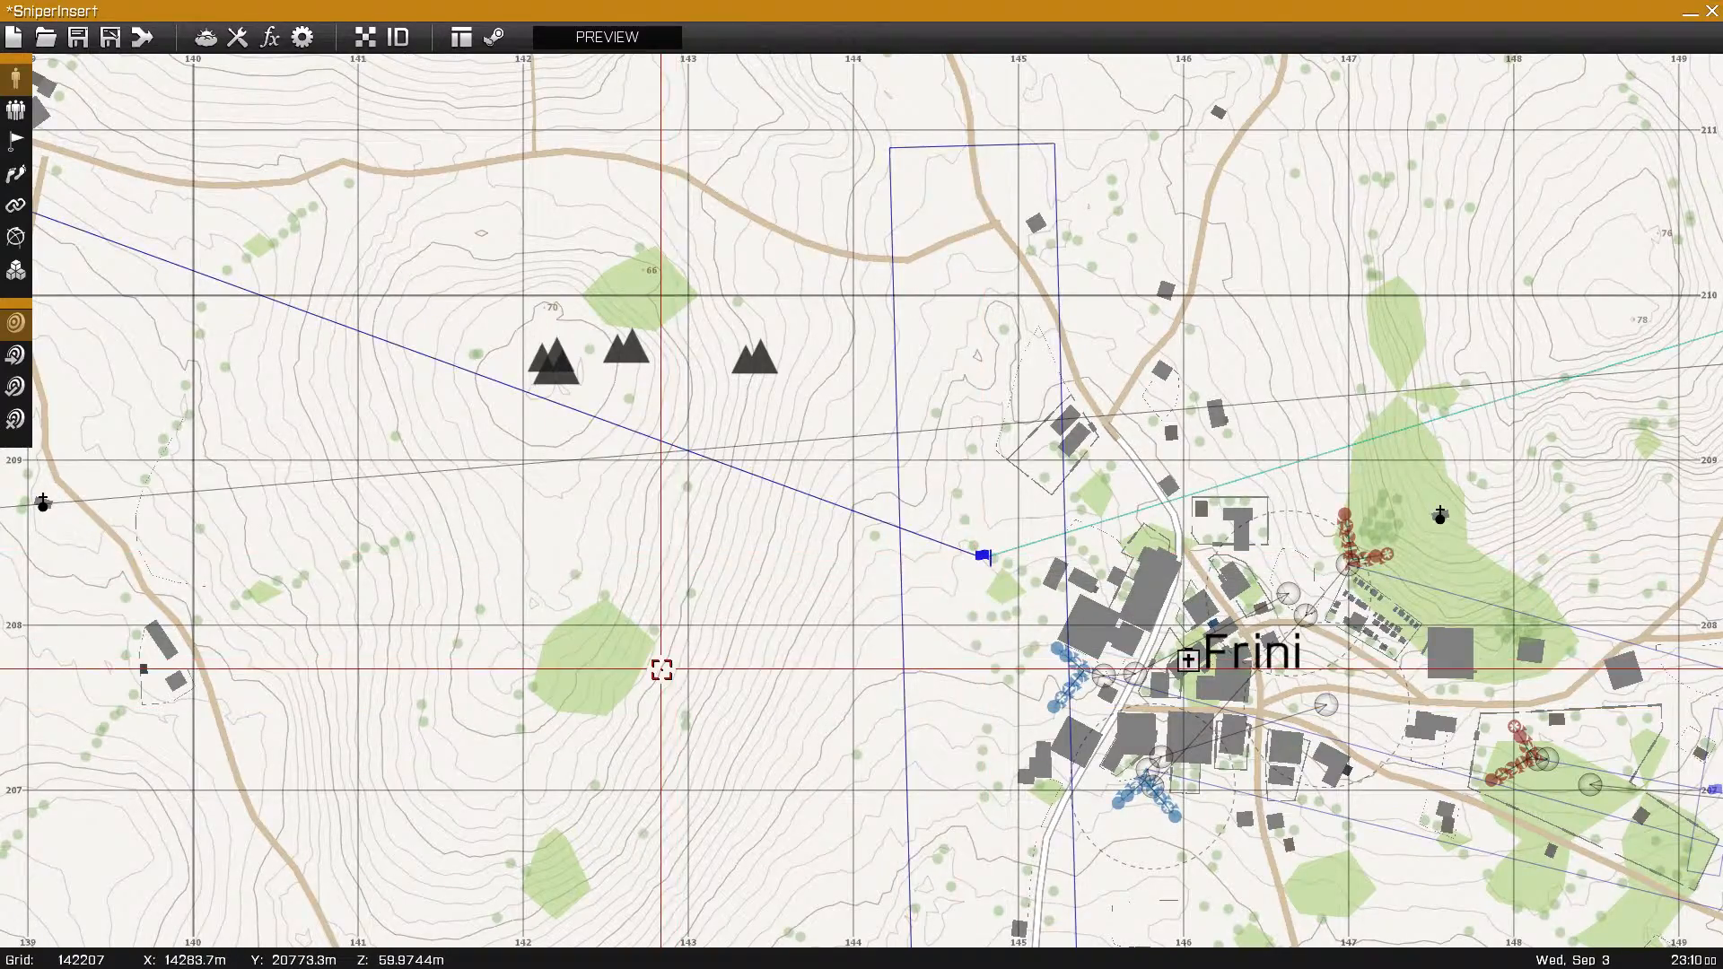
scroll(627, 708, "down", 4)
right_click_drag(445, 665, 1264, 802)
right_click_drag(637, 644, 1043, 788)
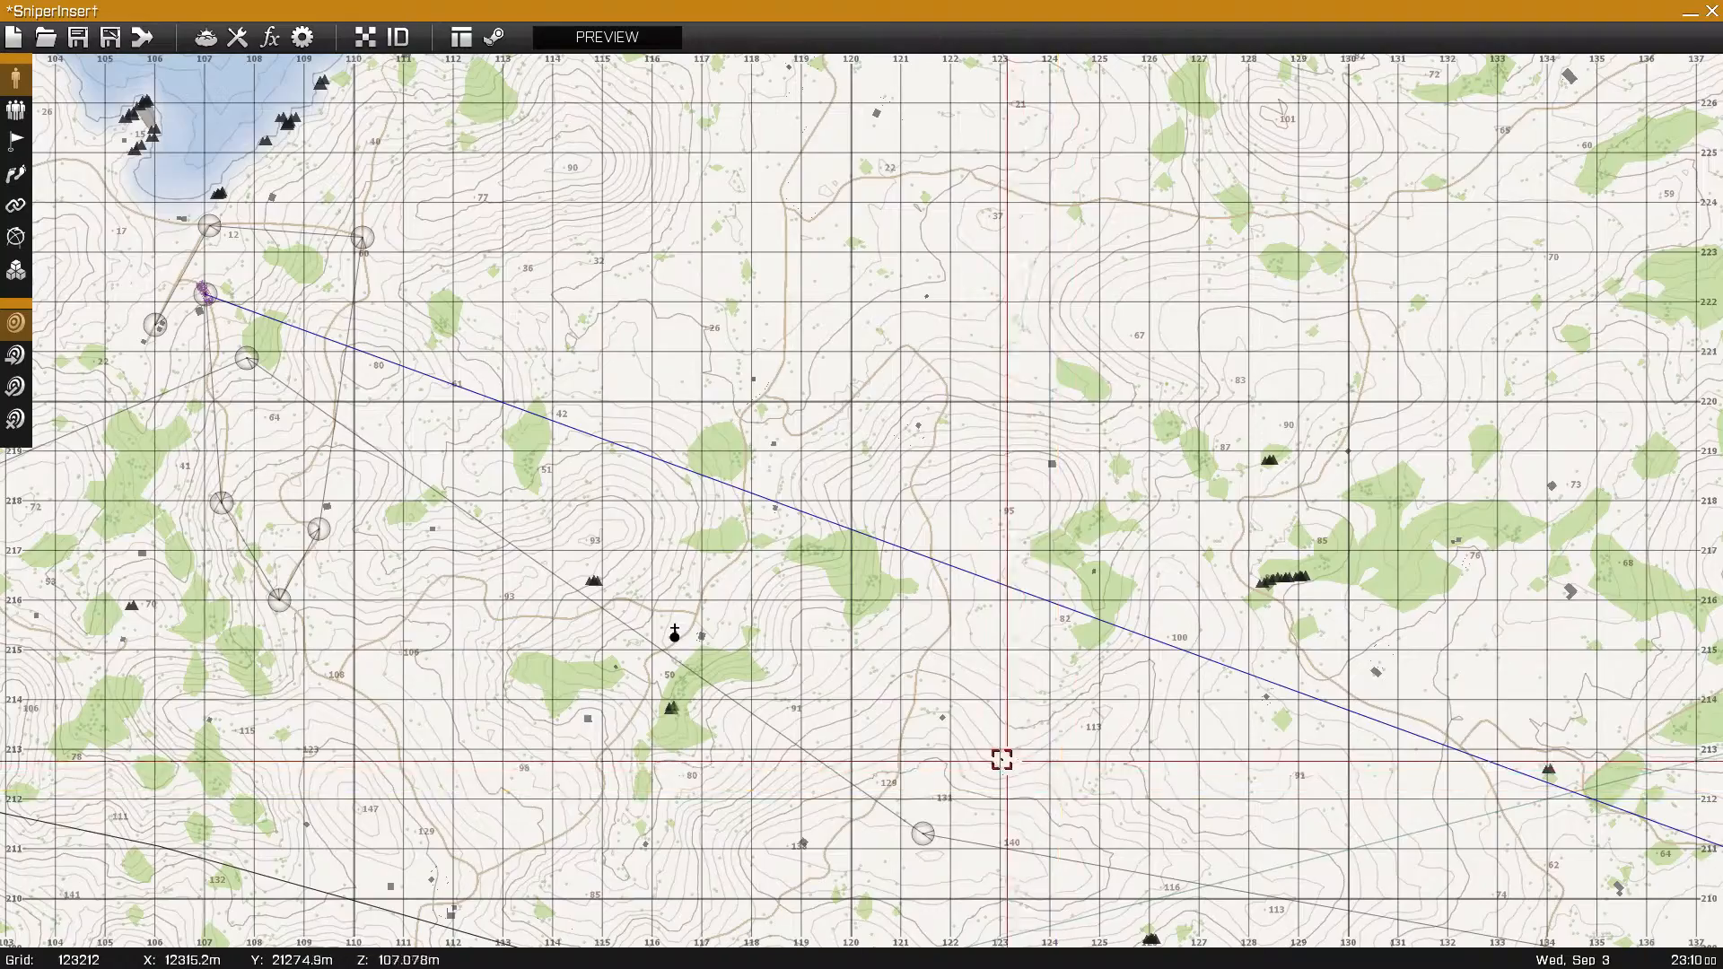
- Examine the purple group's MOVE waypoint and follow its patrol waypoints south along the road
scroll(634, 569, "up", 5)
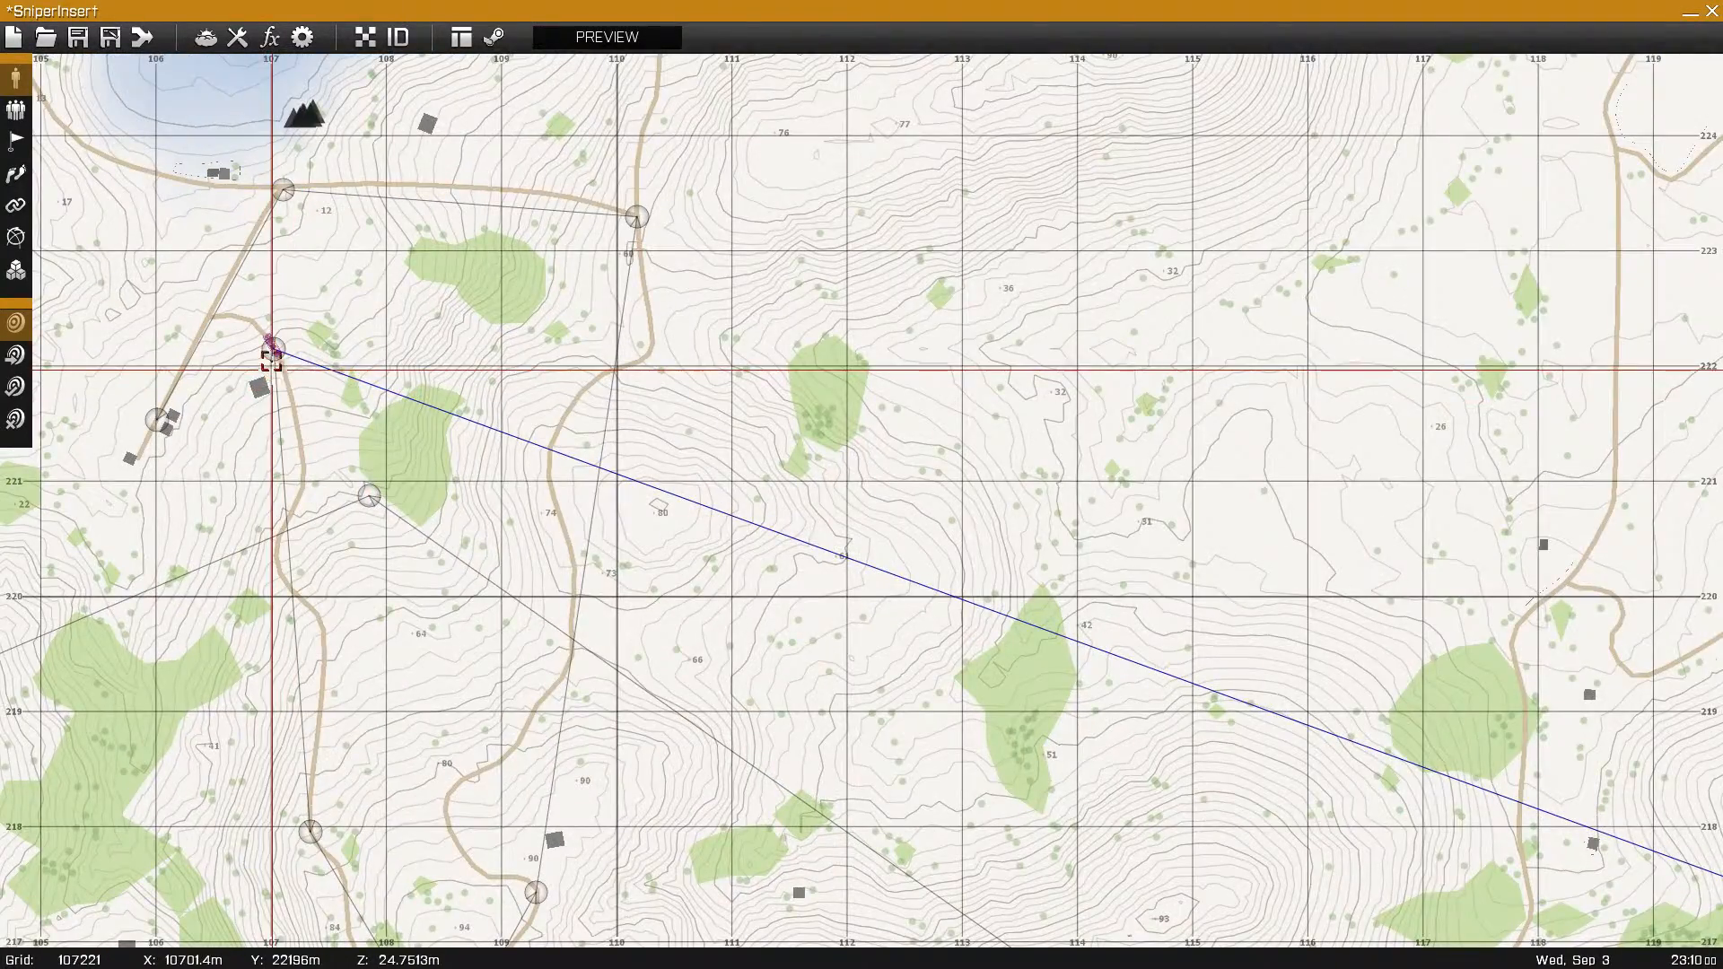
scroll(271, 359, "up", 2)
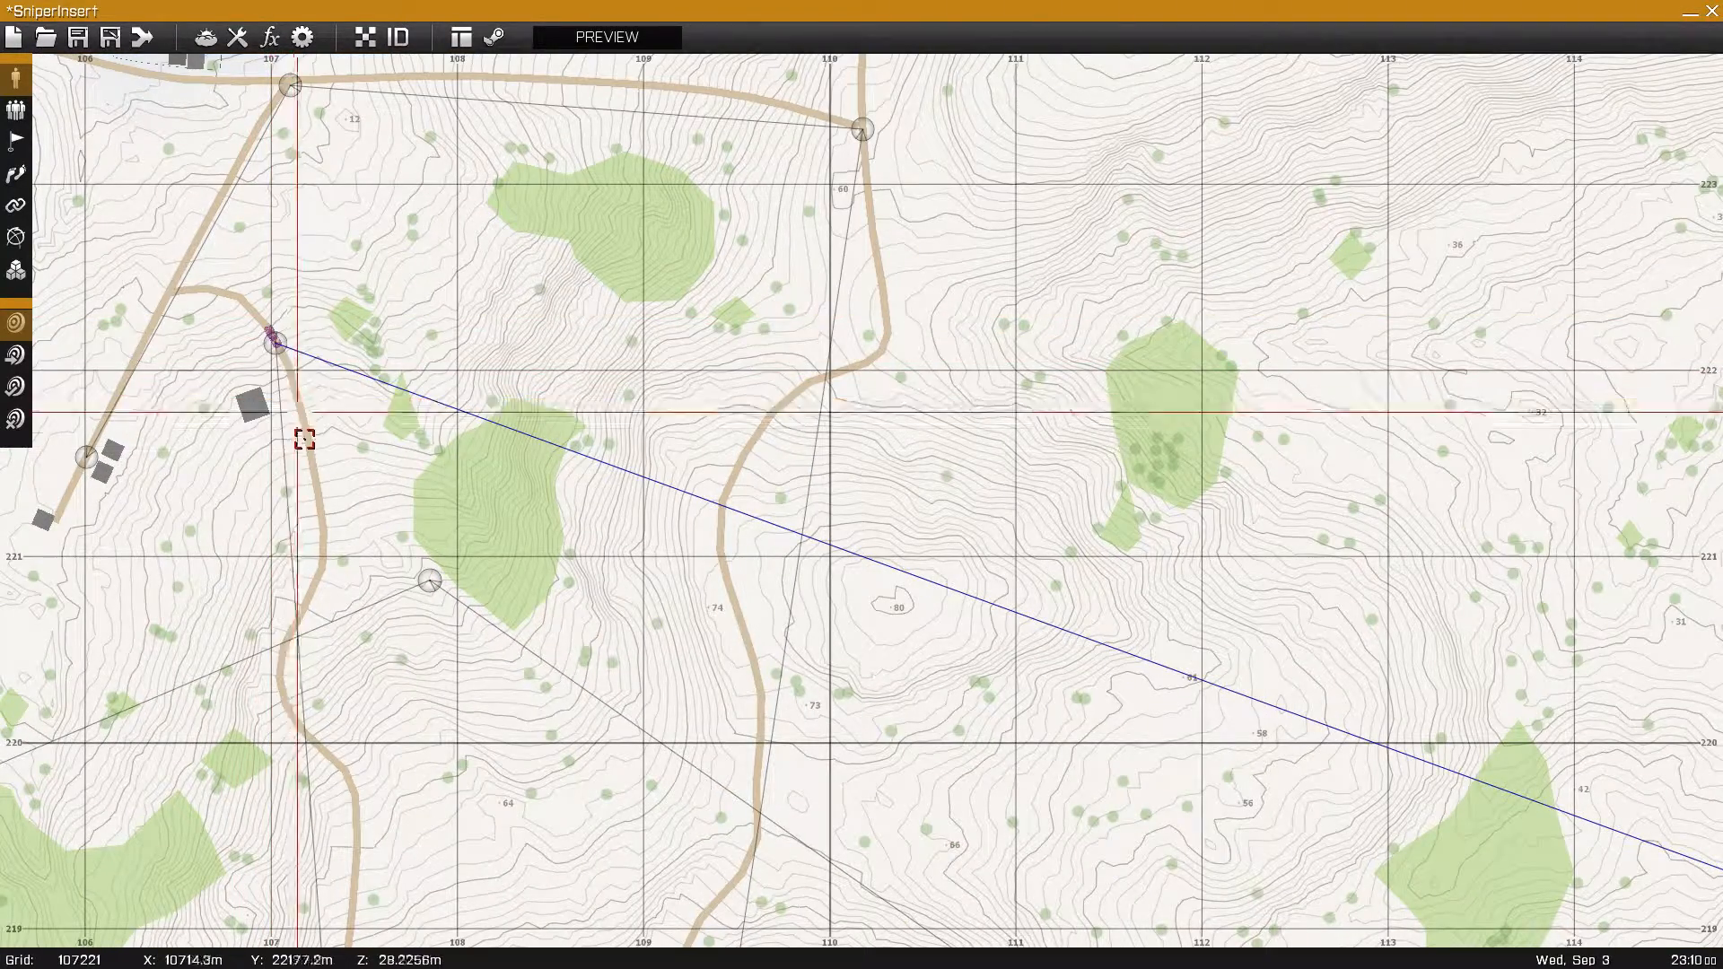
right_click_drag(343, 489, 346, 284)
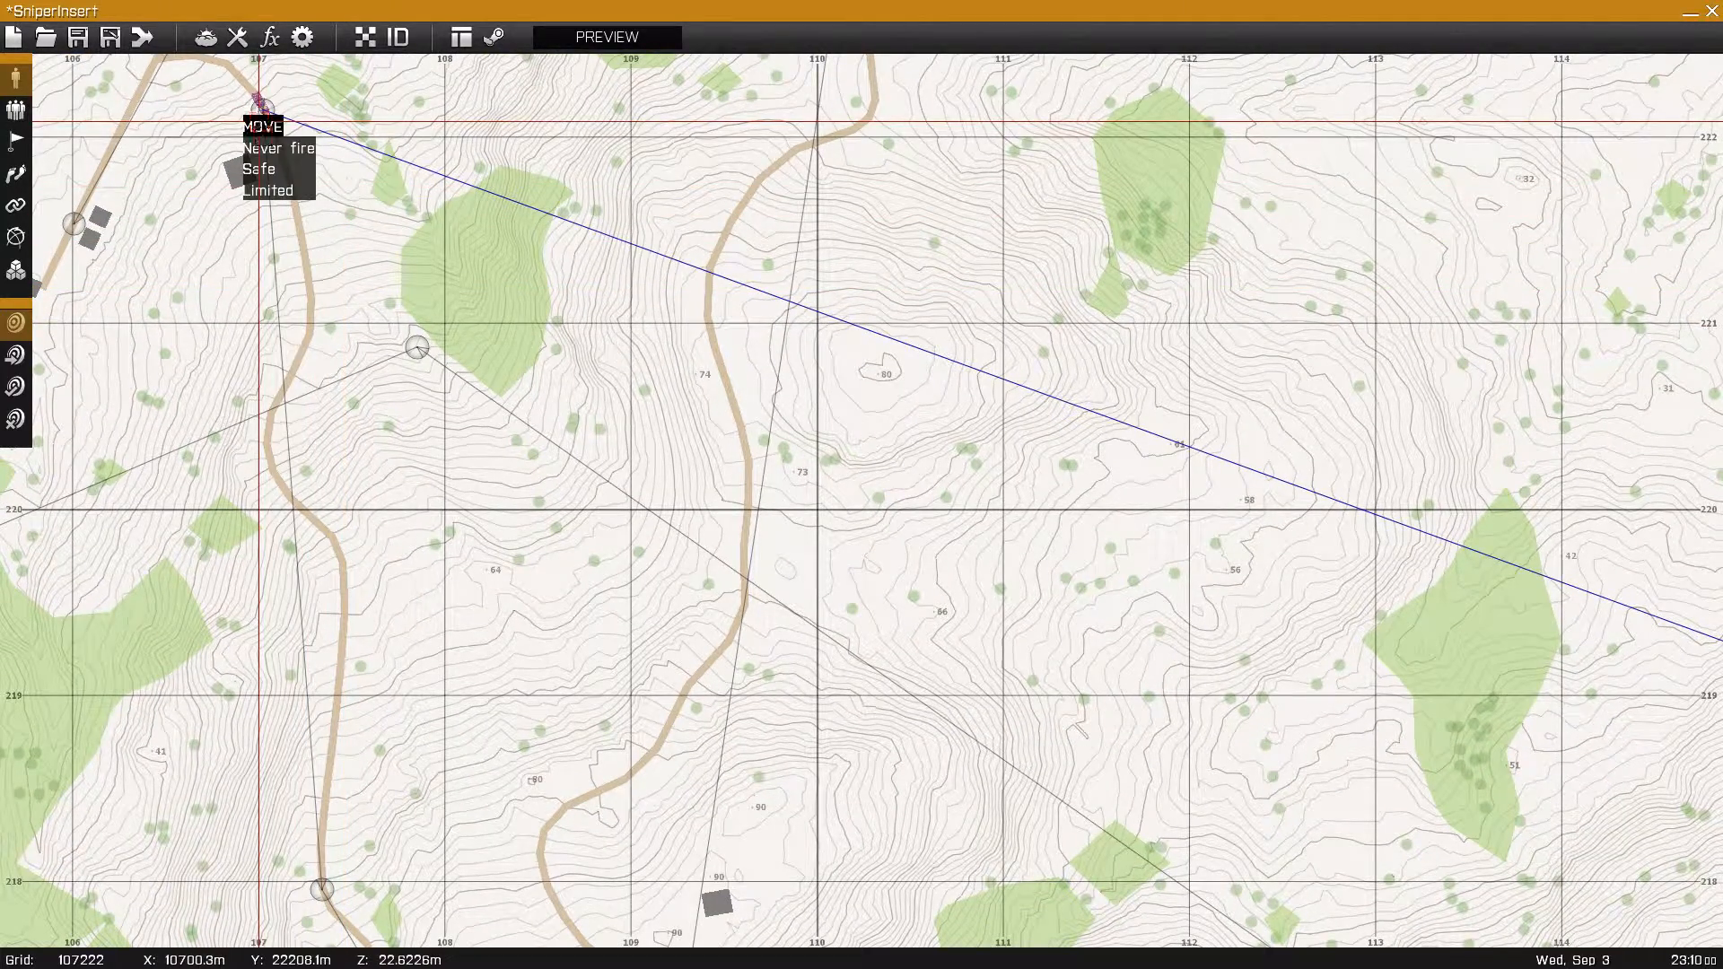
scroll(434, 601, "down", 2)
right_click_drag(435, 542, 401, 417)
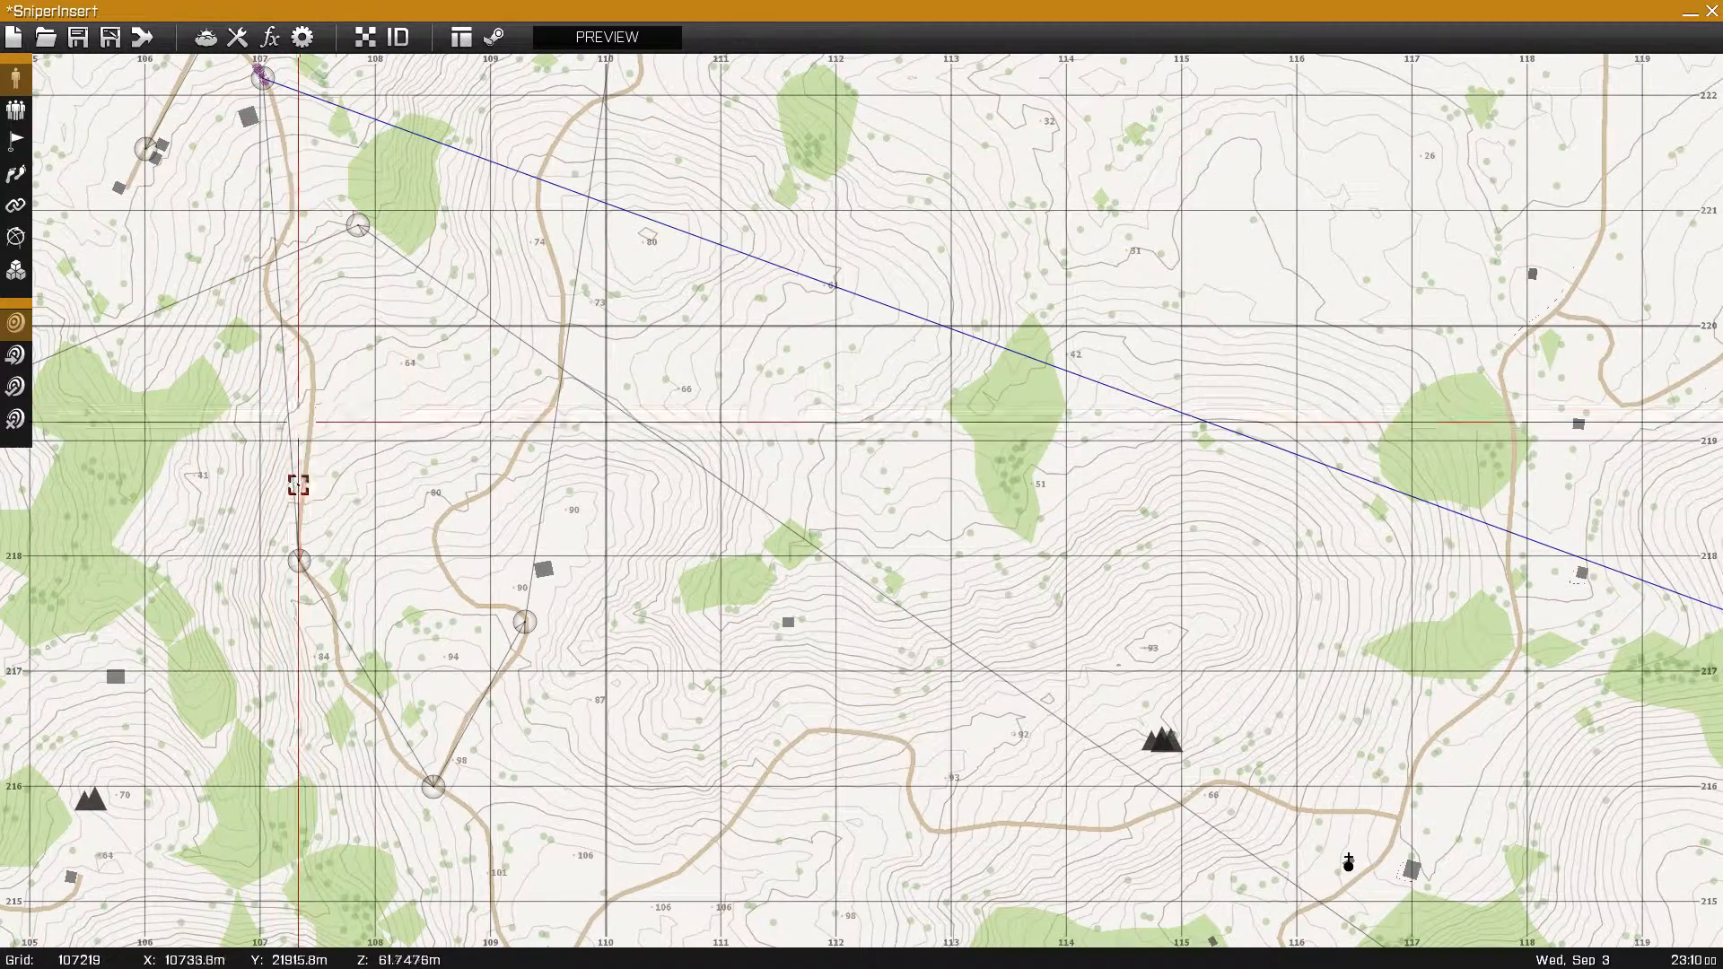
right_click_drag(461, 331, 343, 210)
- Trace the flight route from the hills southeast of the patrol loop, over the patrol area, to the waypoints south of the Synneforos wind turbines
scroll(765, 624, "down", 3)
right_click_drag(873, 700, 708, 369)
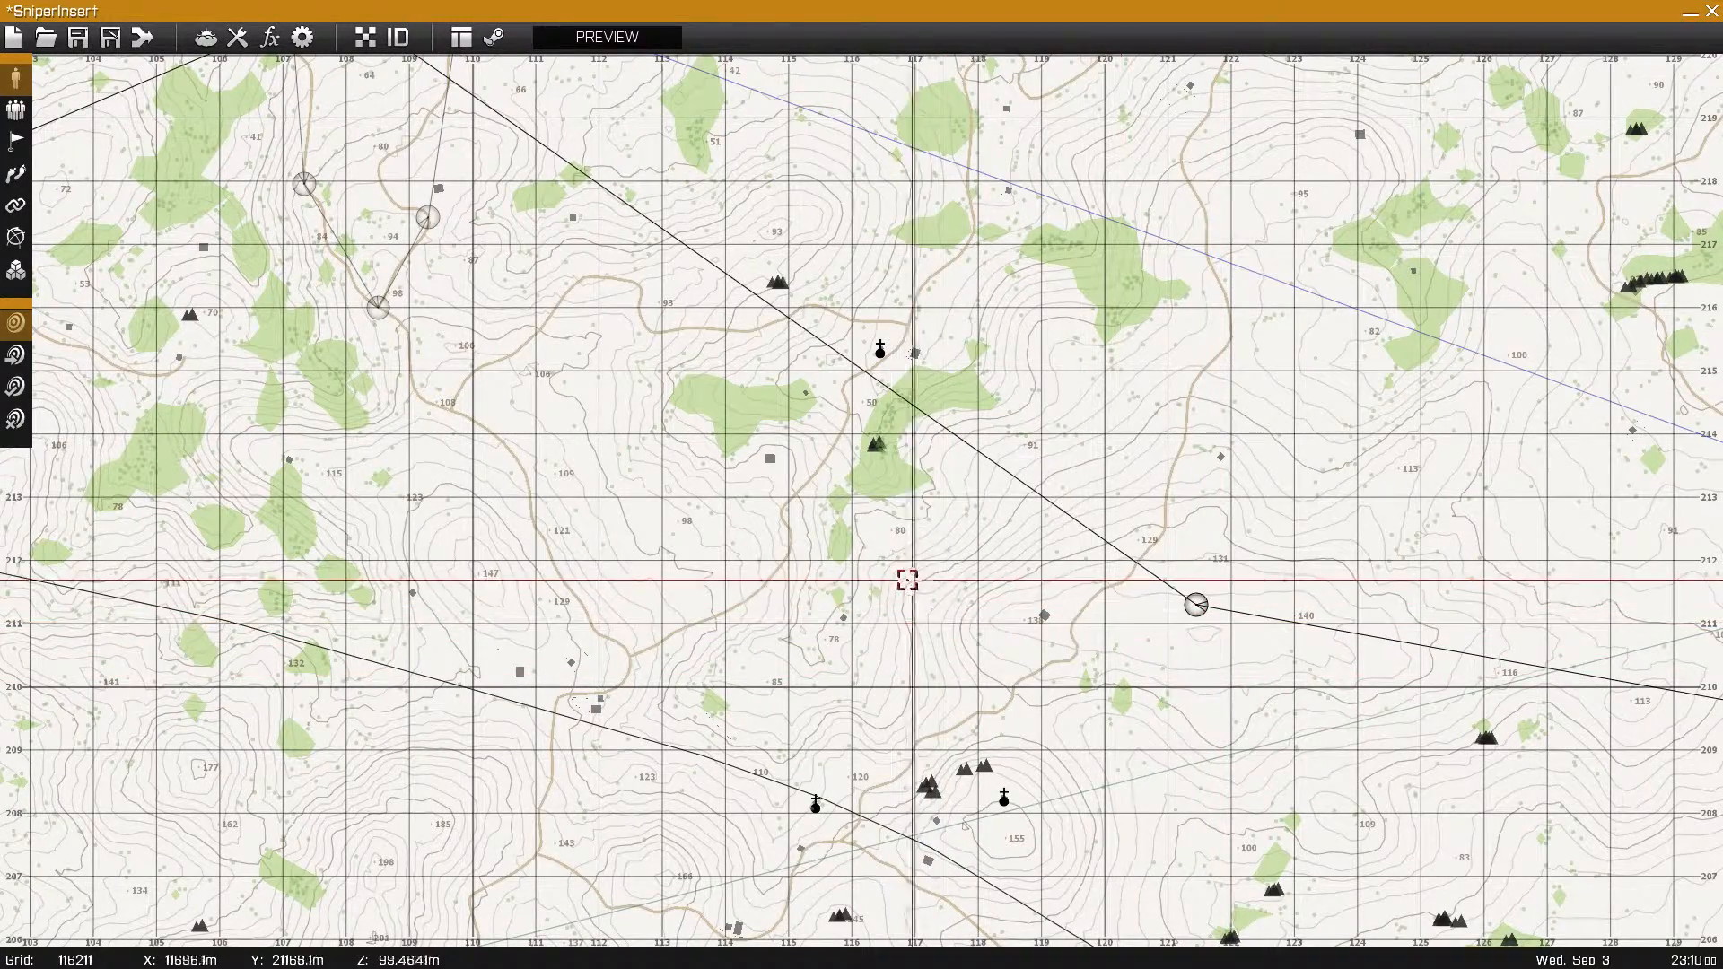
scroll(837, 555, "down", 3)
right_click_drag(681, 413, 1274, 277)
right_click_drag(293, 585, 927, 530)
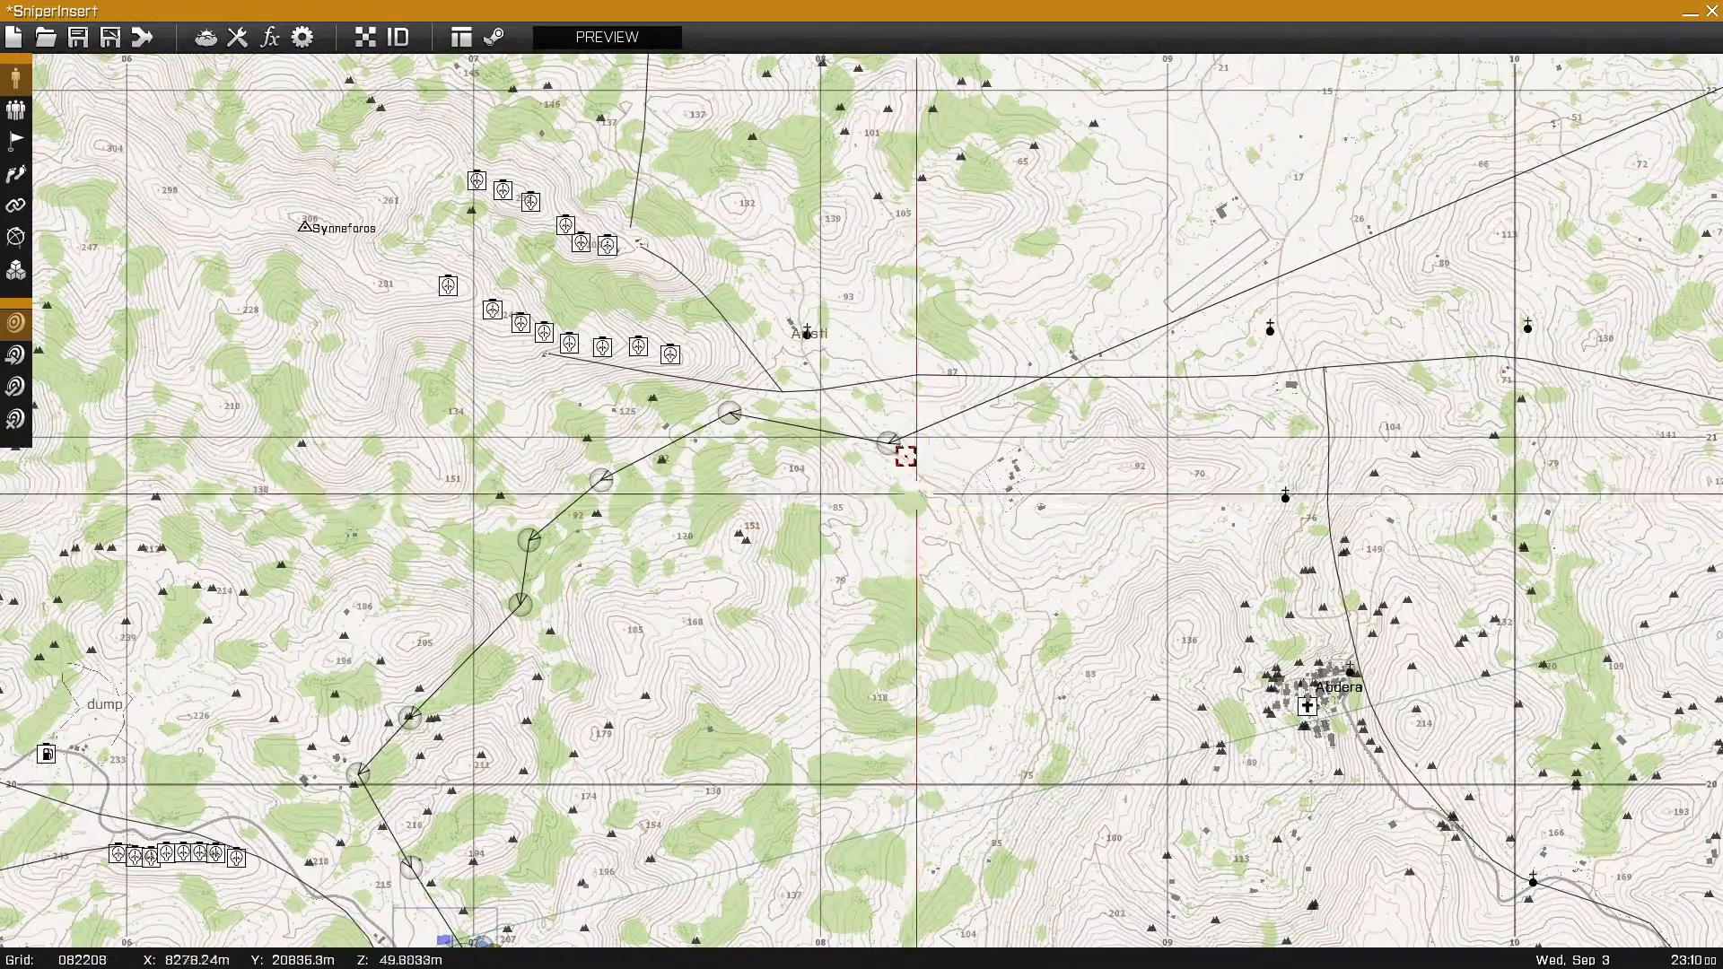
right_click_drag(1081, 465, 262, 686)
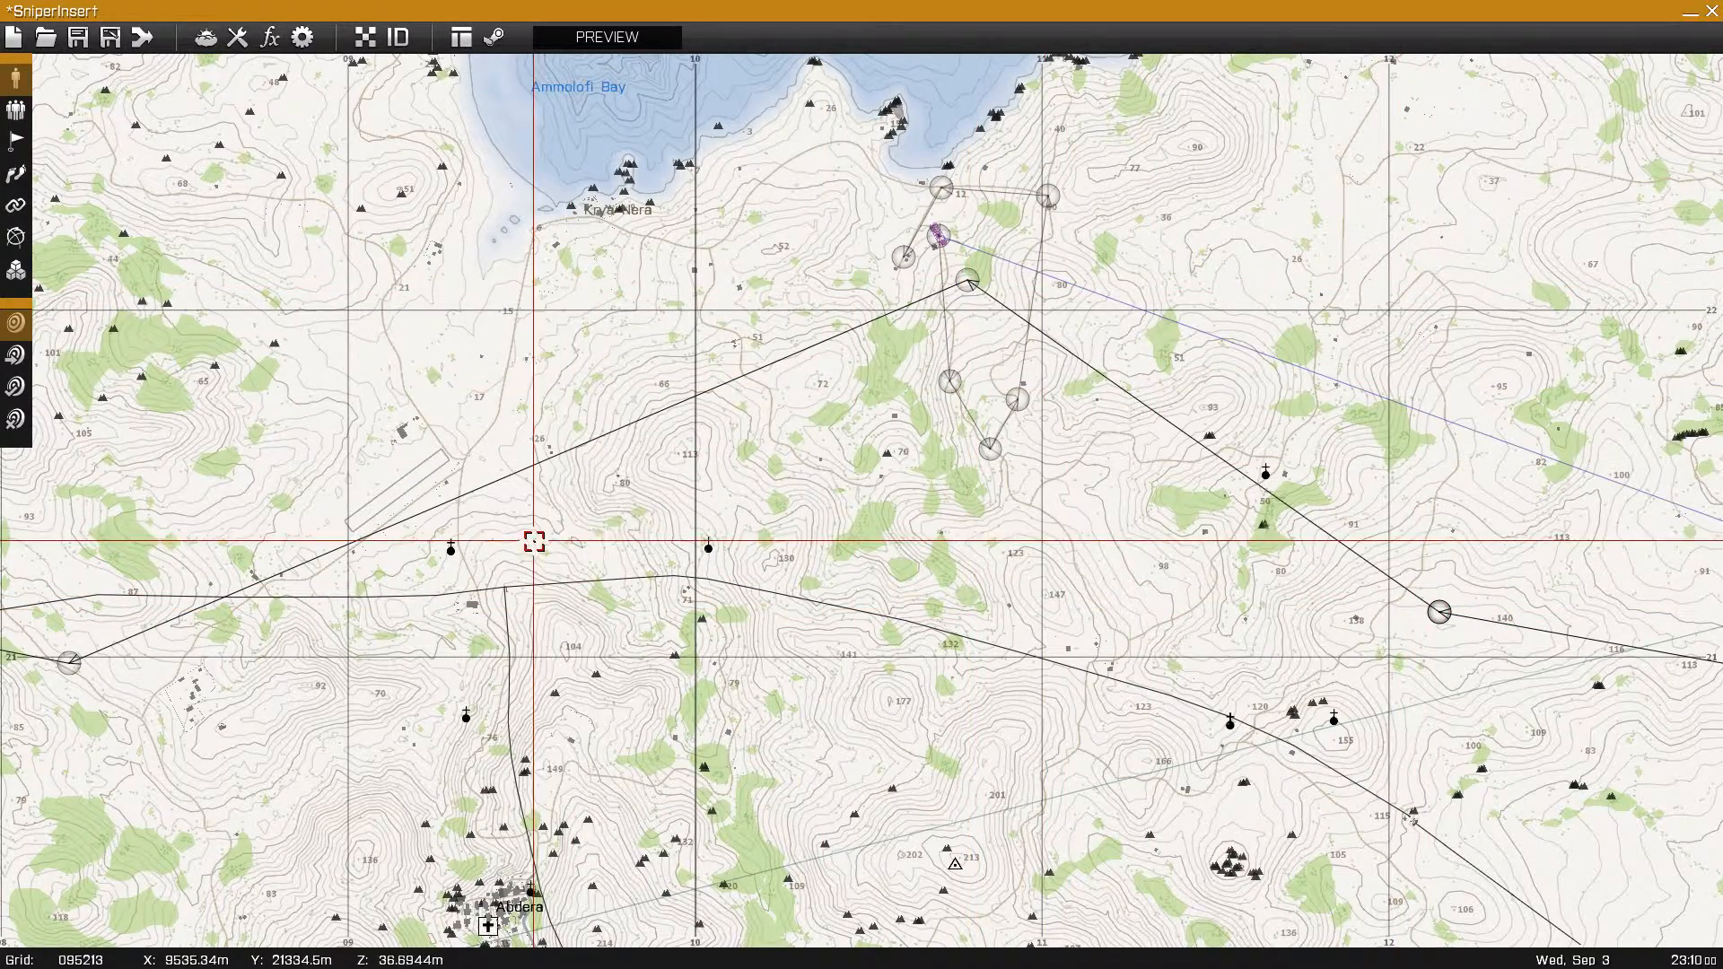
right_click_drag(980, 379, 980, 379)
right_click_drag(664, 323, 759, 399)
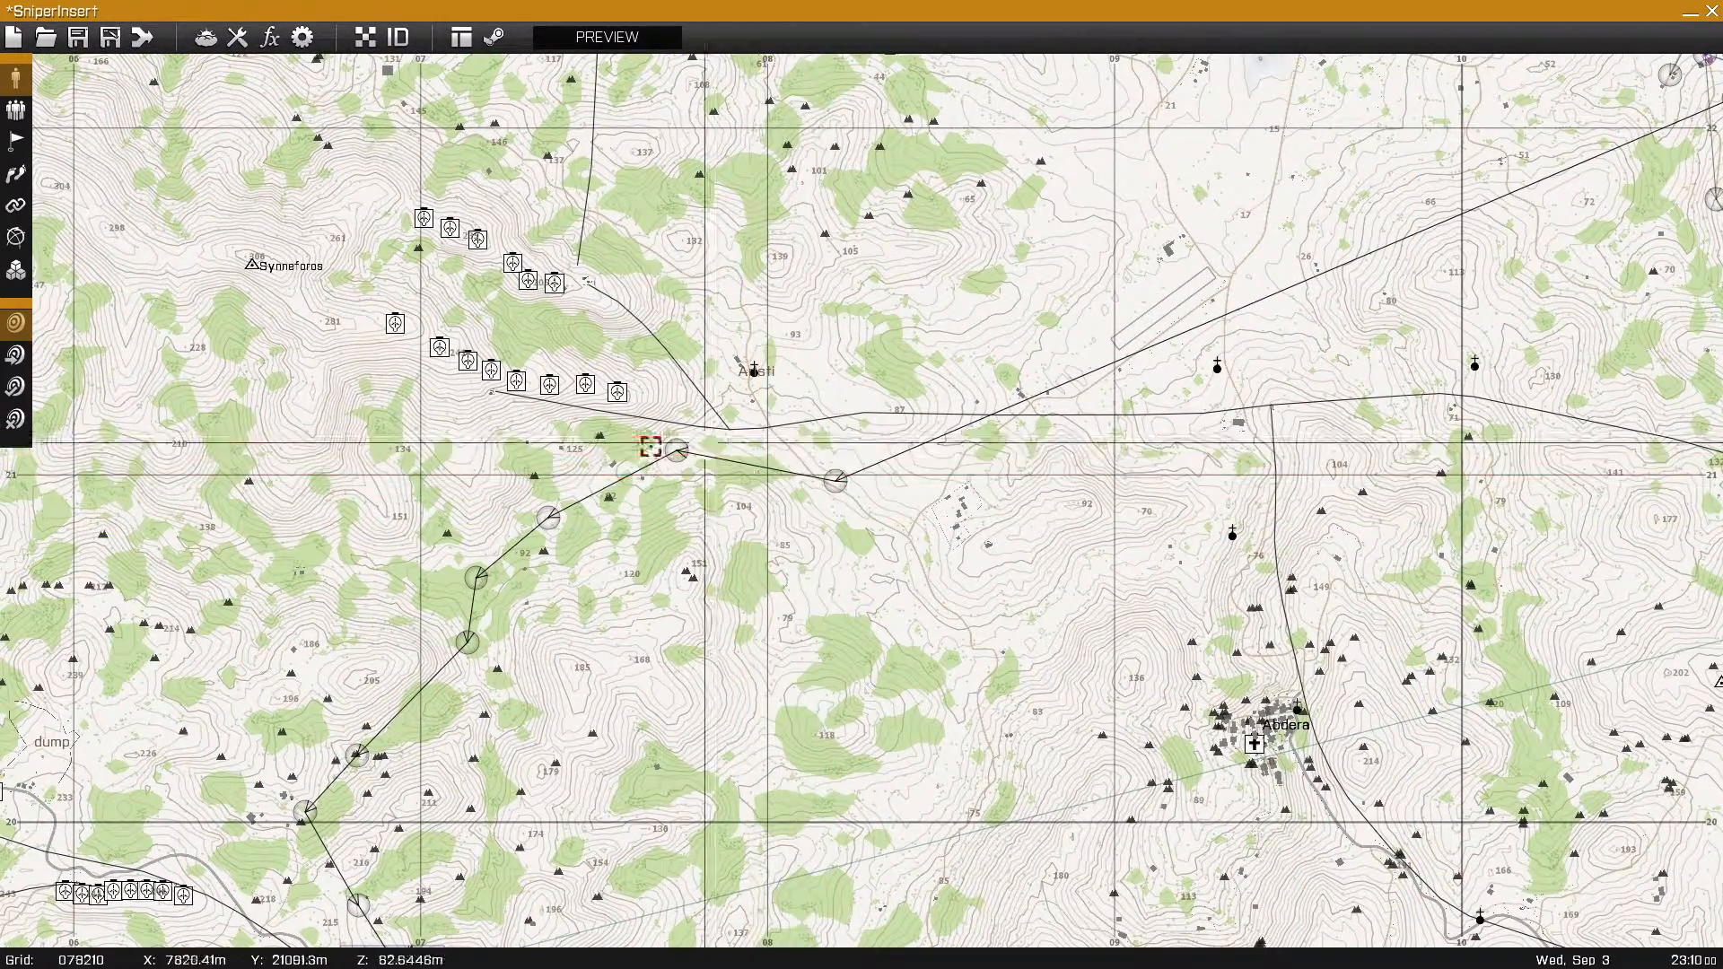
- Check the flyInHeight activation code on the MOVE (evac) waypoints and follow the route's southeastern leg east of the dump
right_click_drag(492, 712, 633, 496)
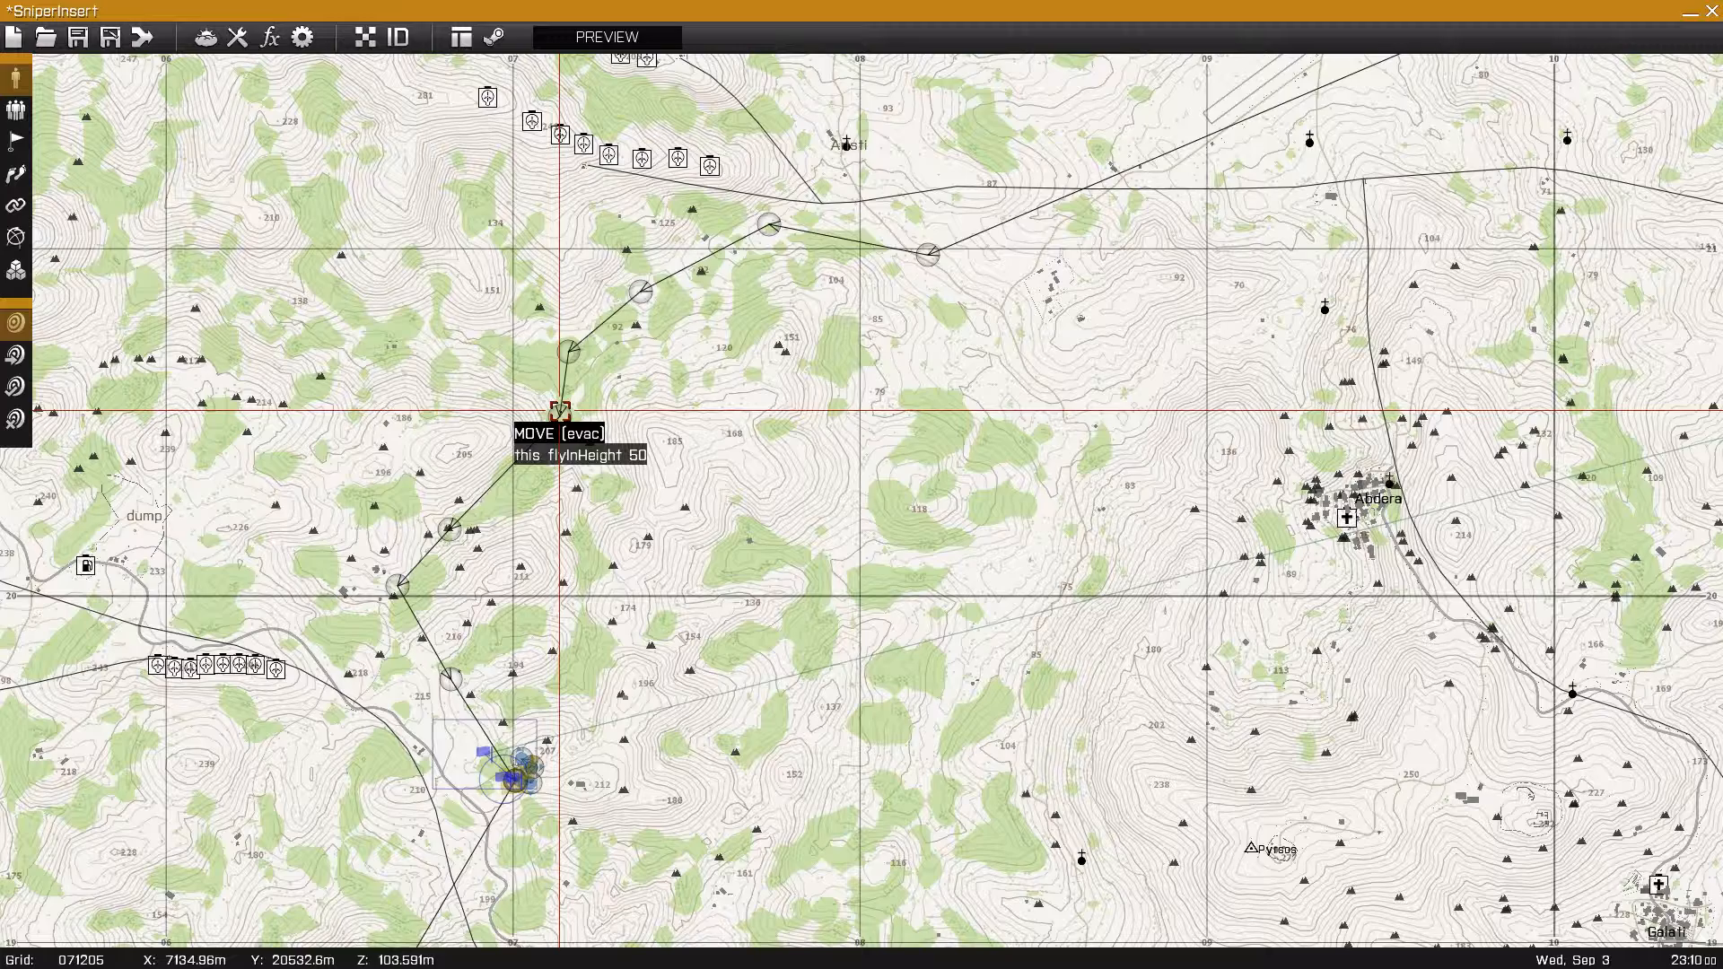
right_click_drag(559, 411, 839, 298)
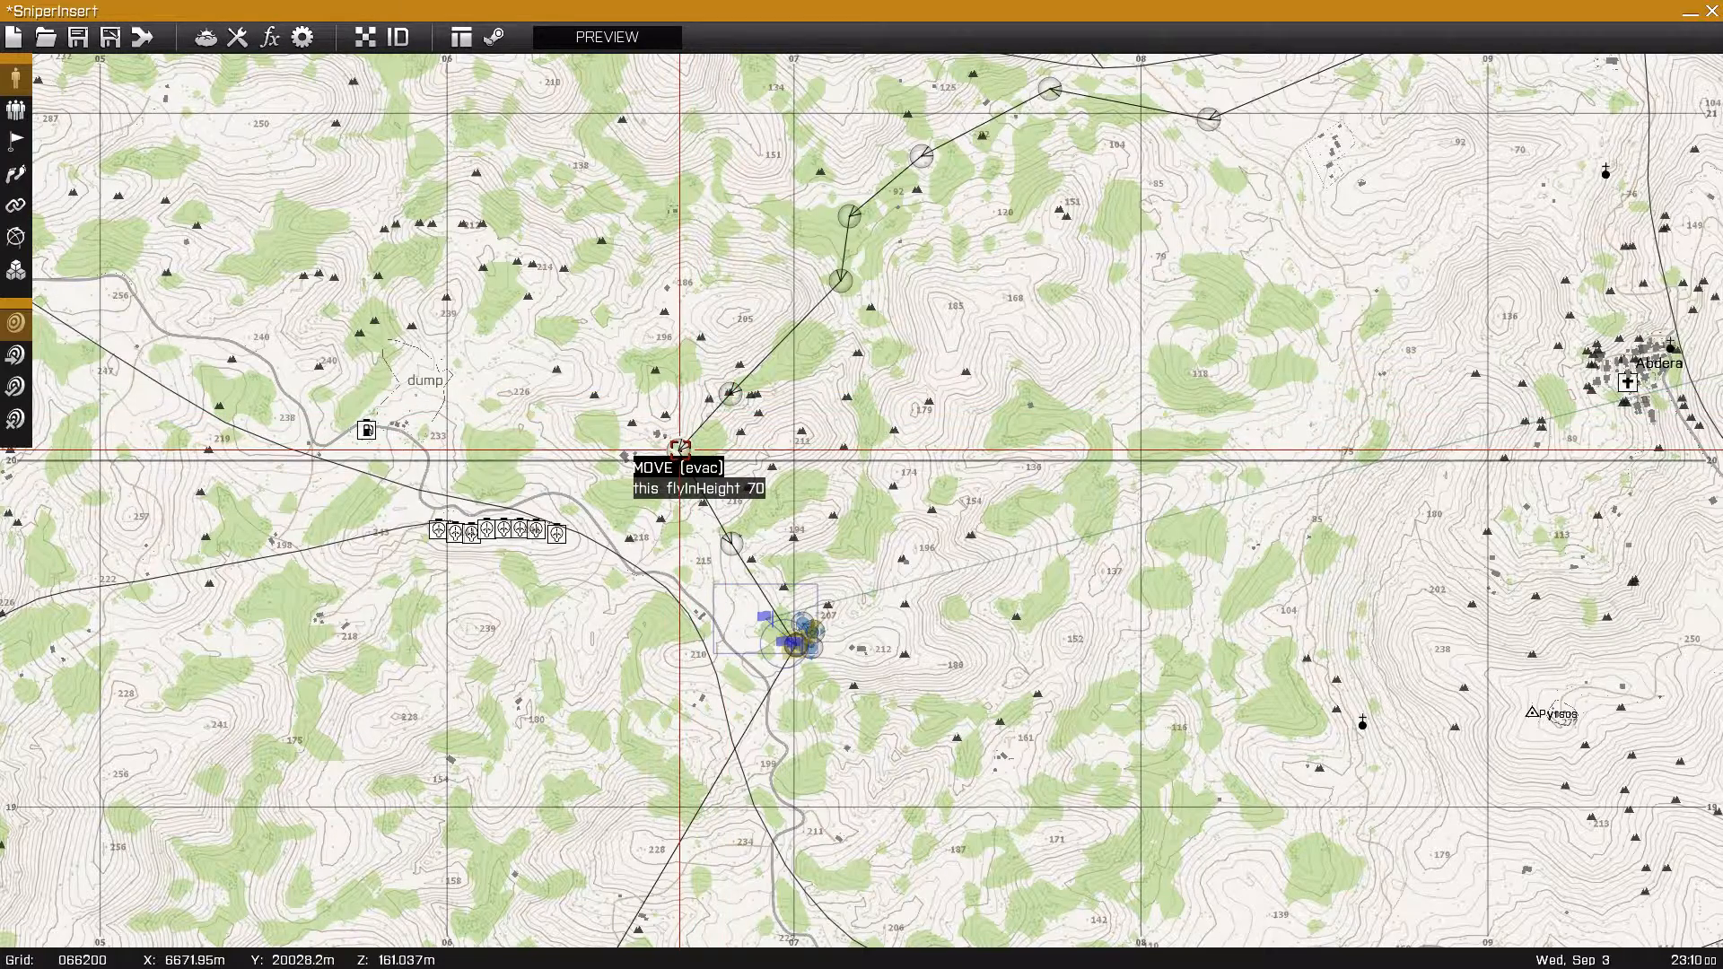
scroll(680, 448, "up", 6)
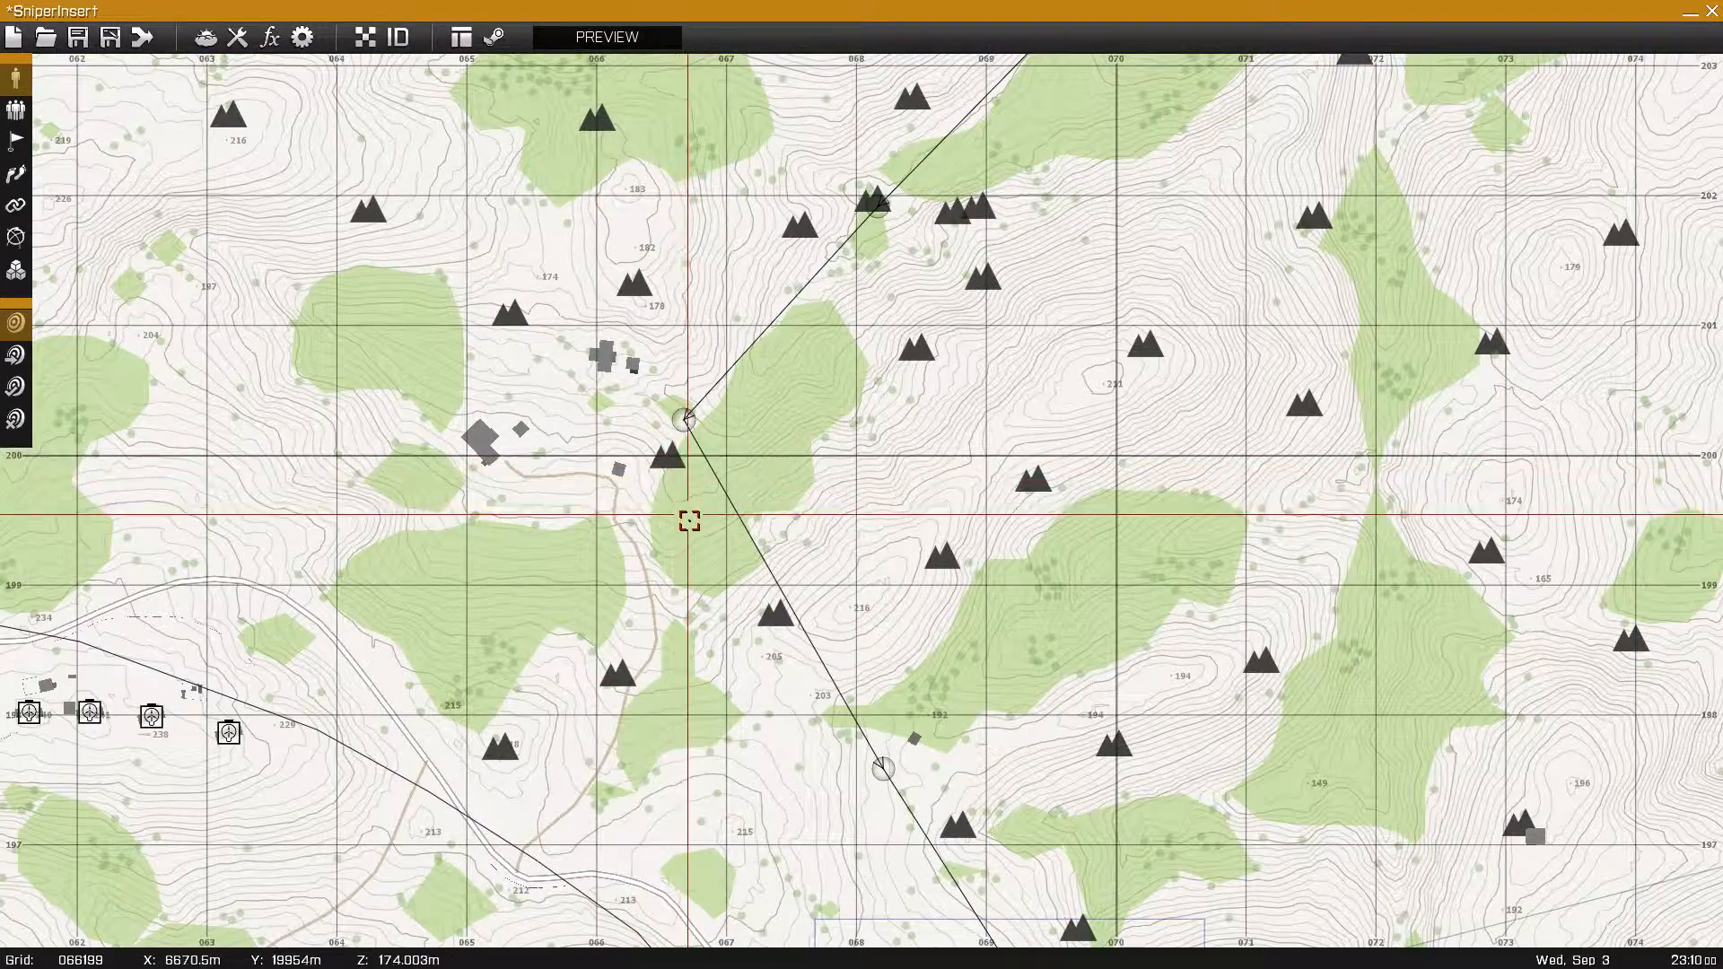
scroll(692, 535, "up", 2)
right_click_drag(692, 535, 431, 354)
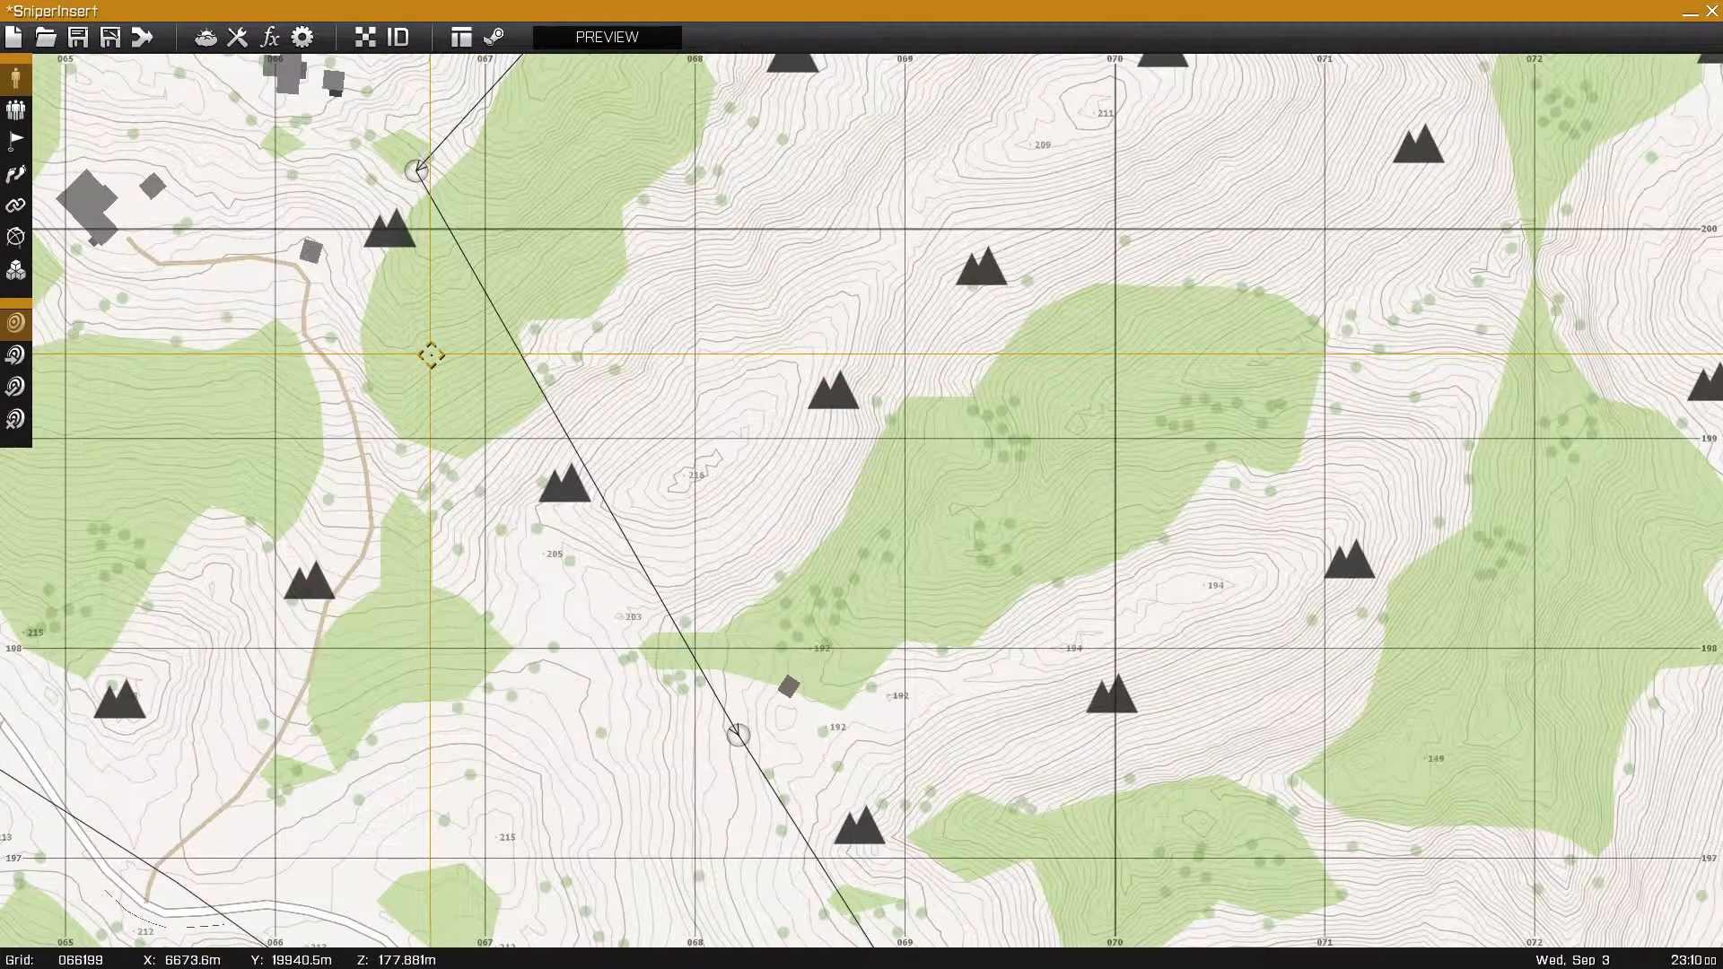
right_click_drag(431, 355, 435, 372)
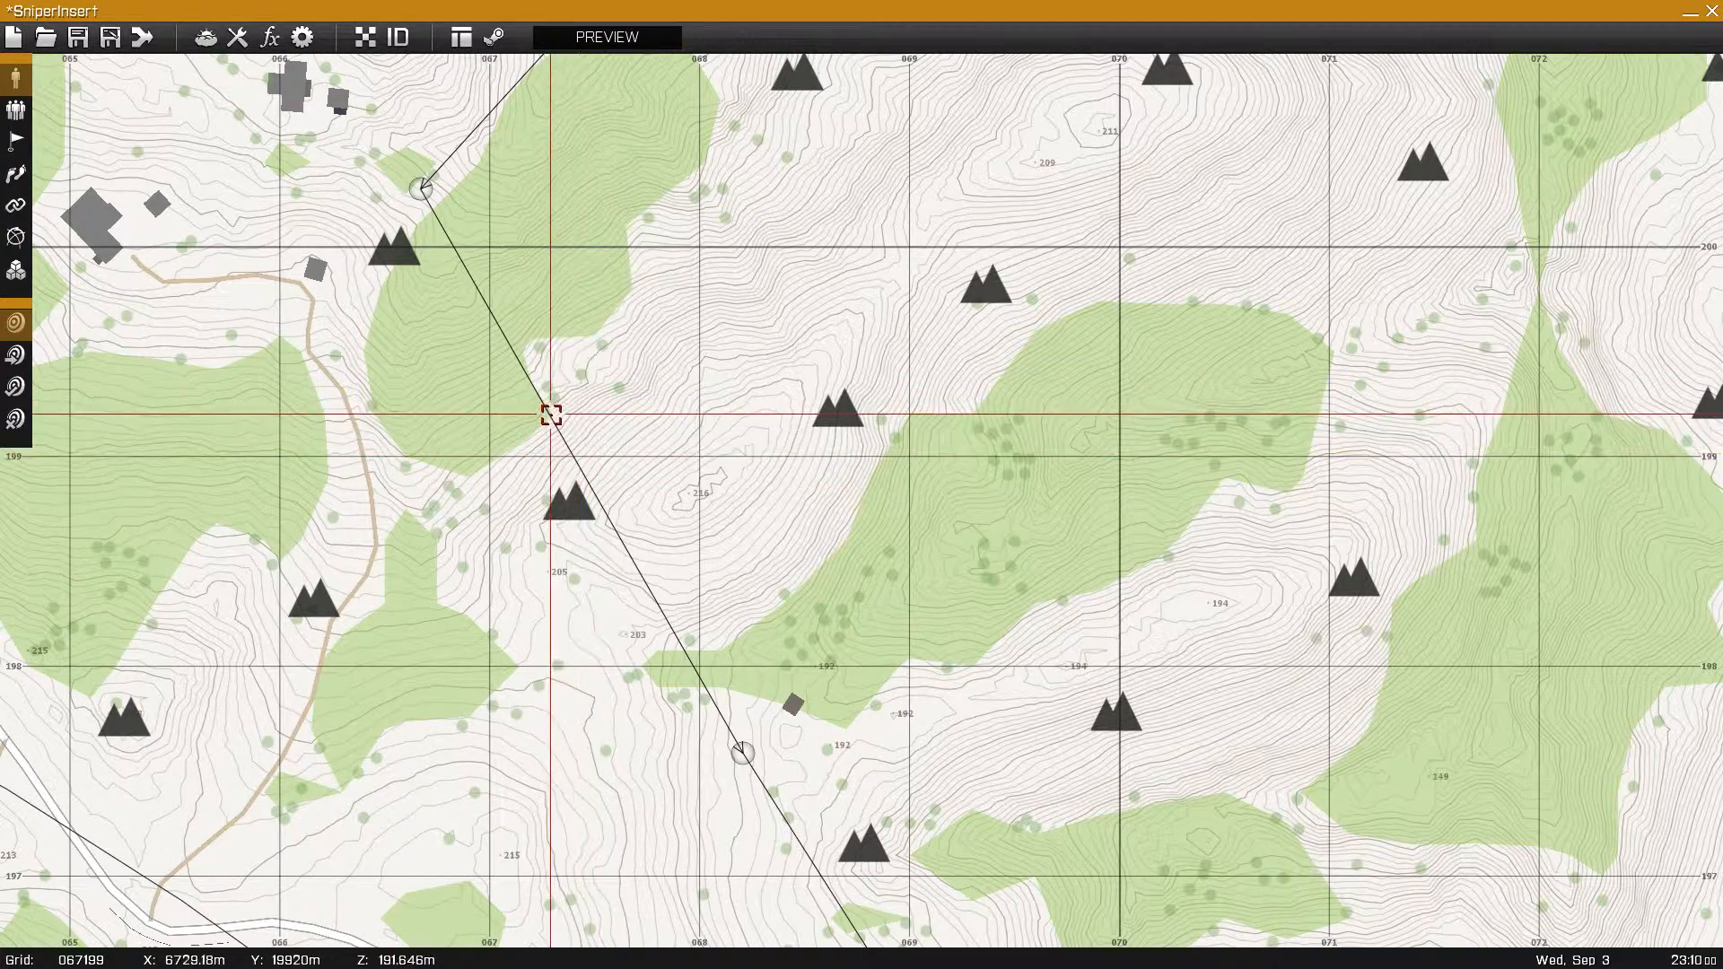
right_click_drag(619, 509, 518, 338)
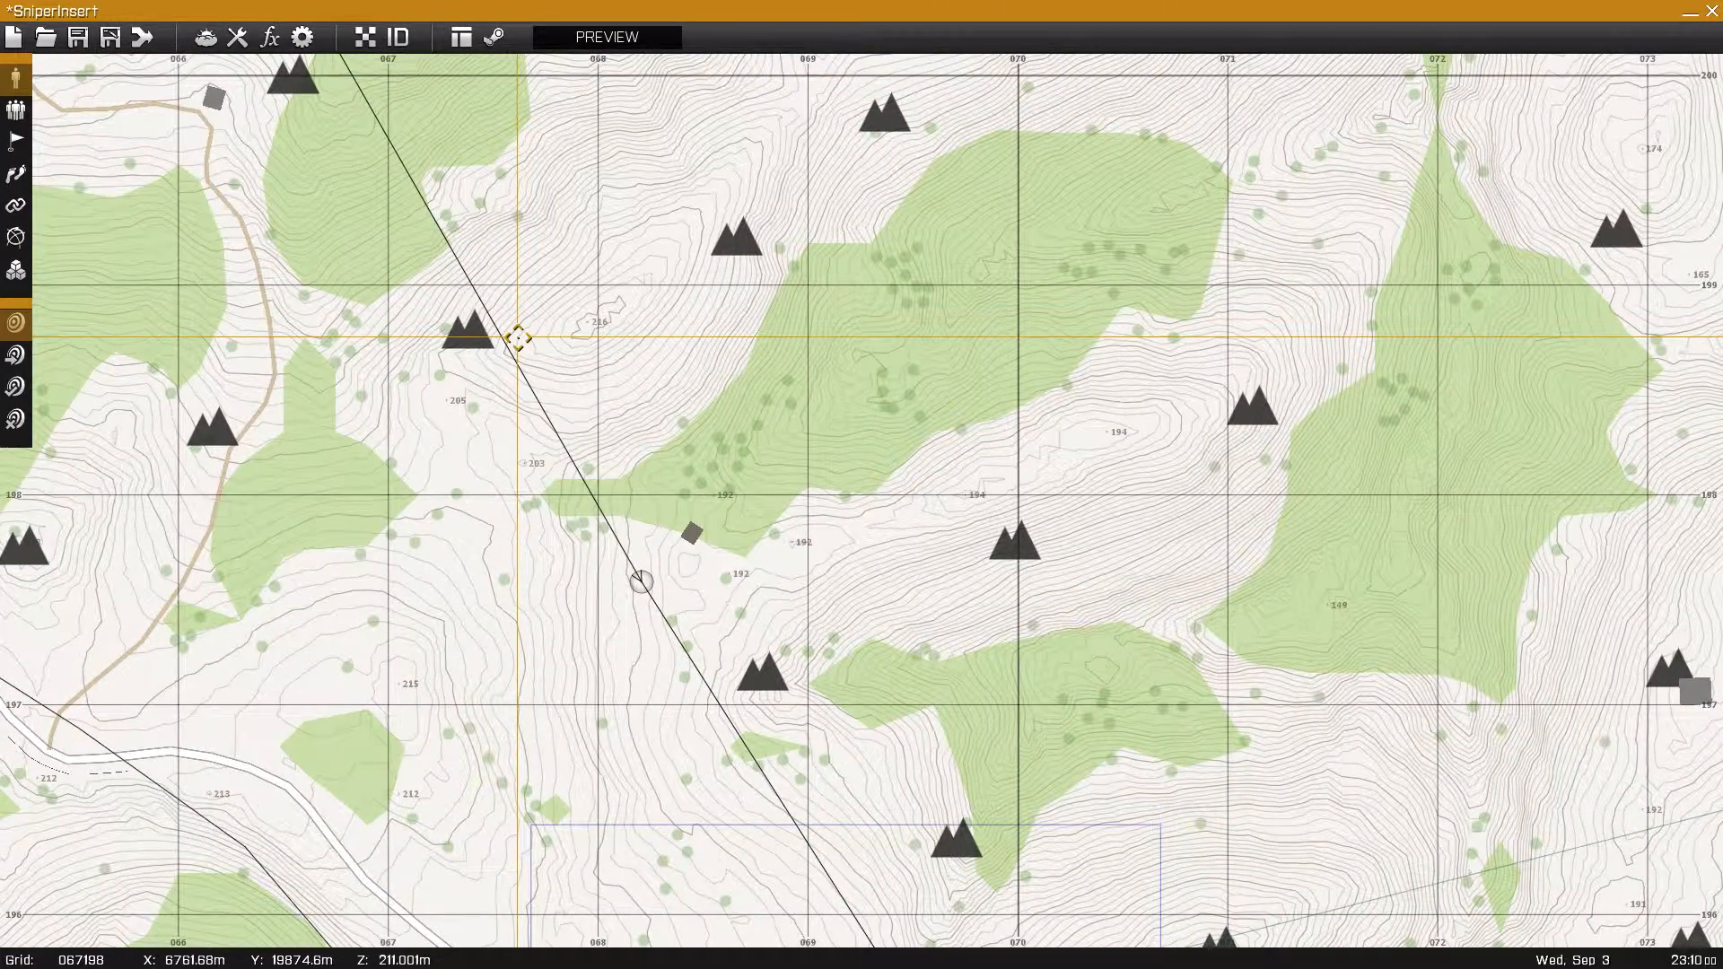
- Follow the evac helicopter's route southeast to LZ Fingers, checking the flyInHeight code on its MOVE waypoints
right_click_drag(476, 446, 453, 287)
scroll(512, 488, "down", 3)
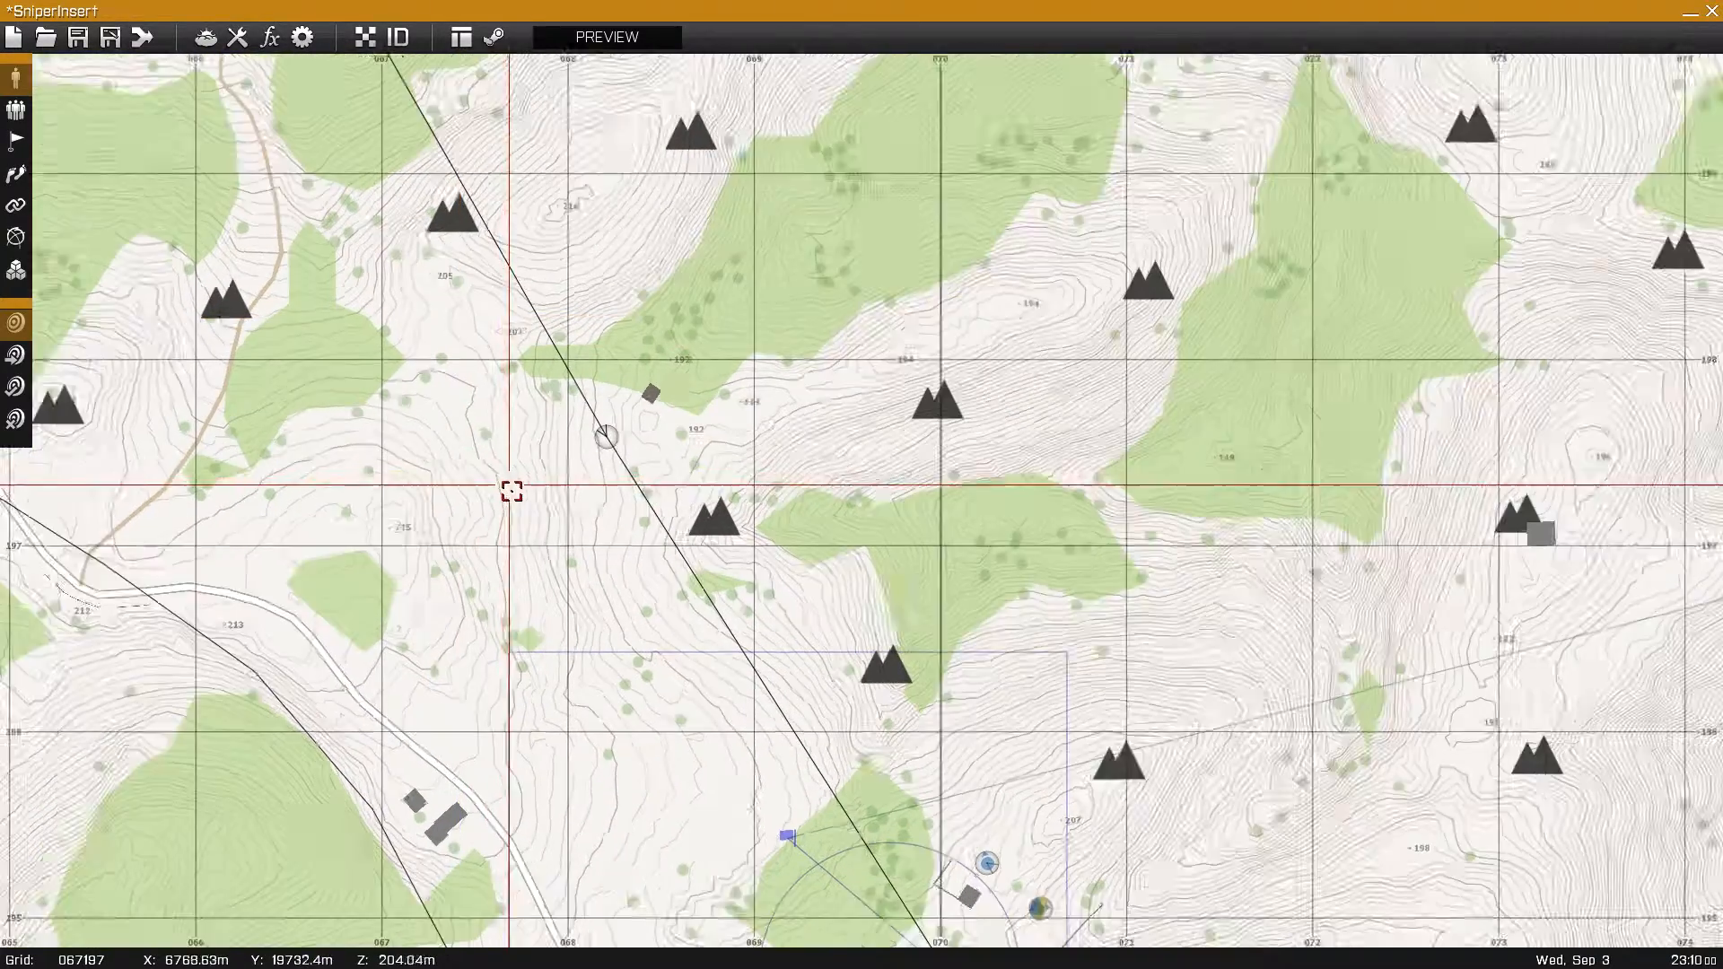
right_click_drag(521, 520, 431, 350)
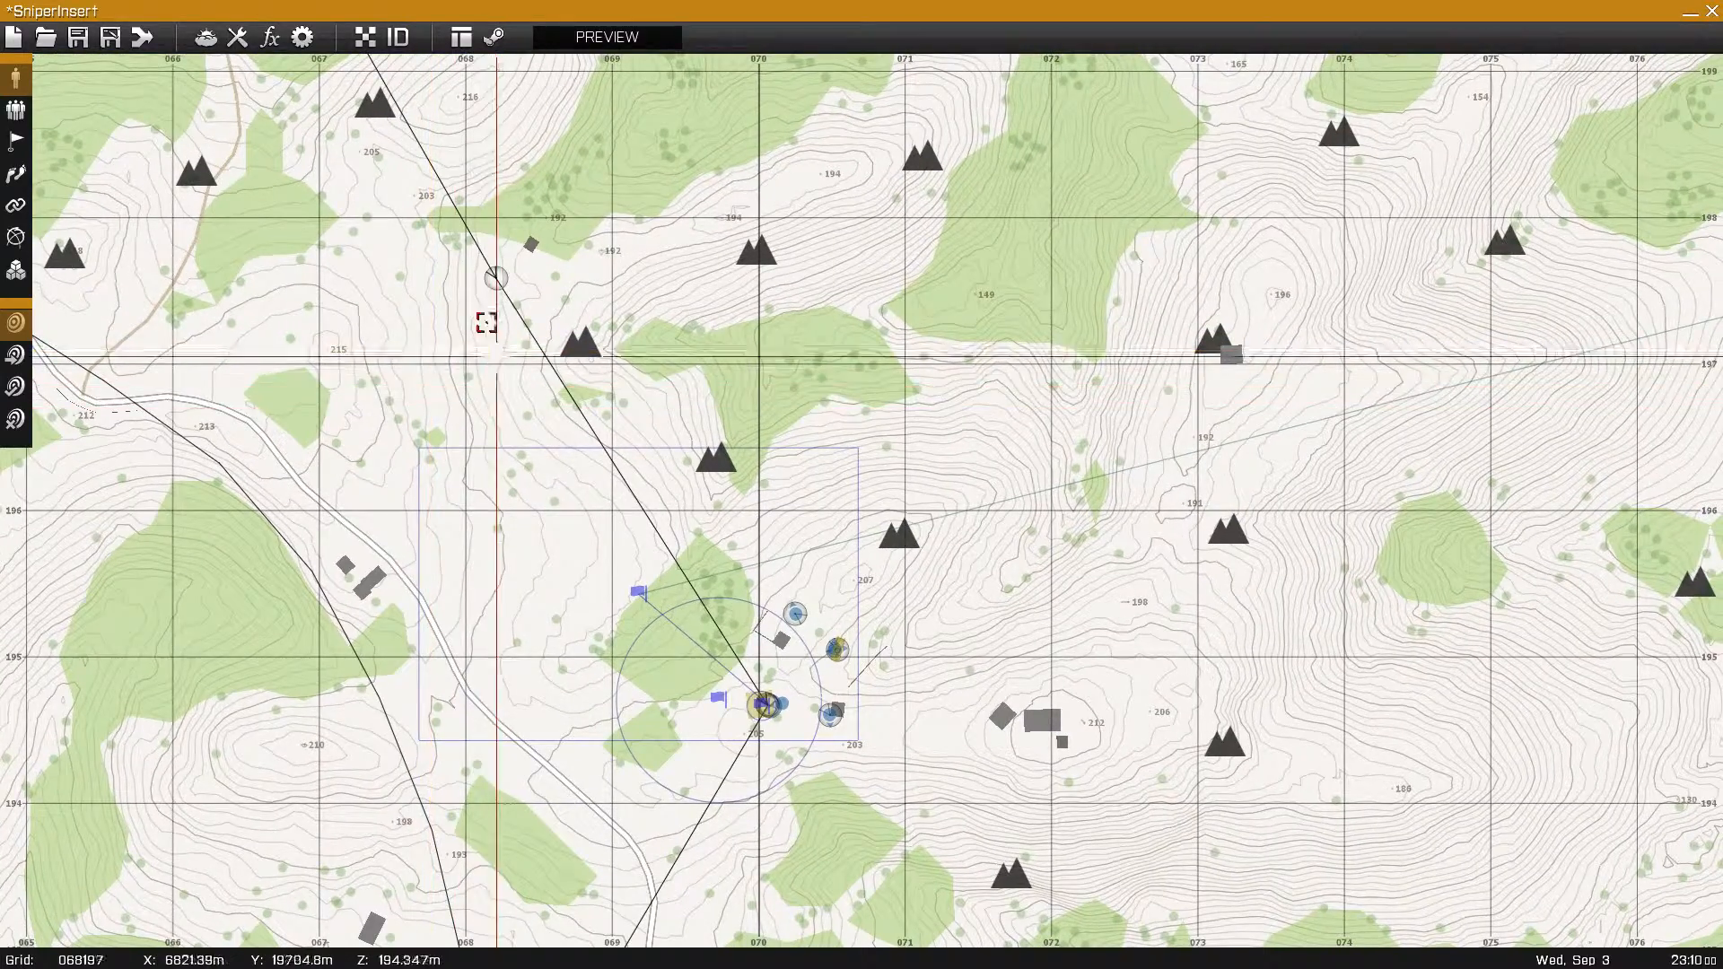
right_click_drag(360, 170, 446, 373)
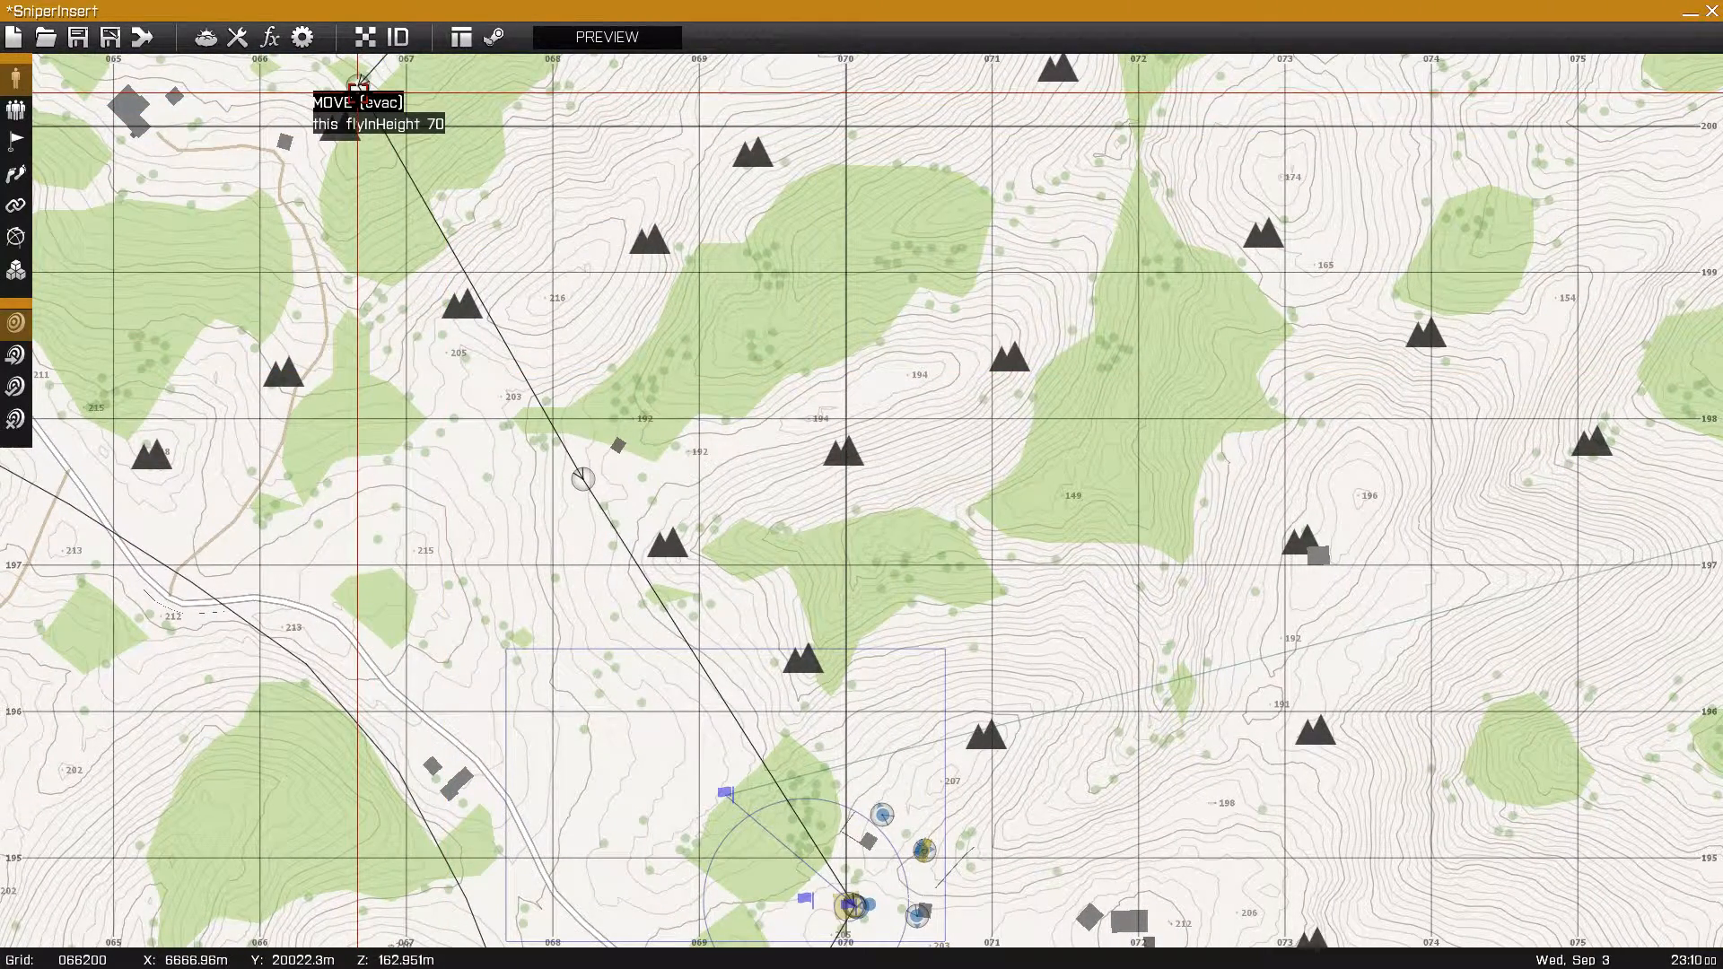
right_click_drag(493, 512, 358, 265)
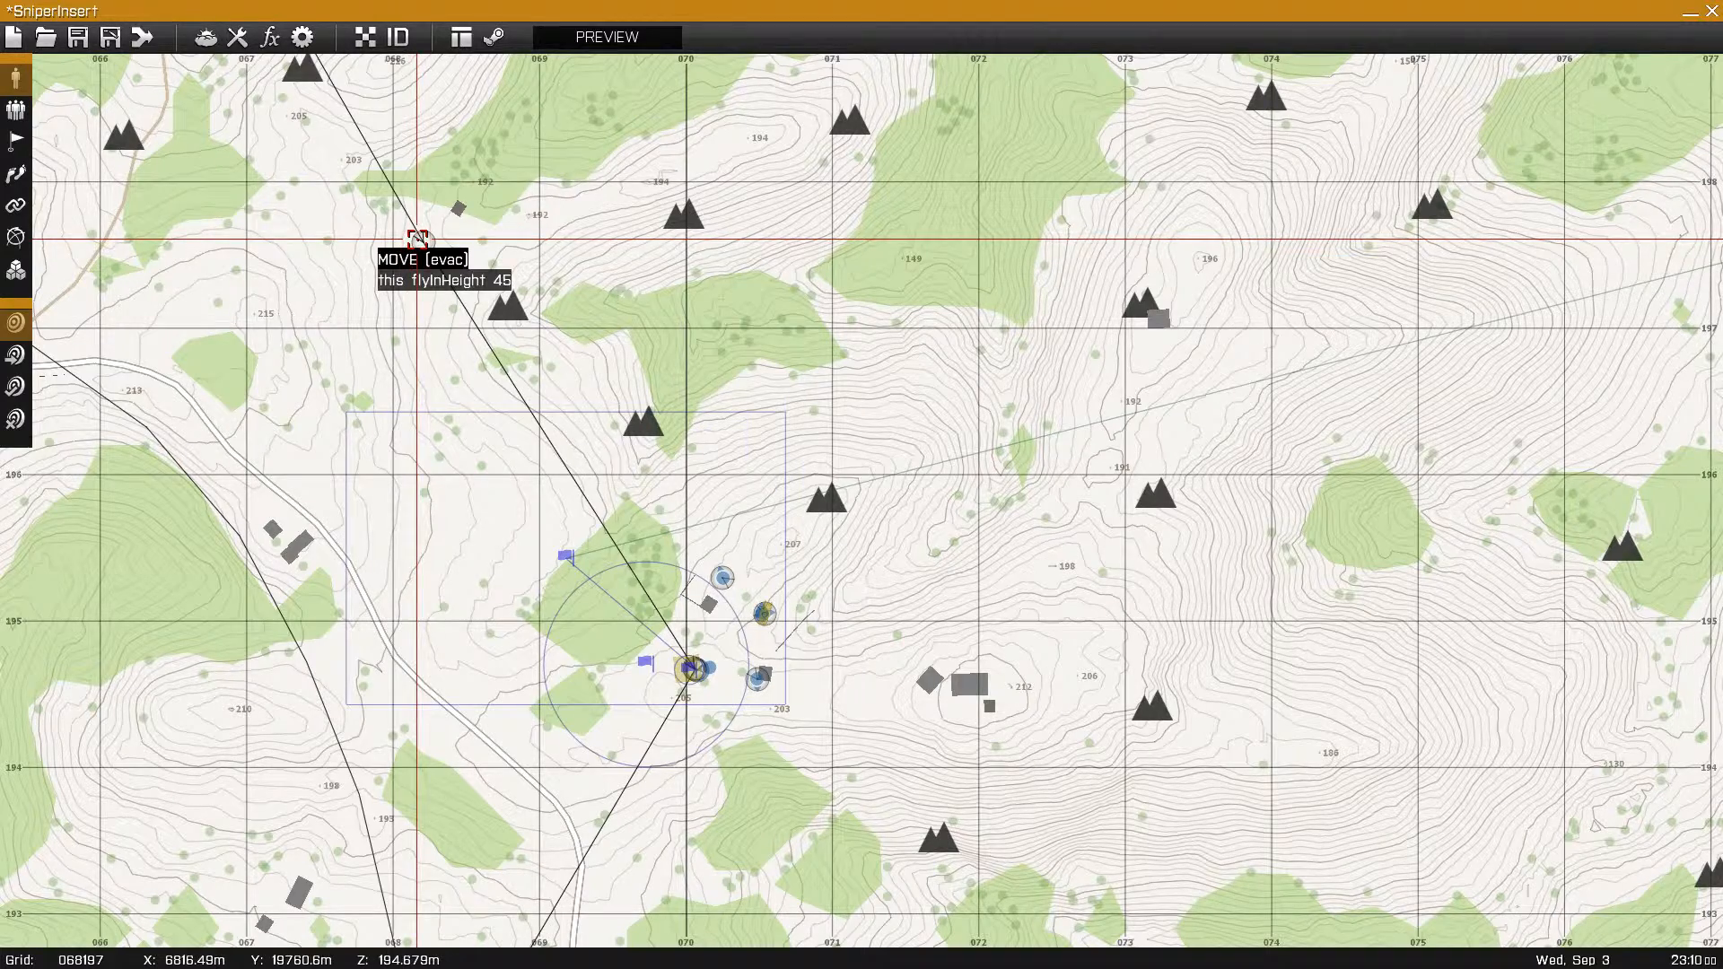
right_click_drag(529, 596, 467, 464)
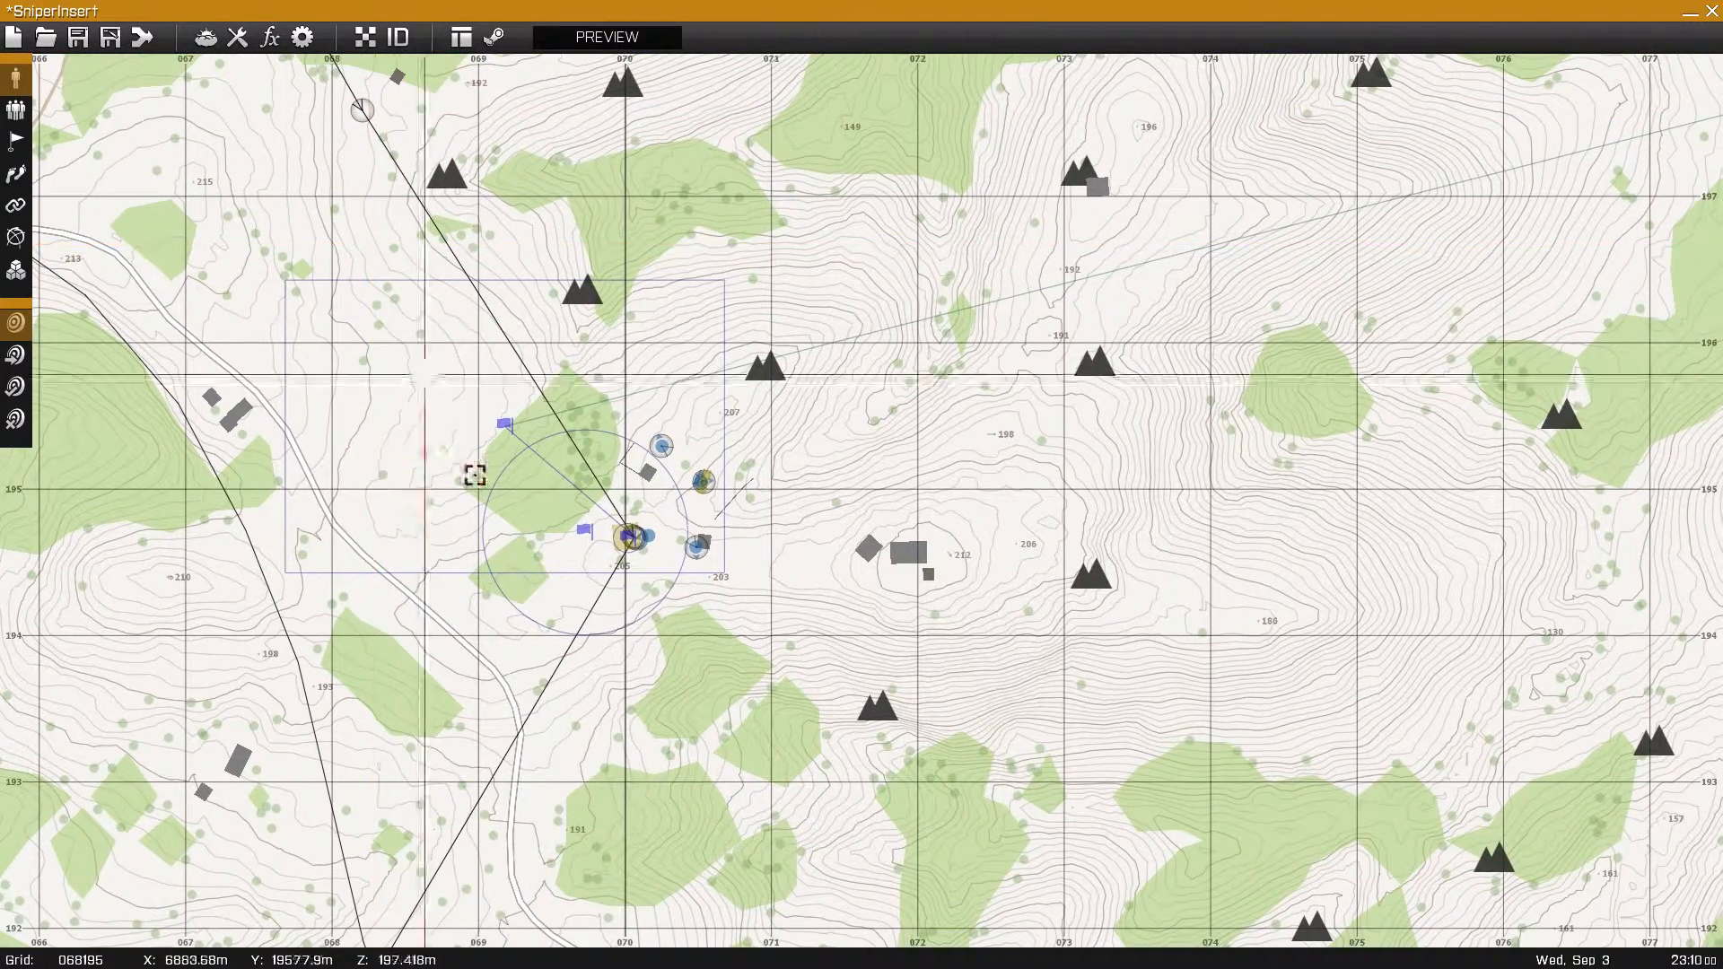
right_click_drag(772, 559, 878, 546)
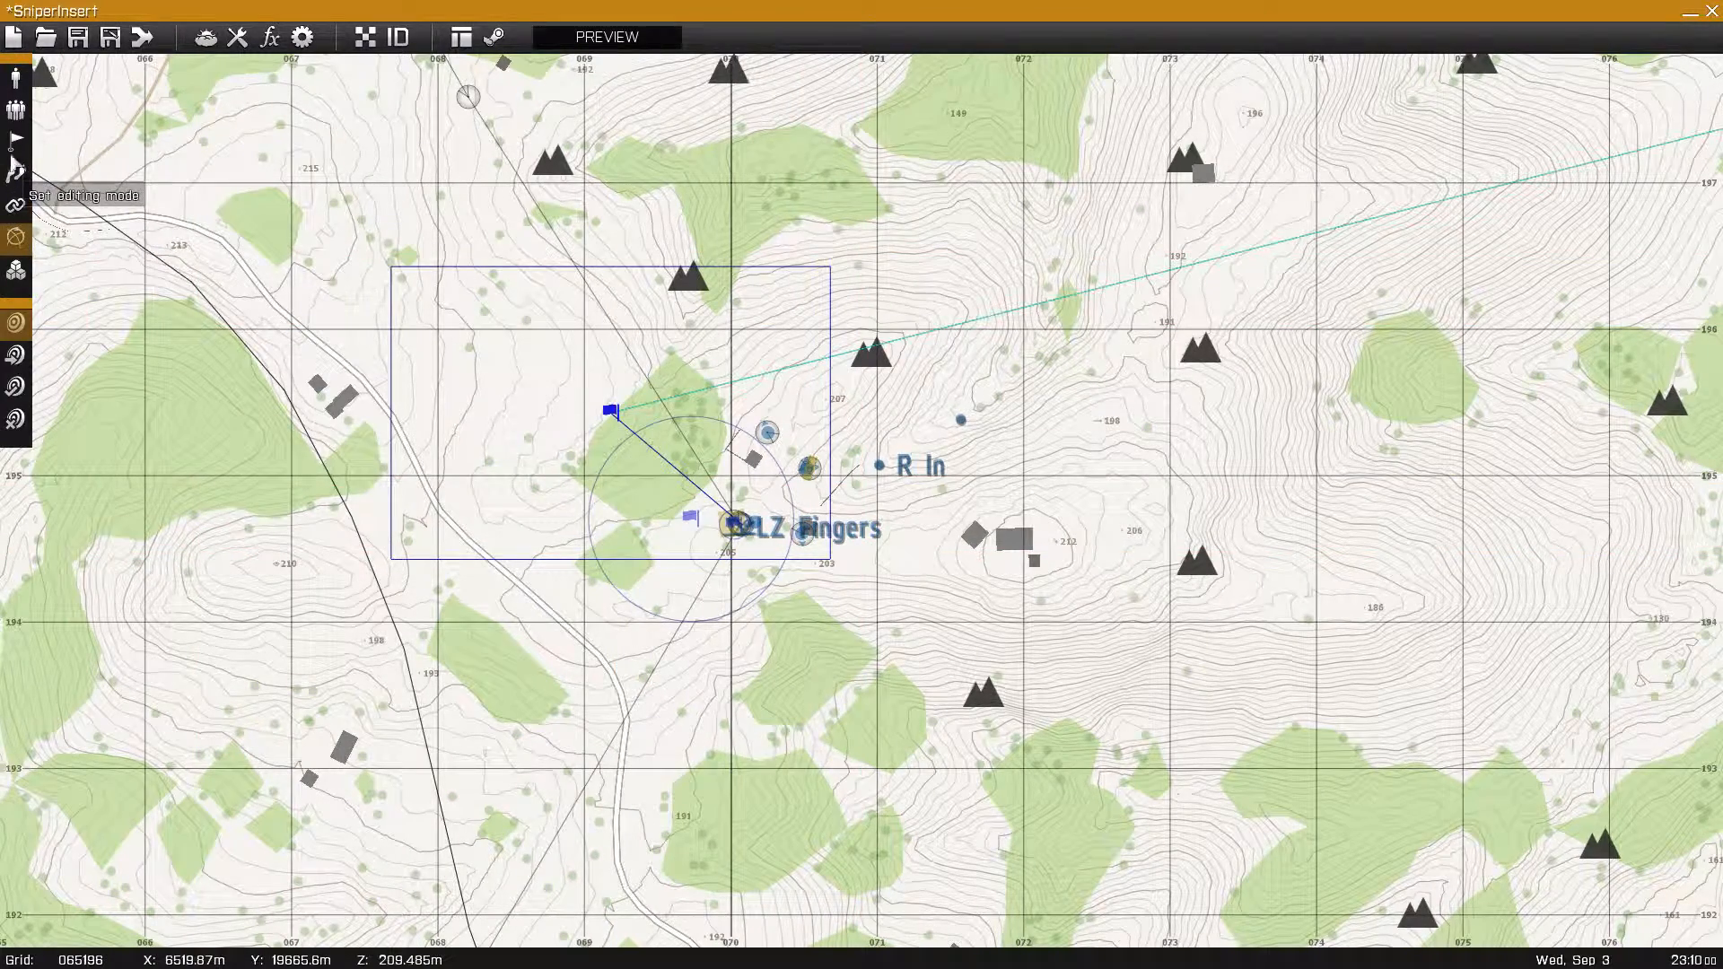
- Examine the cem light trigger northwest of LZ Fingers and the line linking it to the landing zone
scroll(745, 503, "up", 5)
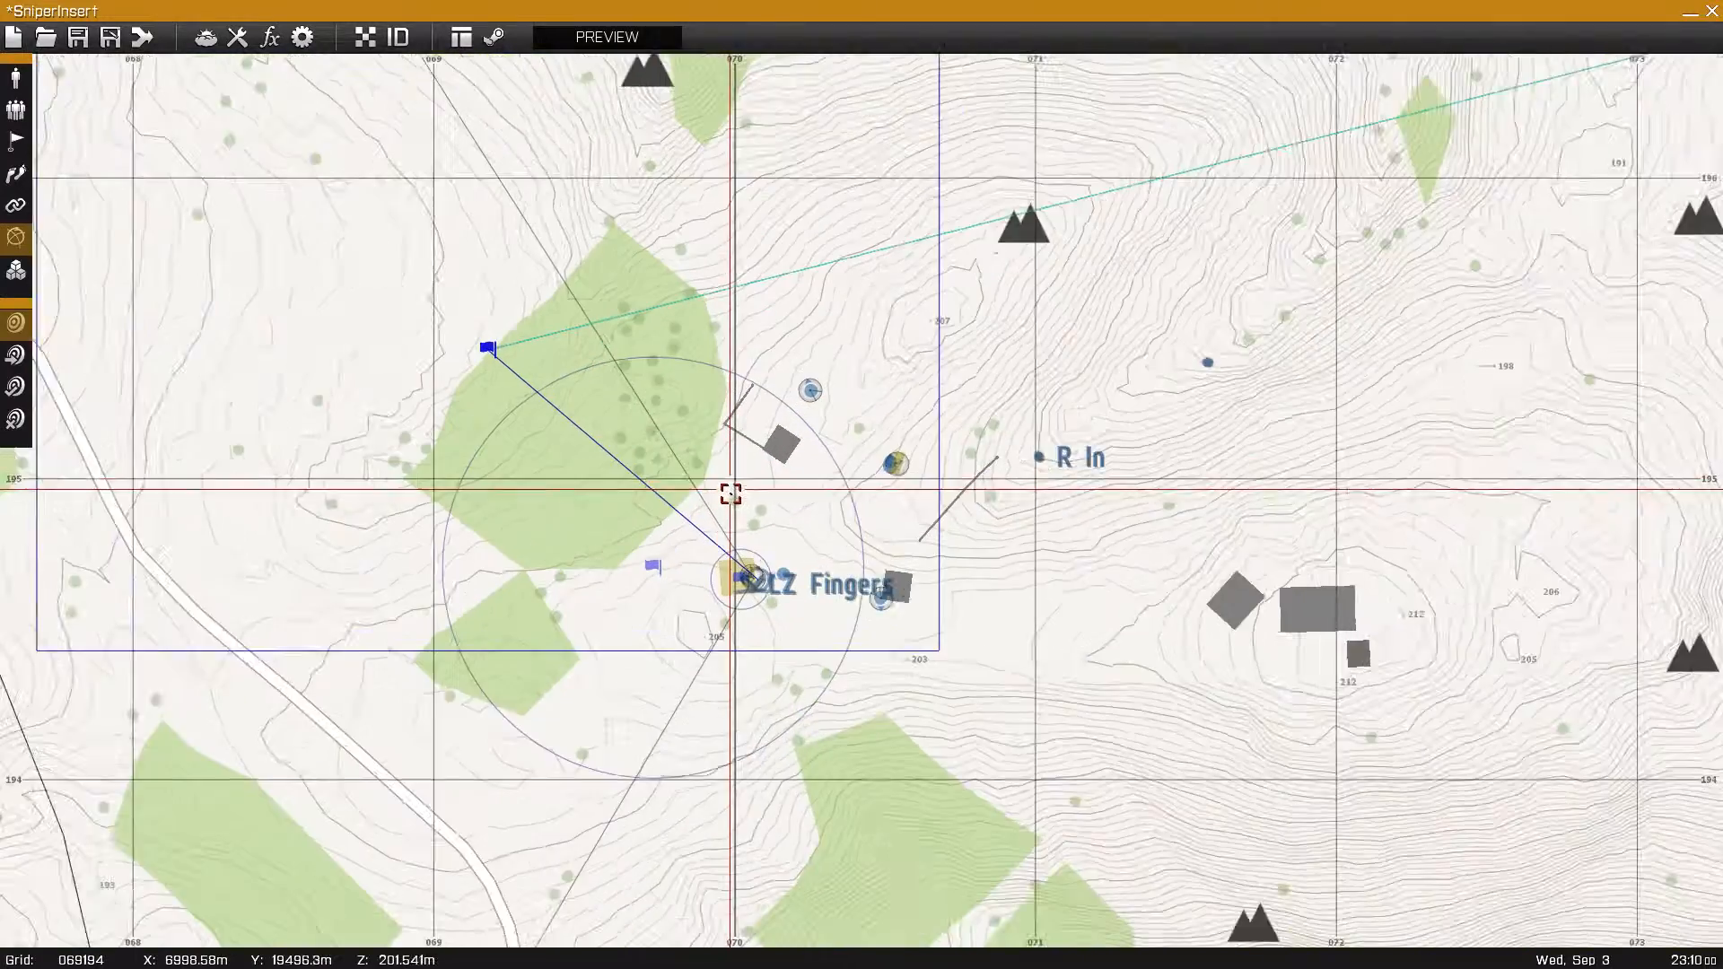
right_click_drag(764, 521, 827, 596)
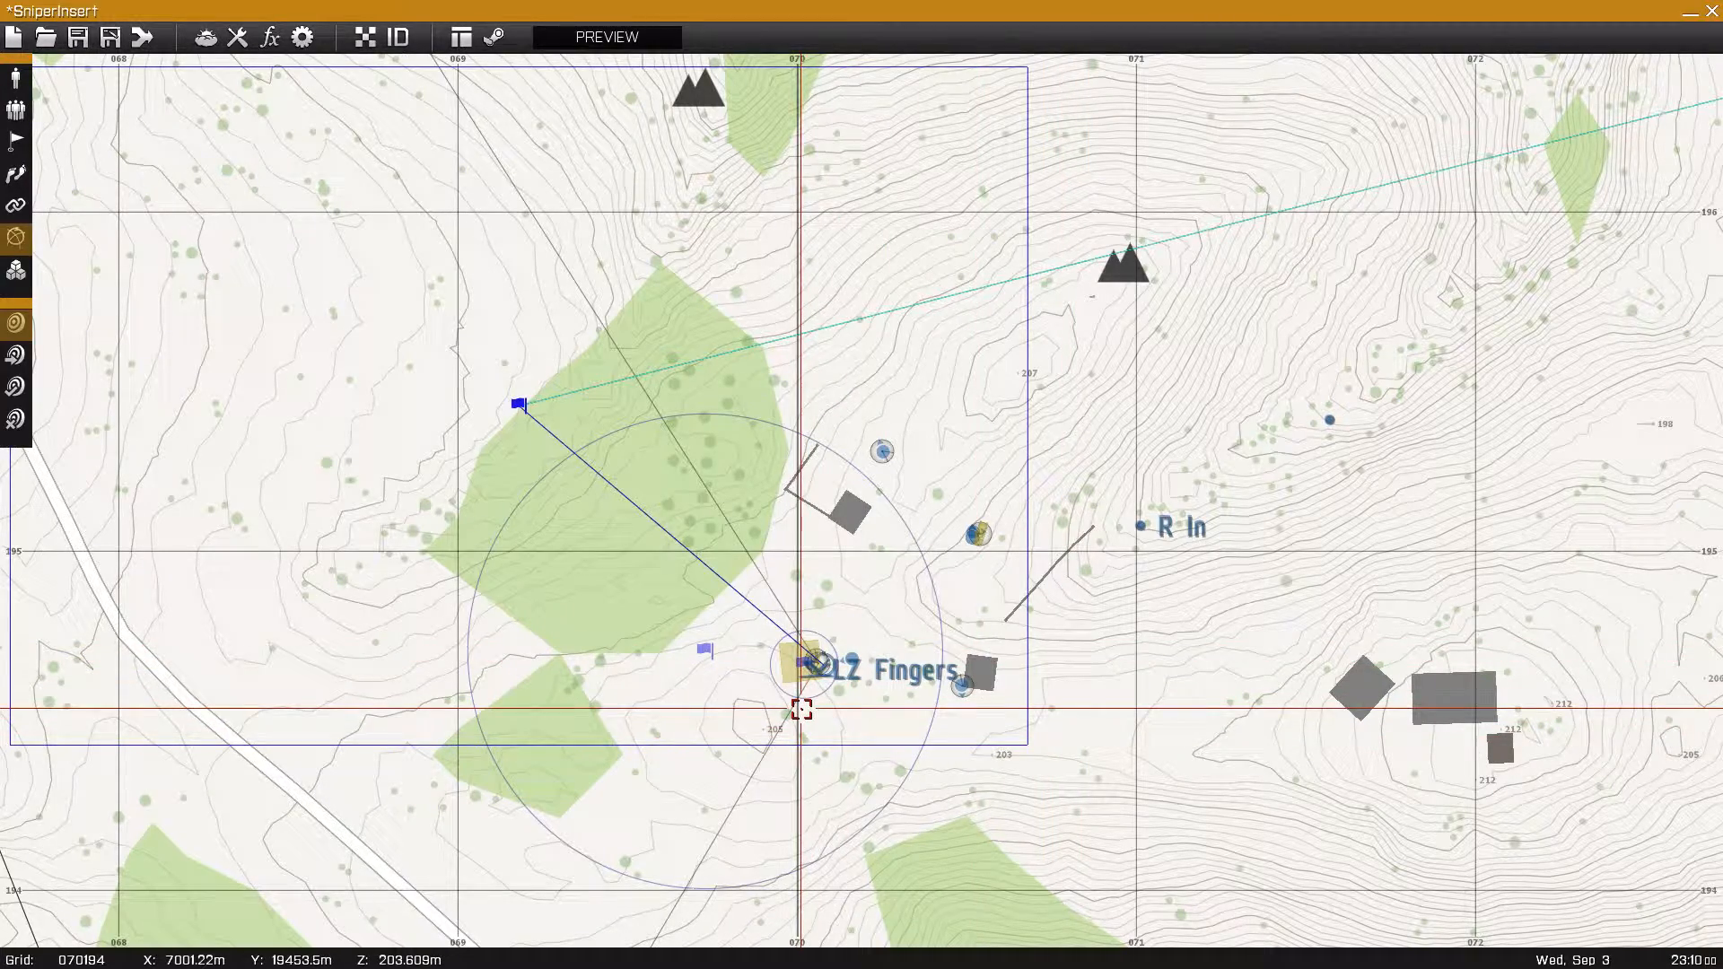
scroll(802, 709, "up", 4)
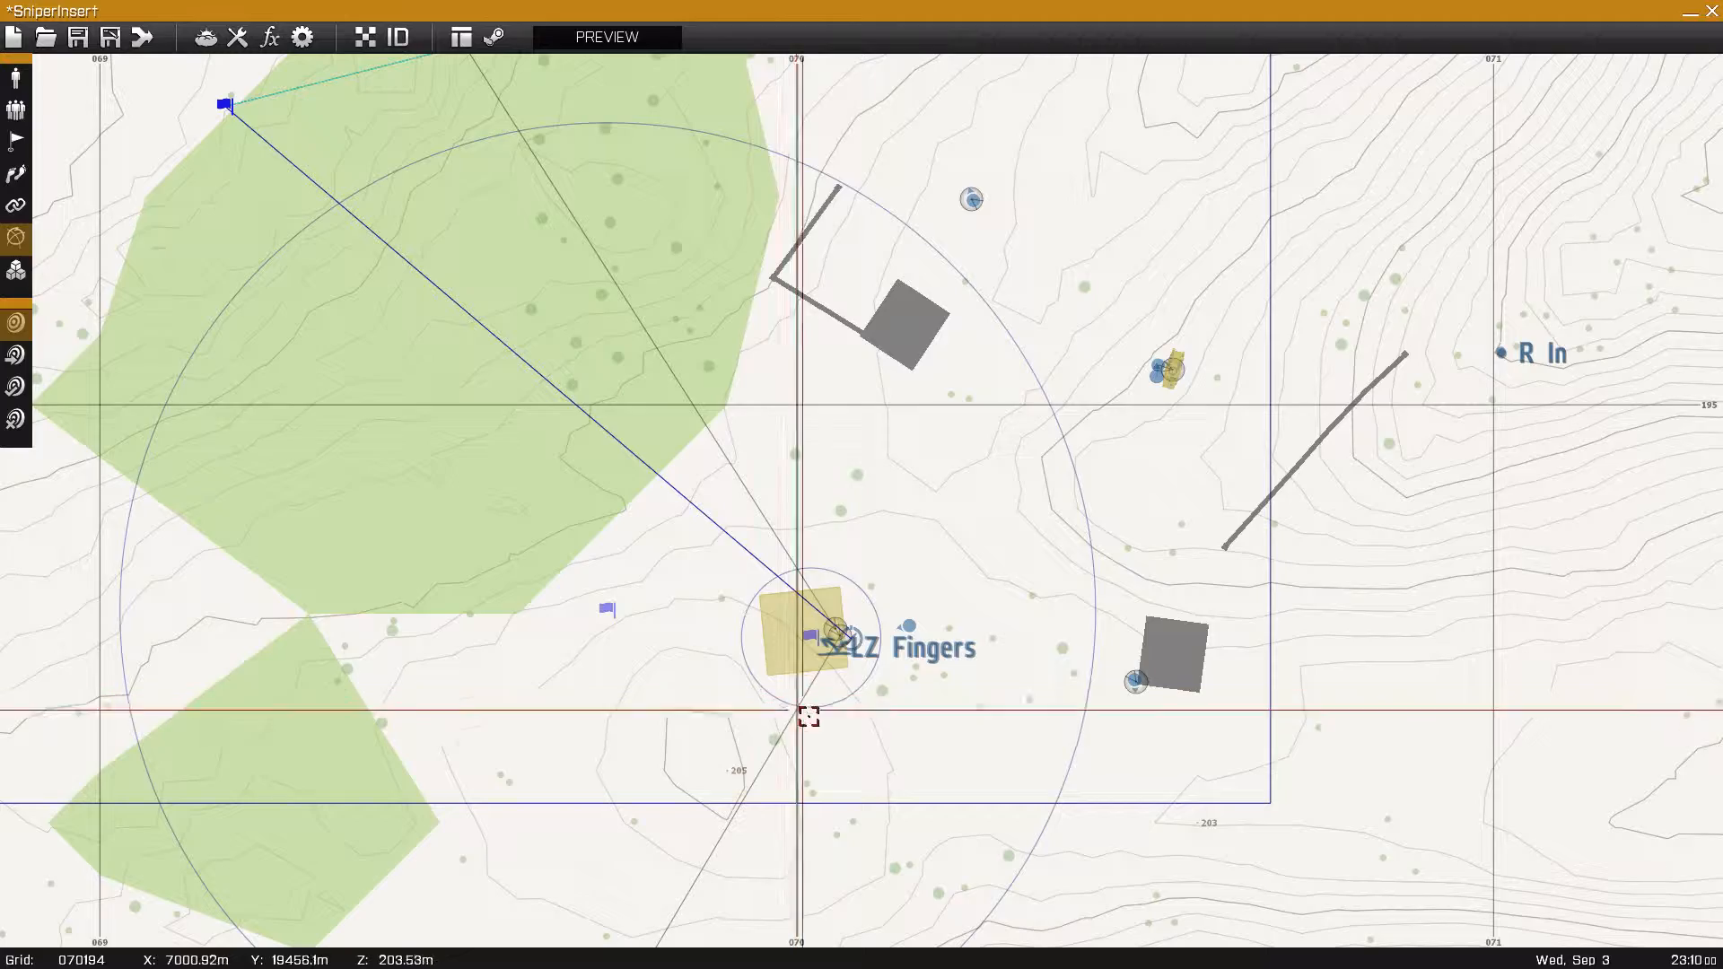
right_click_drag(852, 729, 968, 691)
scroll(968, 691, "down", 2)
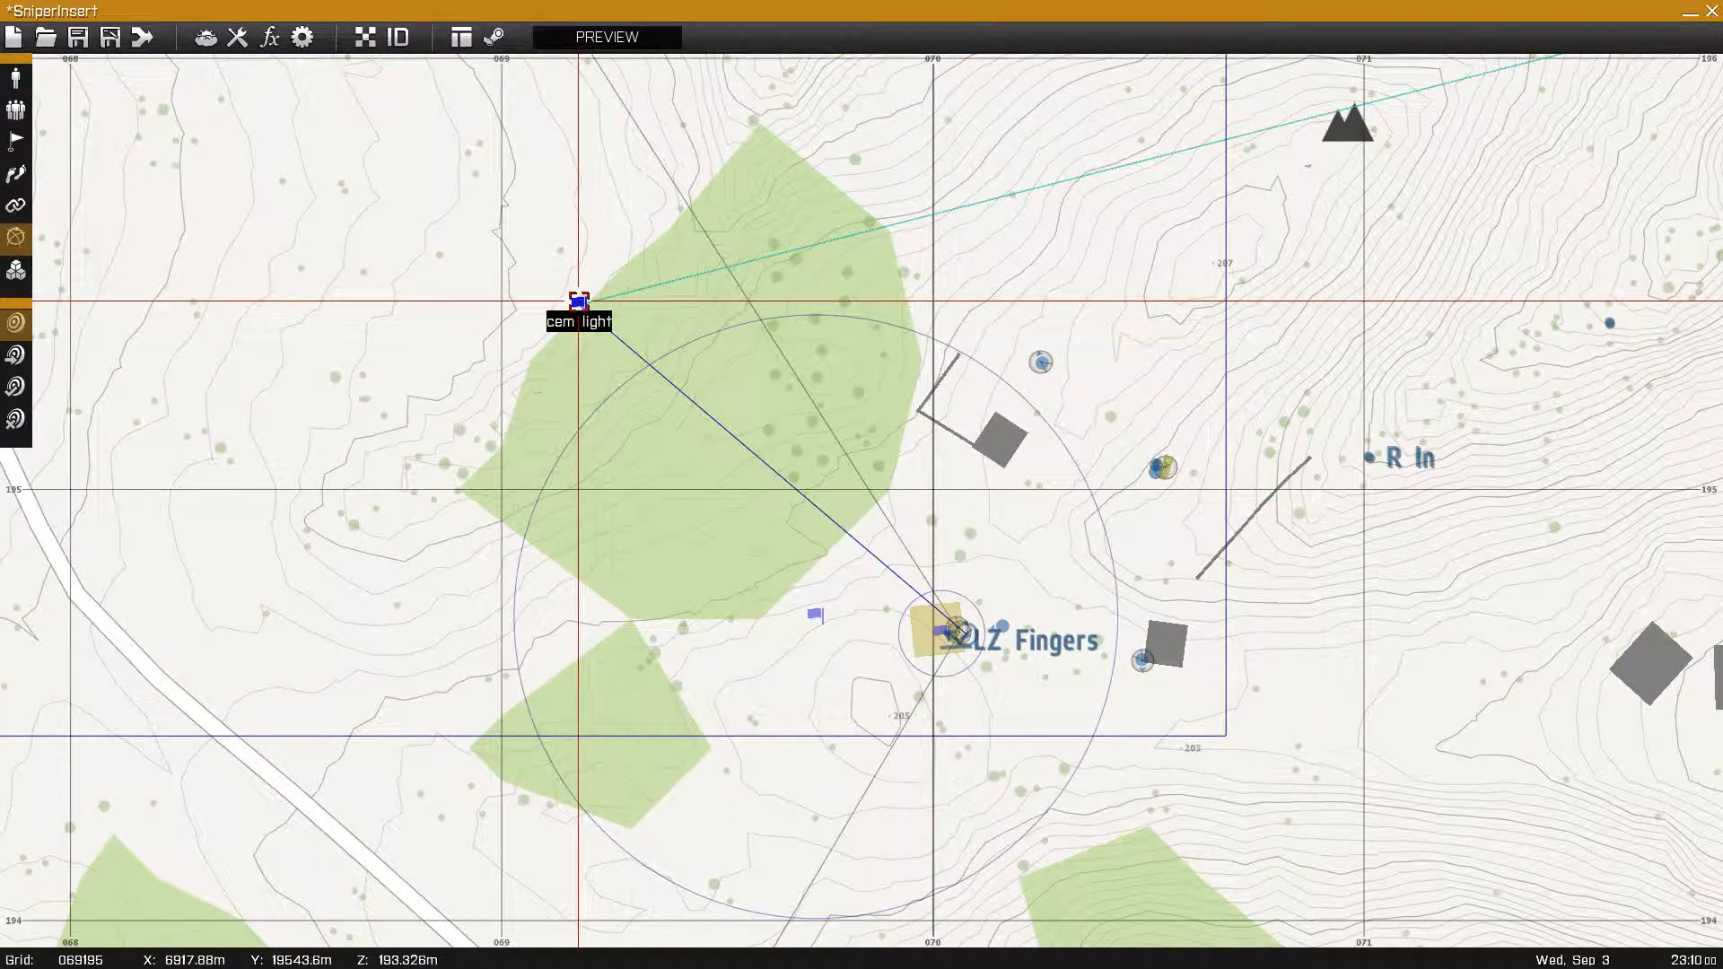
scroll(574, 299, "down", 2)
scroll(579, 300, "up", 1)
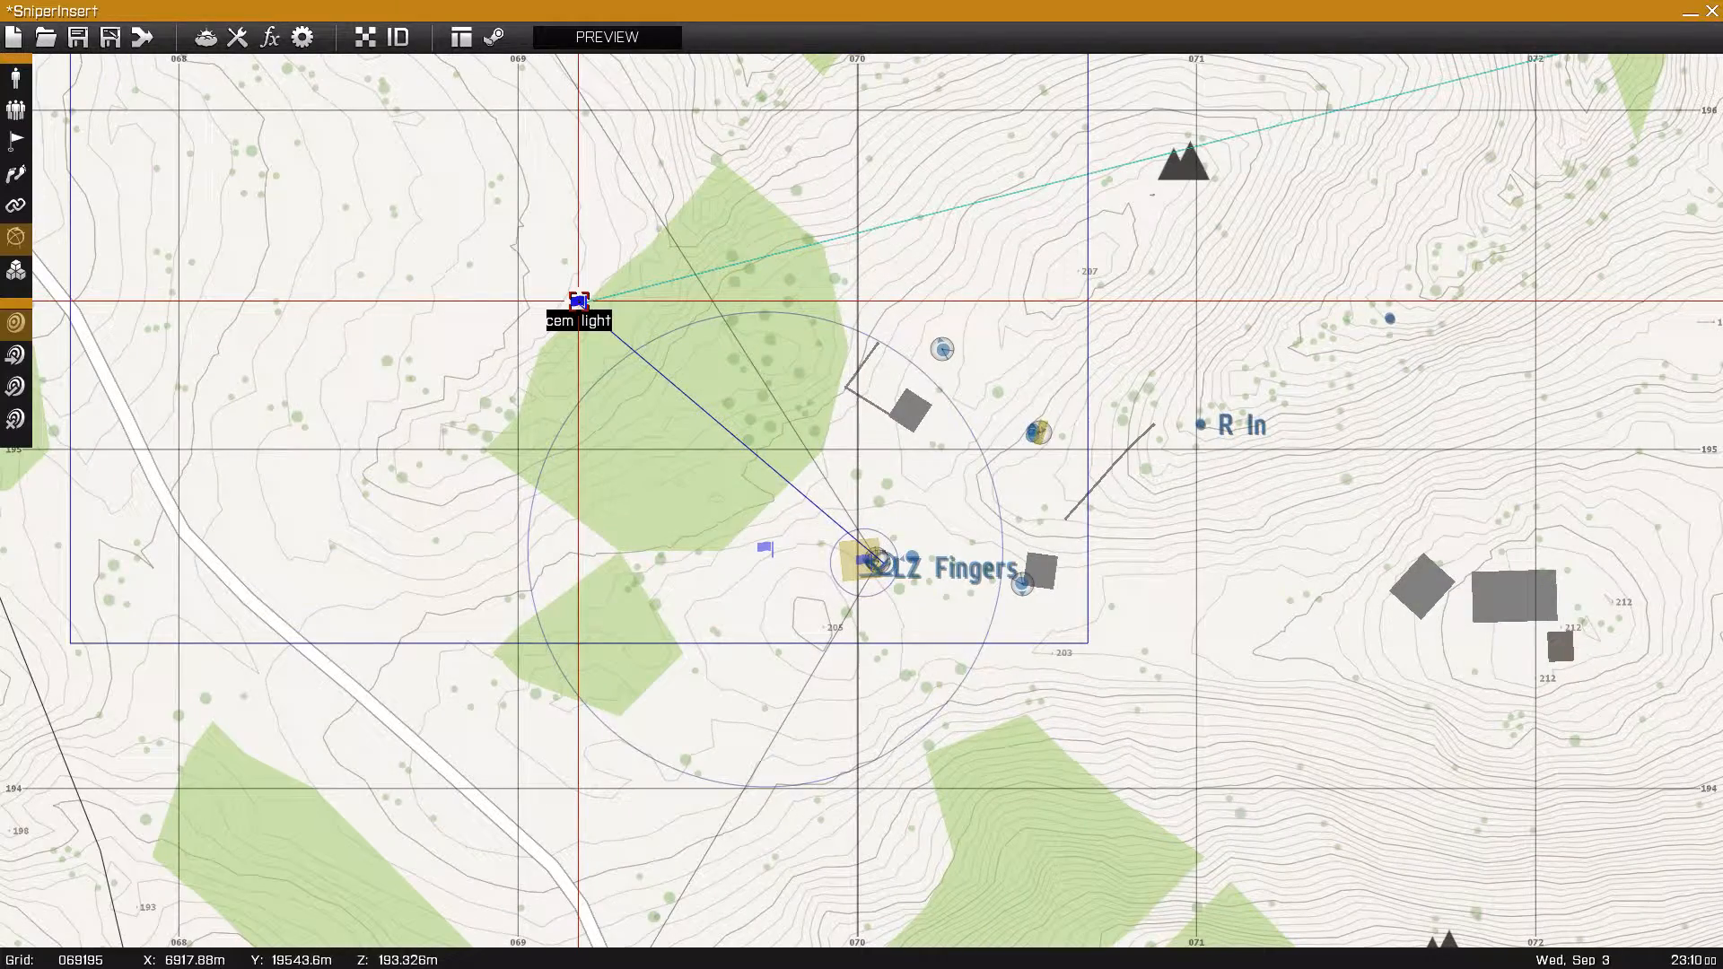
- Review the color and permanent effect settings of the Chem light module at LZ Fingers
scroll(879, 572, "up", 5)
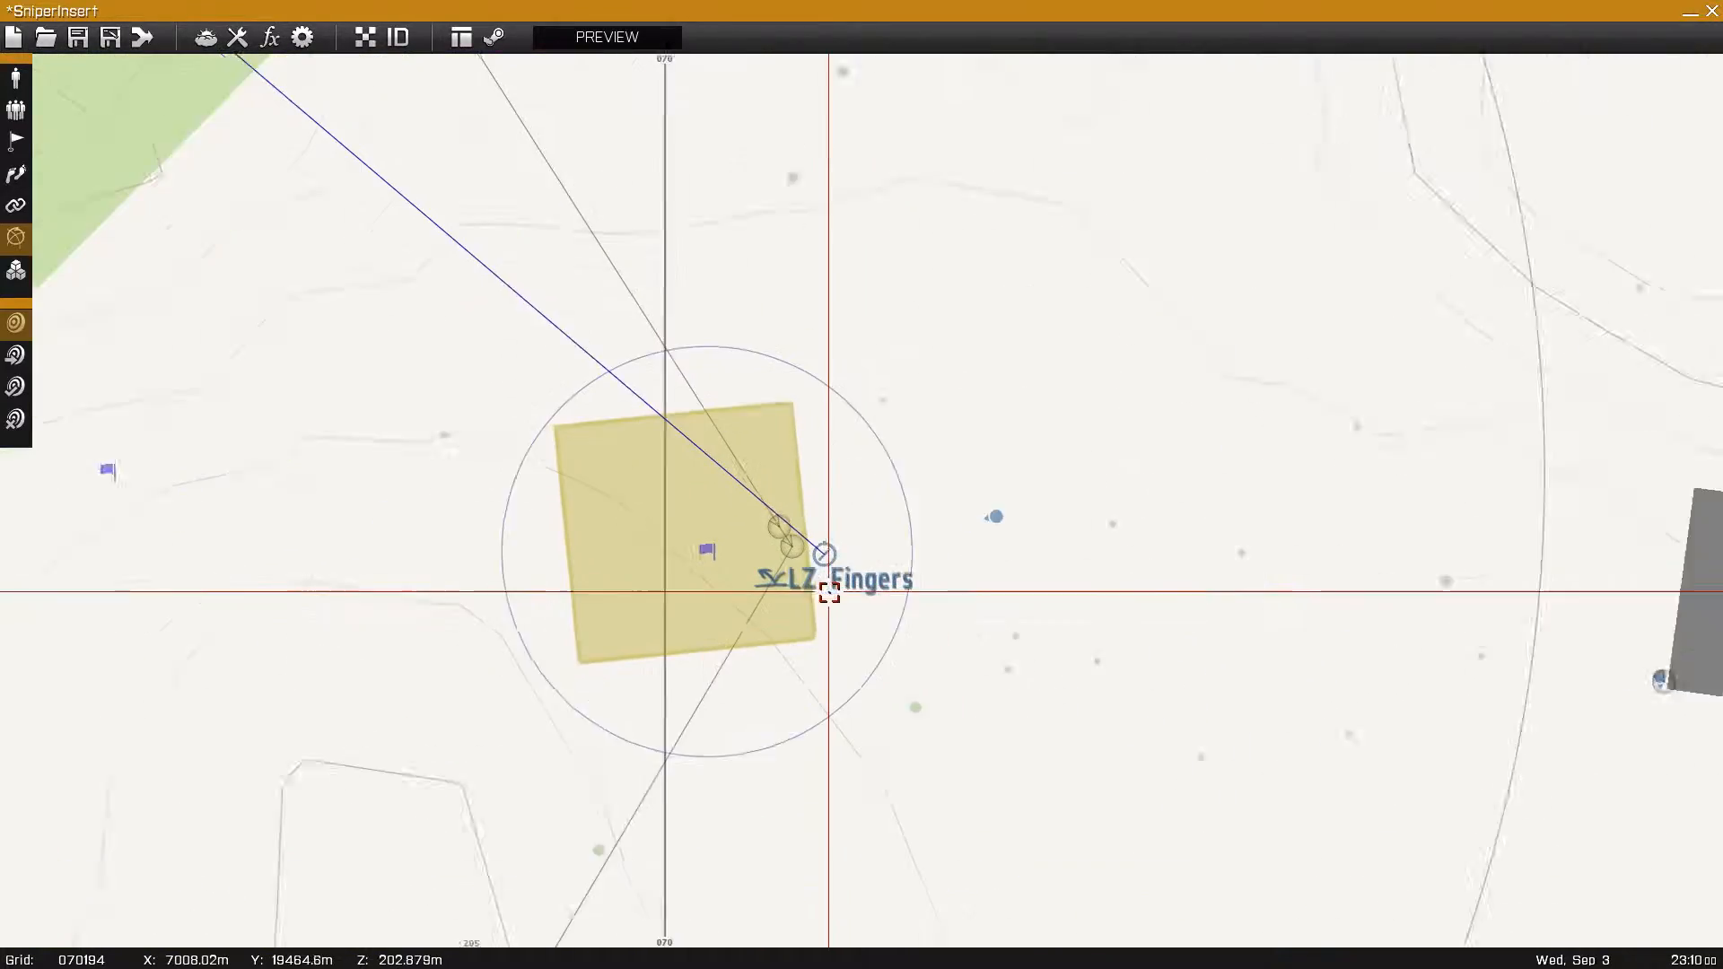
scroll(830, 593, "up", 1)
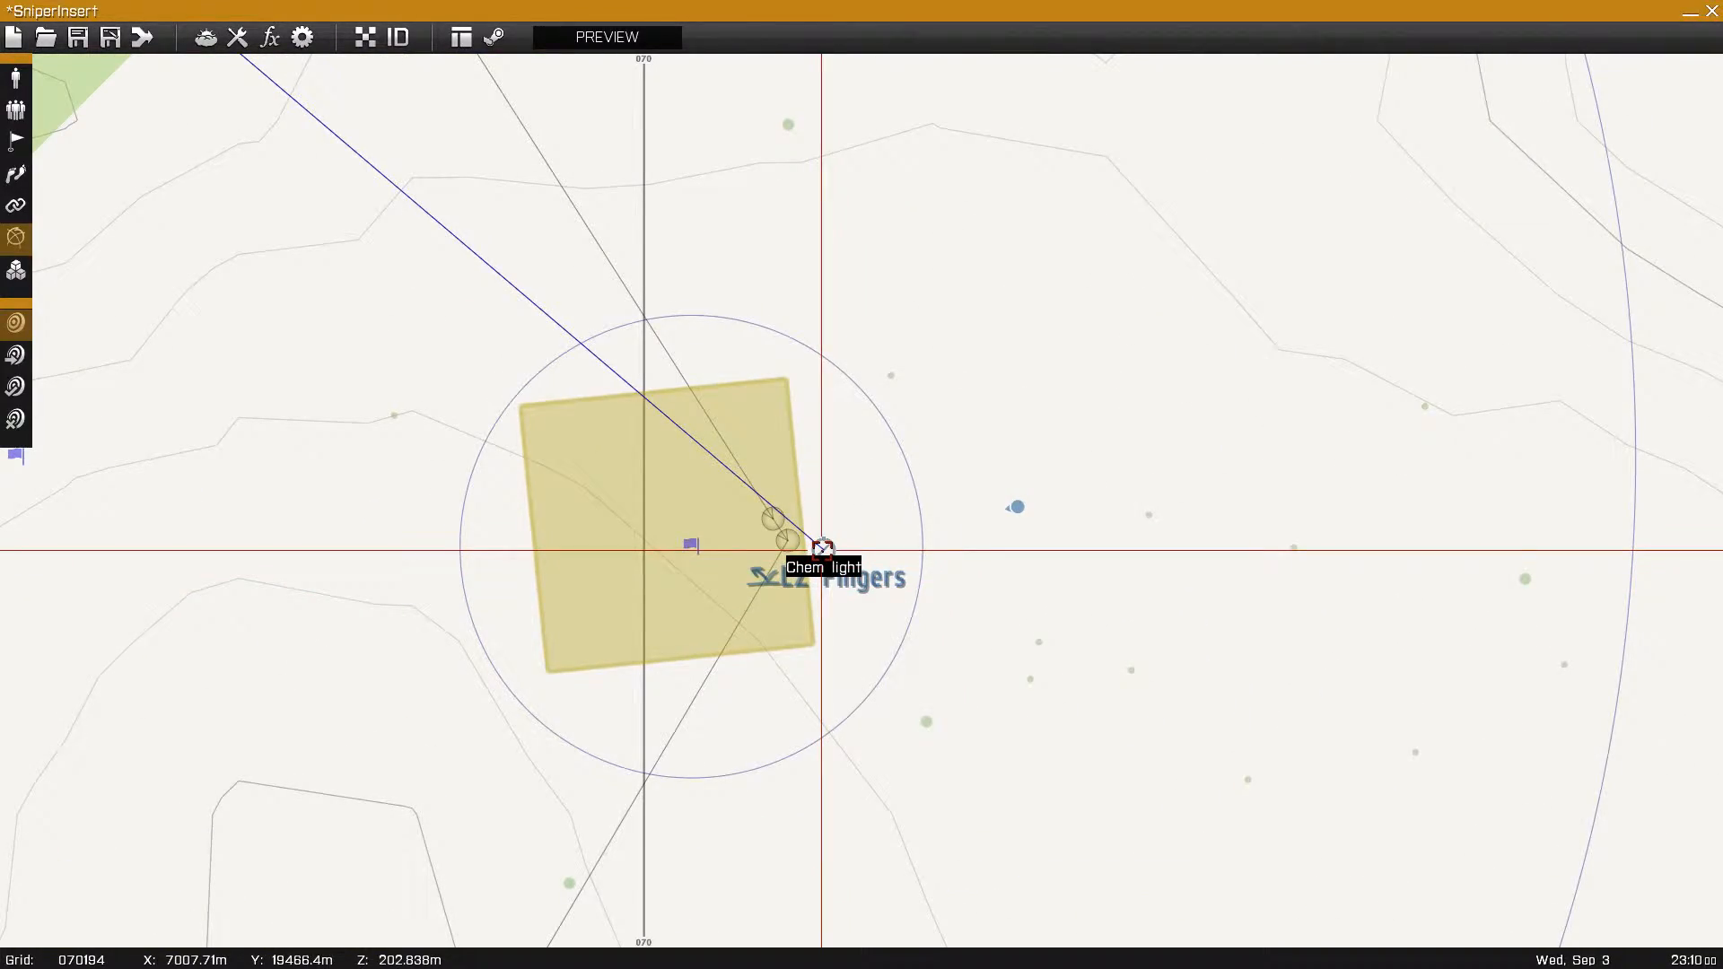
double_click(822, 549)
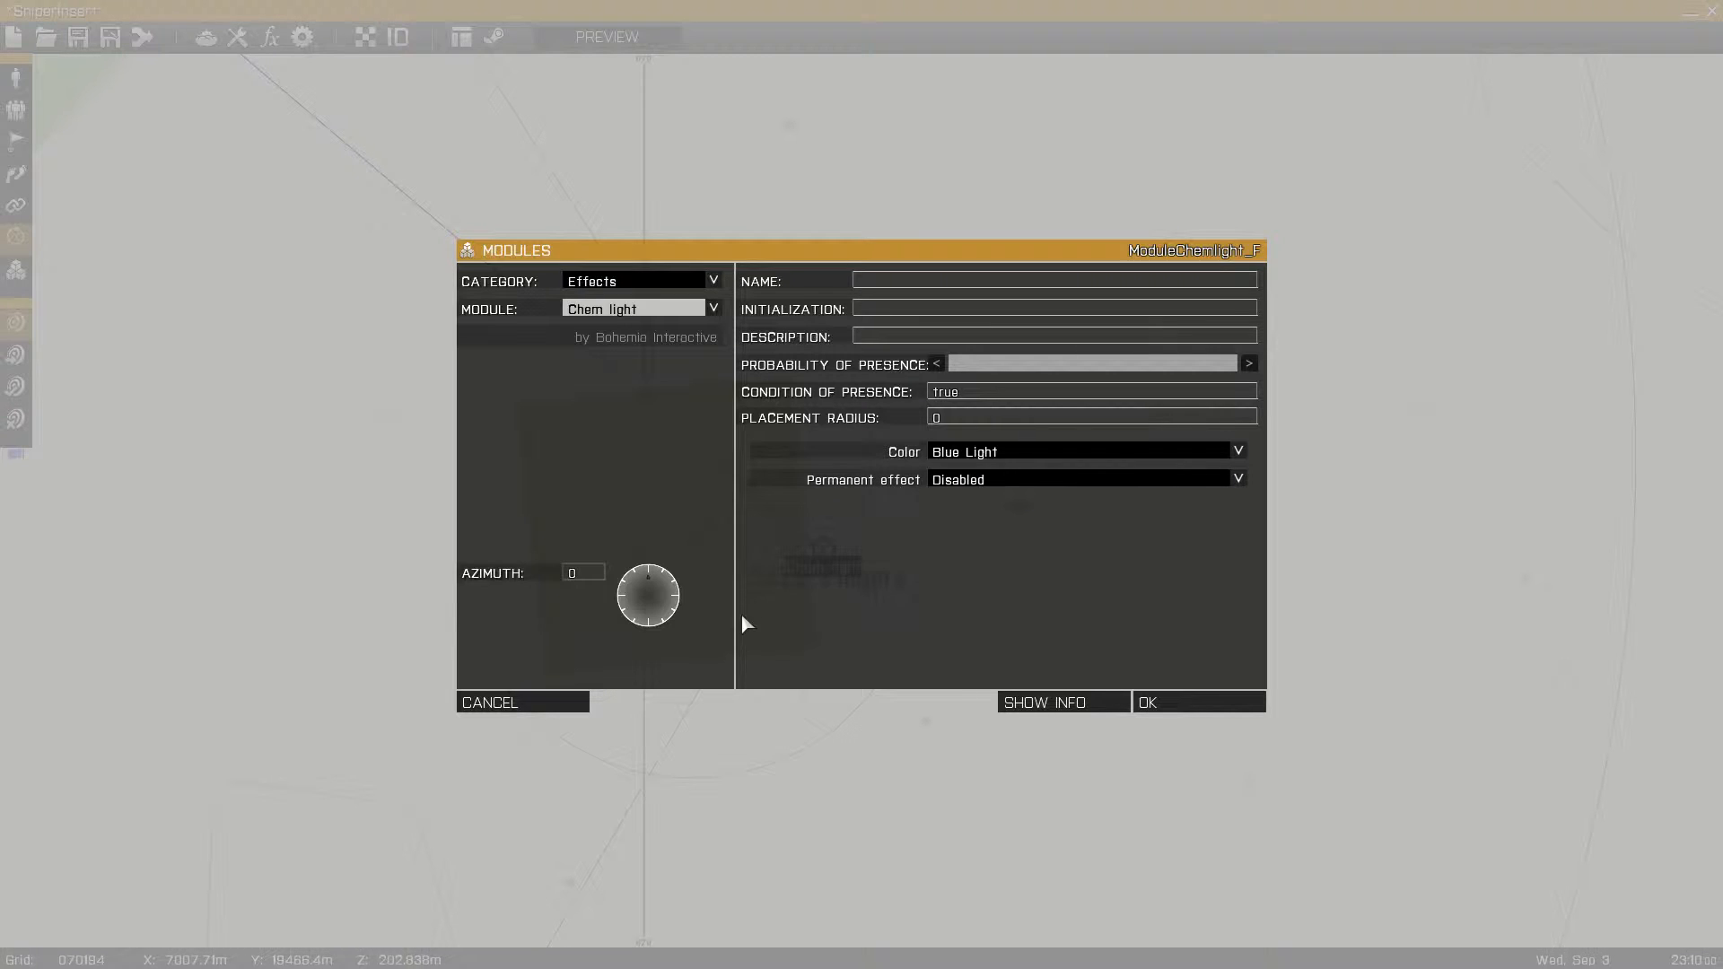
left_click(1191, 705)
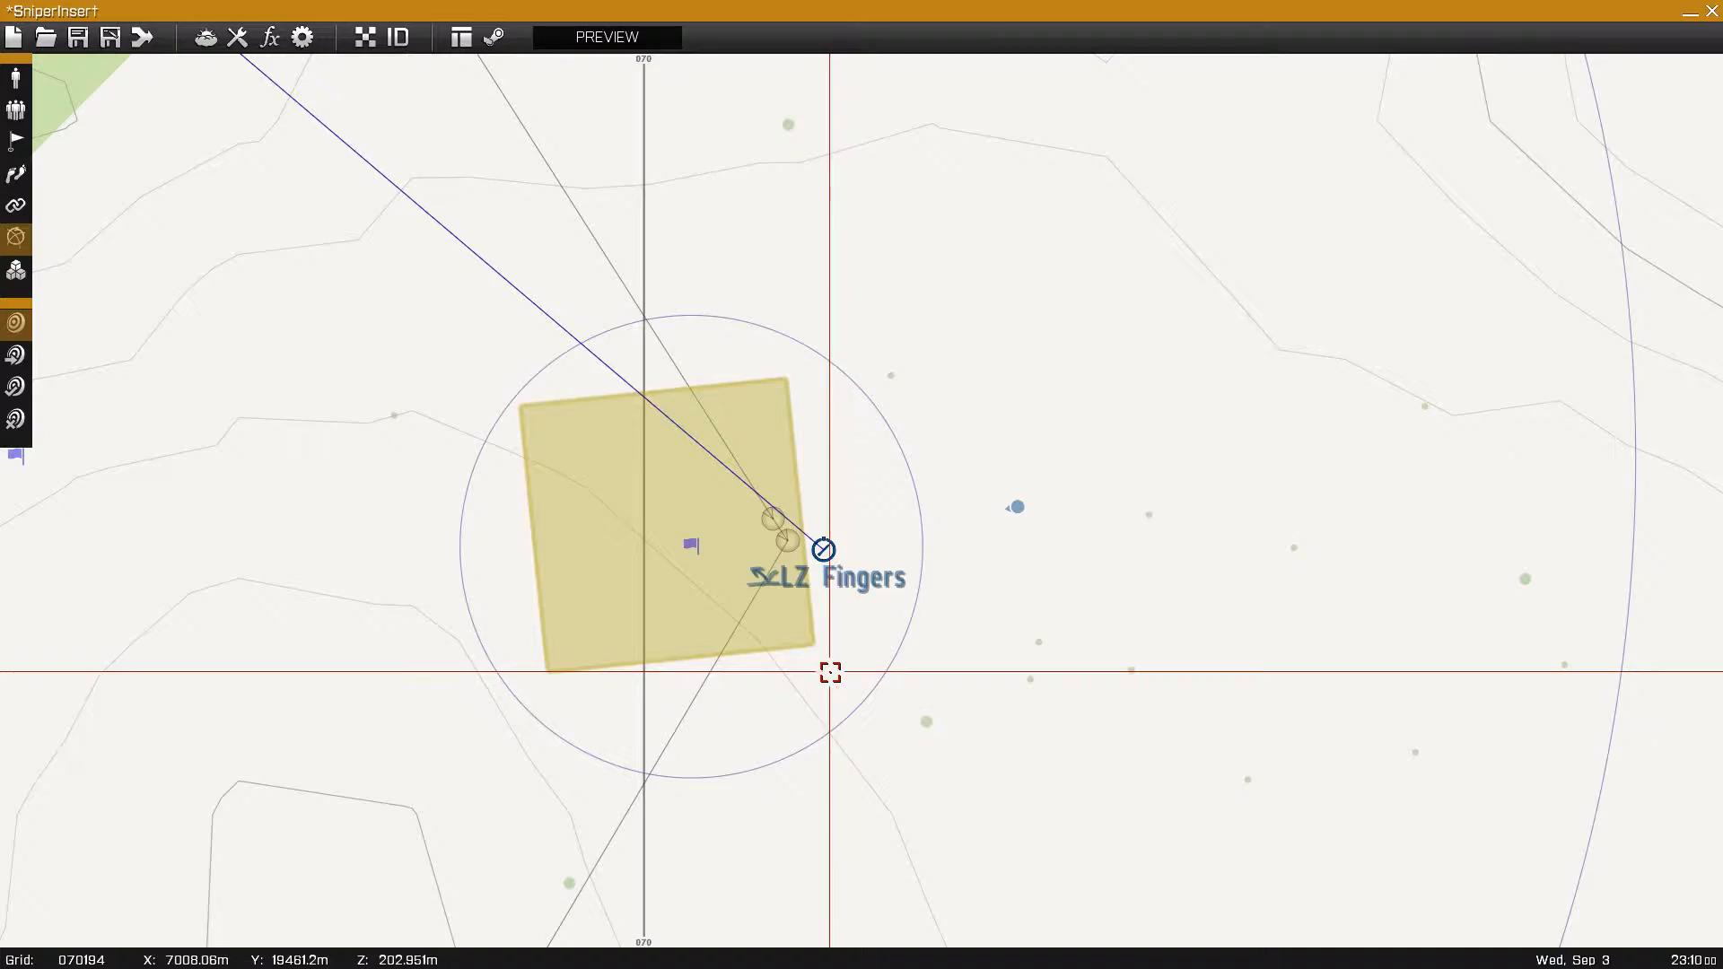
- Examine the landing zone's surroundings, checking the Recon JTAC unit jack2, the Chem light module and the invisible helipad
scroll(601, 664, "down", 2)
scroll(601, 663, "down", 3)
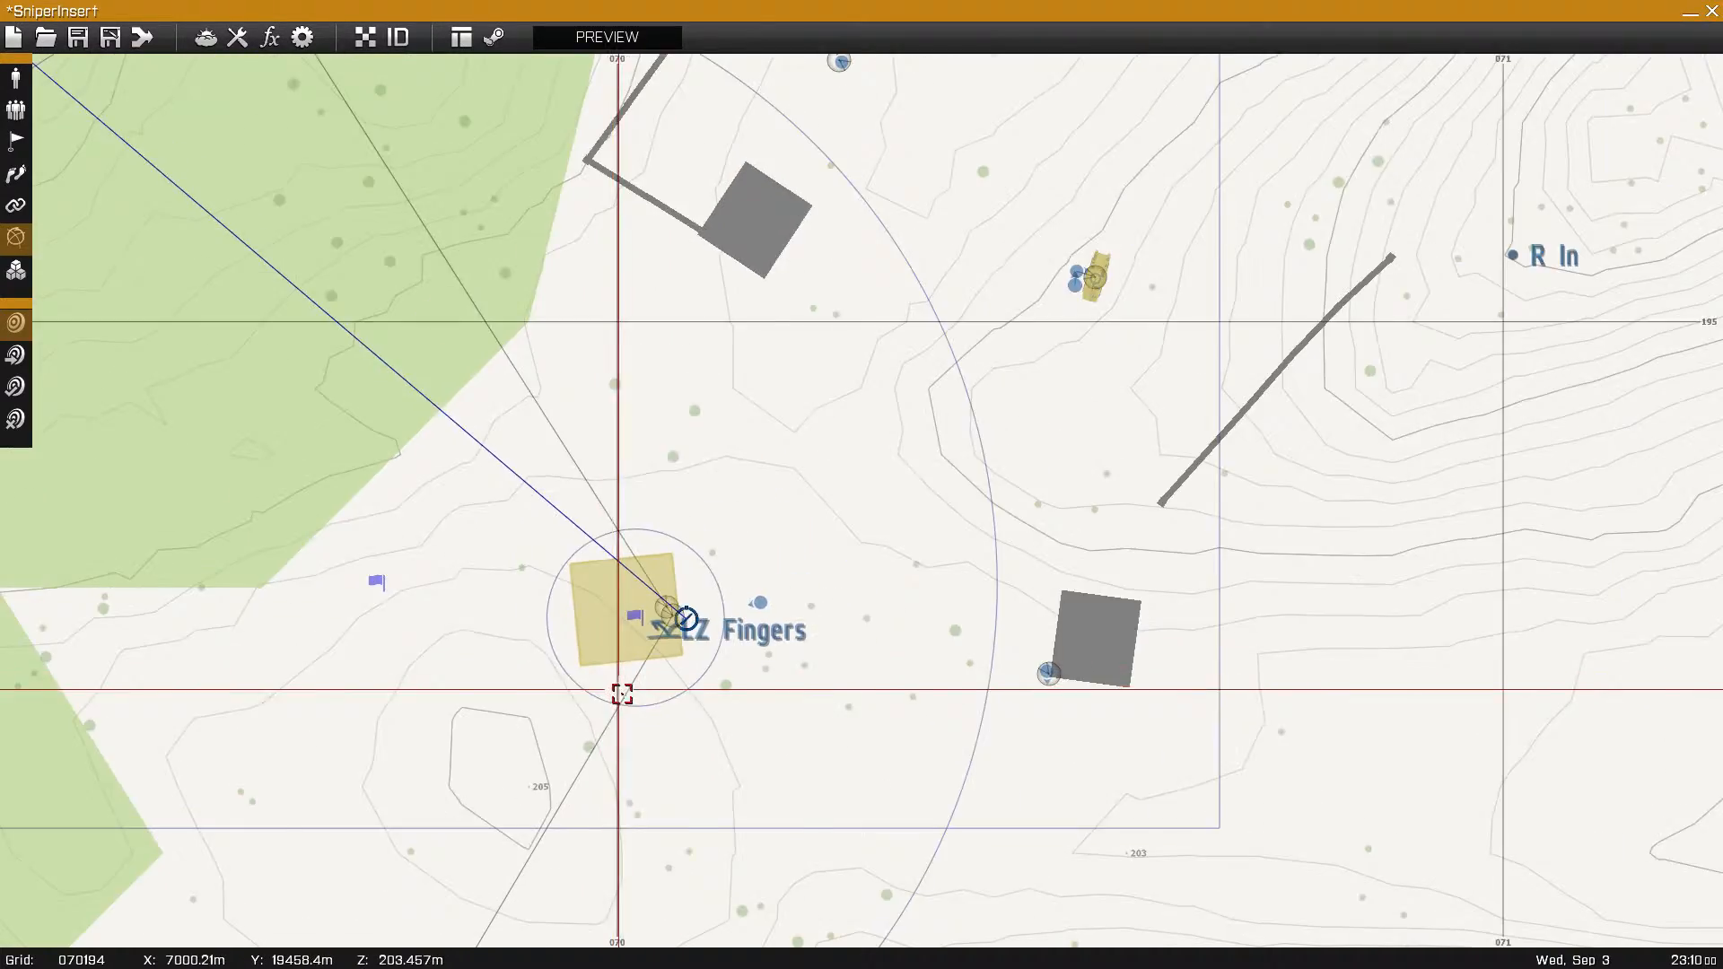
scroll(386, 375, "down", 2)
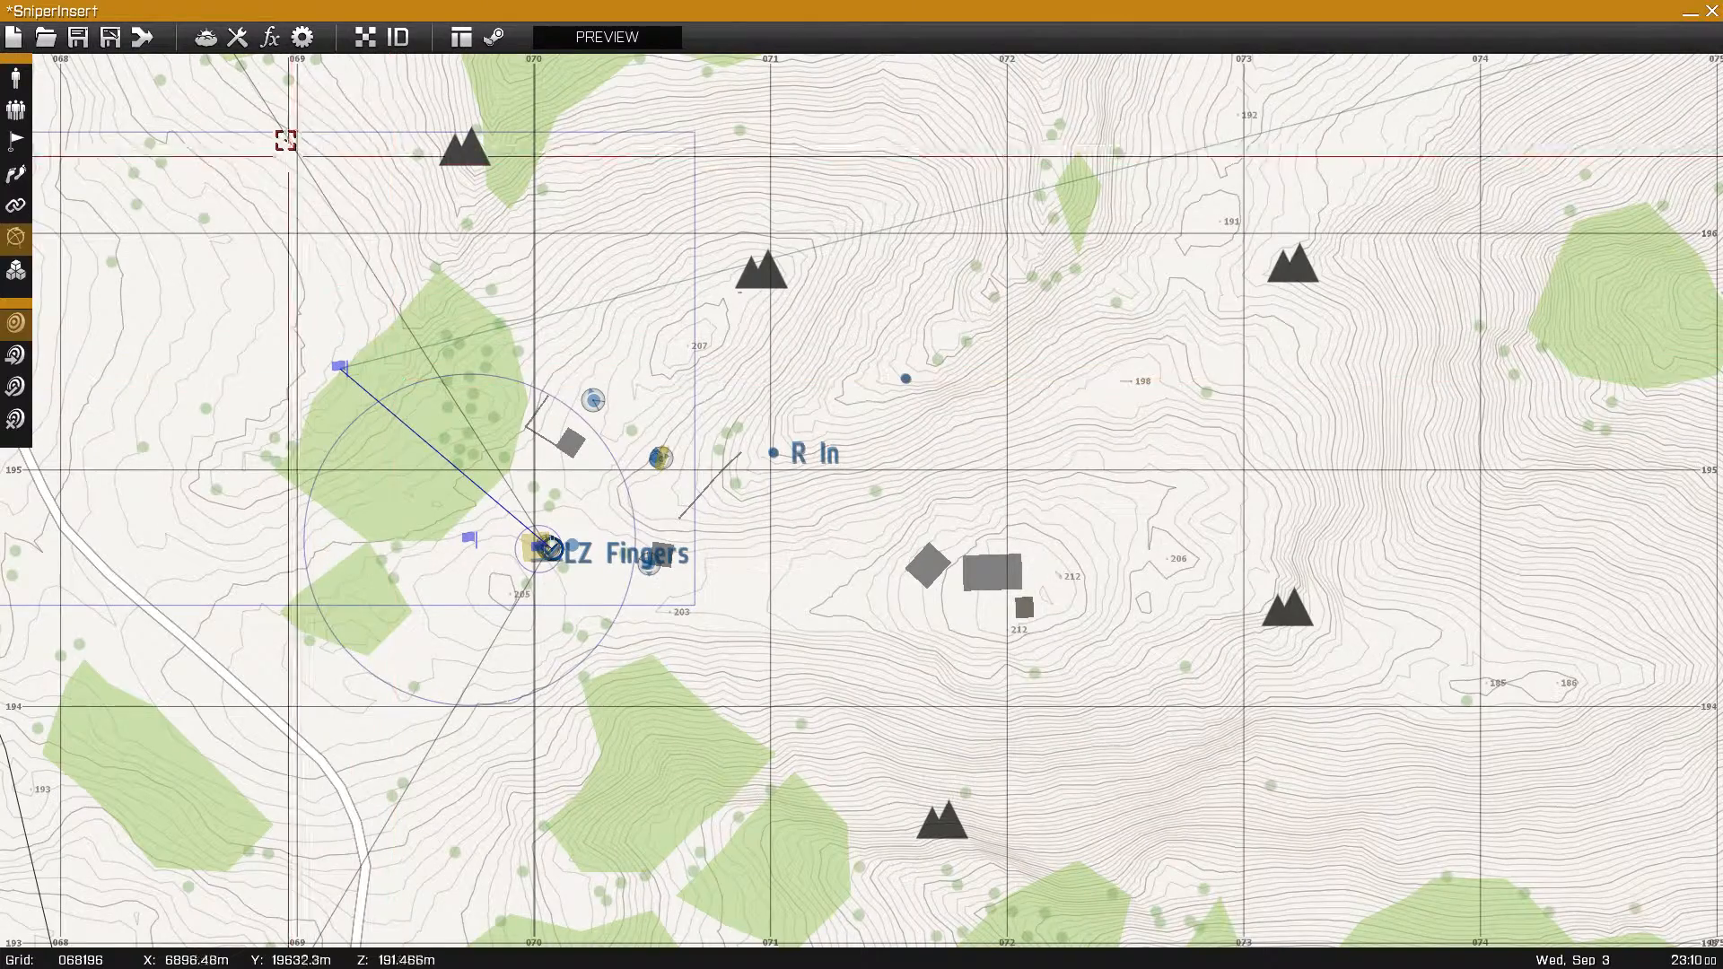
scroll(624, 569, "up", 5)
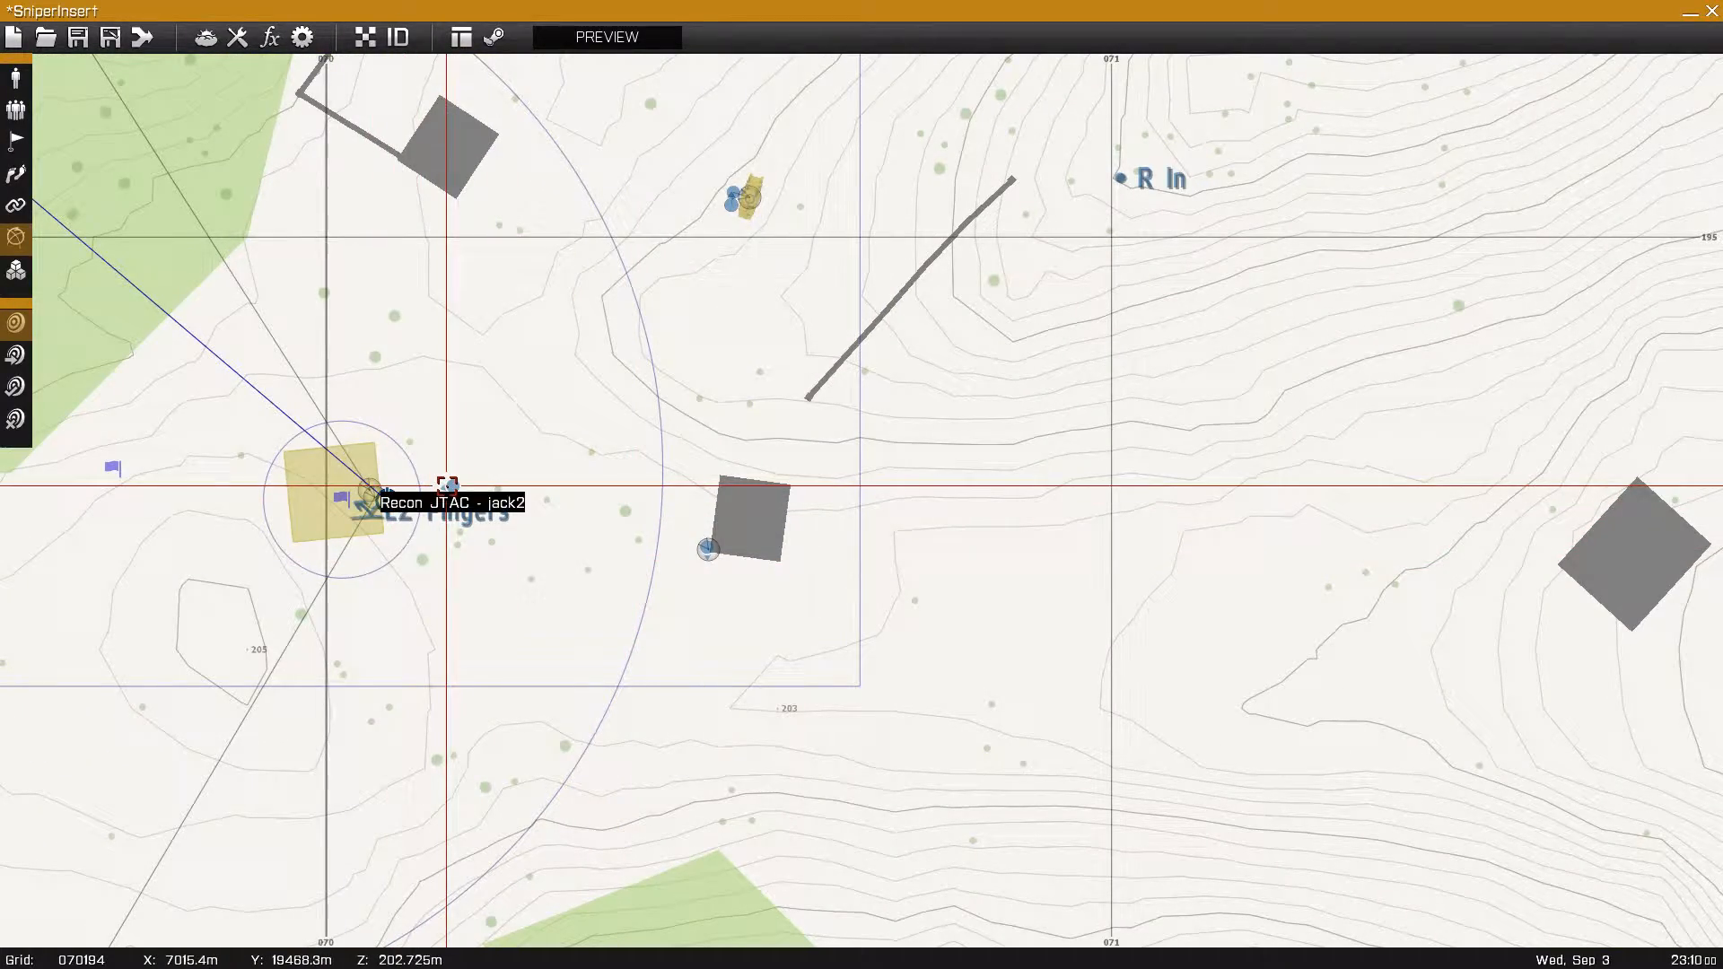
scroll(452, 485, "down", 3)
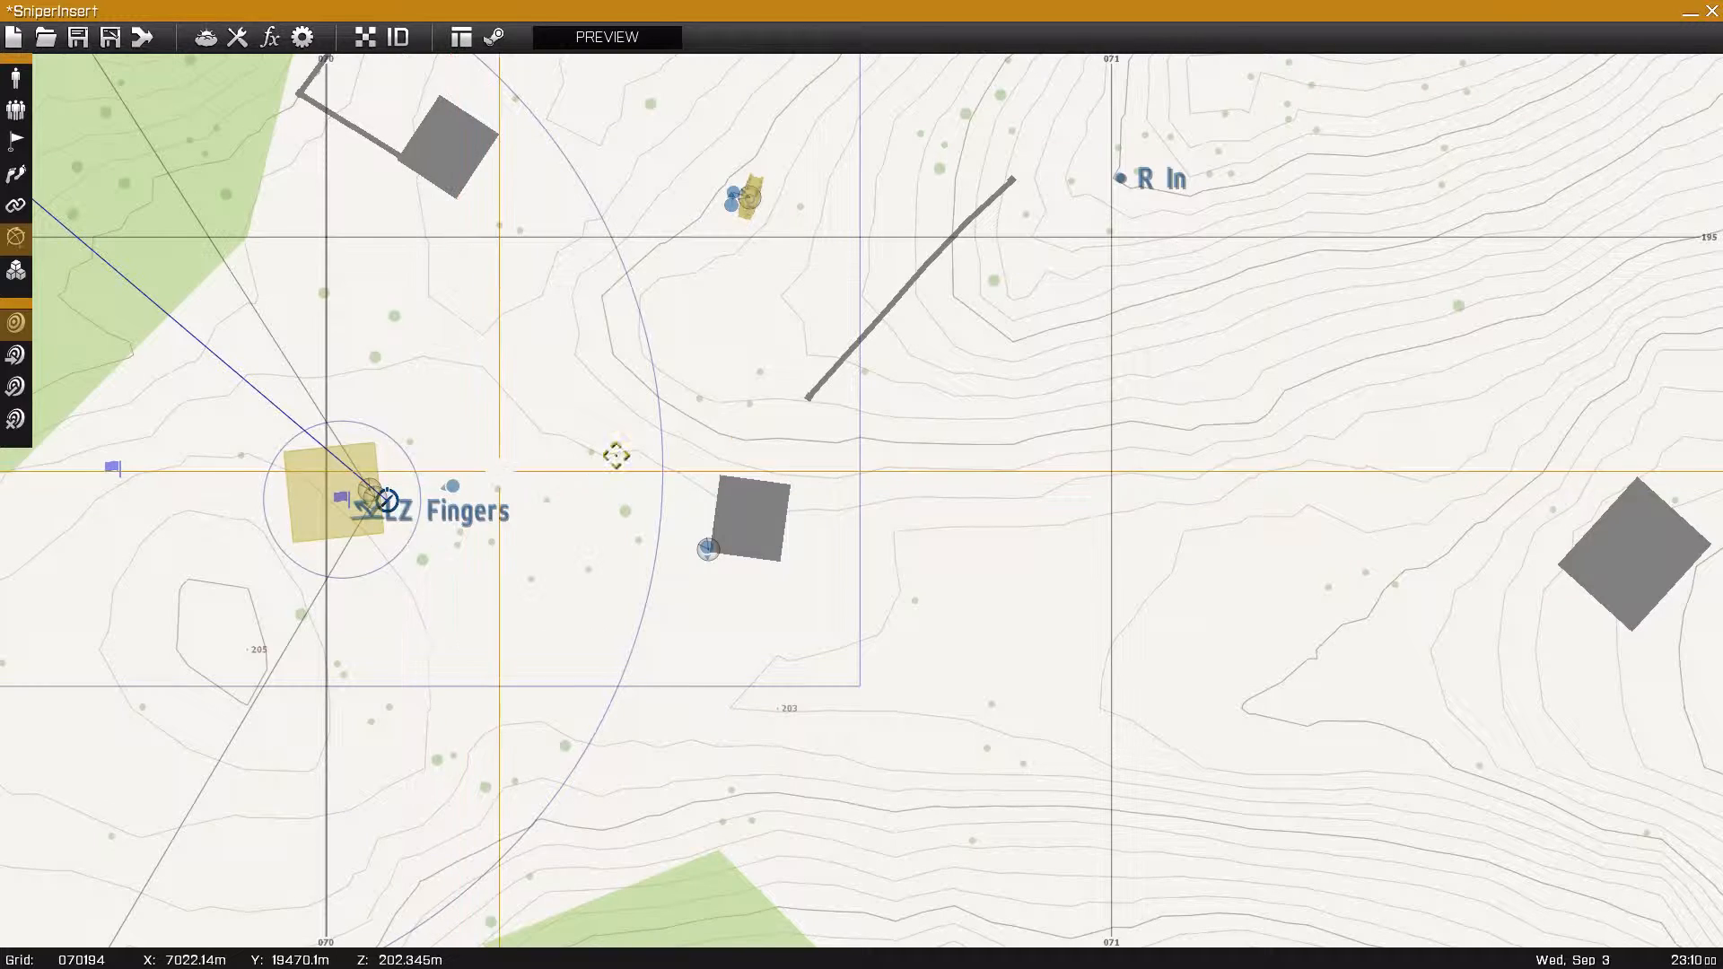
scroll(962, 423, "up", 5)
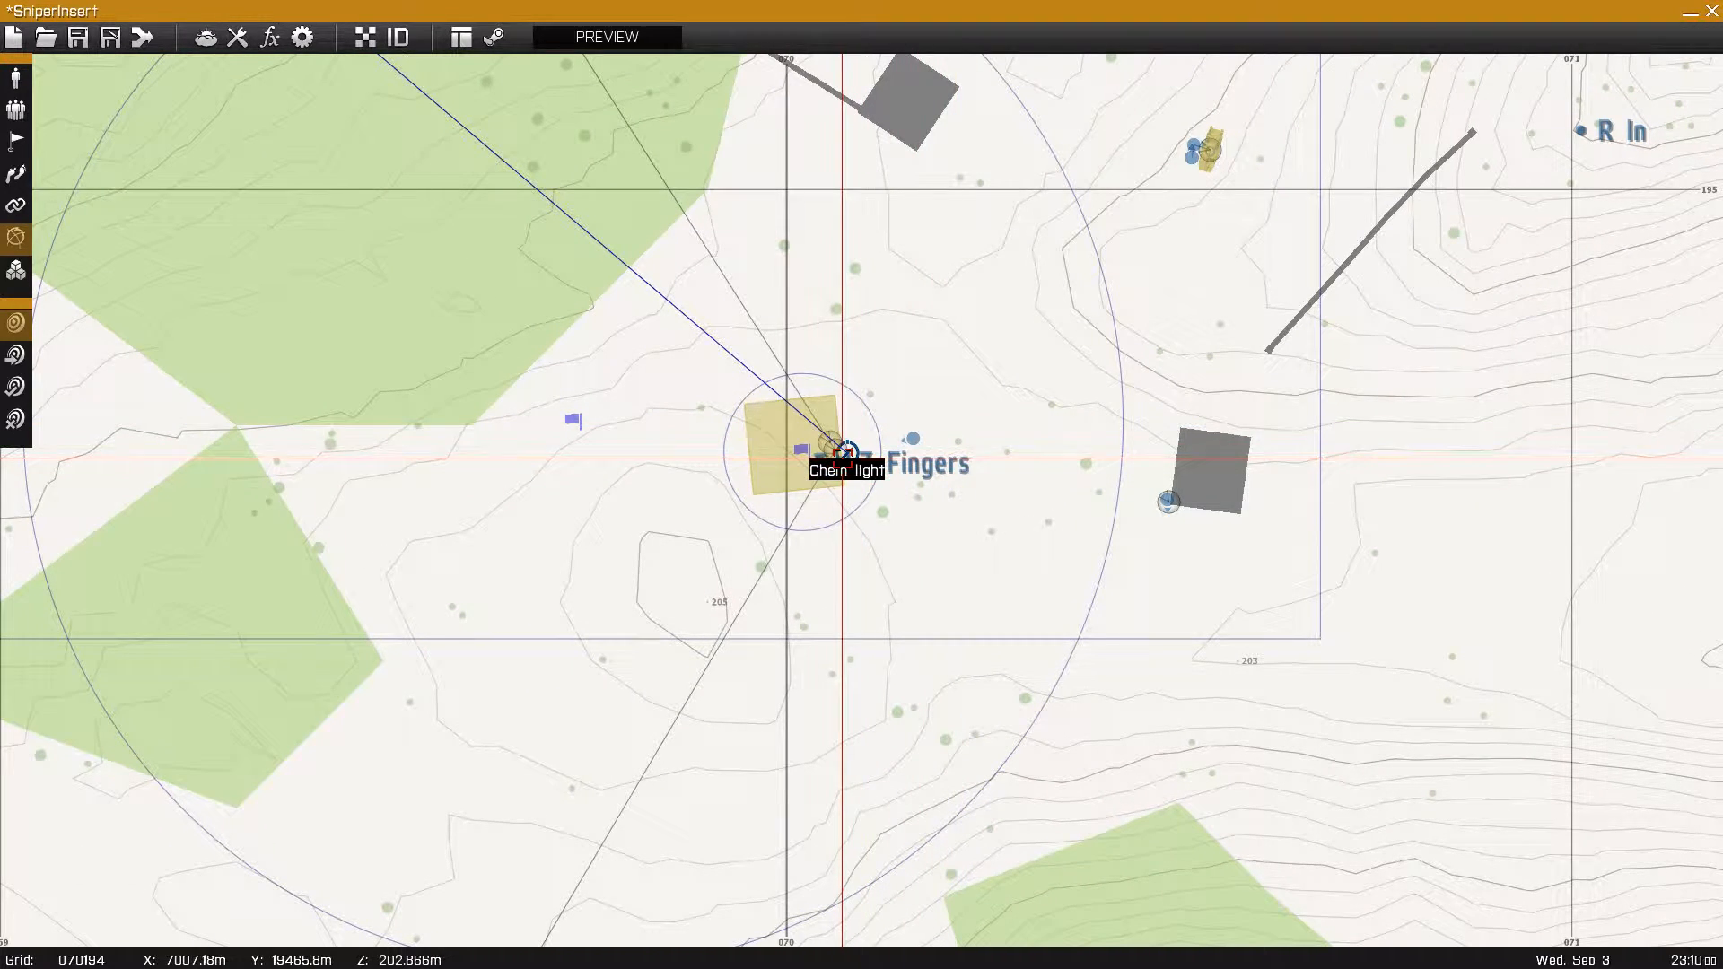
scroll(844, 455, "down", 4)
scroll(841, 458, "up", 1)
scroll(841, 456, "up", 2)
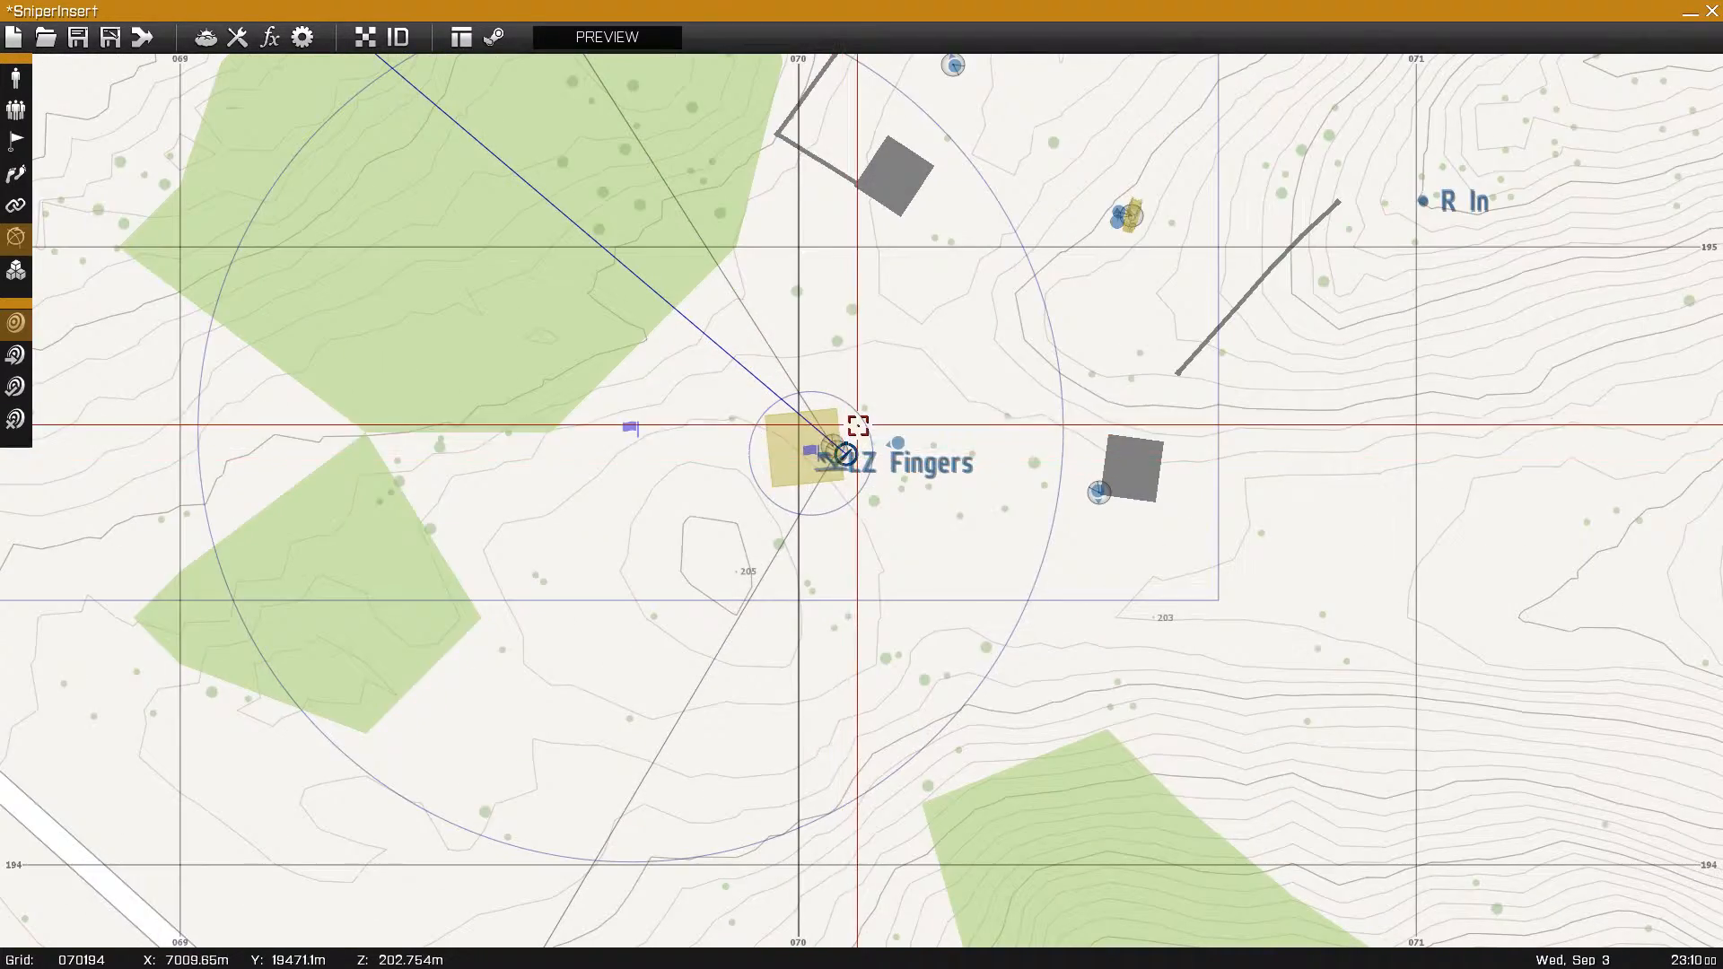
scroll(848, 440, "up", 4)
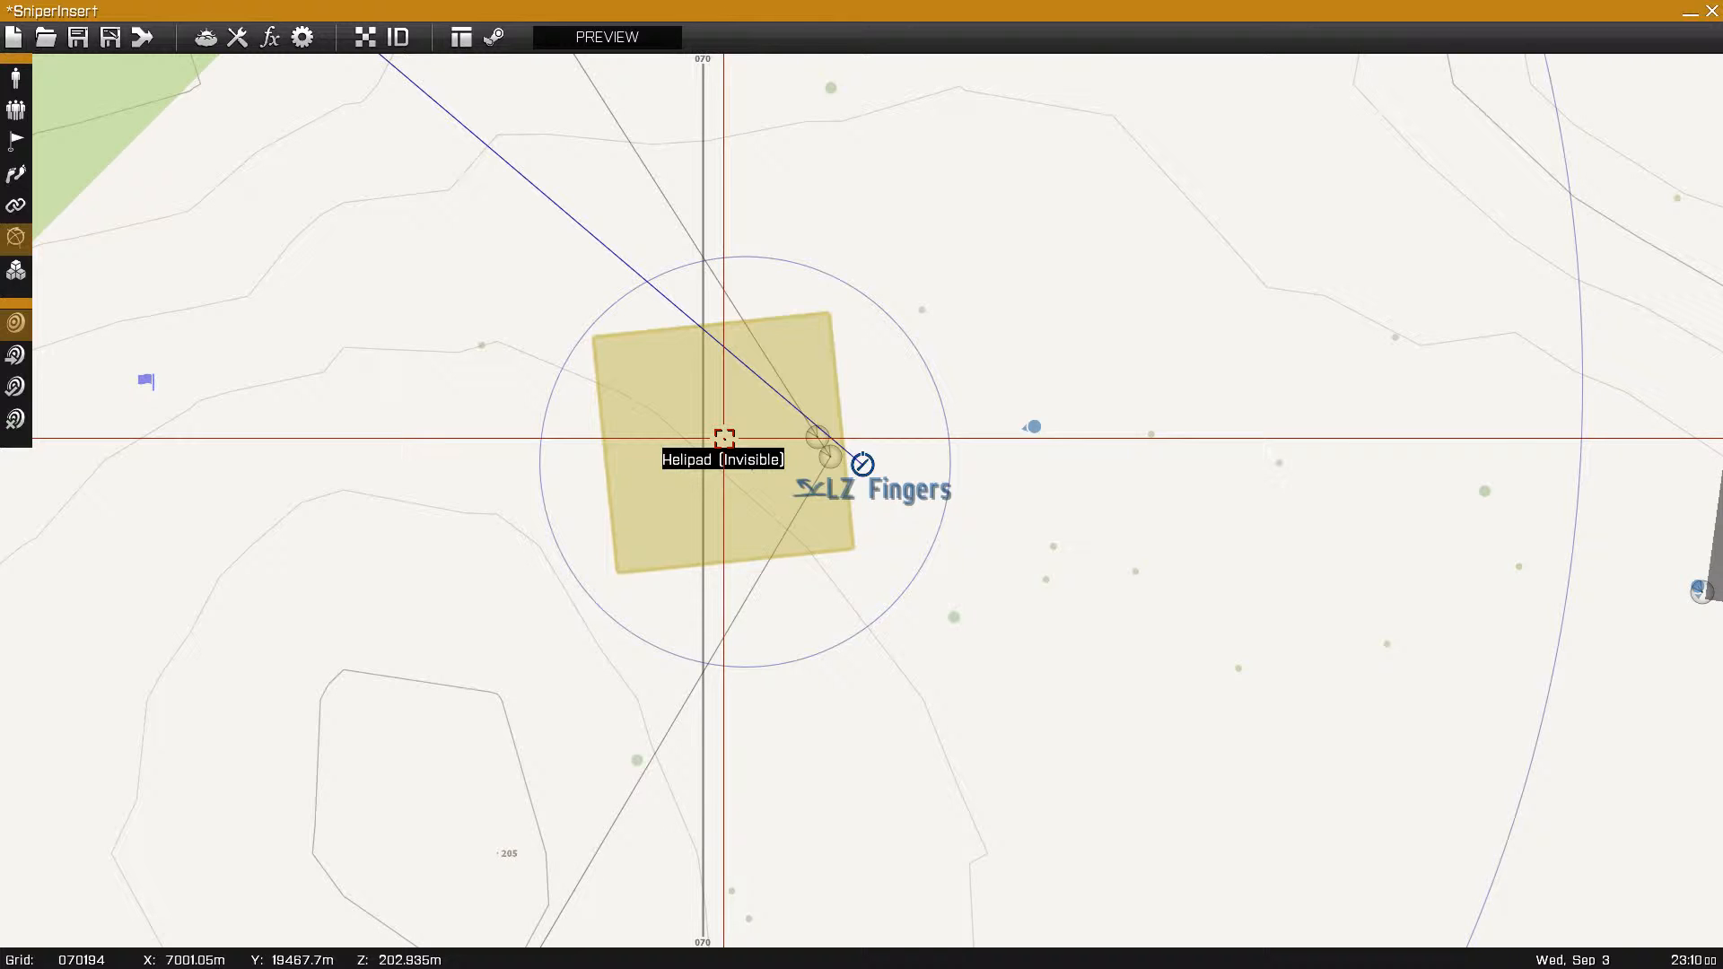
- Review the shape, timer and activation code of the anim5 trigger west of LZ Fingers
scroll(724, 438, "down", 5)
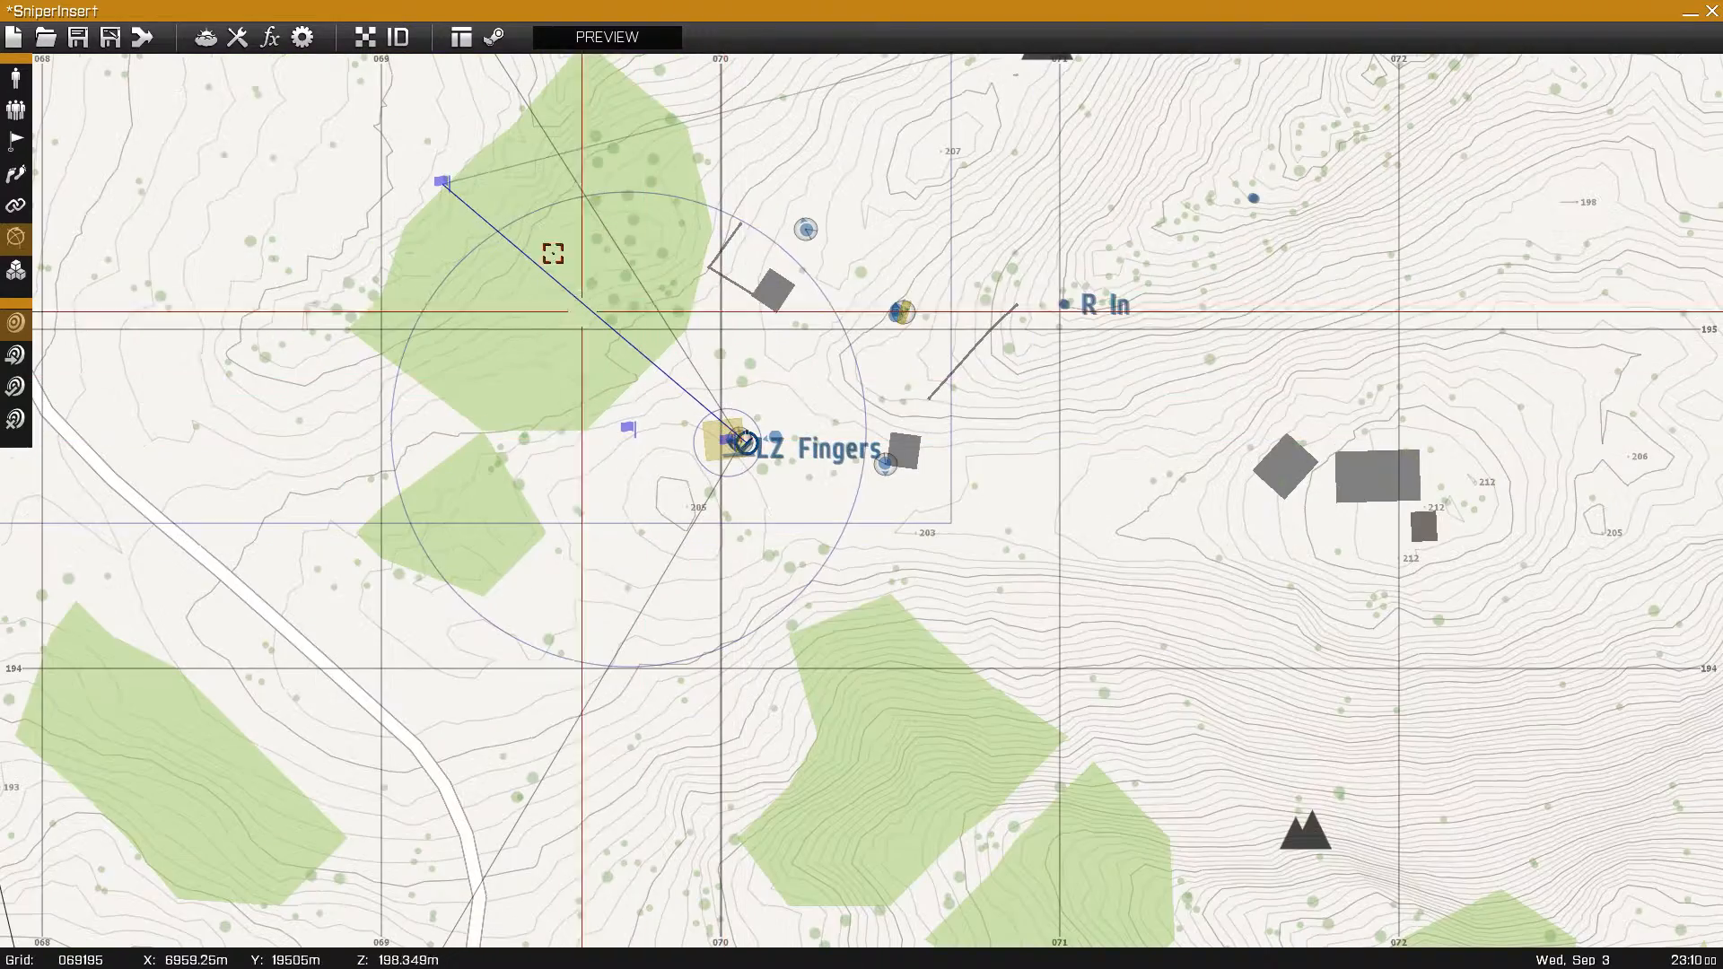
scroll(493, 122, "down", 2)
right_click_drag(492, 122, 552, 363)
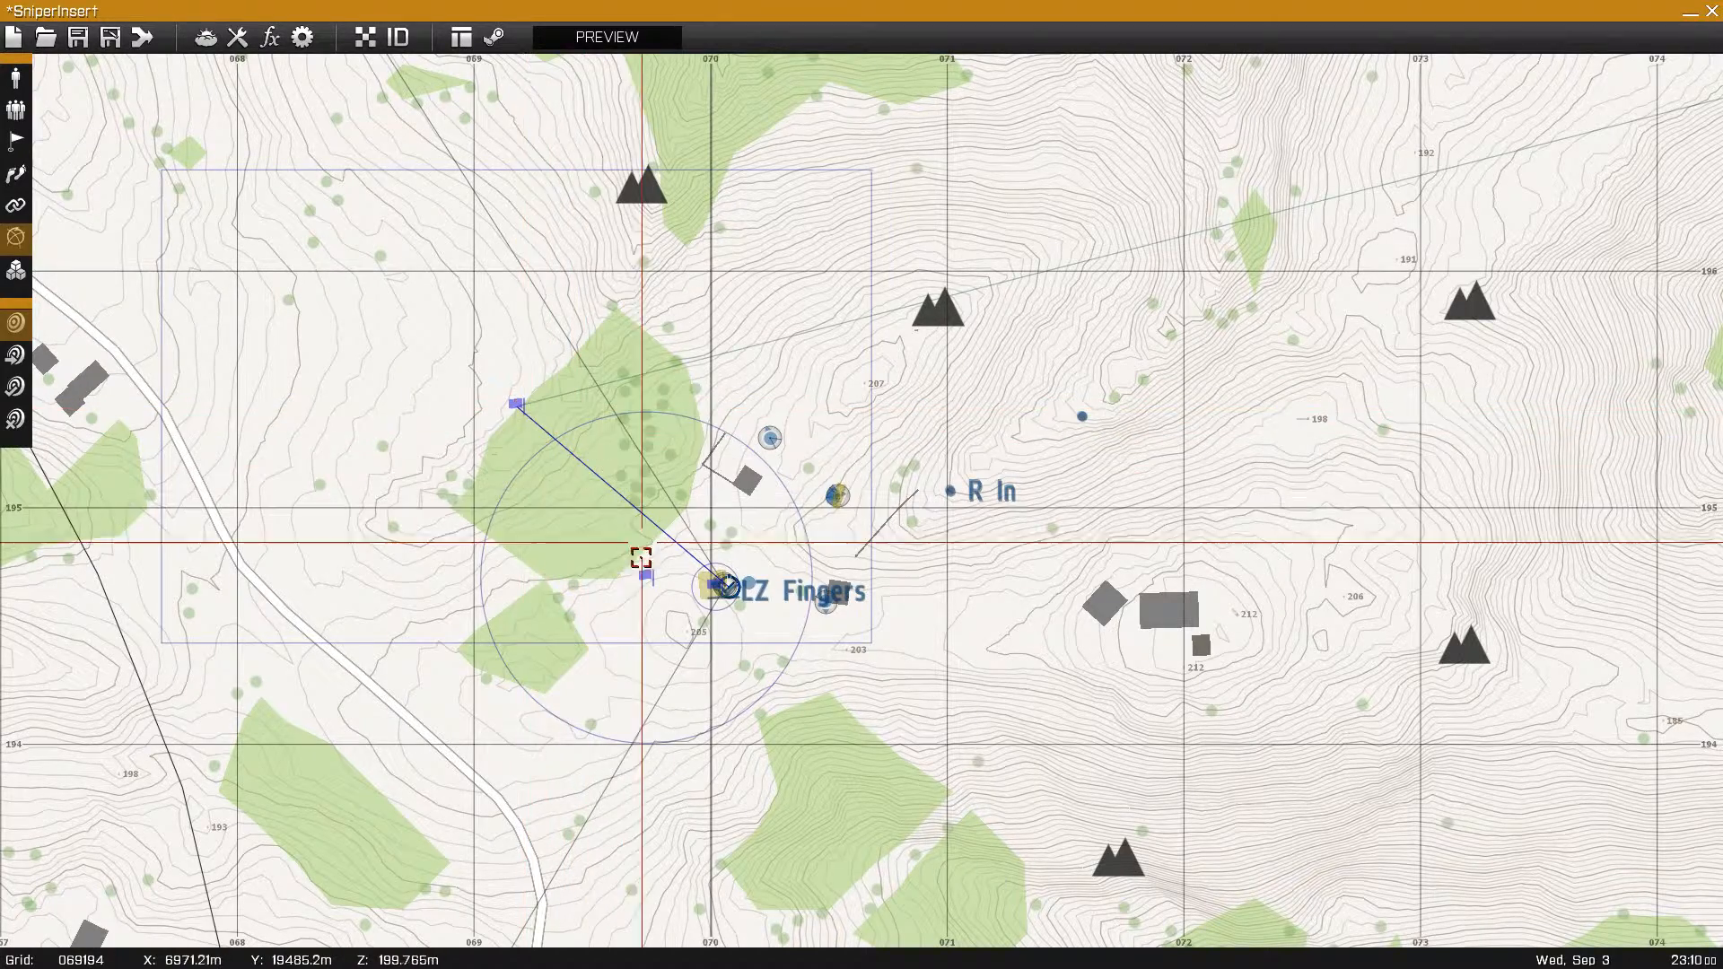
left_click(645, 577)
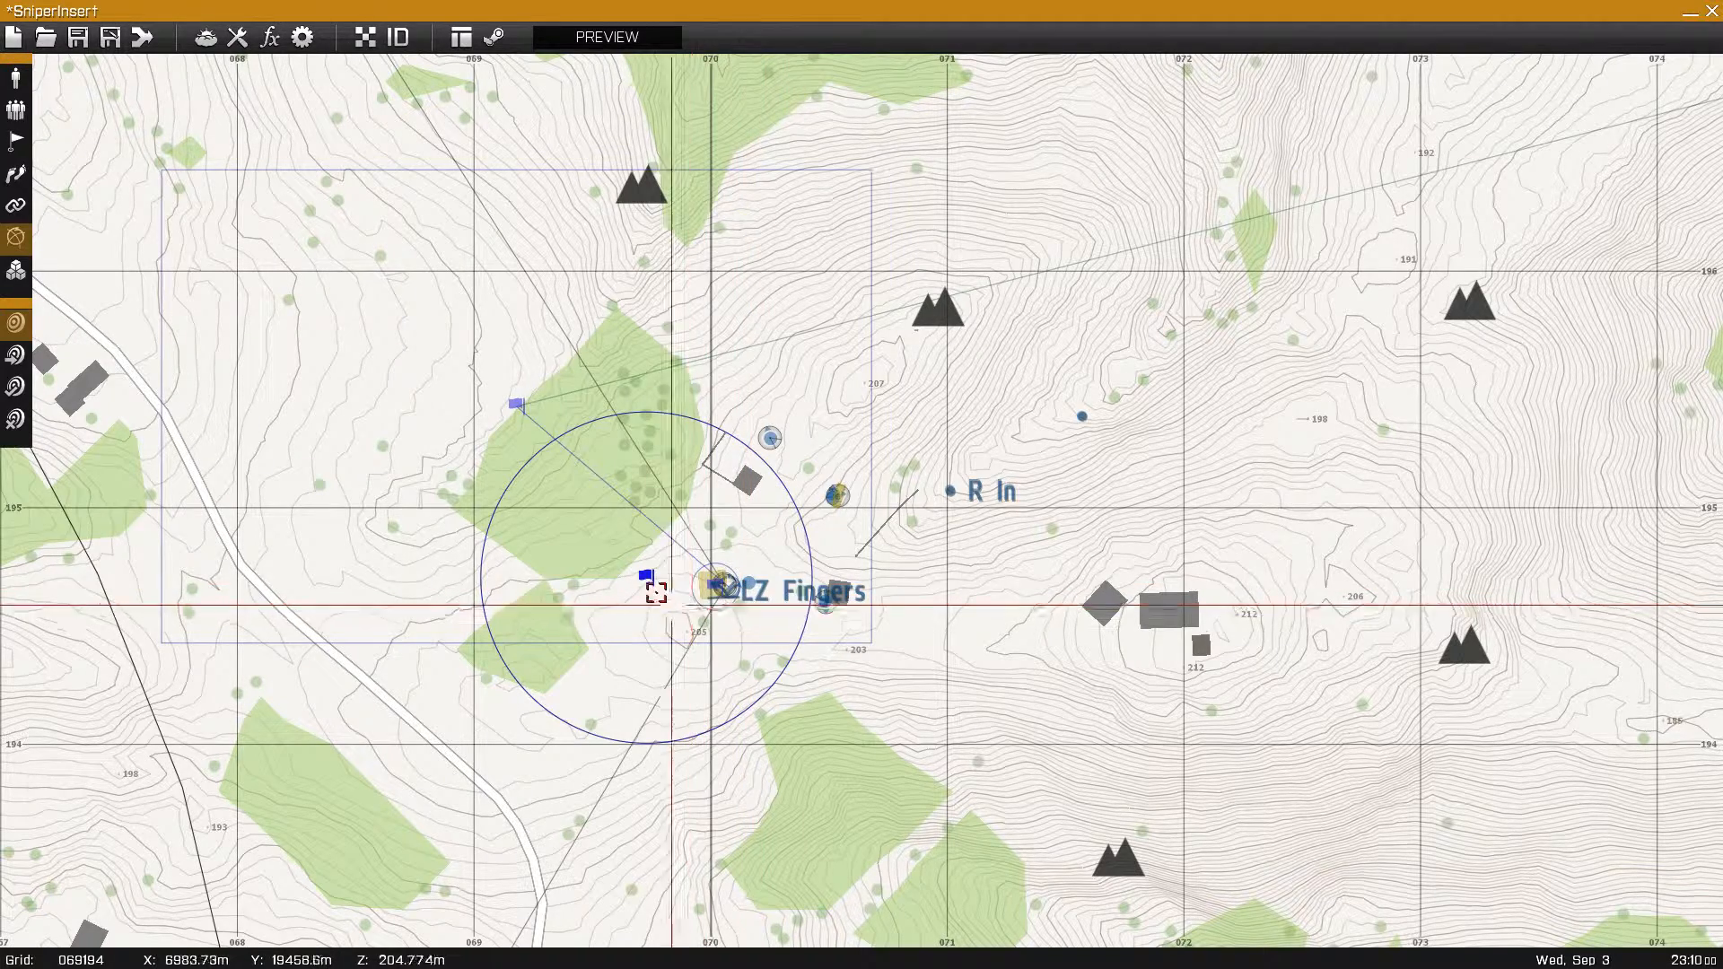
double_click(648, 579)
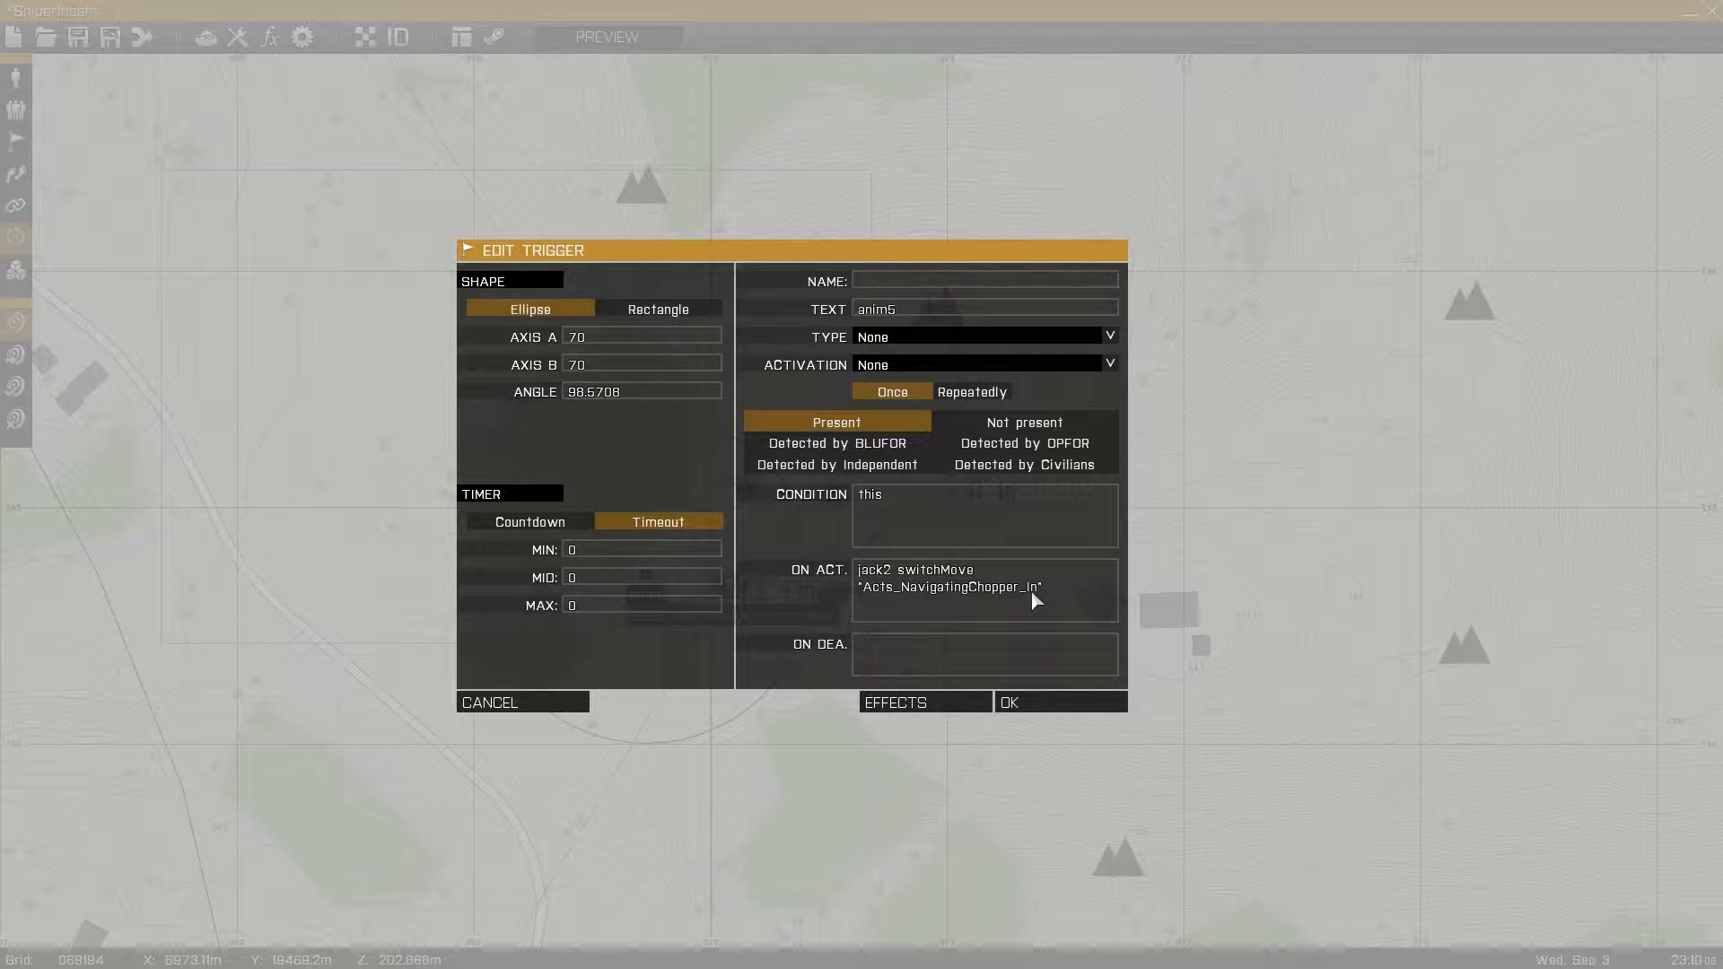
left_click(1052, 704)
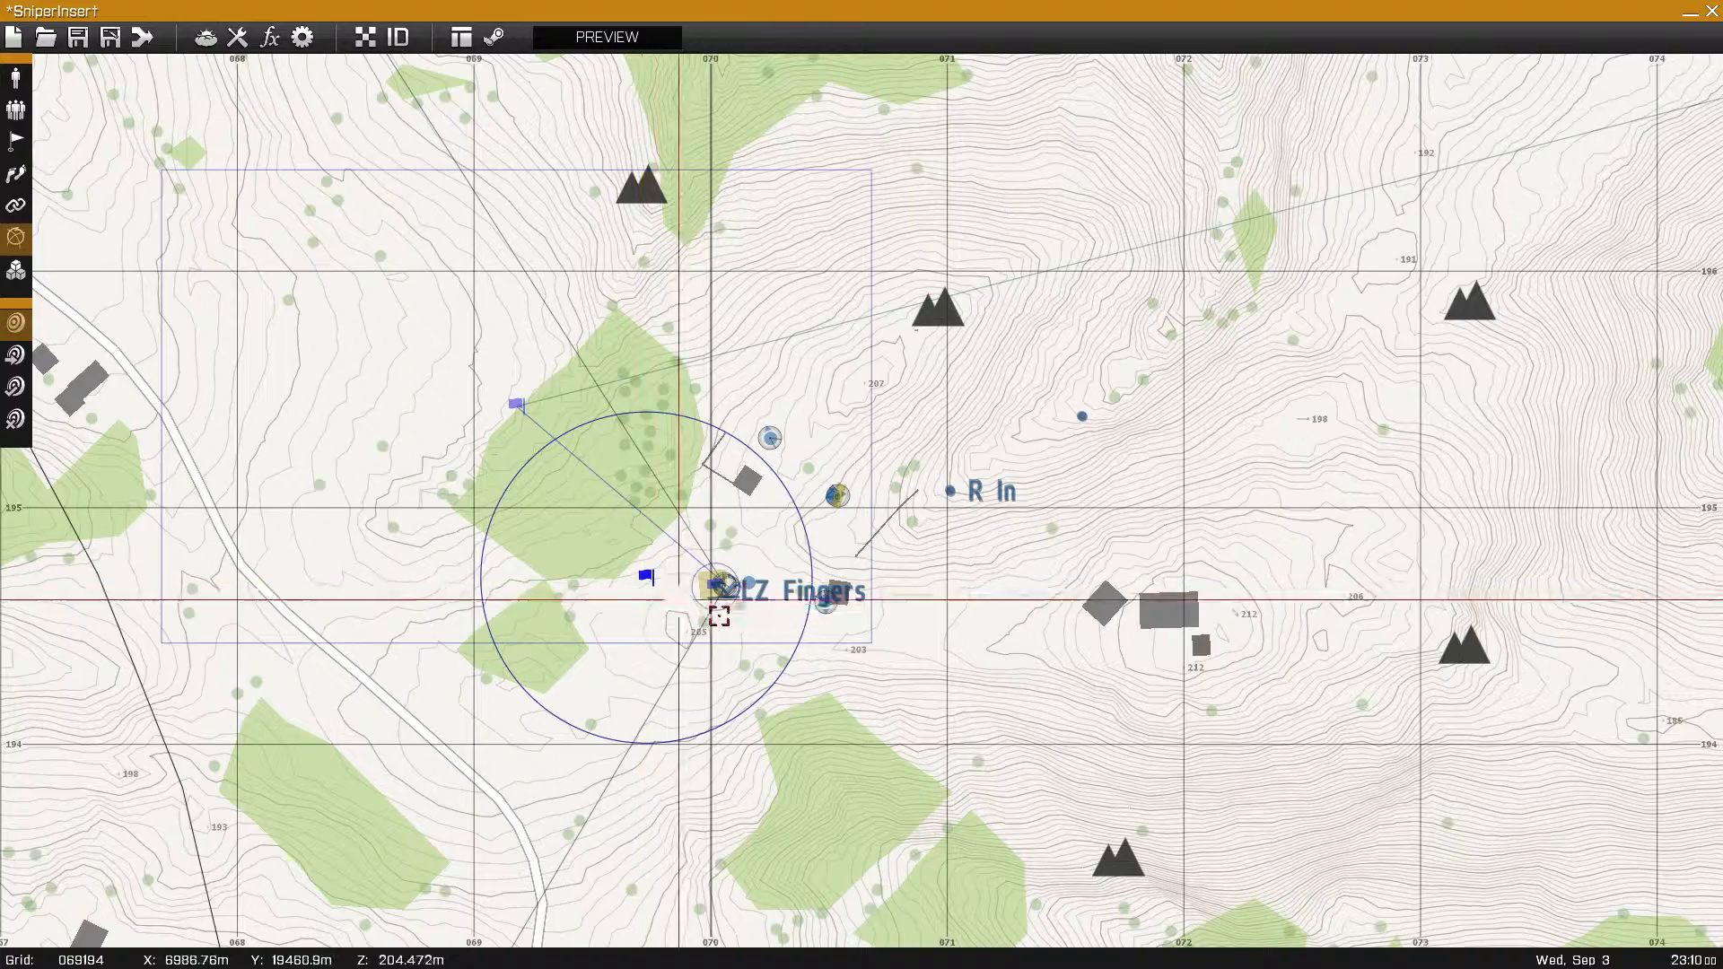
- Review the shape, timeout and activation code of the anim6 trigger on the LZ Fingers helipad
scroll(718, 602, "up", 5)
right_click_drag(776, 620, 975, 641)
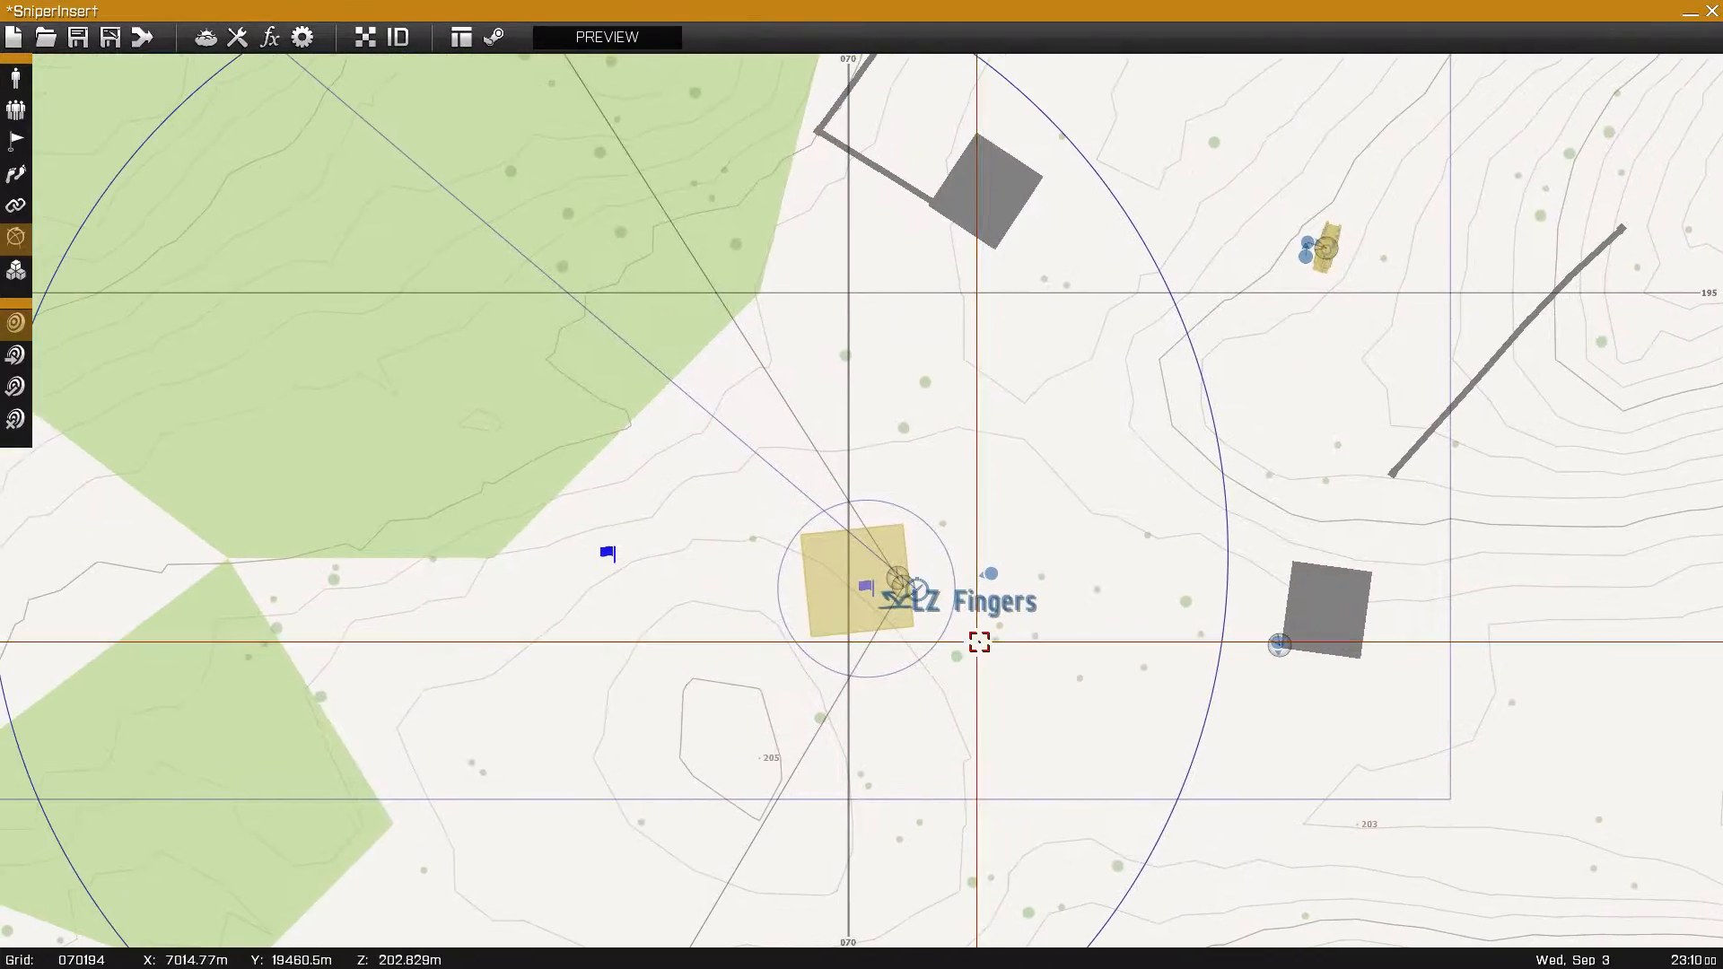
scroll(892, 602, "up", 3)
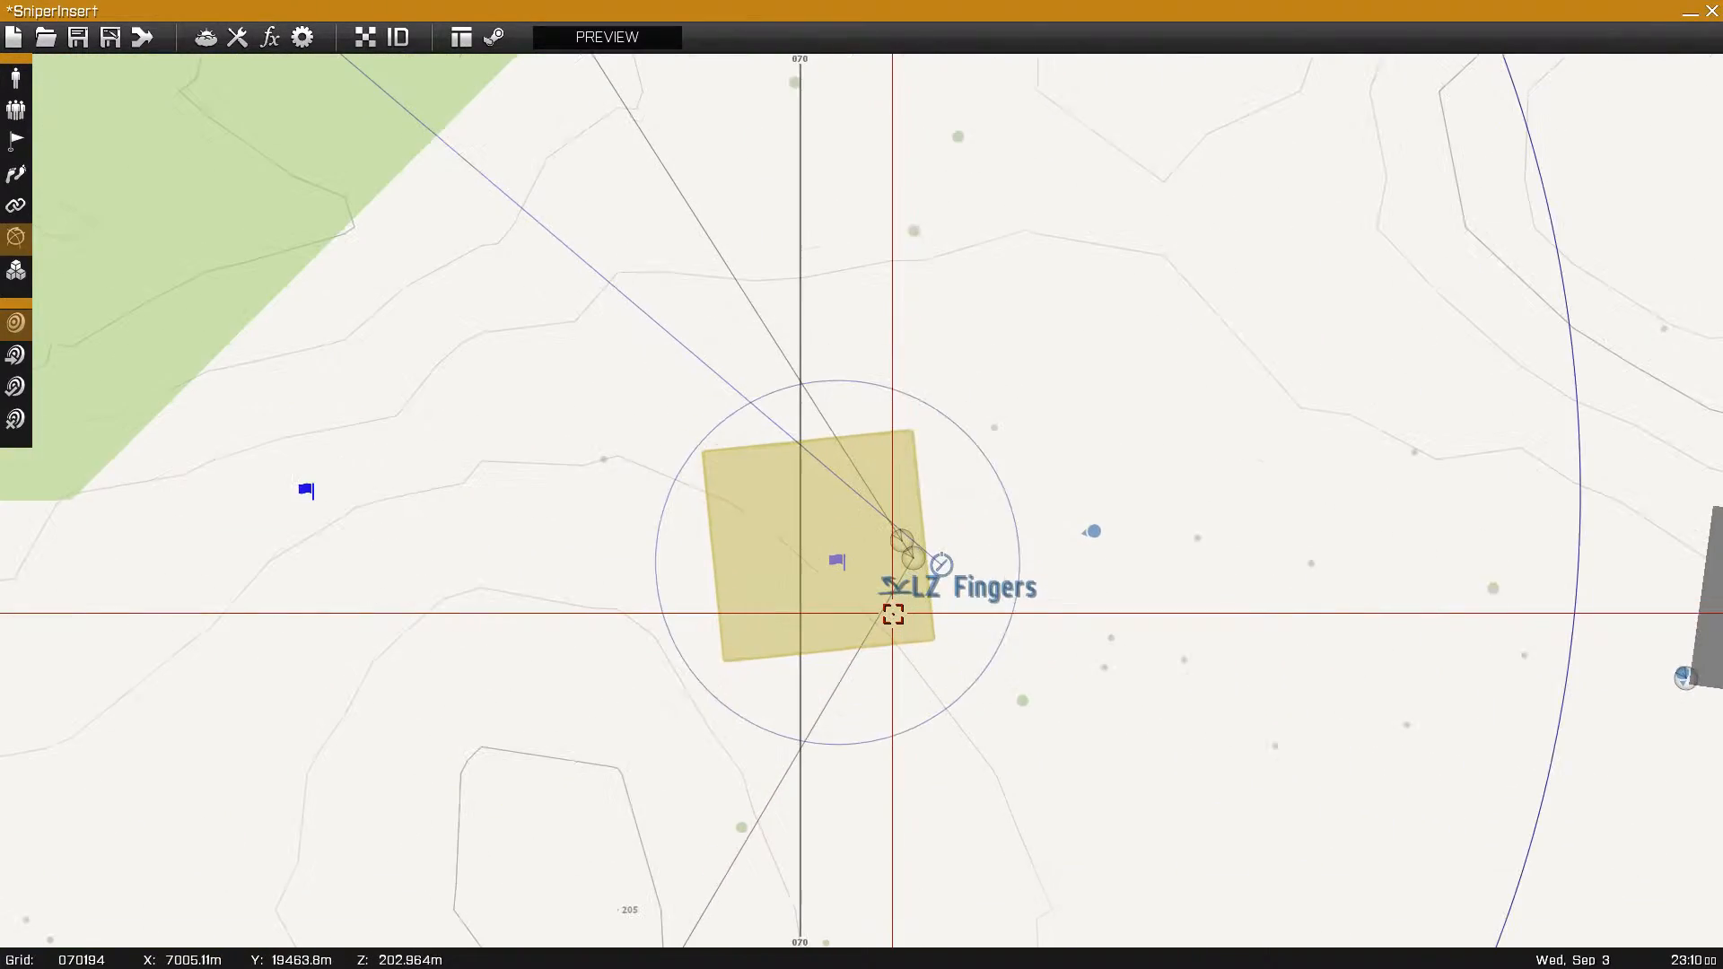
left_click(838, 557)
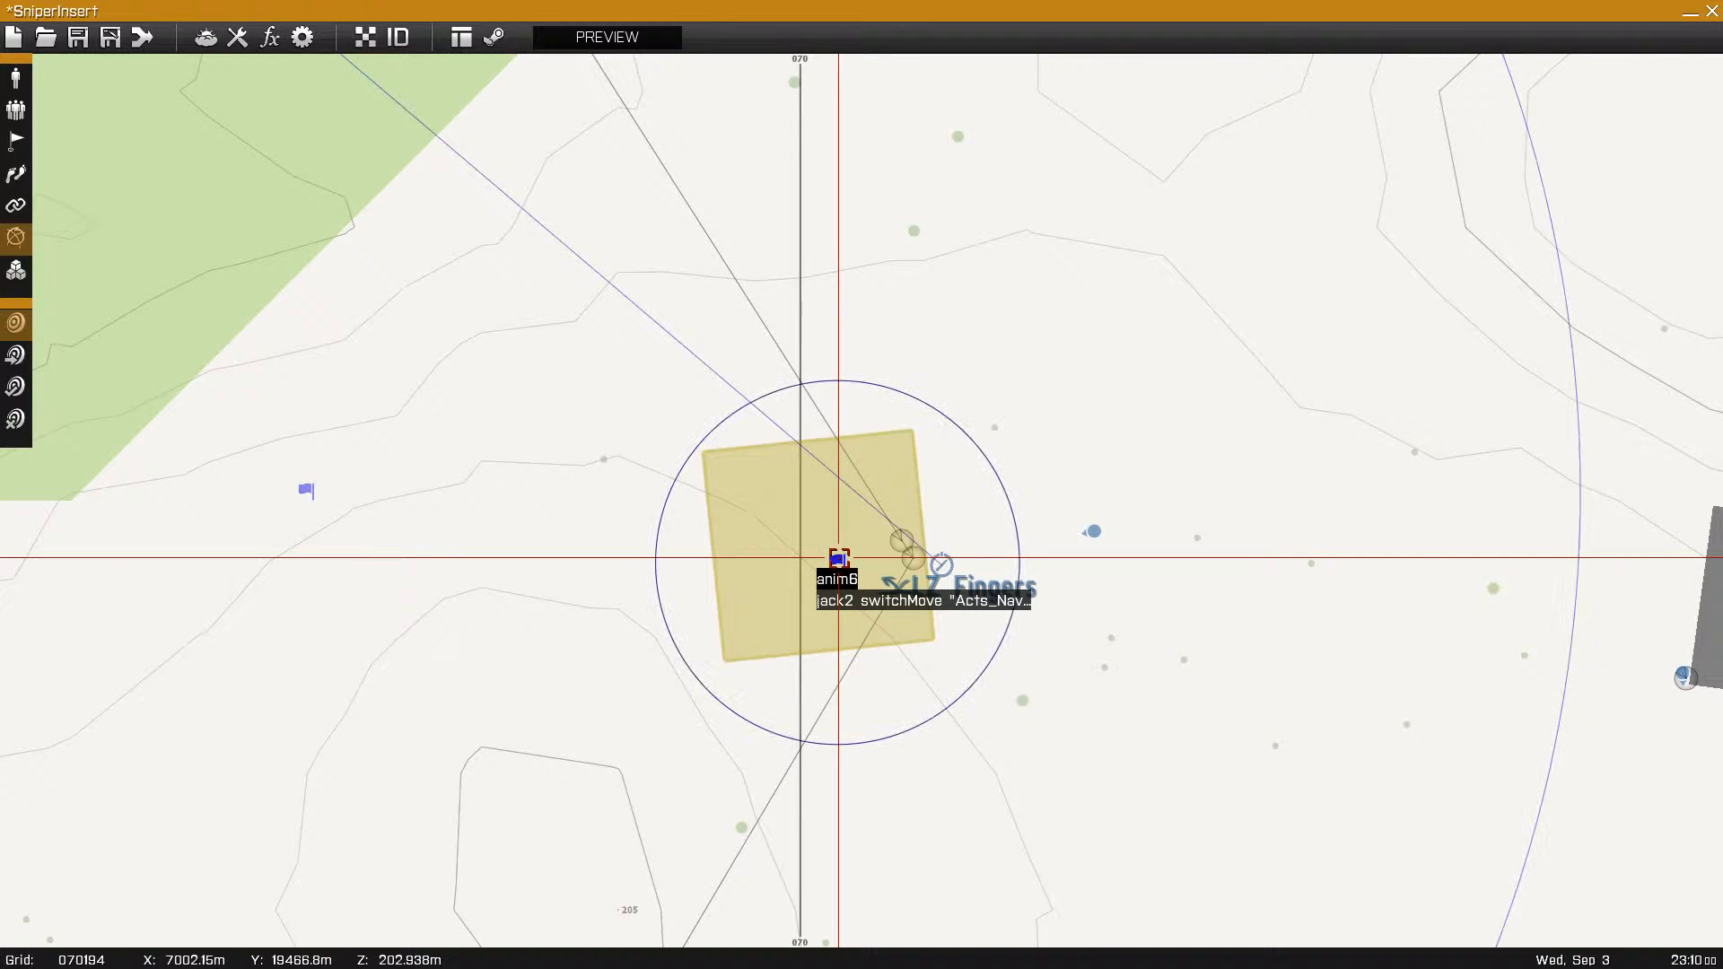
double_click(841, 563)
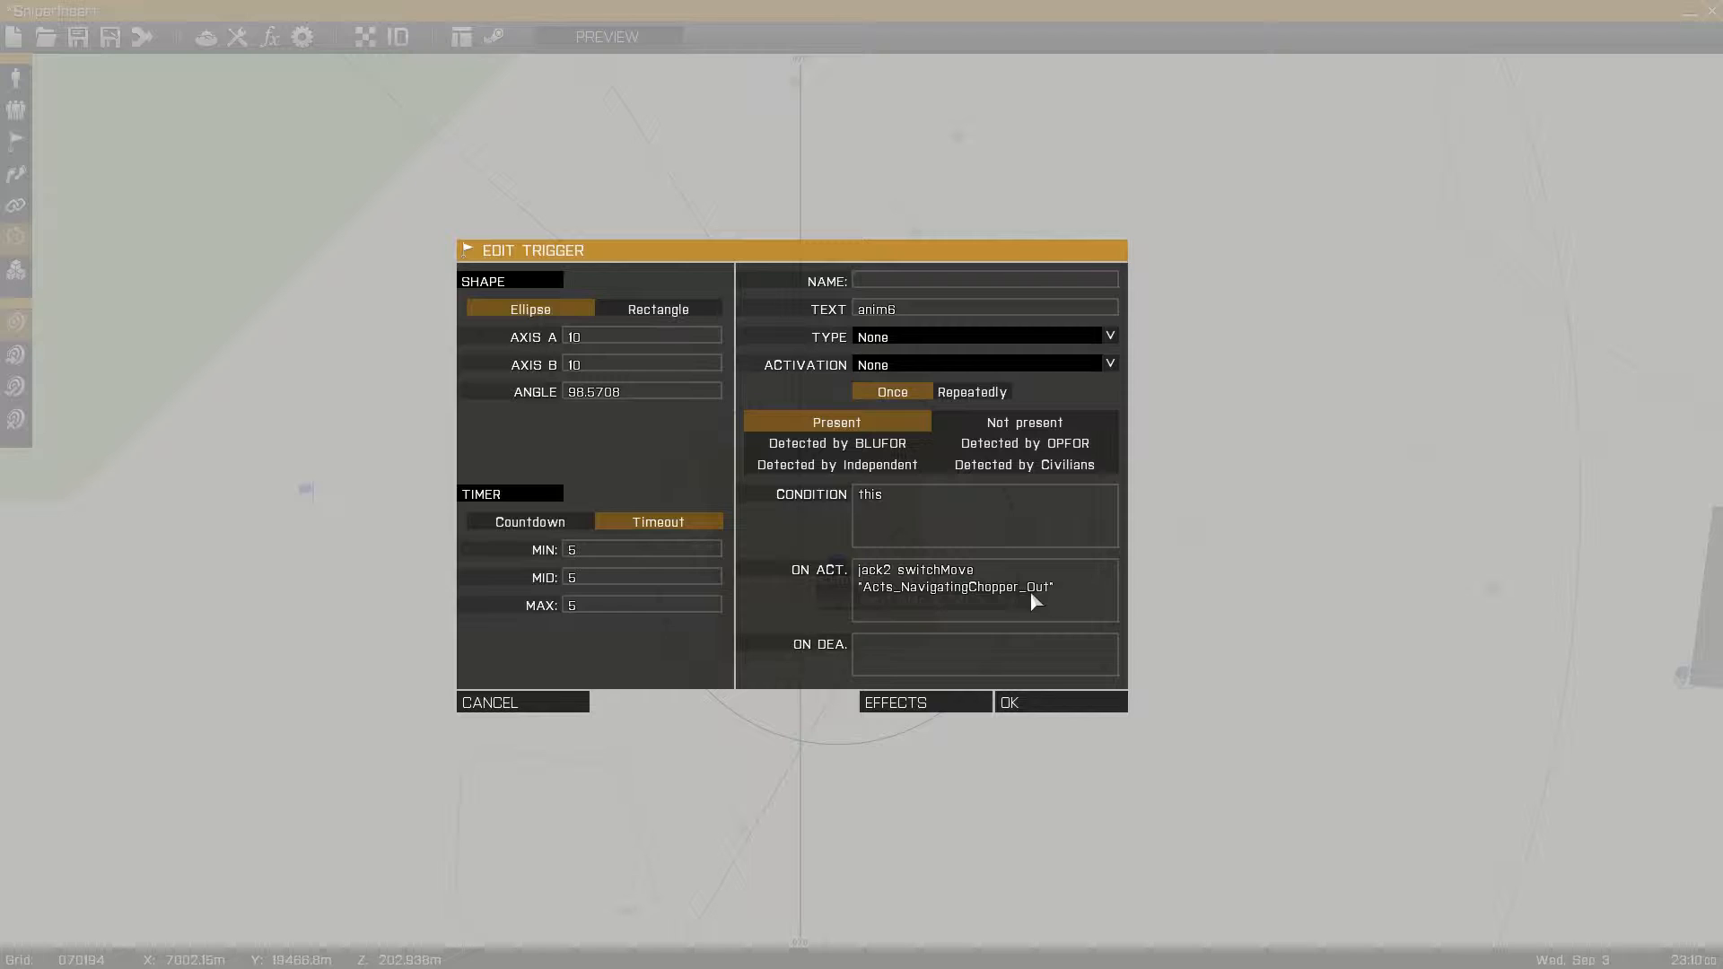
left_click(1057, 704)
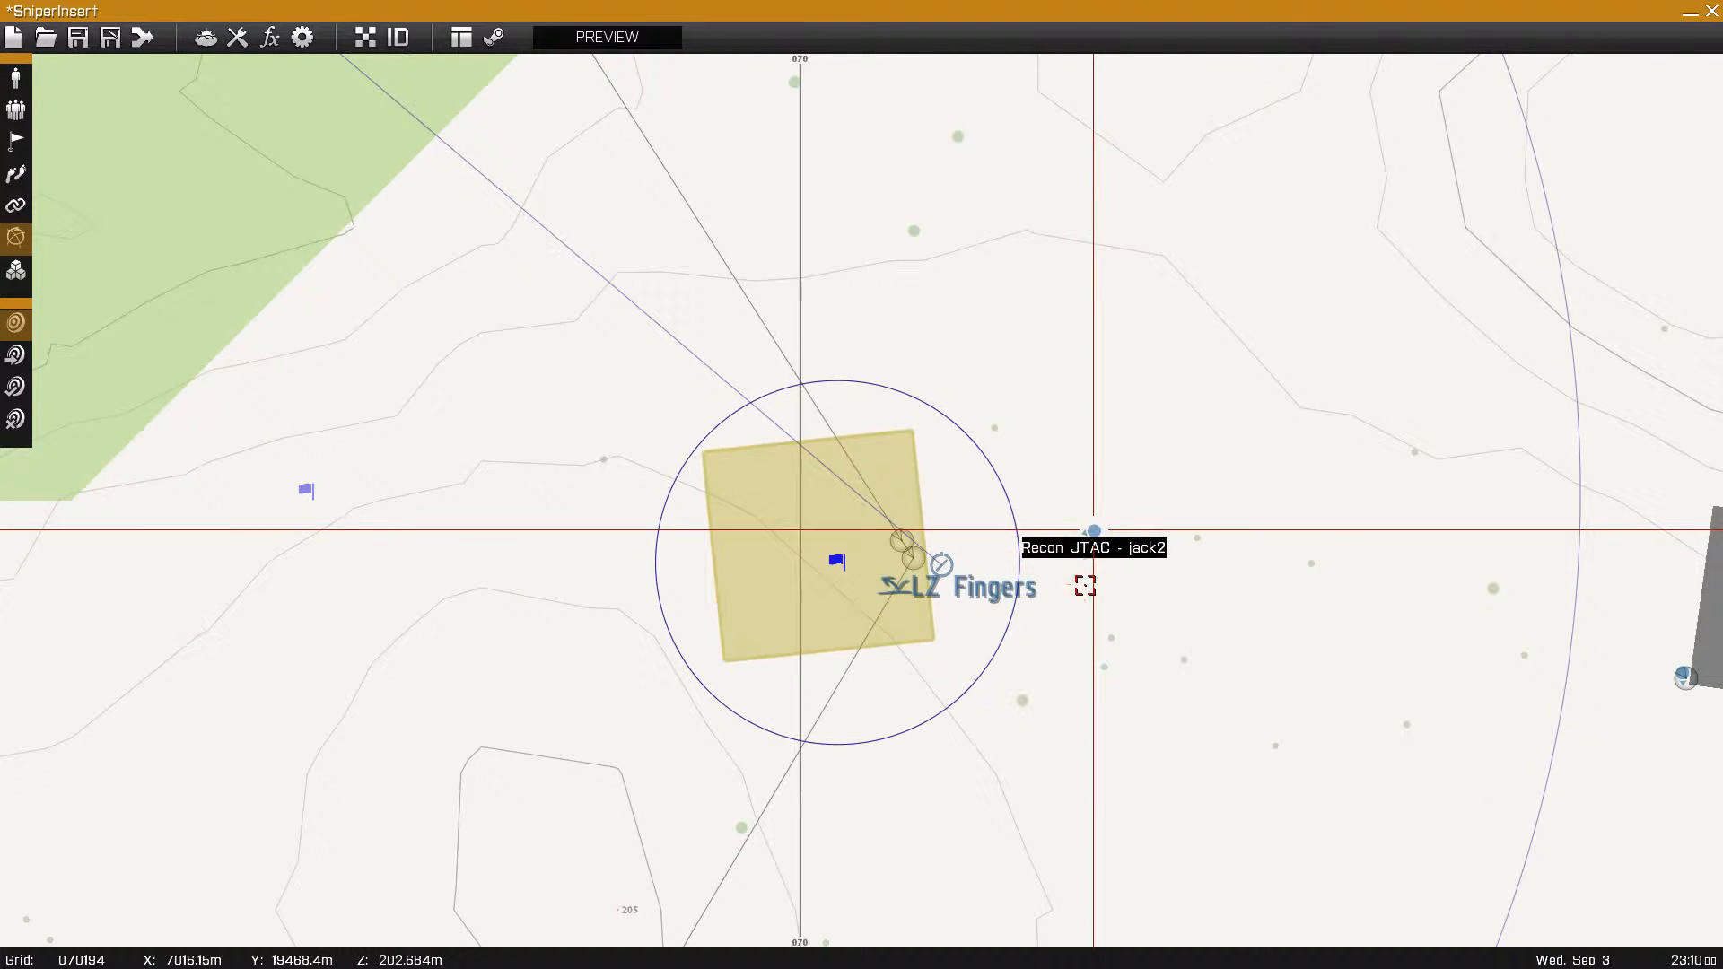
- Check the invisible helipad and the activation code of the evac helicopter's TRANSPORT UNLOAD waypoint at LZ Fingers
scroll(1089, 629, "down", 3)
scroll(1087, 617, "up", 3)
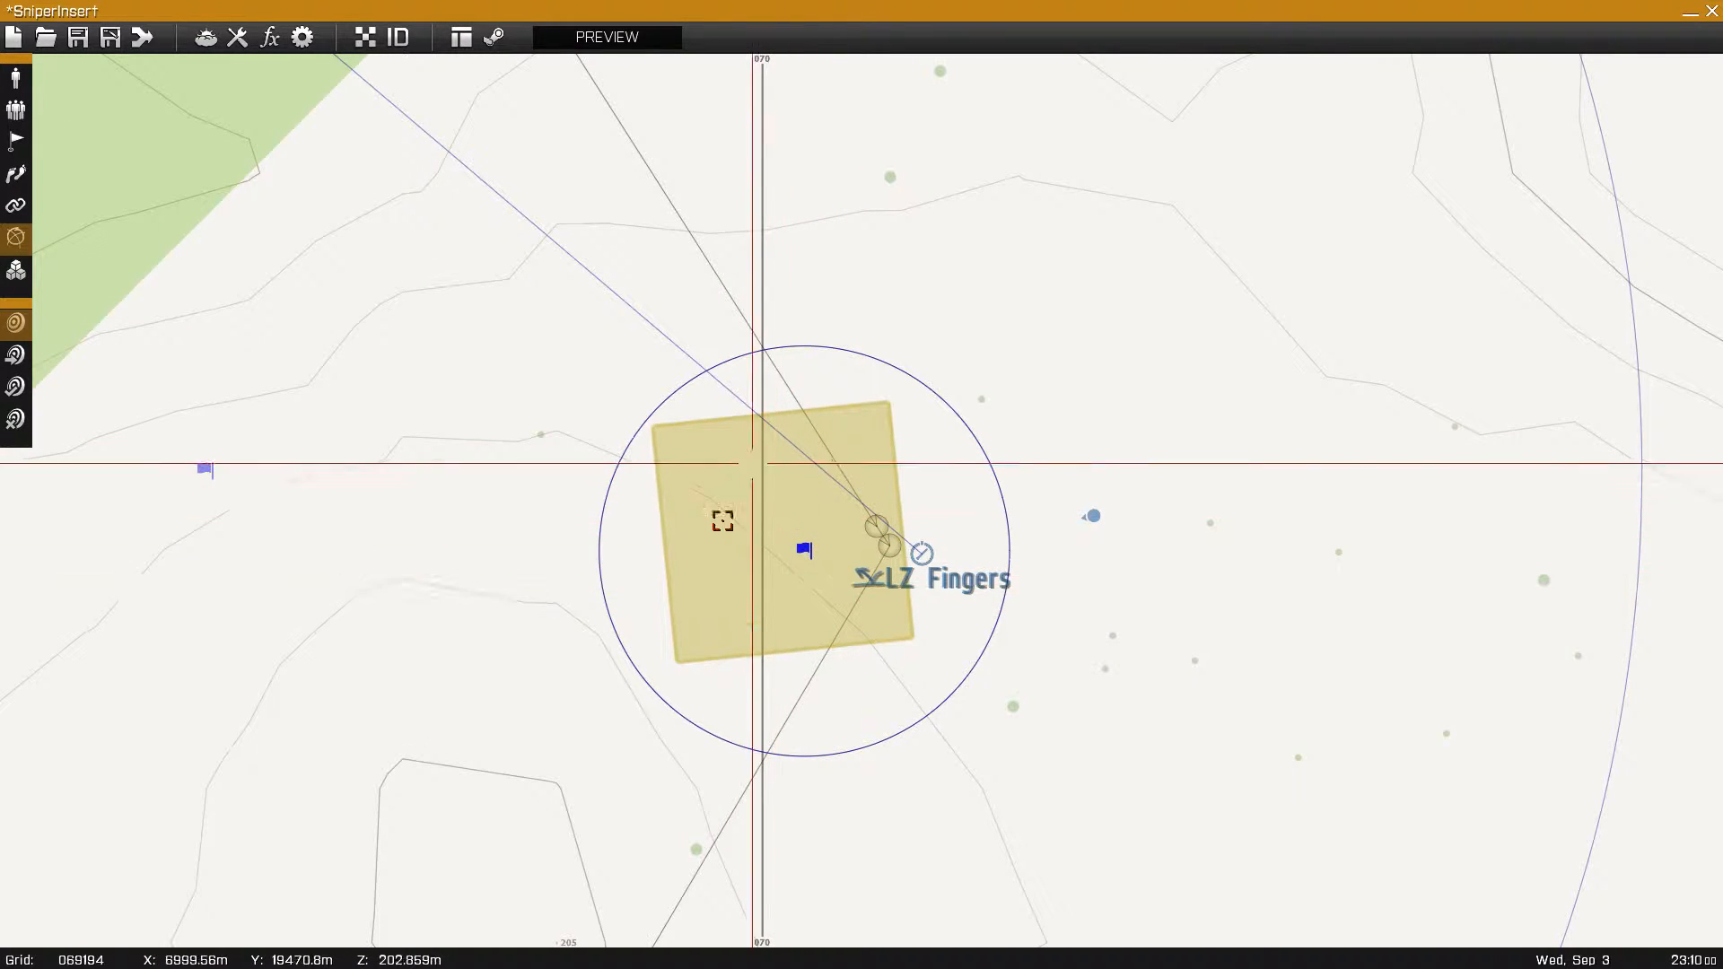
scroll(793, 511, "down", 4)
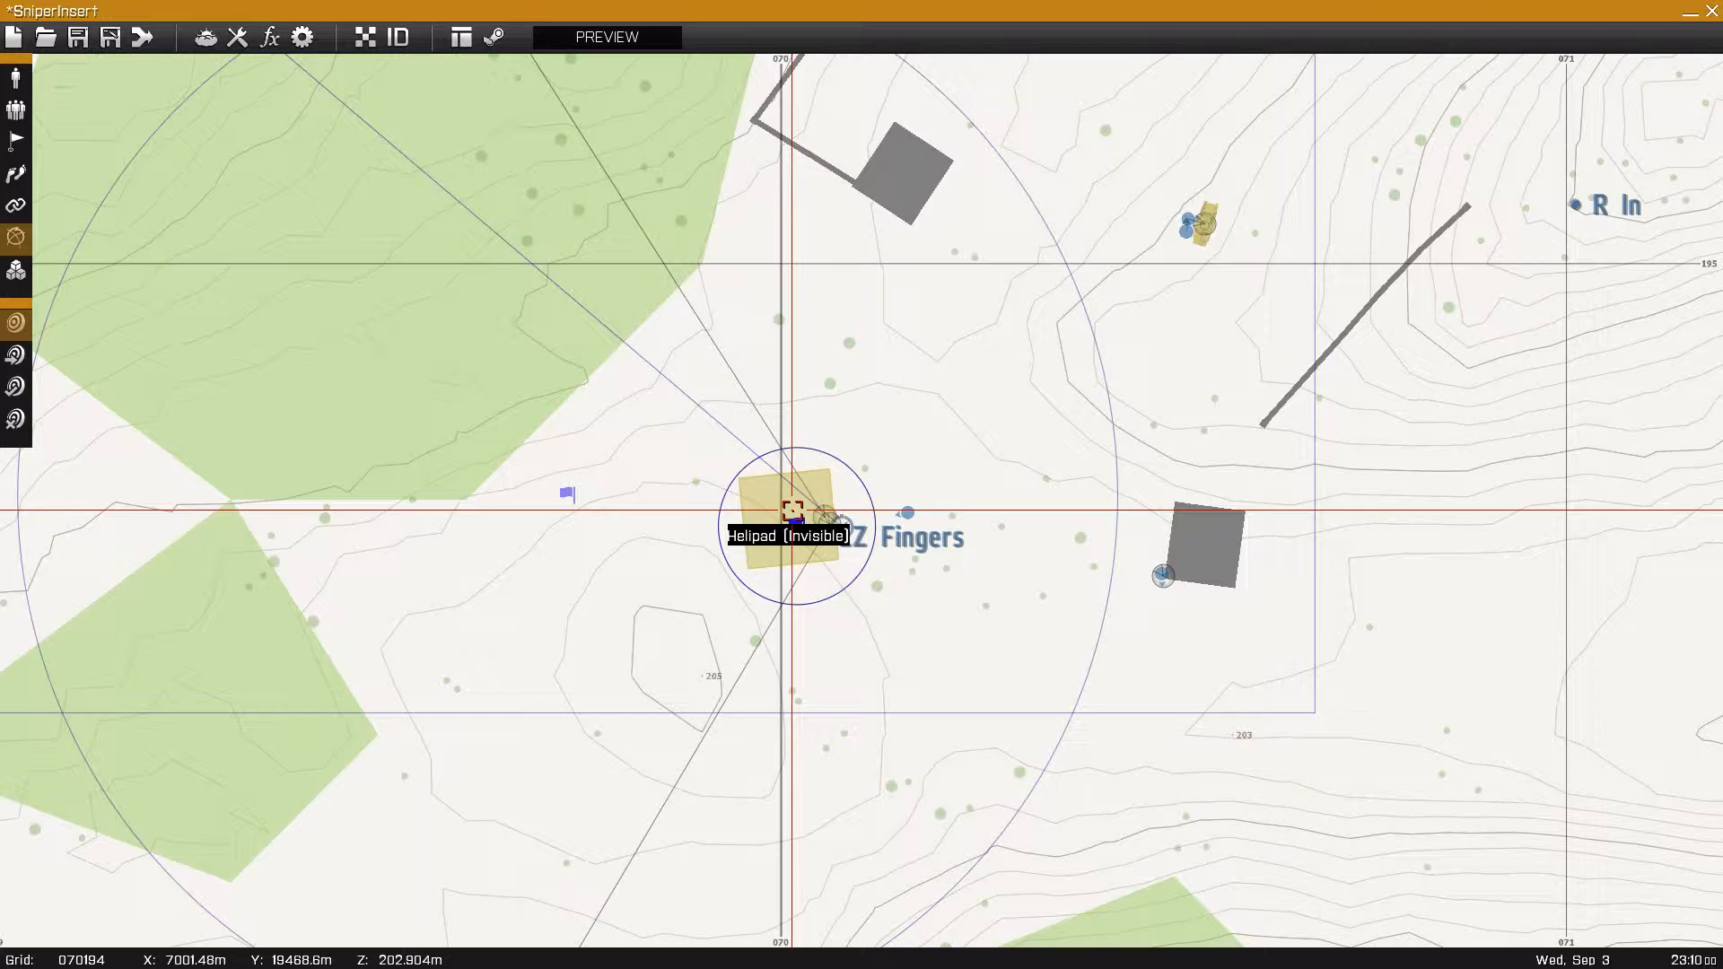
scroll(793, 512, "up", 4)
scroll(841, 524, "up", 2)
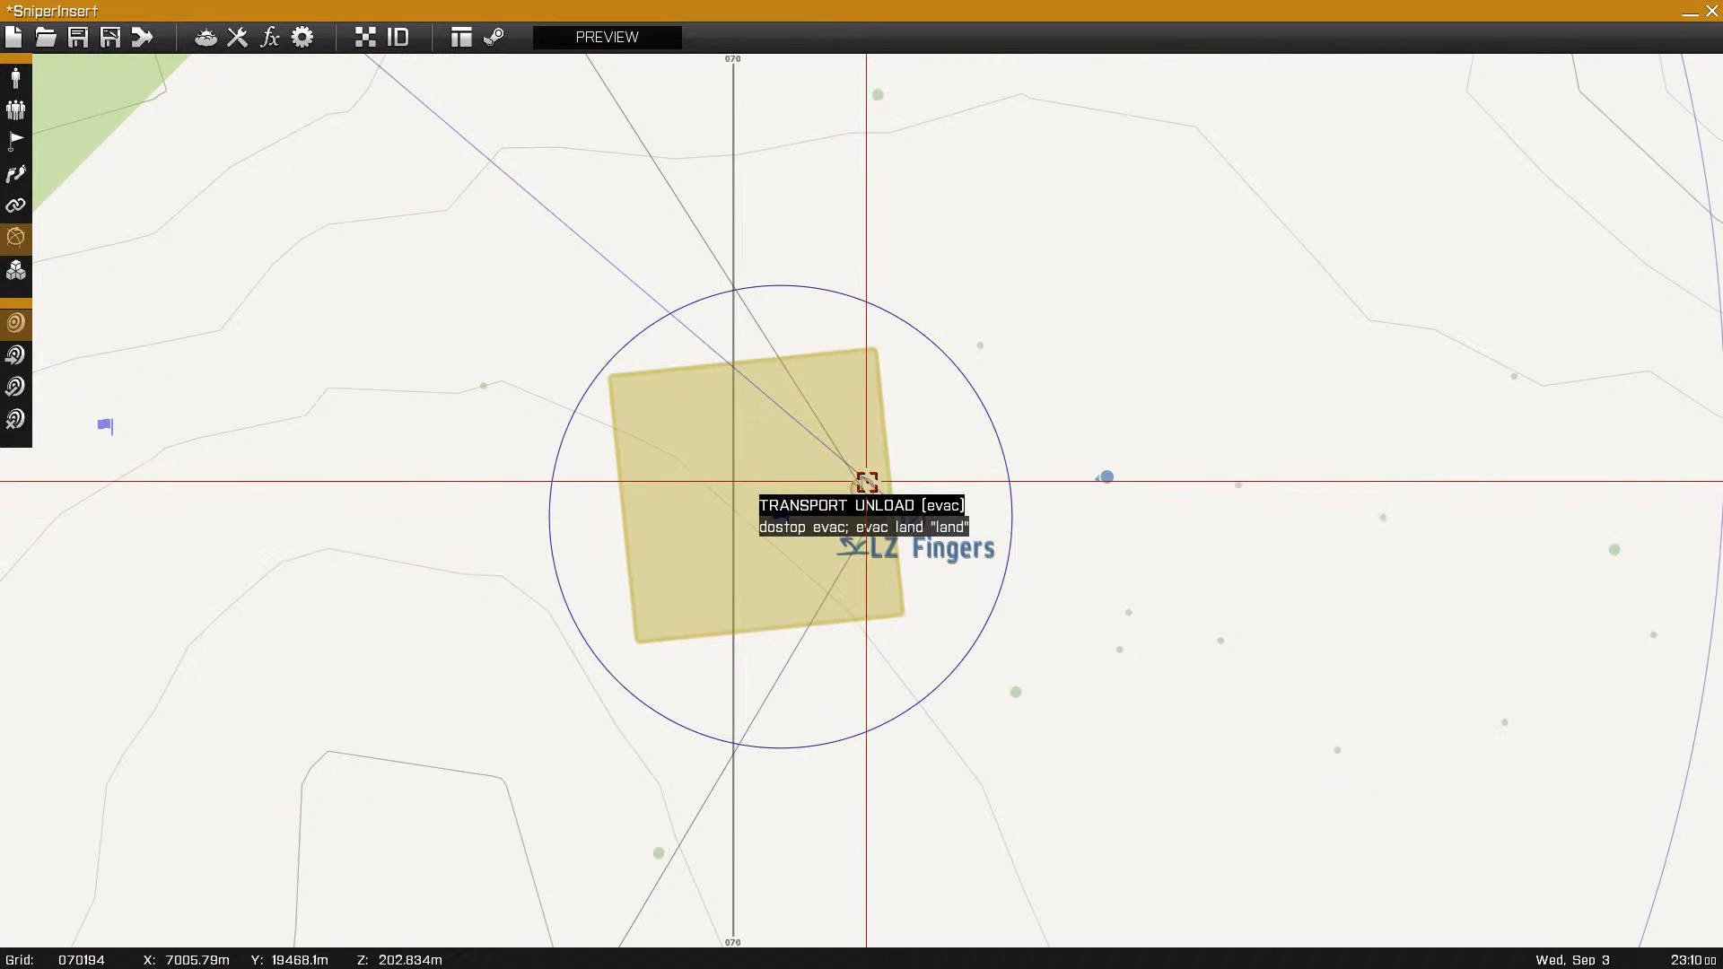
- Review the settings and activation code of the evac helicopter's TRANSPORT UNLOAD waypoint, and locate the evac MOVE waypoint beside it
left_click(861, 485)
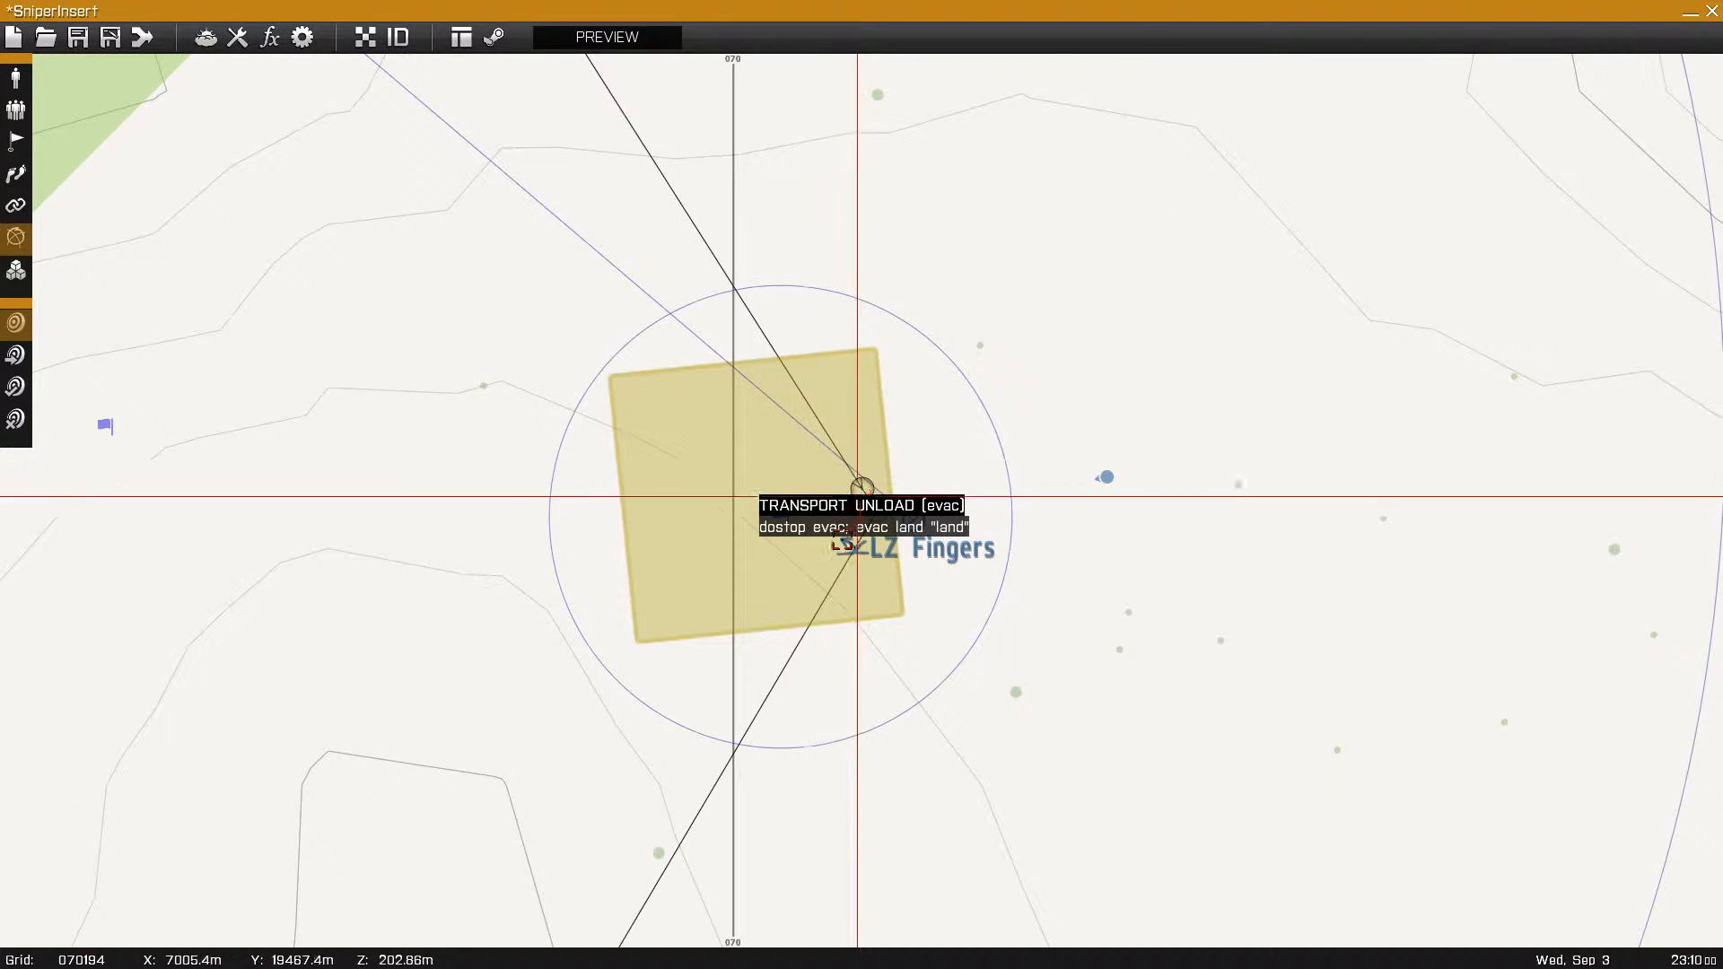
double_click(861, 487)
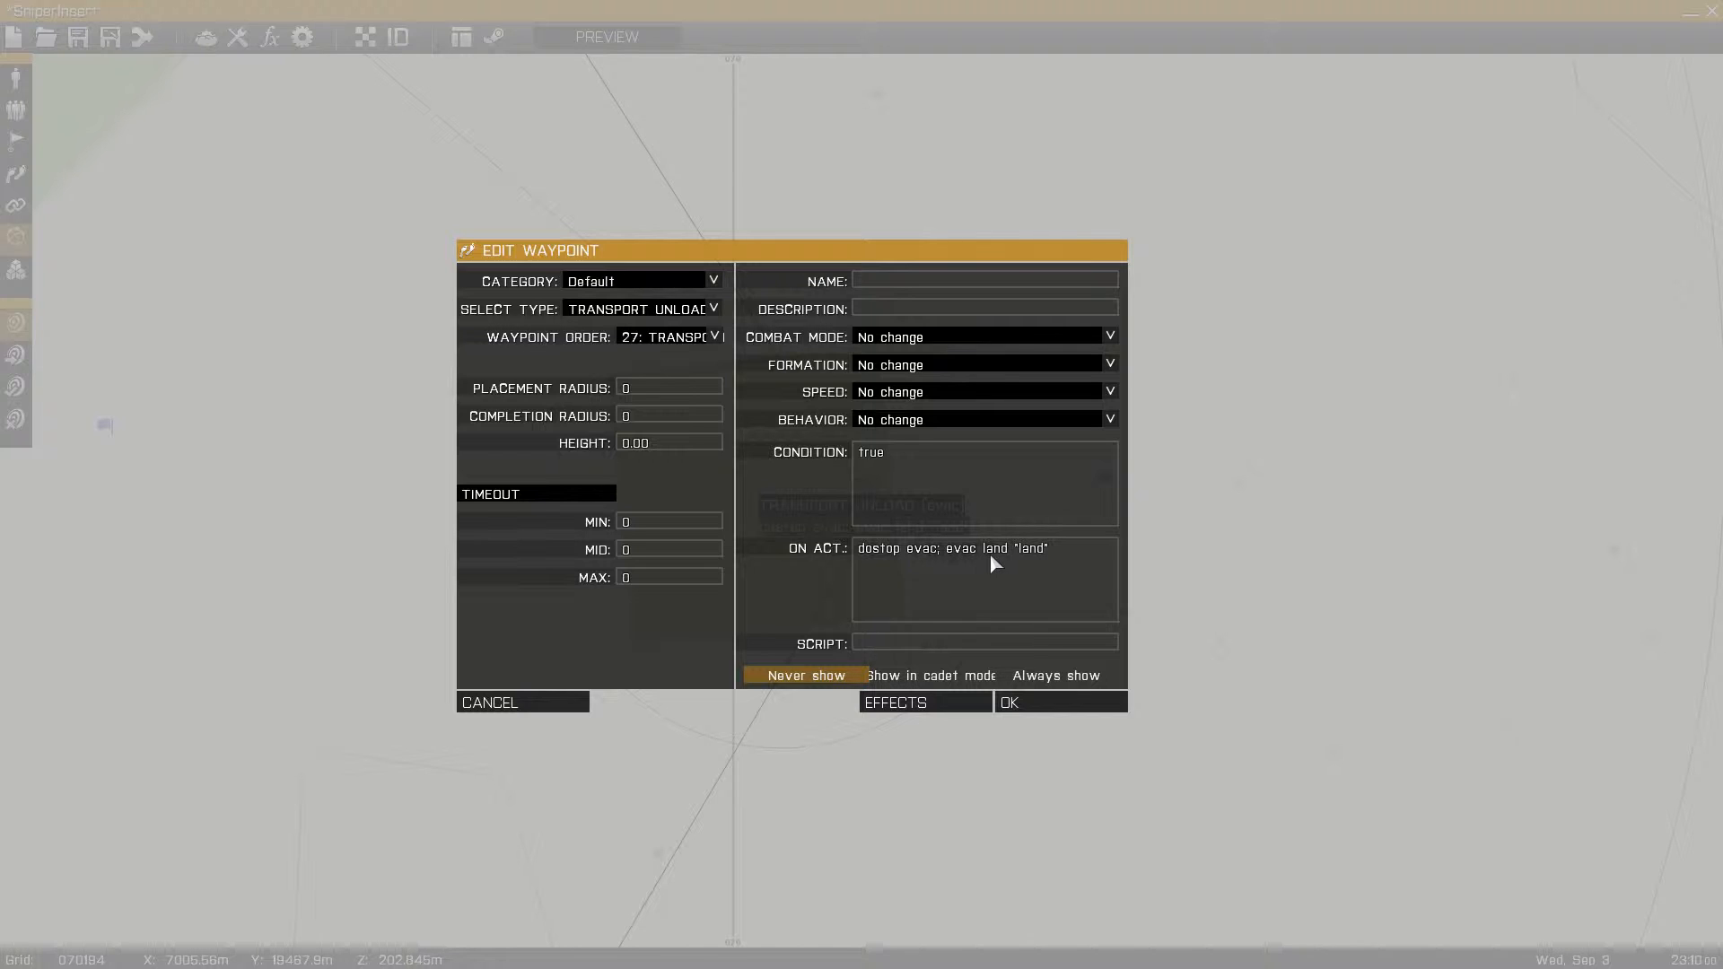
left_click(1059, 706)
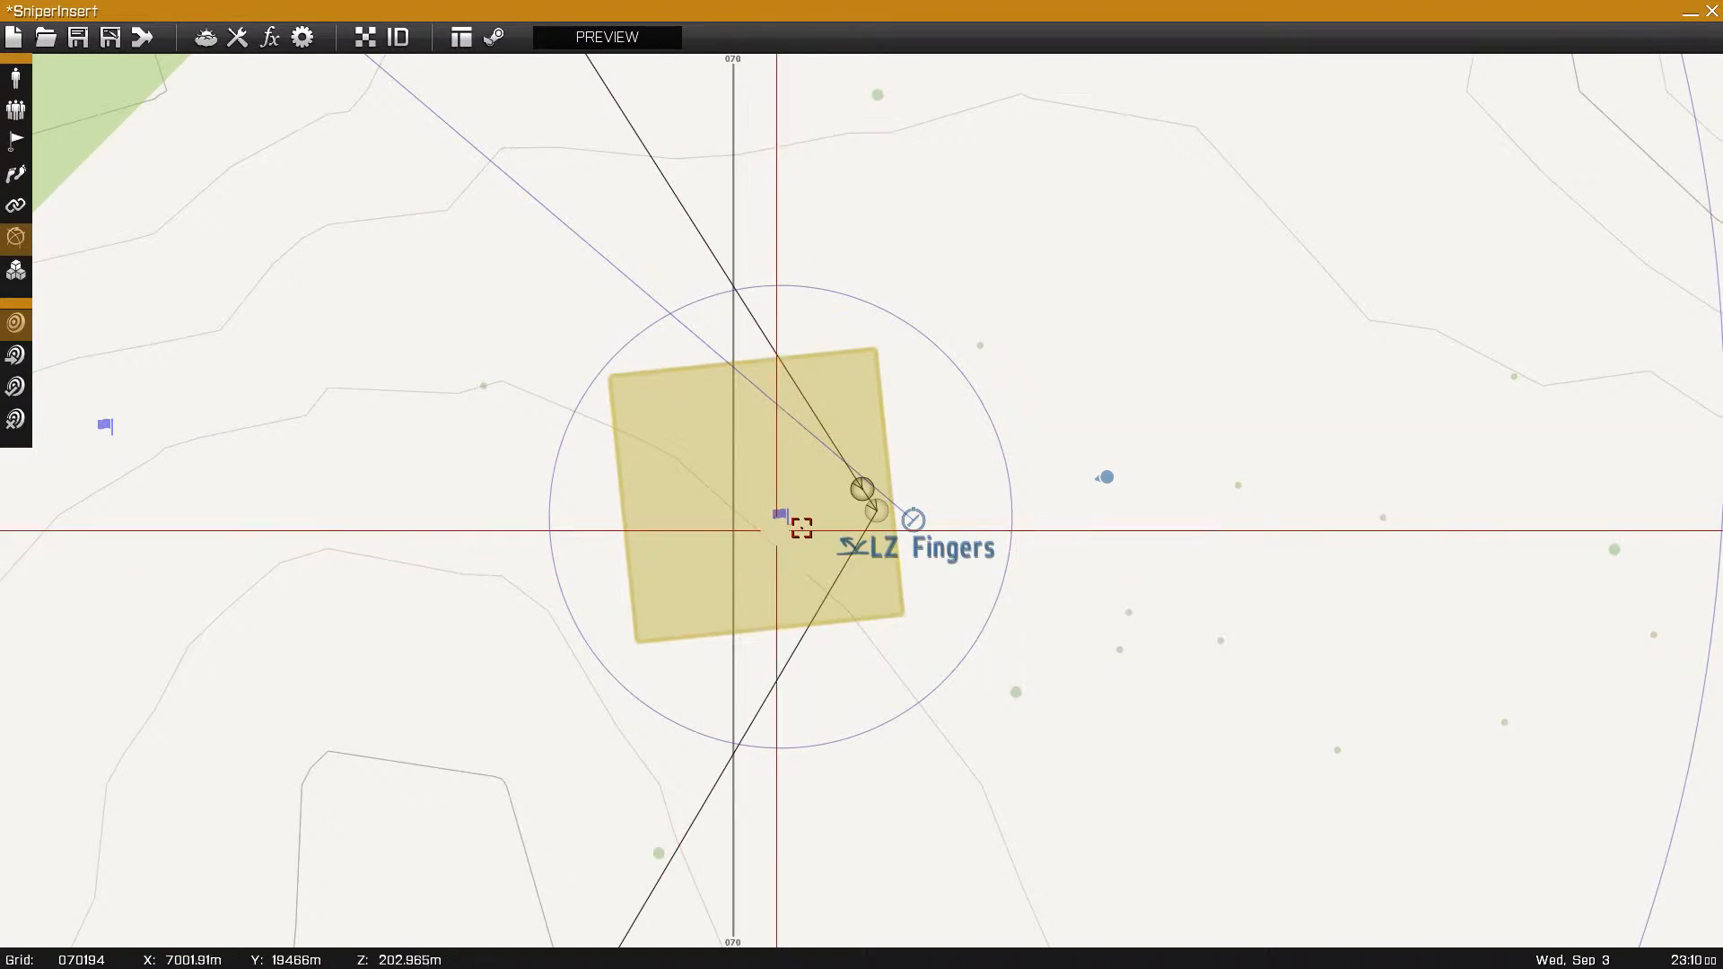
scroll(800, 528, "down", 6)
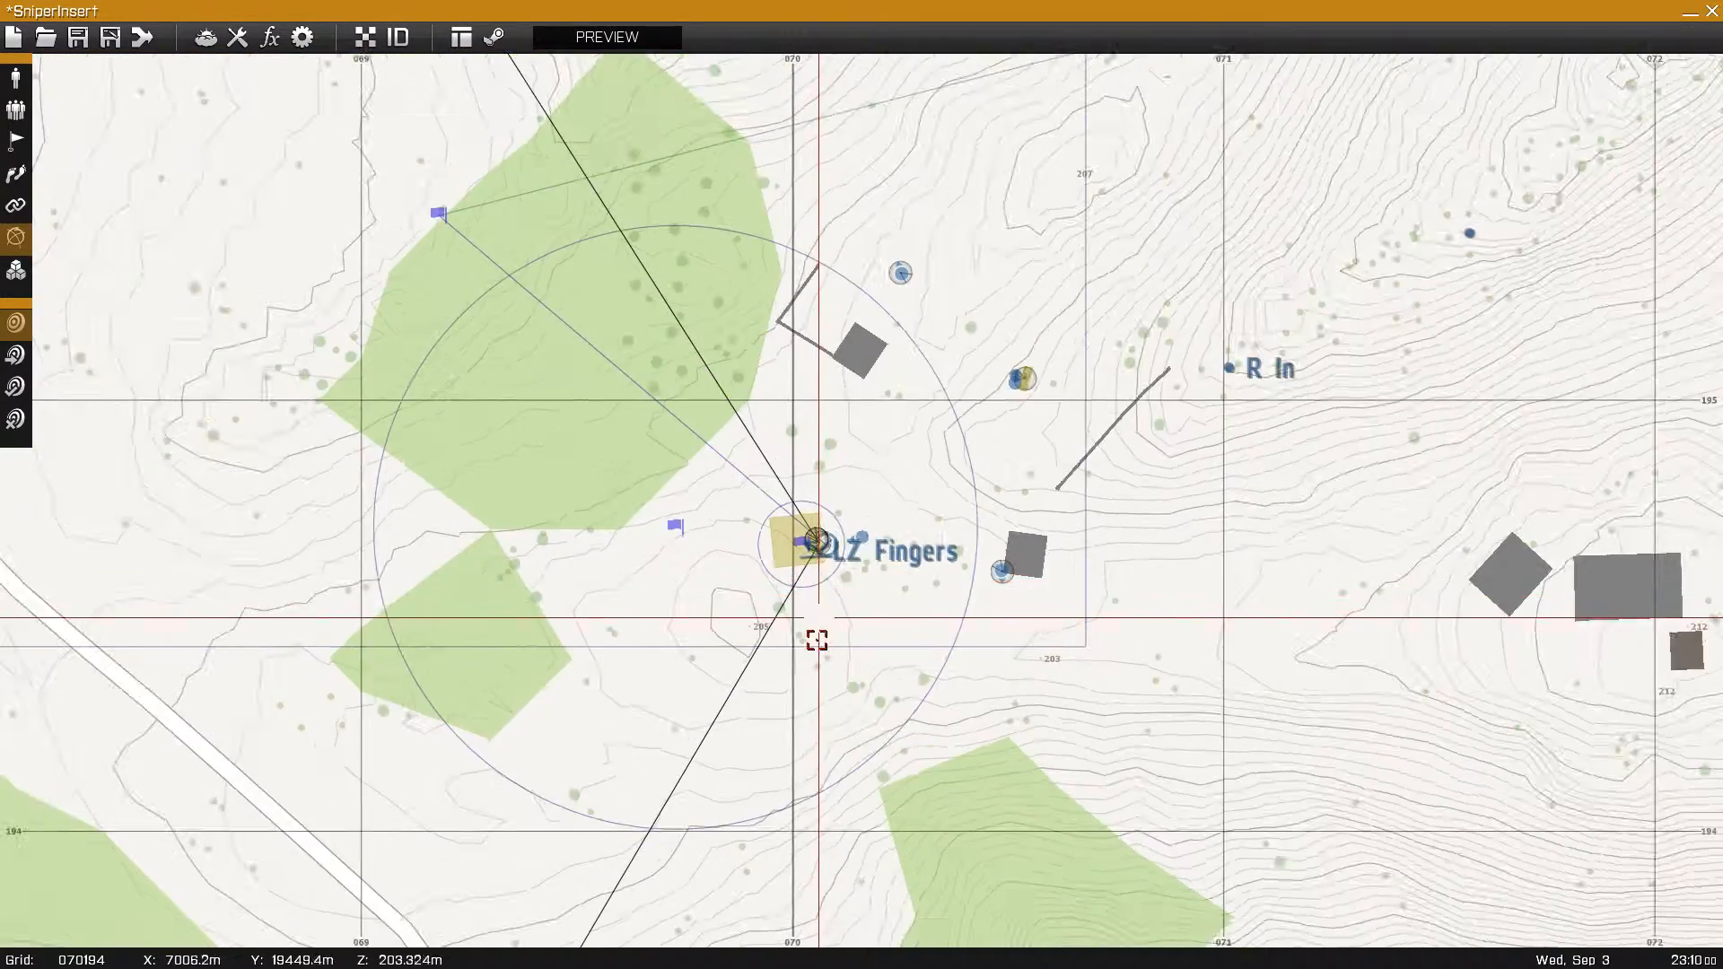
scroll(818, 631, "down", 5)
scroll(886, 664, "up", 8)
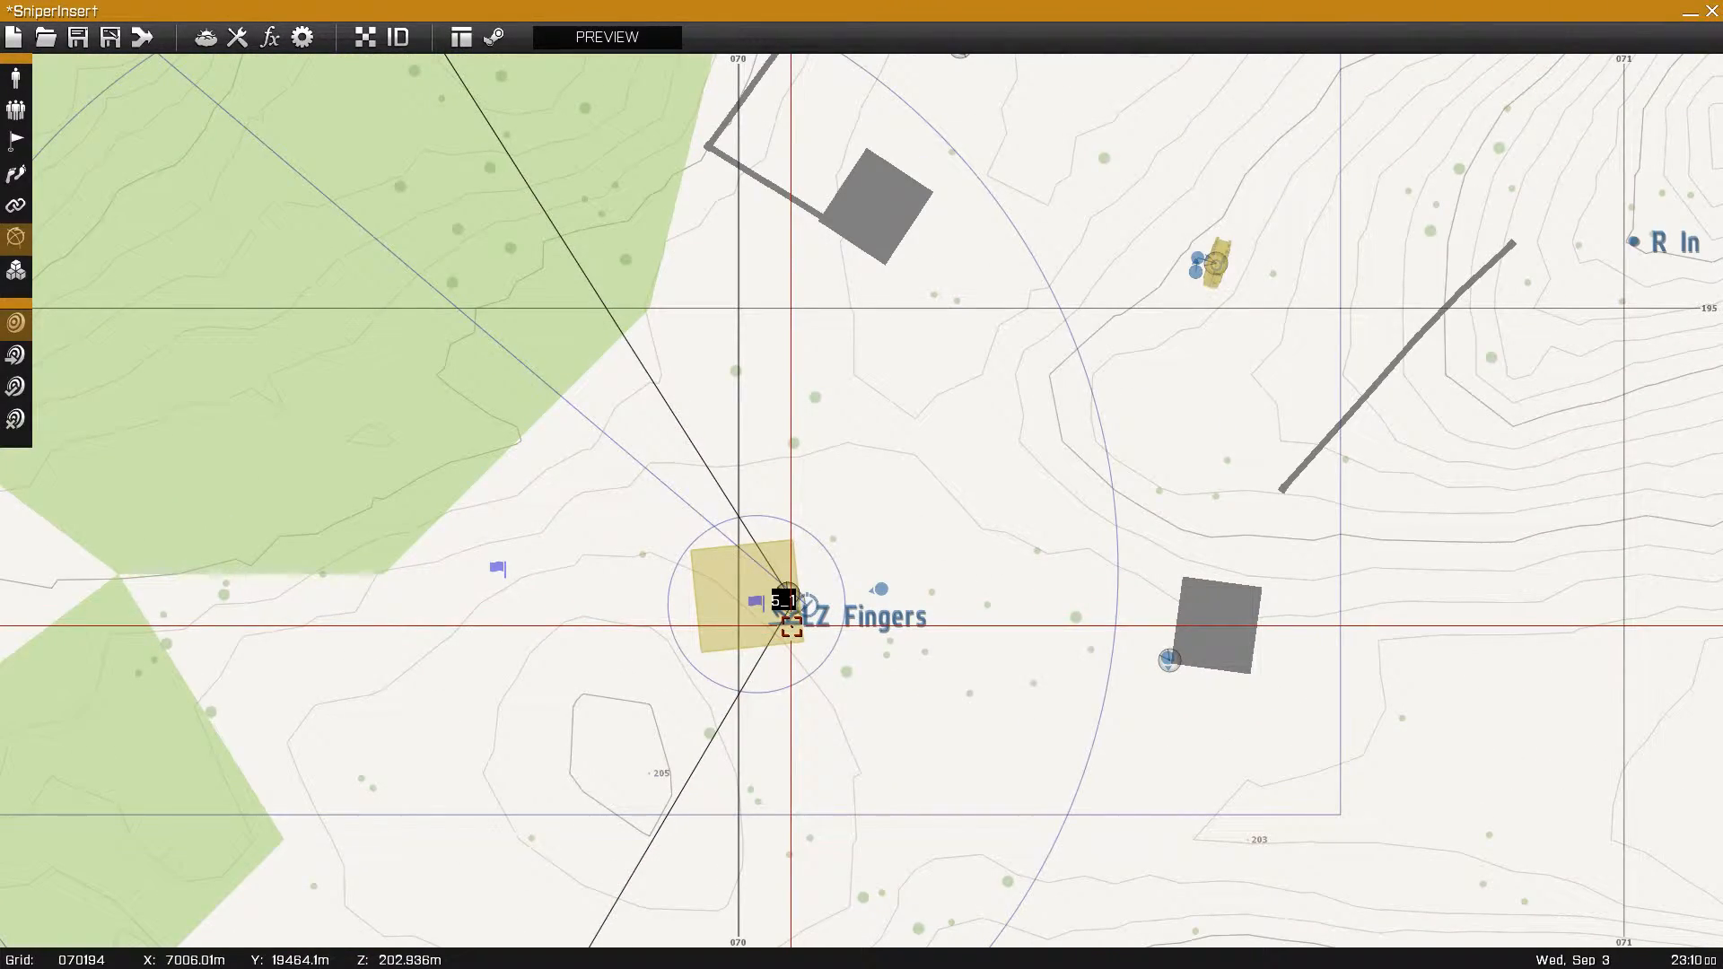
scroll(791, 627, "up", 2)
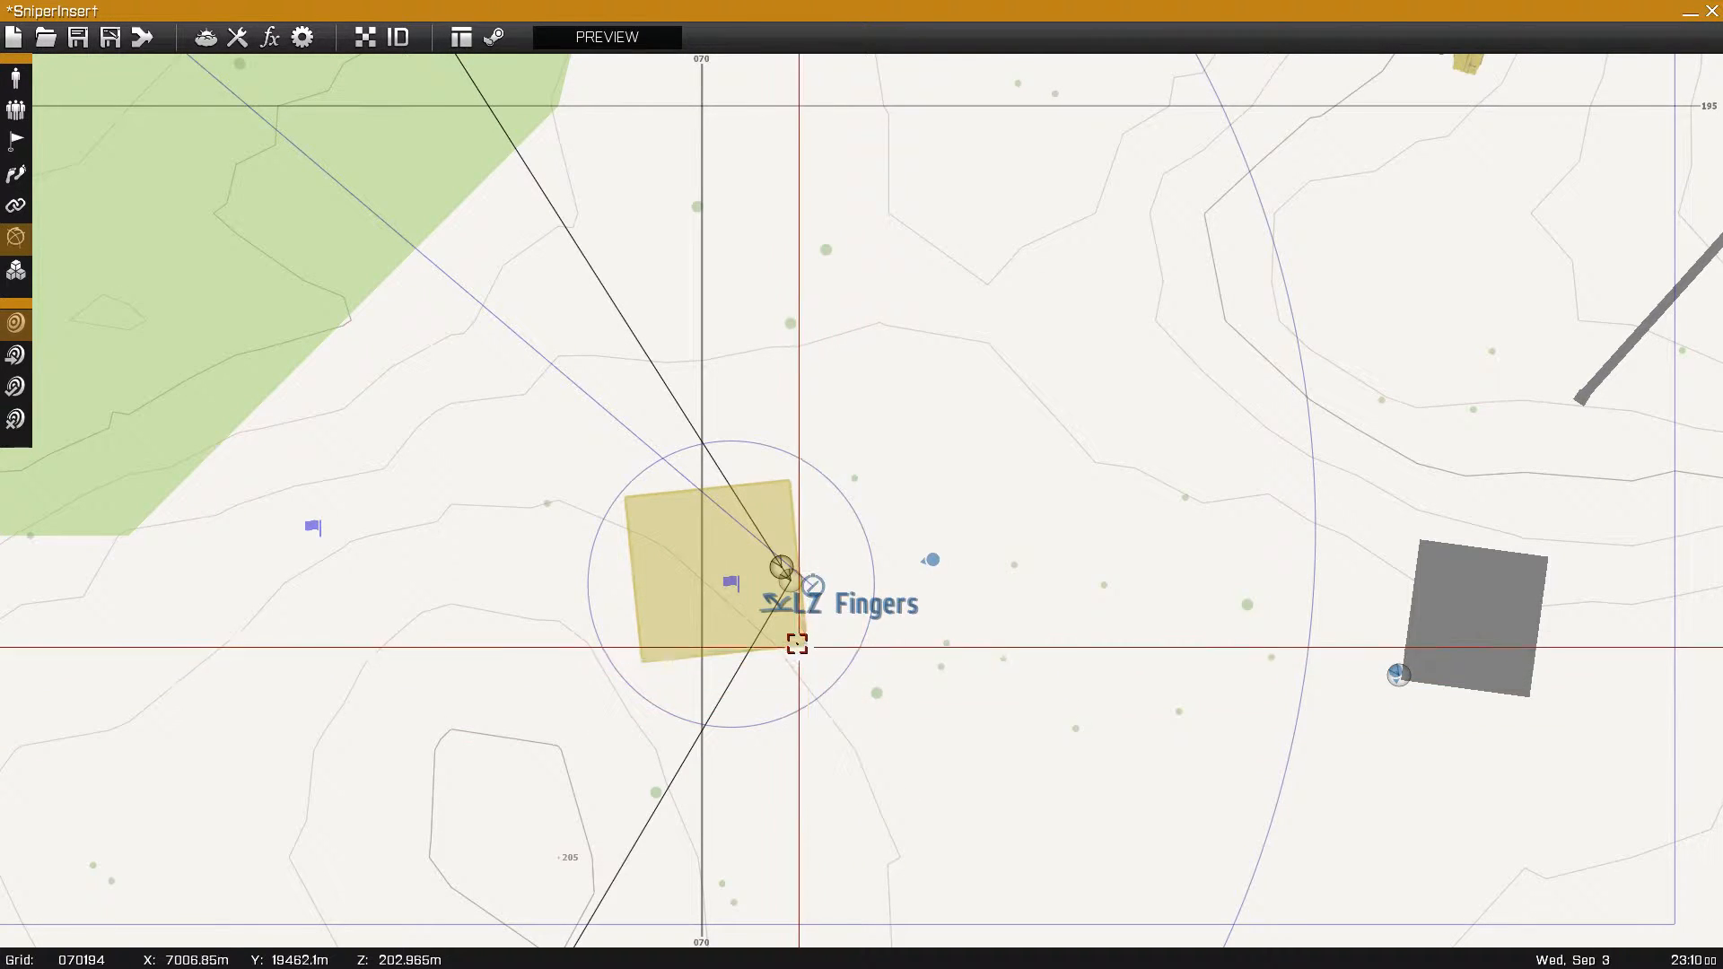
scroll(789, 588, "up", 2)
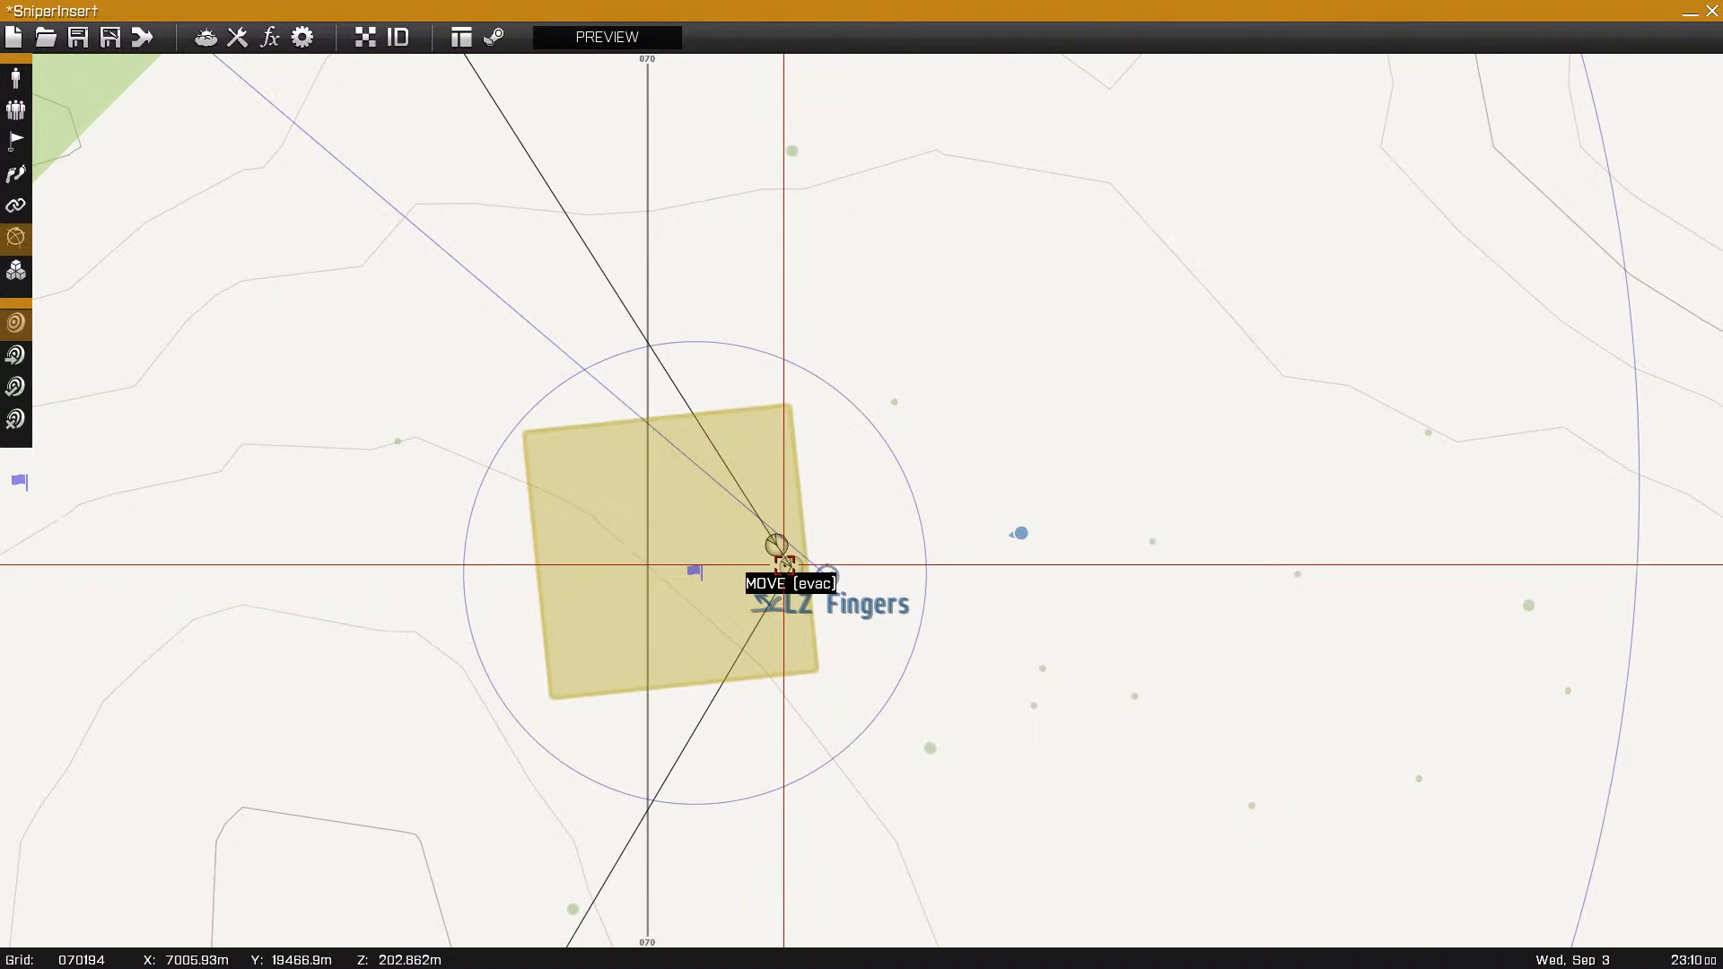
- Follow the evac route southwest from LZ Fingers and review the activation code of its final MOVE waypoint off the coast
scroll(784, 566, "down", 5)
scroll(925, 801, "down", 6)
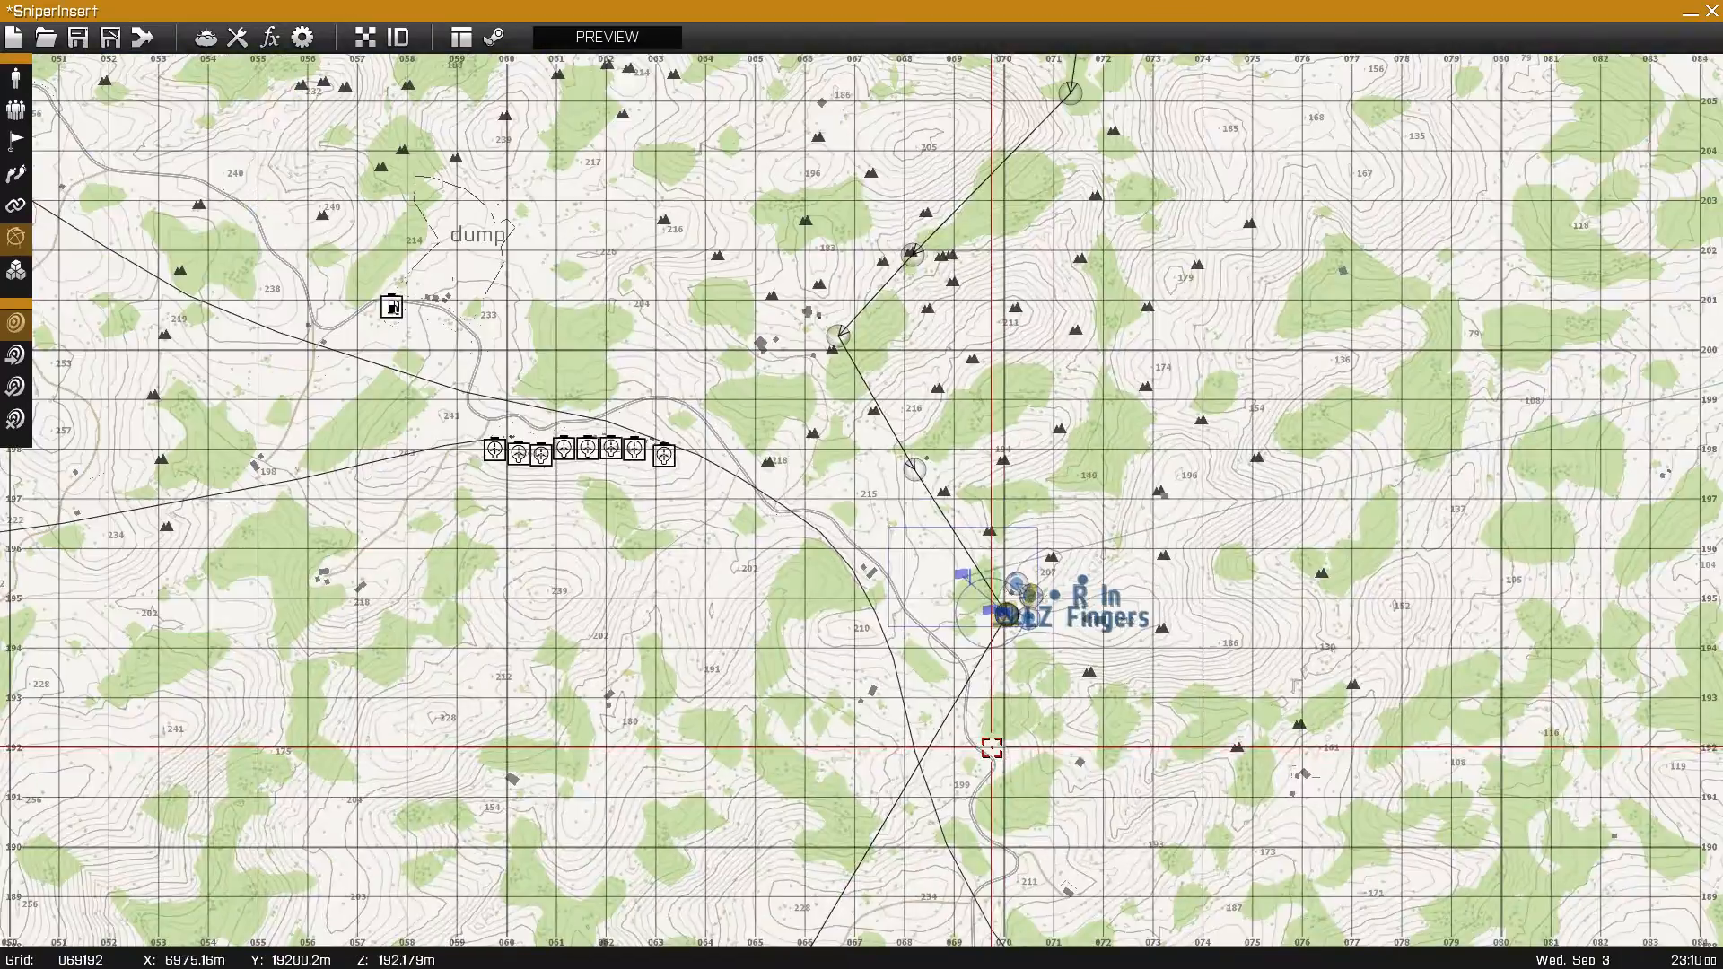
right_click_drag(992, 747, 1141, 541)
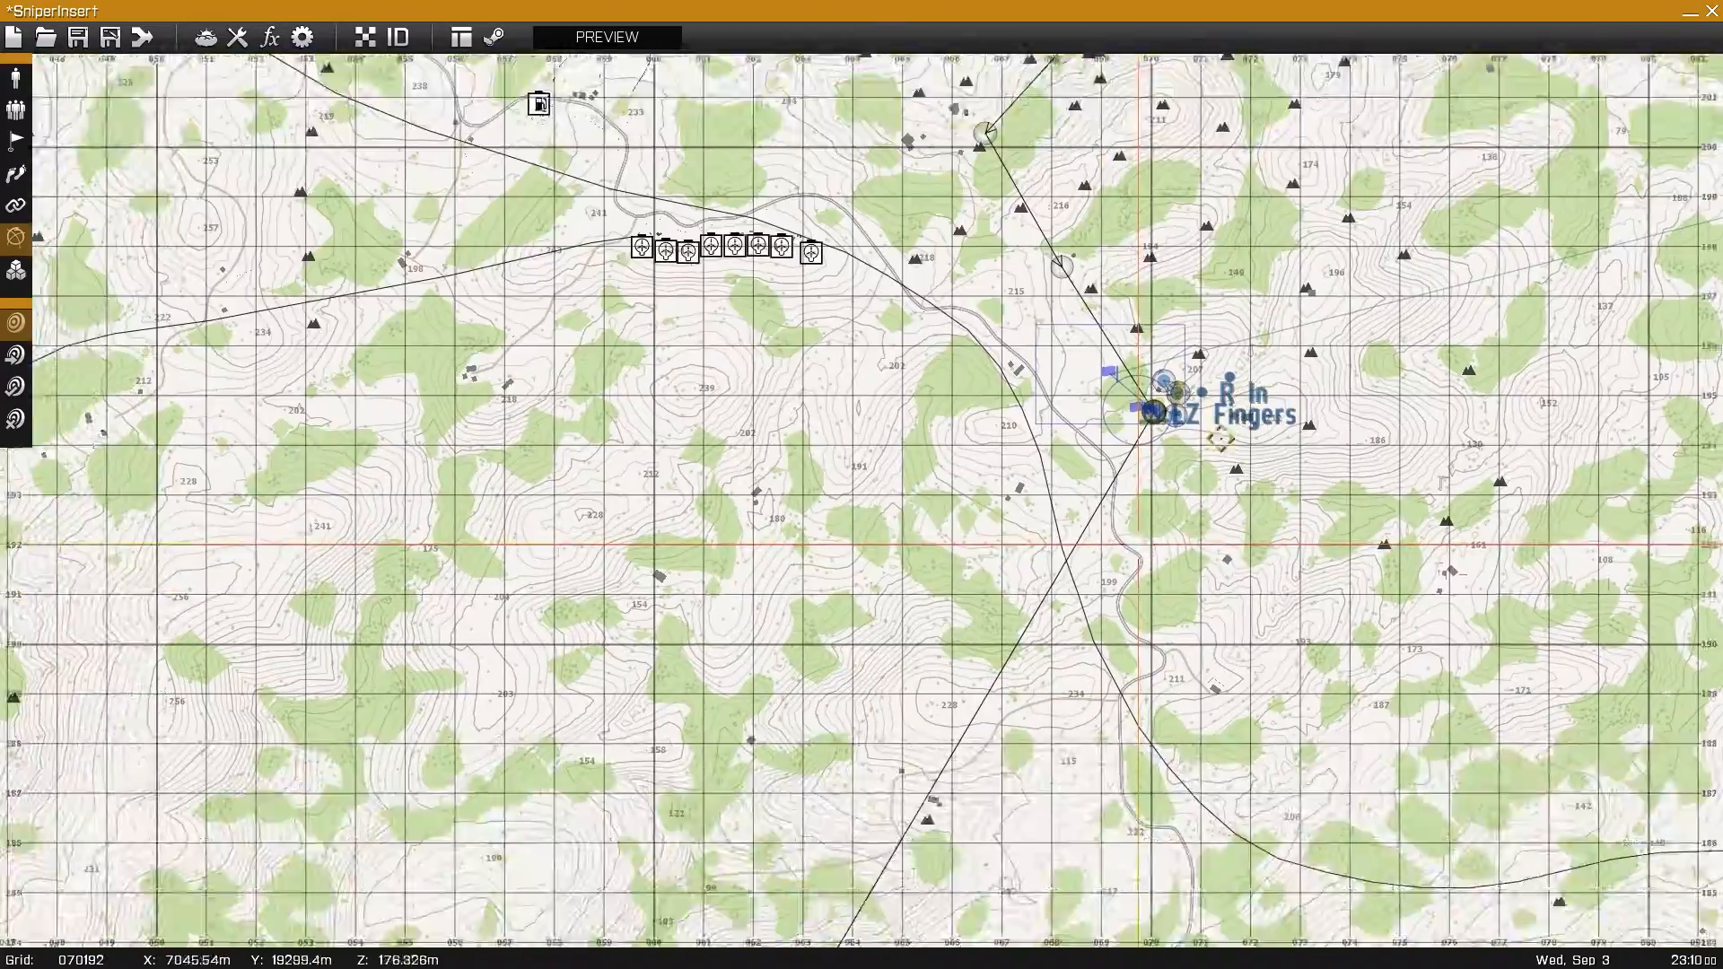
scroll(1158, 592, "down", 5)
right_click_drag(1089, 814, 1267, 525)
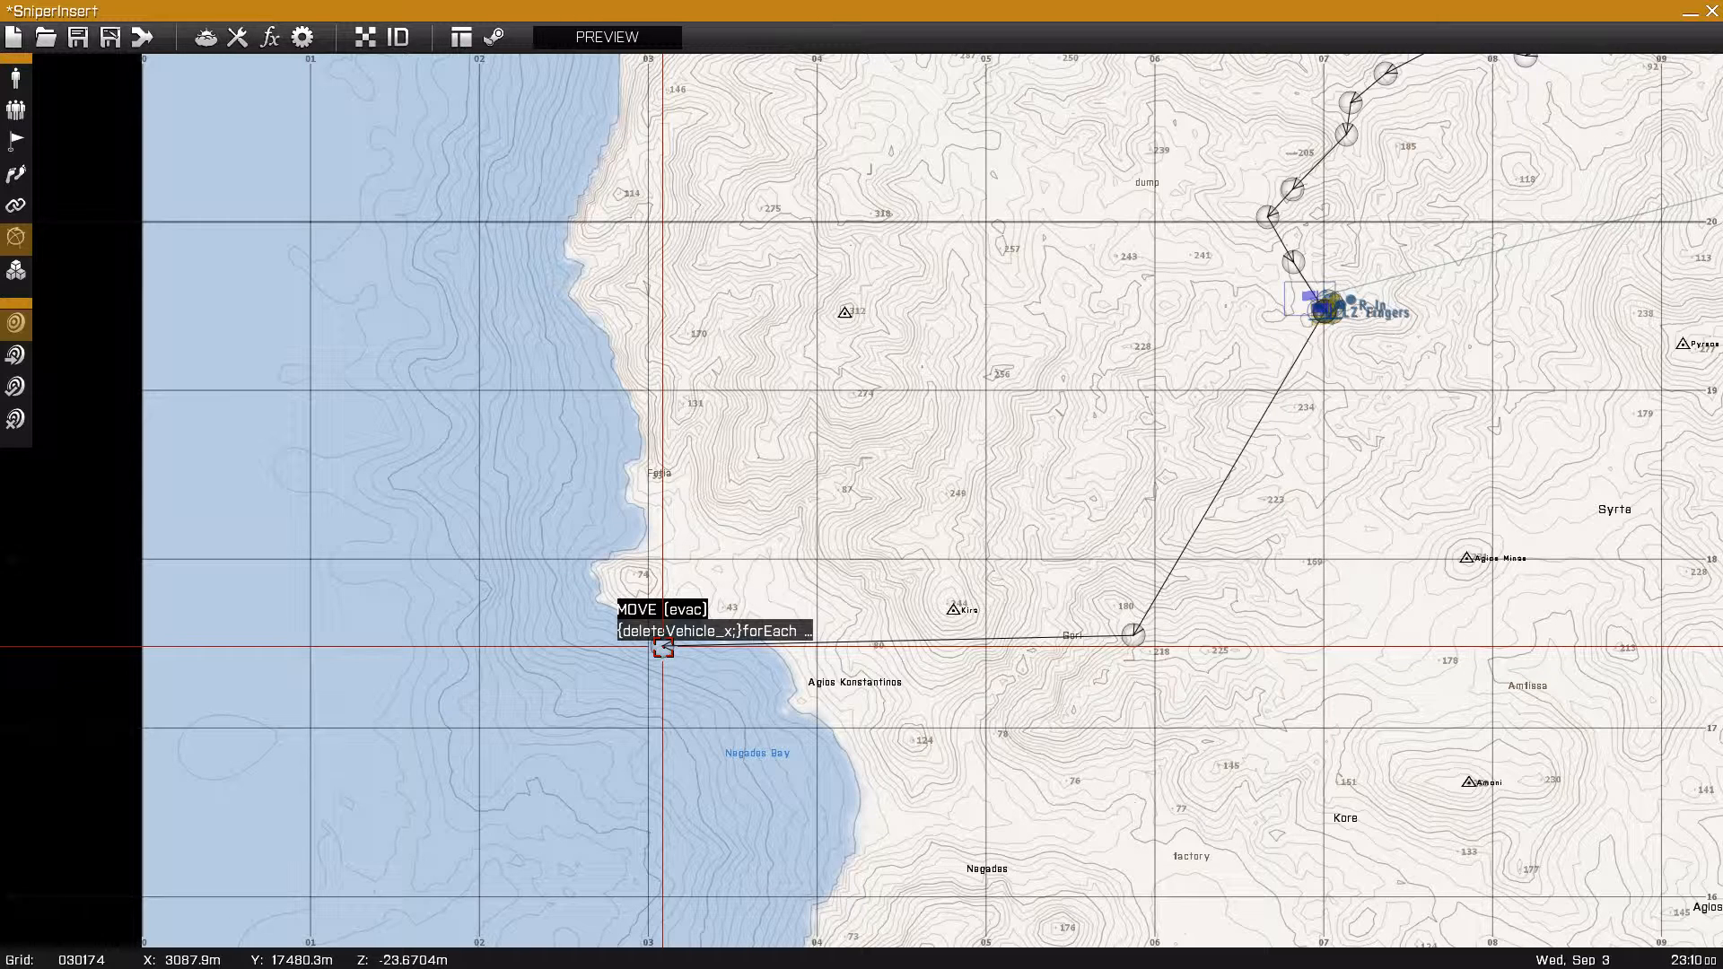
double_click(664, 644)
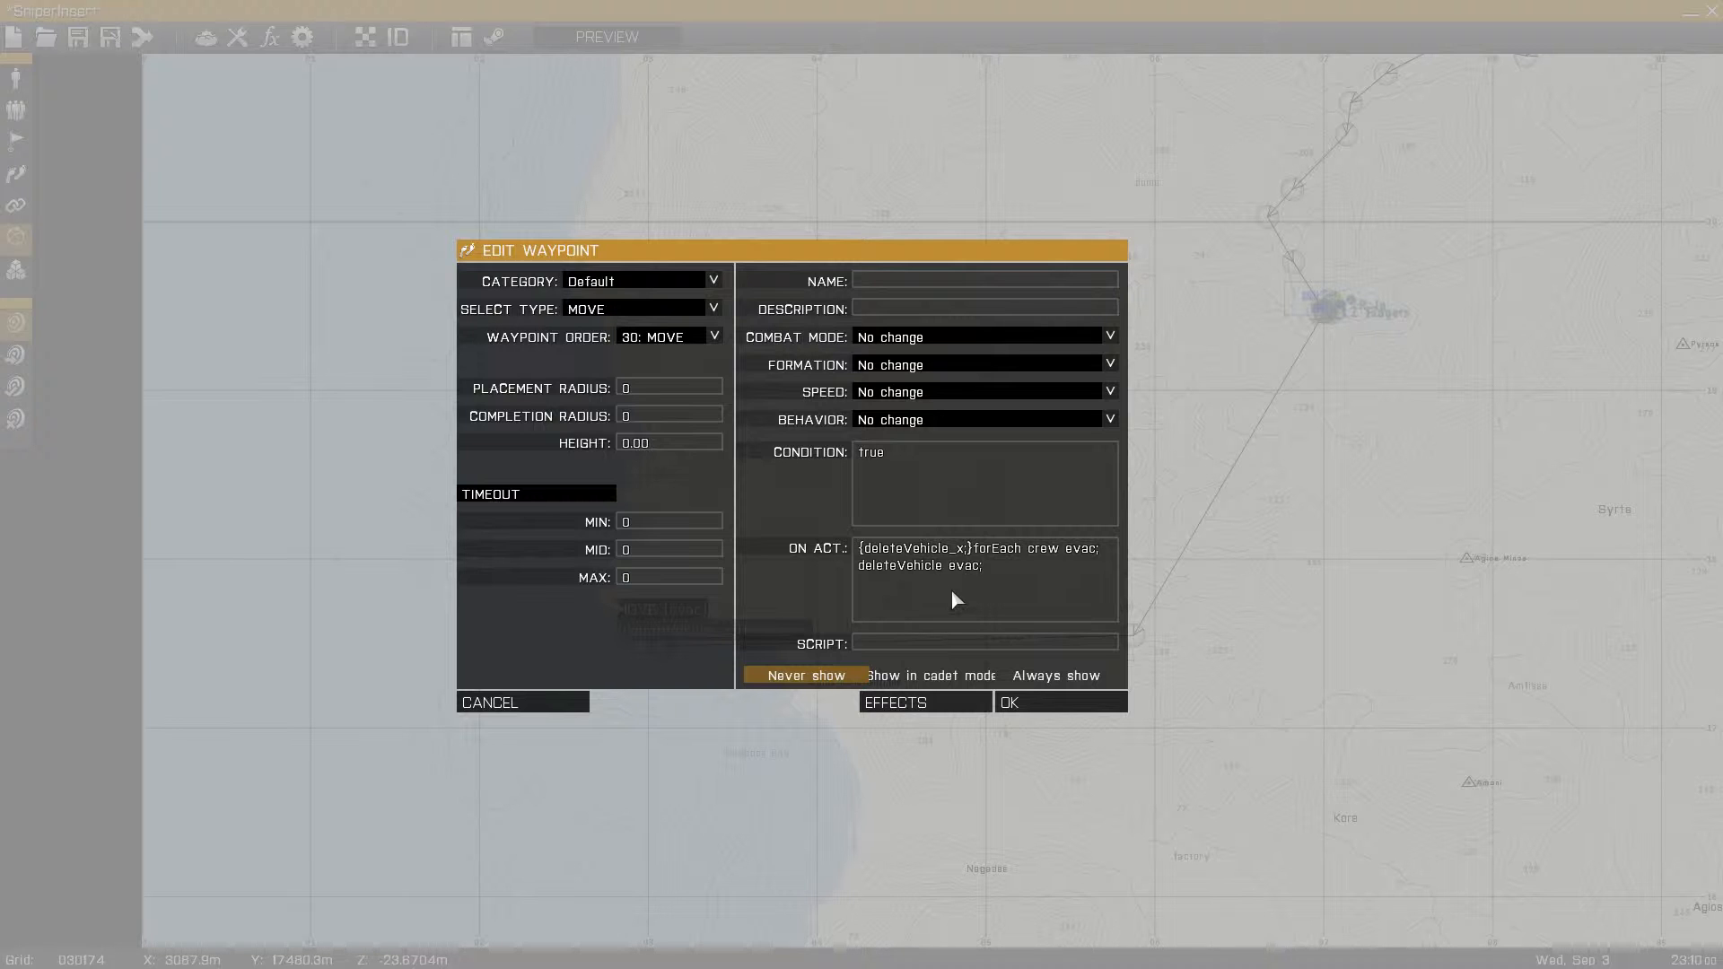
left_click(1087, 703)
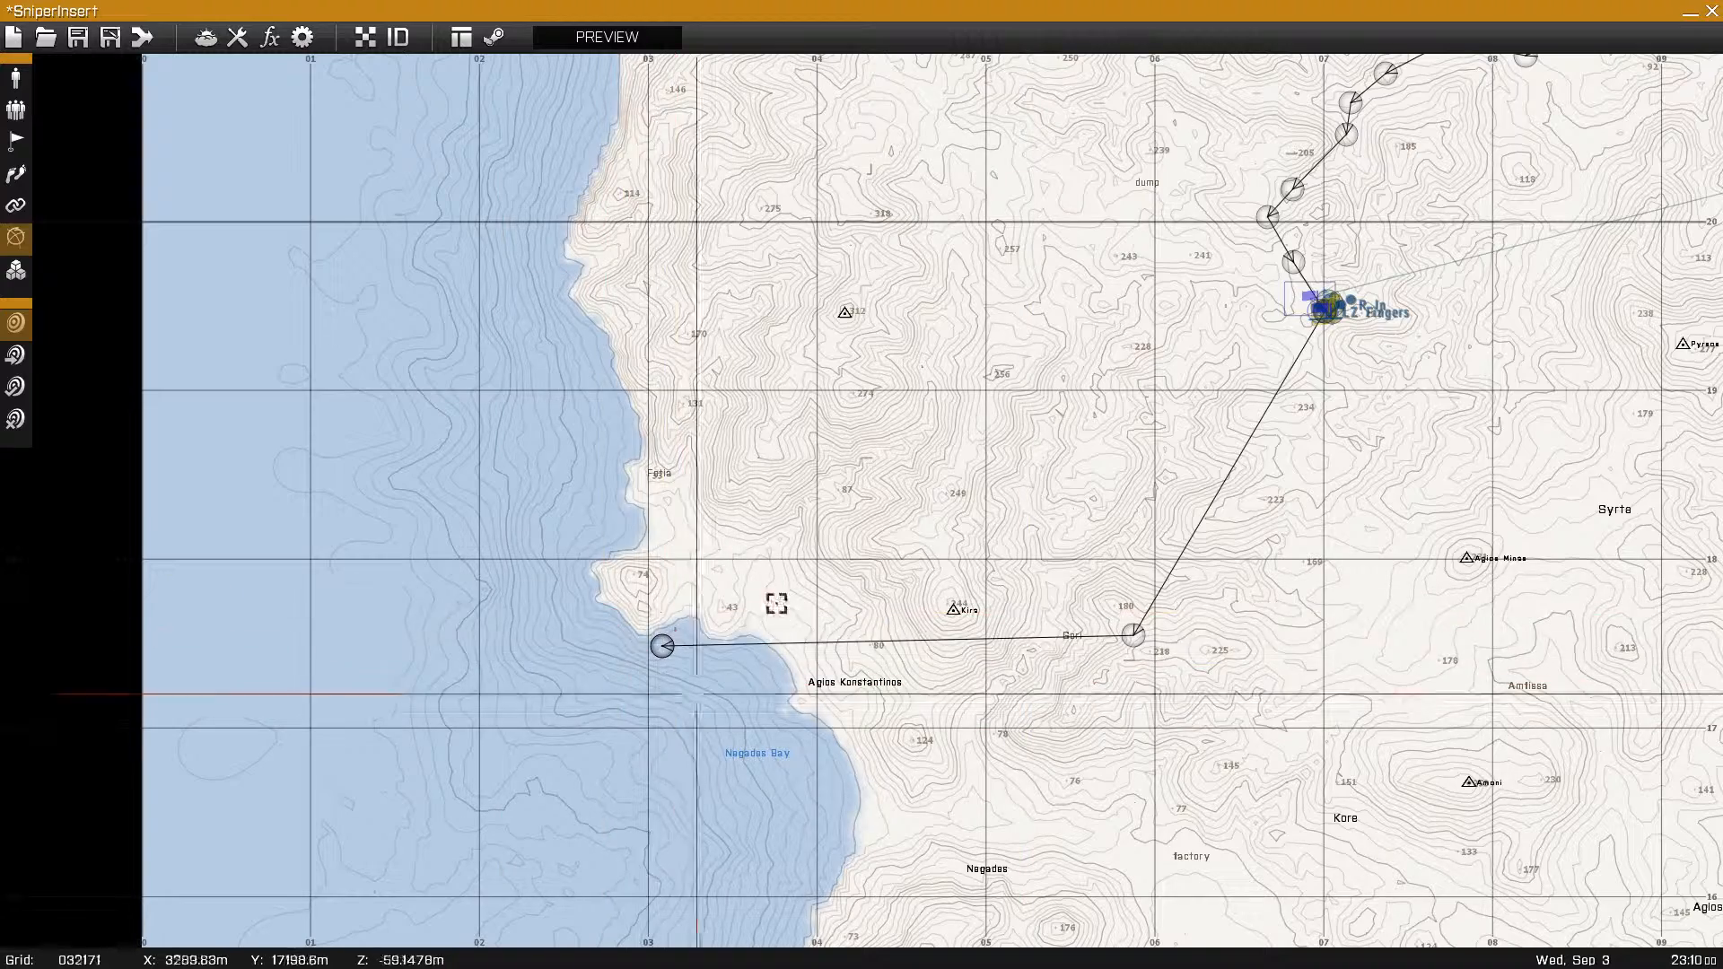
- Survey the mission's routes across the island, from the evac exit in the west to the military base south of Nidasos
scroll(1285, 619, "down", 3)
scroll(1286, 619, "down", 2)
right_click_drag(1349, 607, 389, 699)
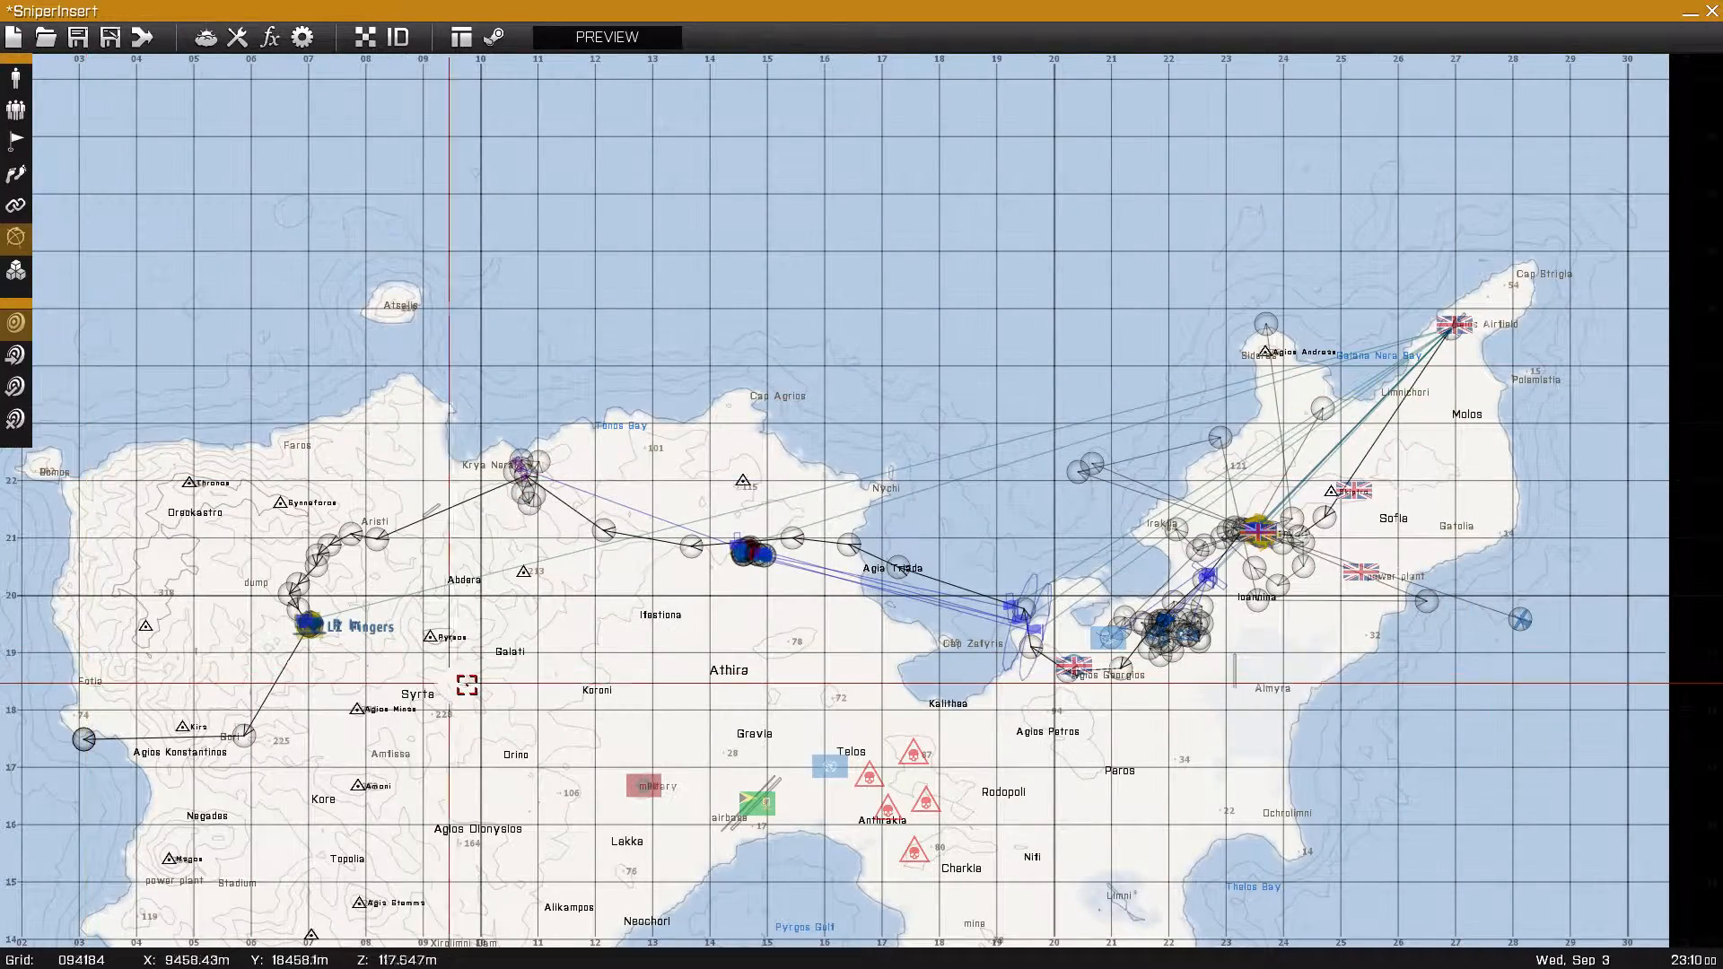
scroll(1208, 589, "up", 4)
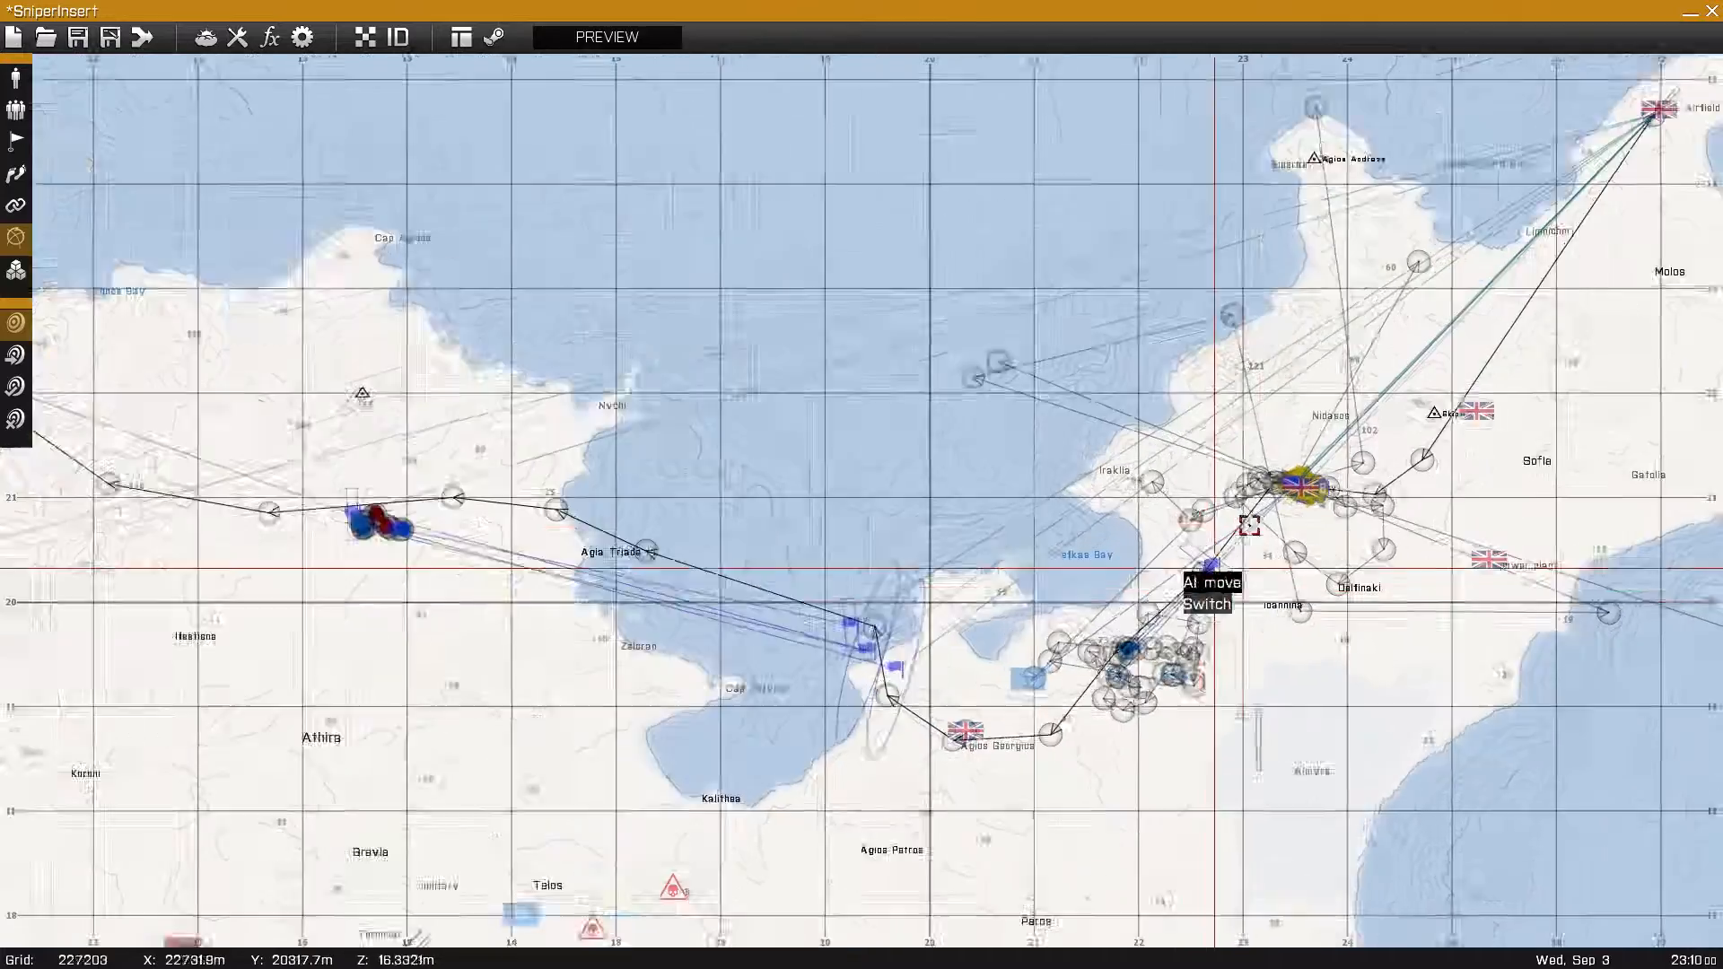
scroll(1429, 466, "down", 3)
scroll(1430, 466, "up", 5)
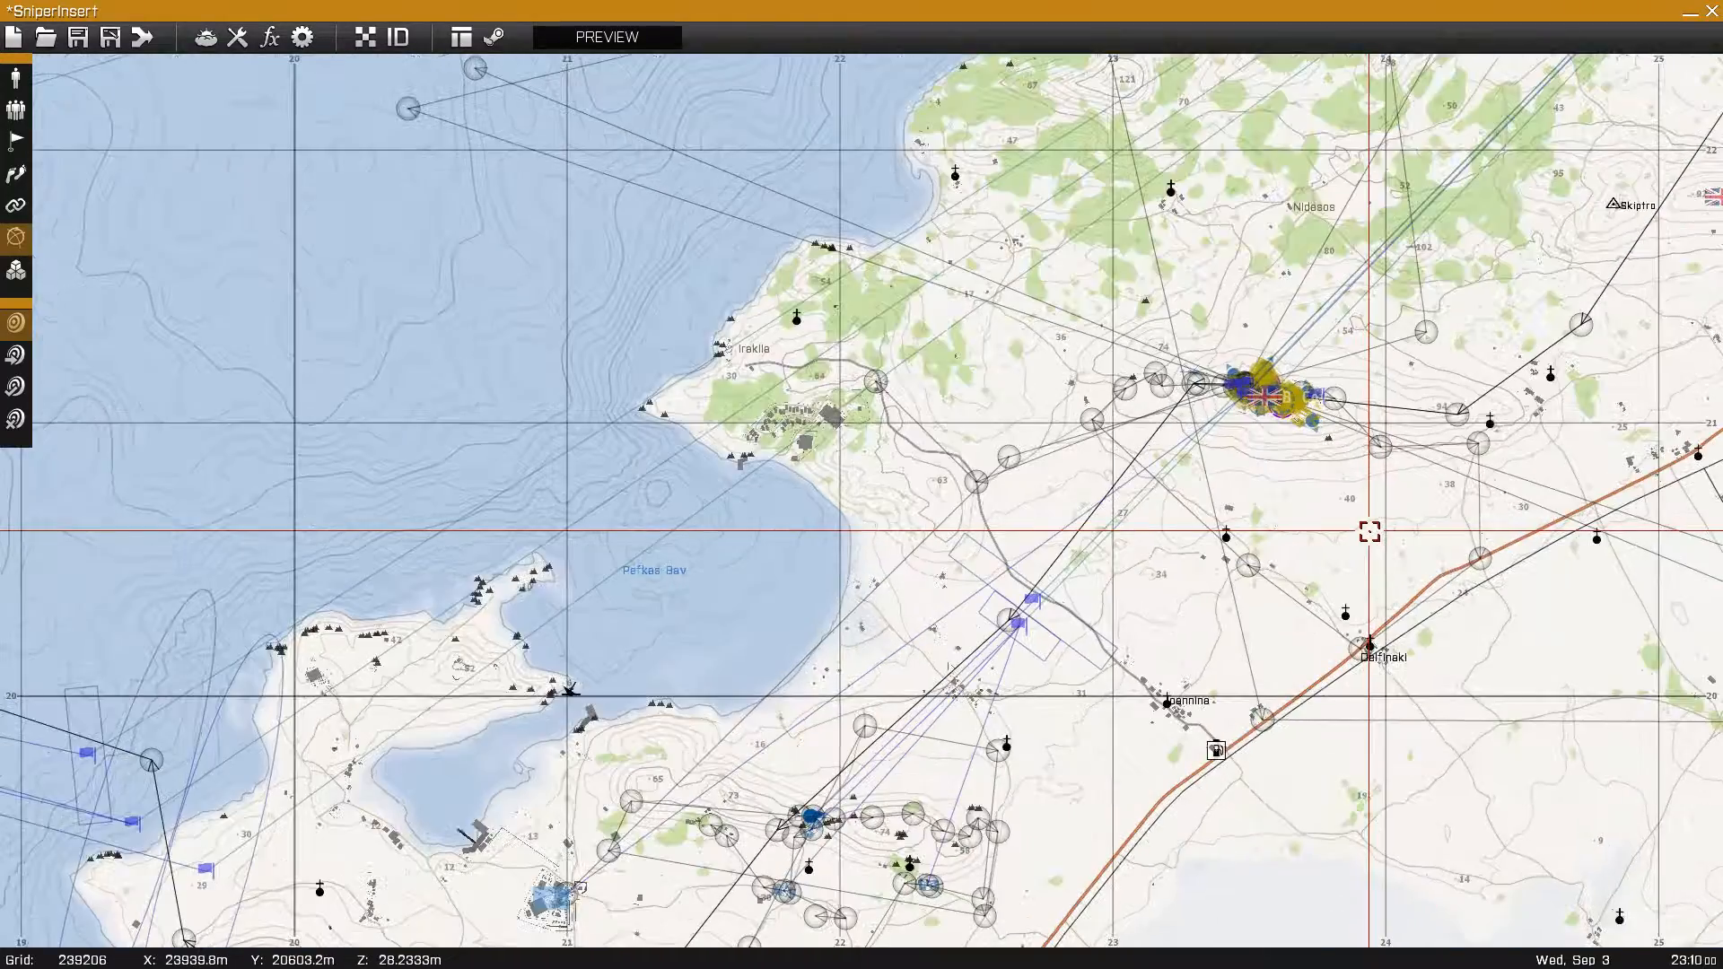
right_click_drag(1369, 531, 920, 710)
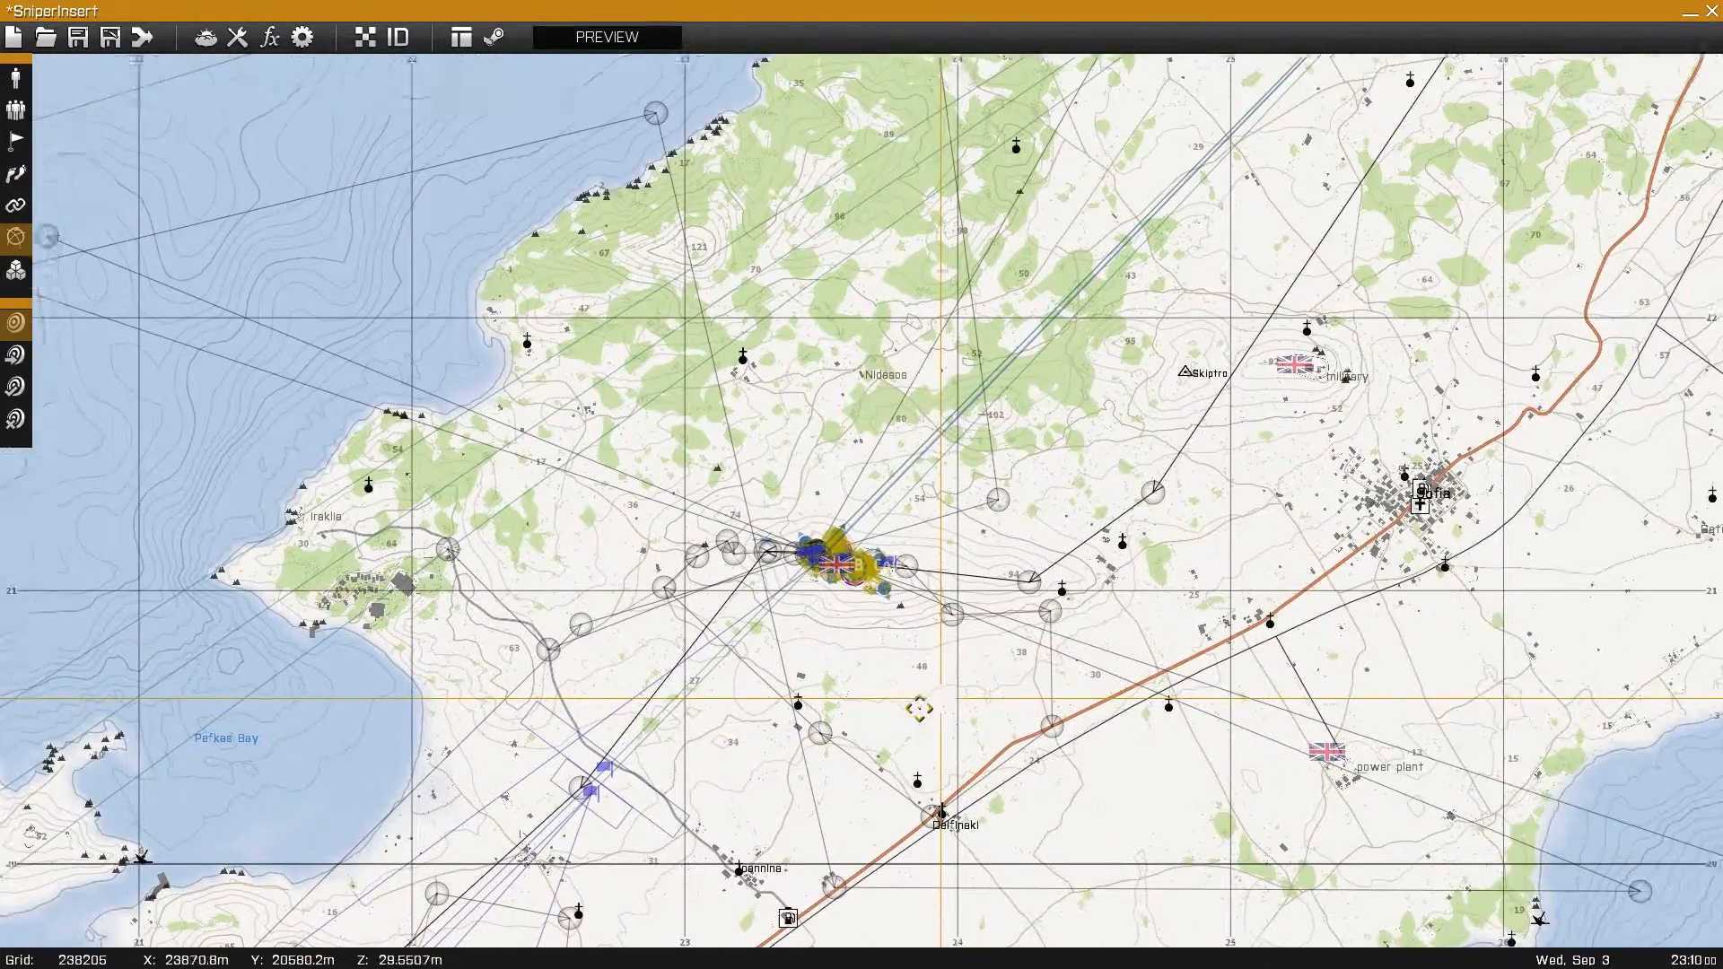
scroll(851, 579, "up", 2)
scroll(788, 619, "up", 3)
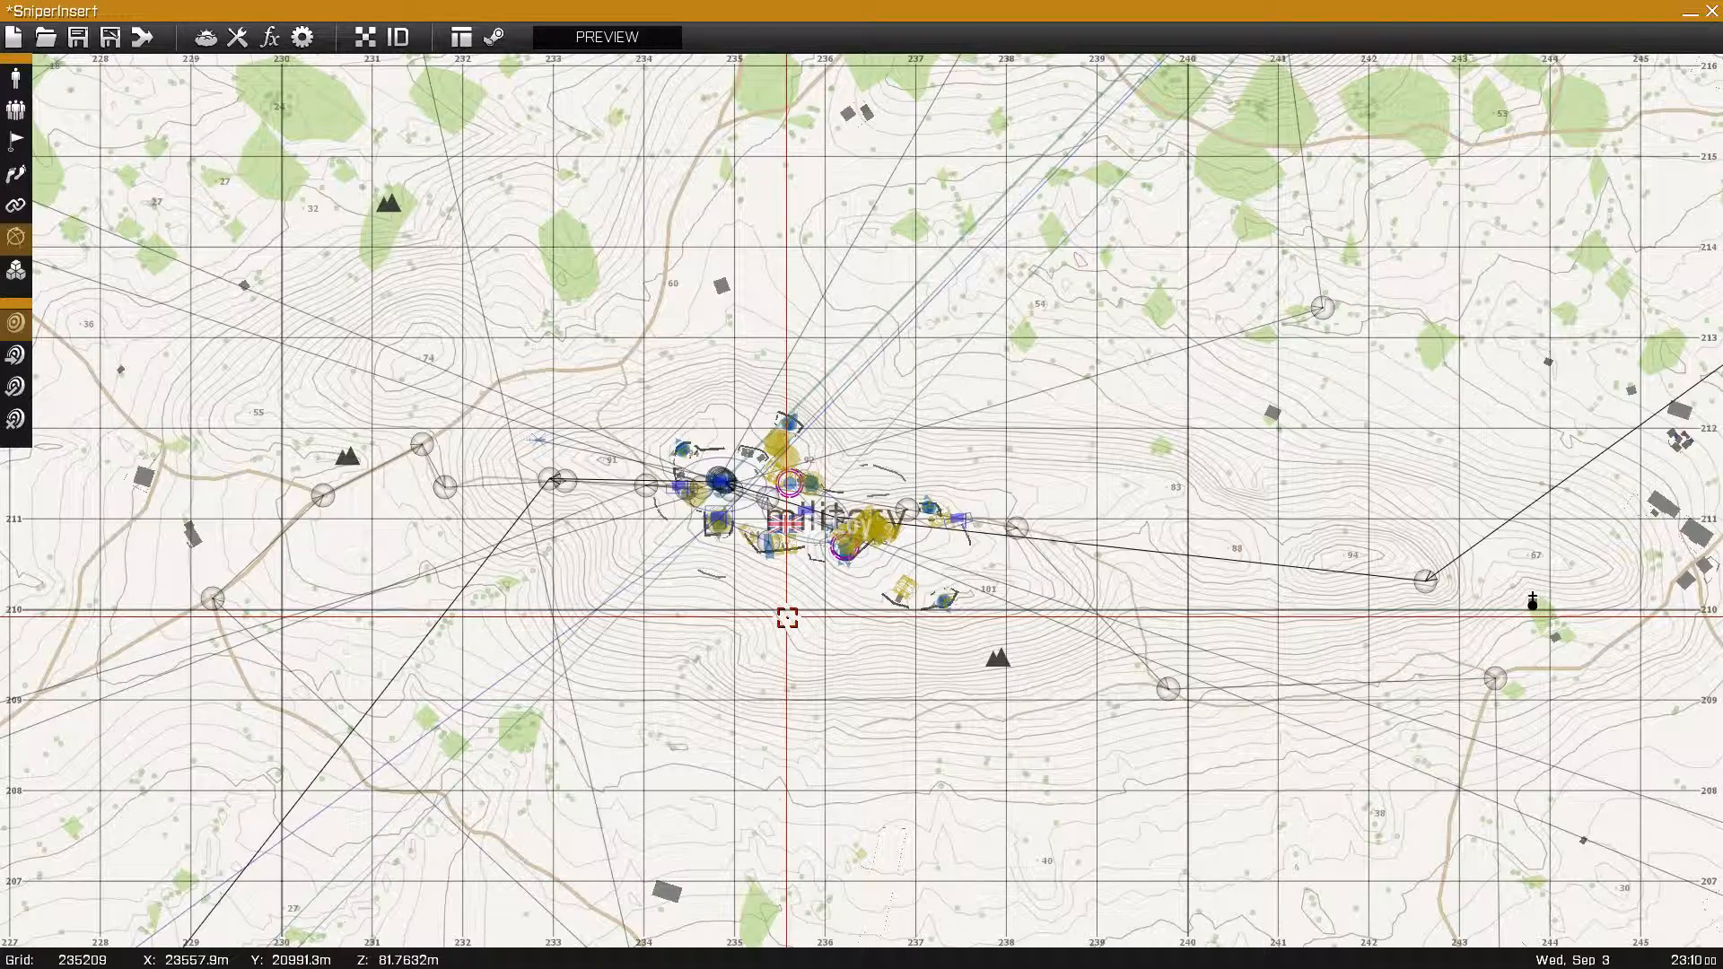
scroll(787, 618, "down", 5)
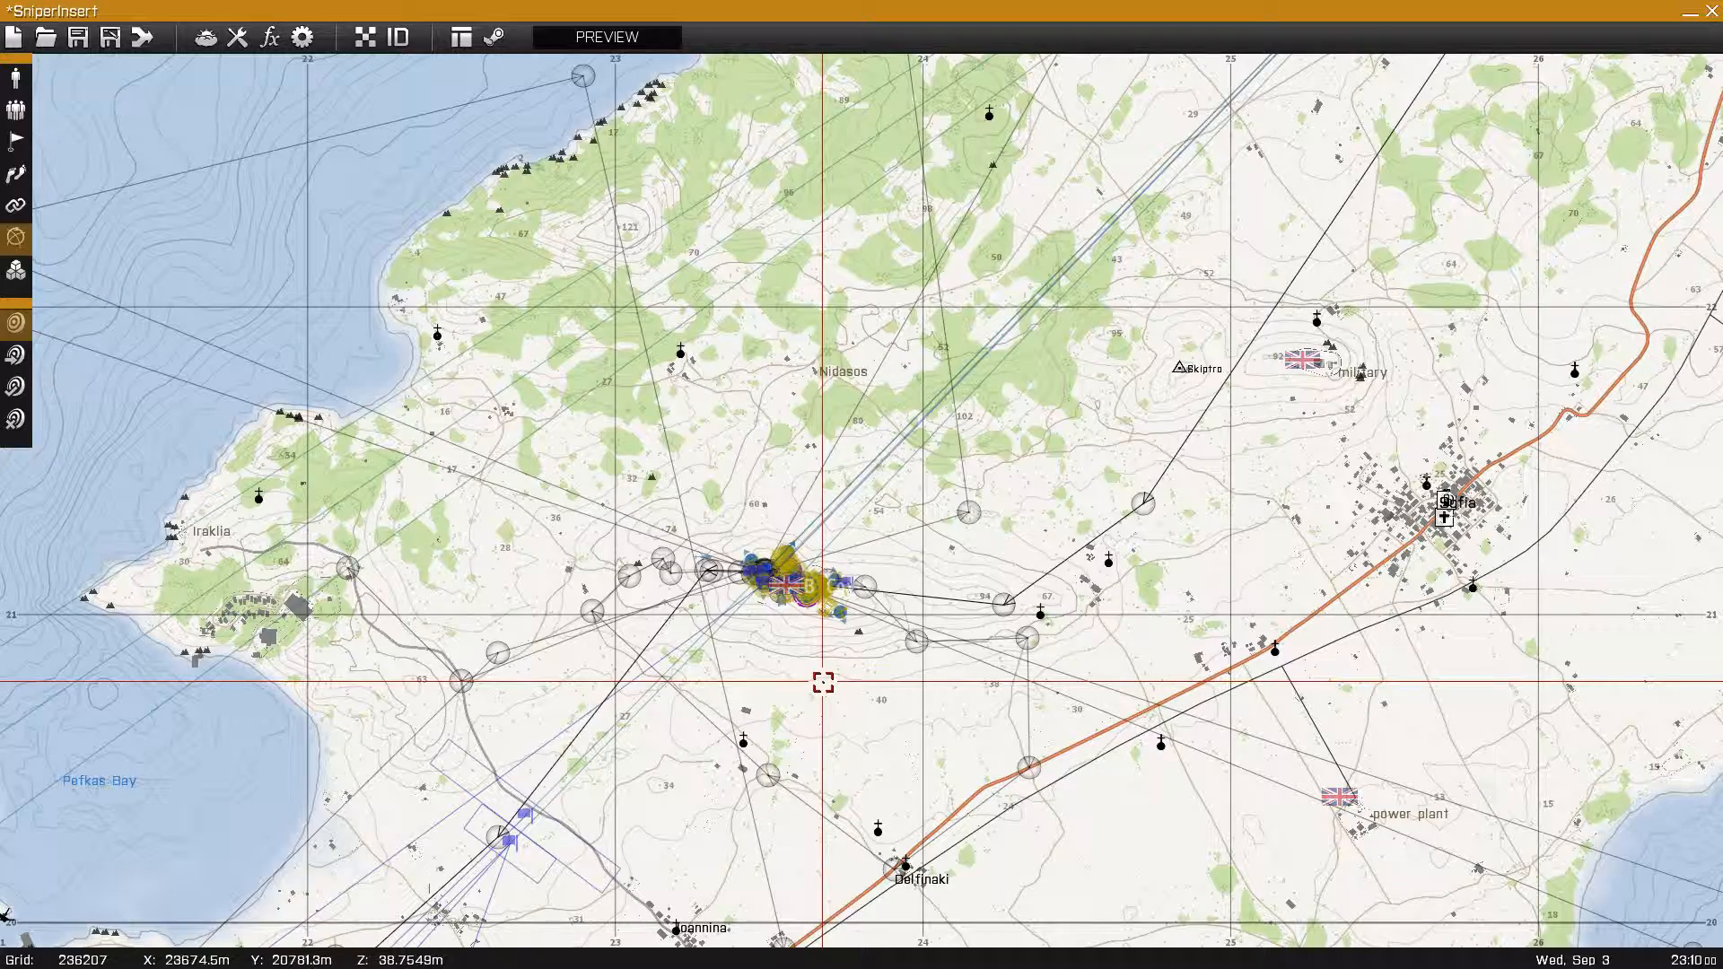
- Examine the waypoint routes around the military base and check the chin helicopter's MOVE waypoint off the north coast
right_click_drag(823, 682, 1053, 557)
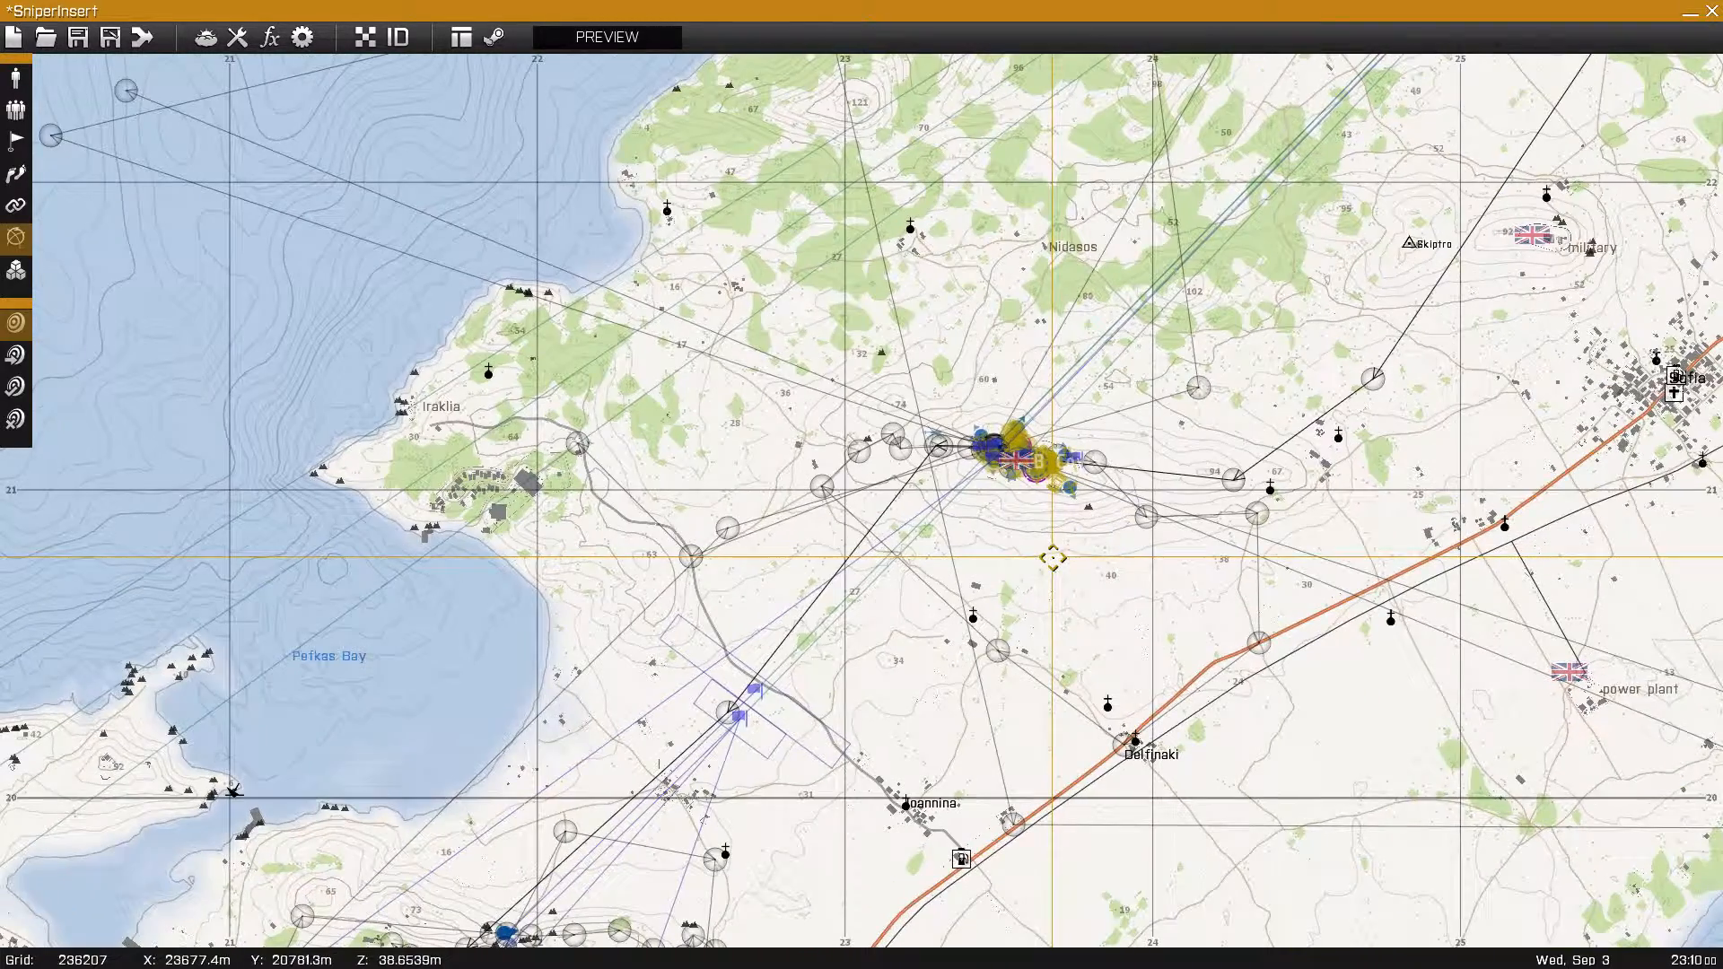
scroll(1023, 569, "down", 5)
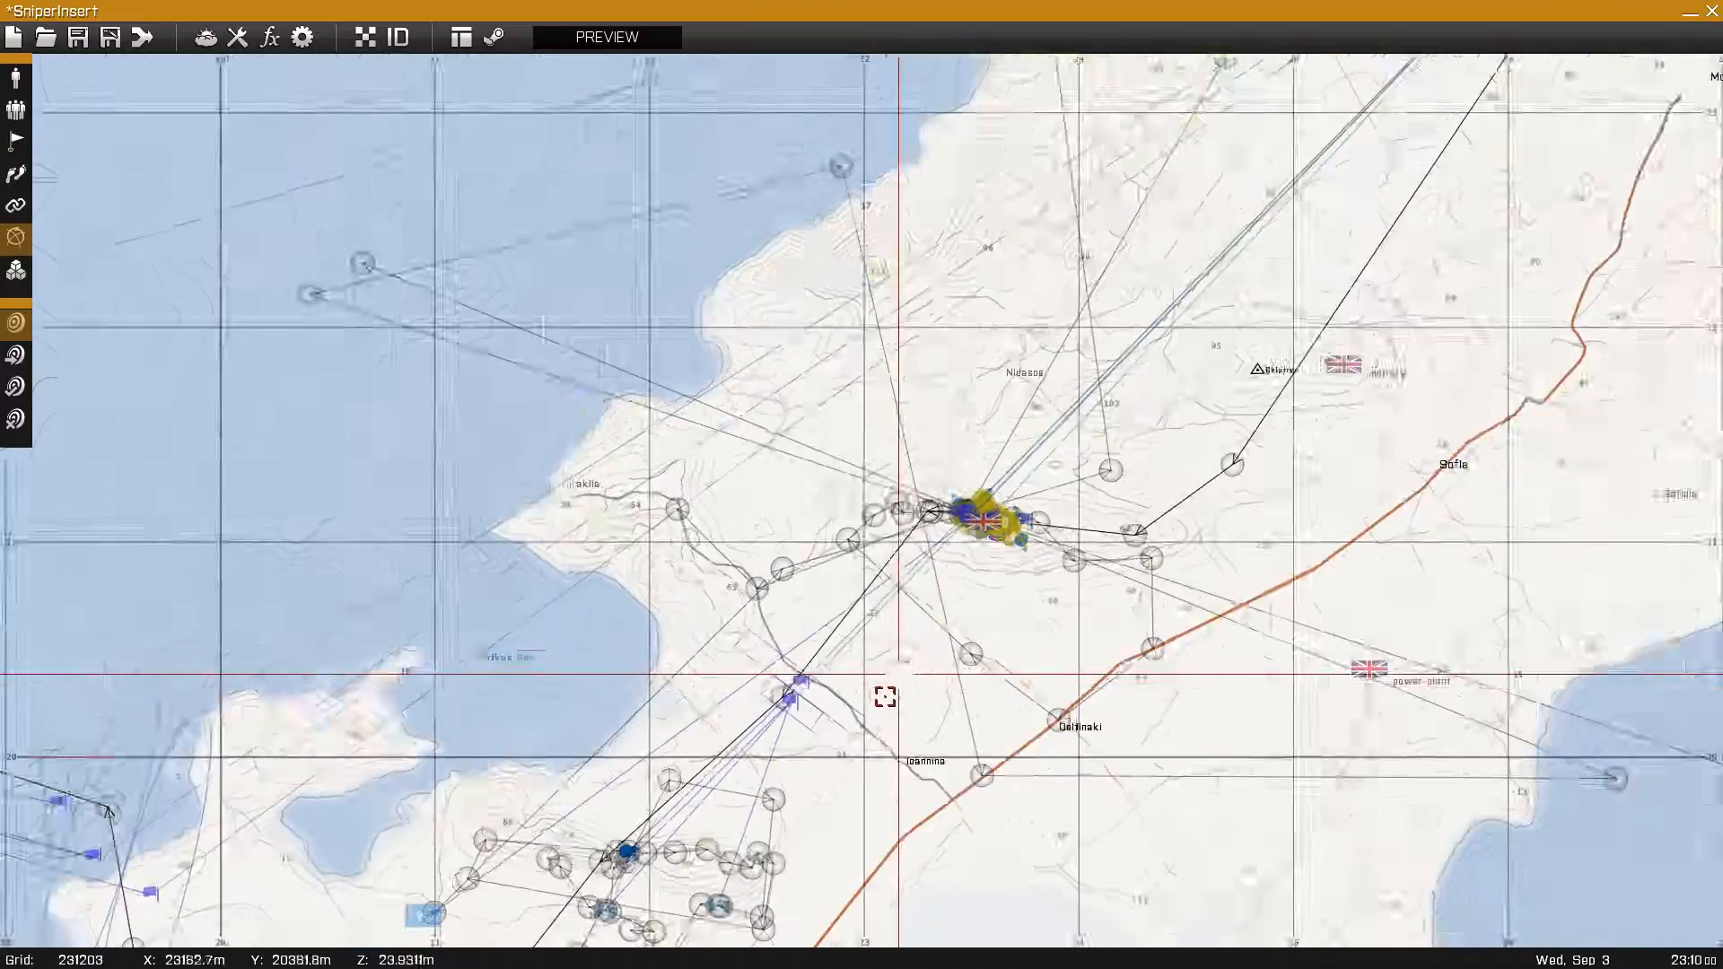
right_click_drag(863, 774, 911, 695)
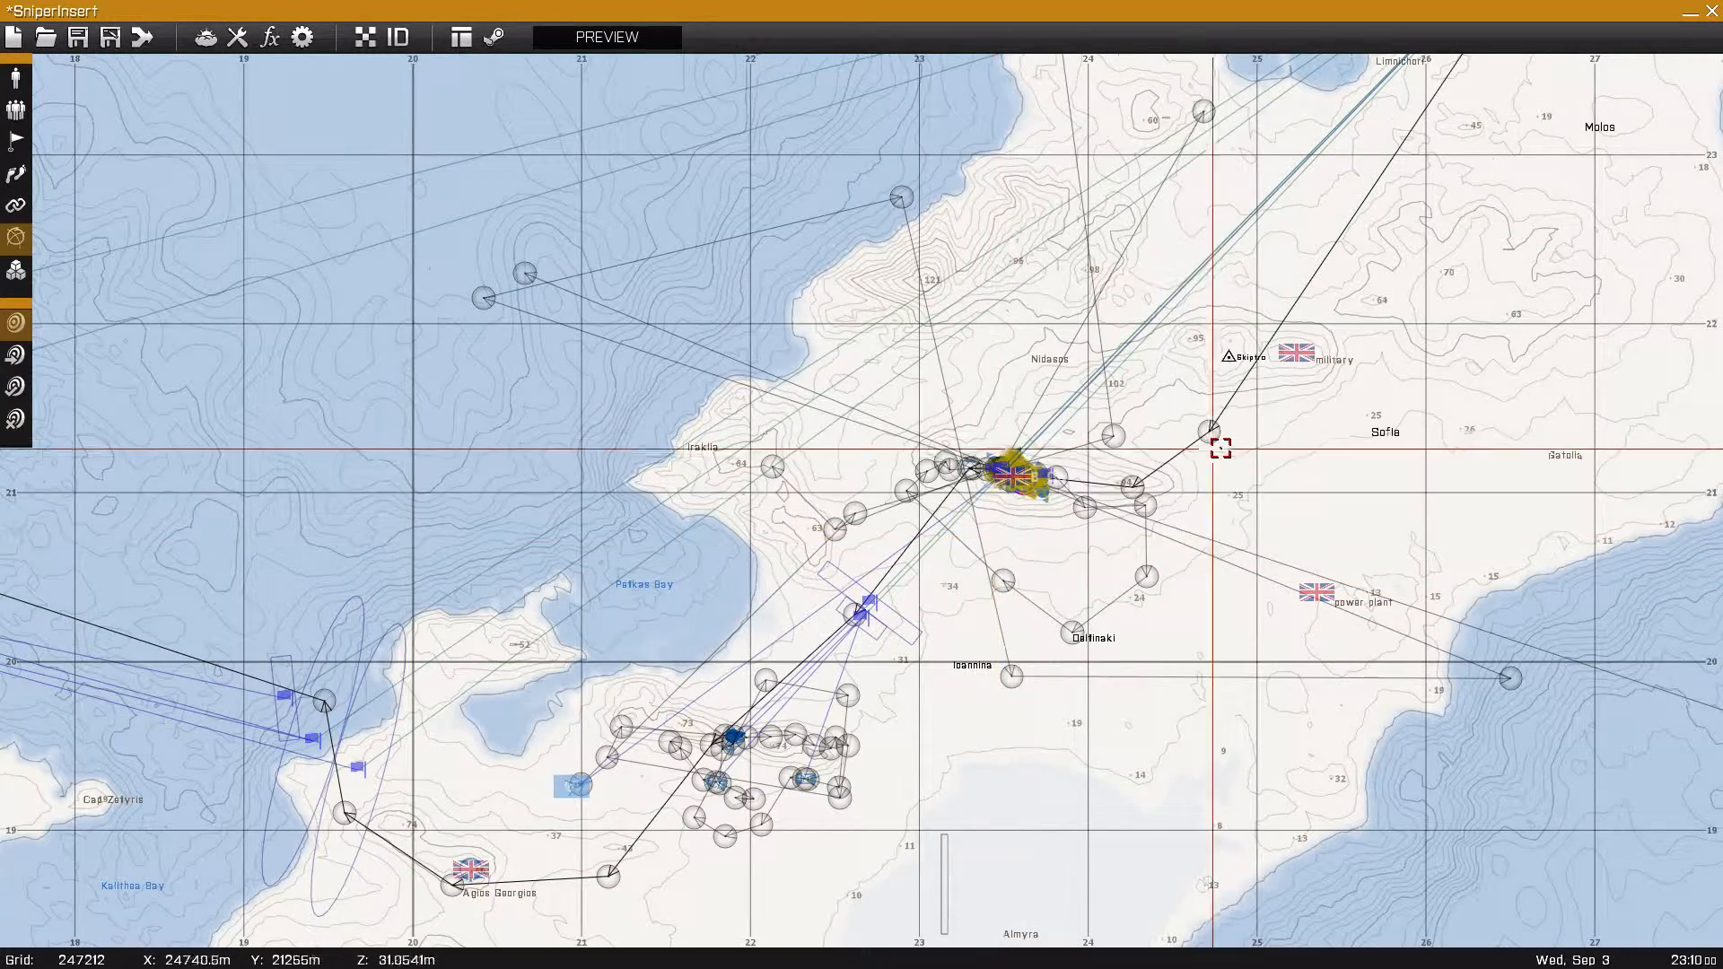
scroll(1215, 449, "down", 3)
right_click_drag(1303, 406, 1254, 374)
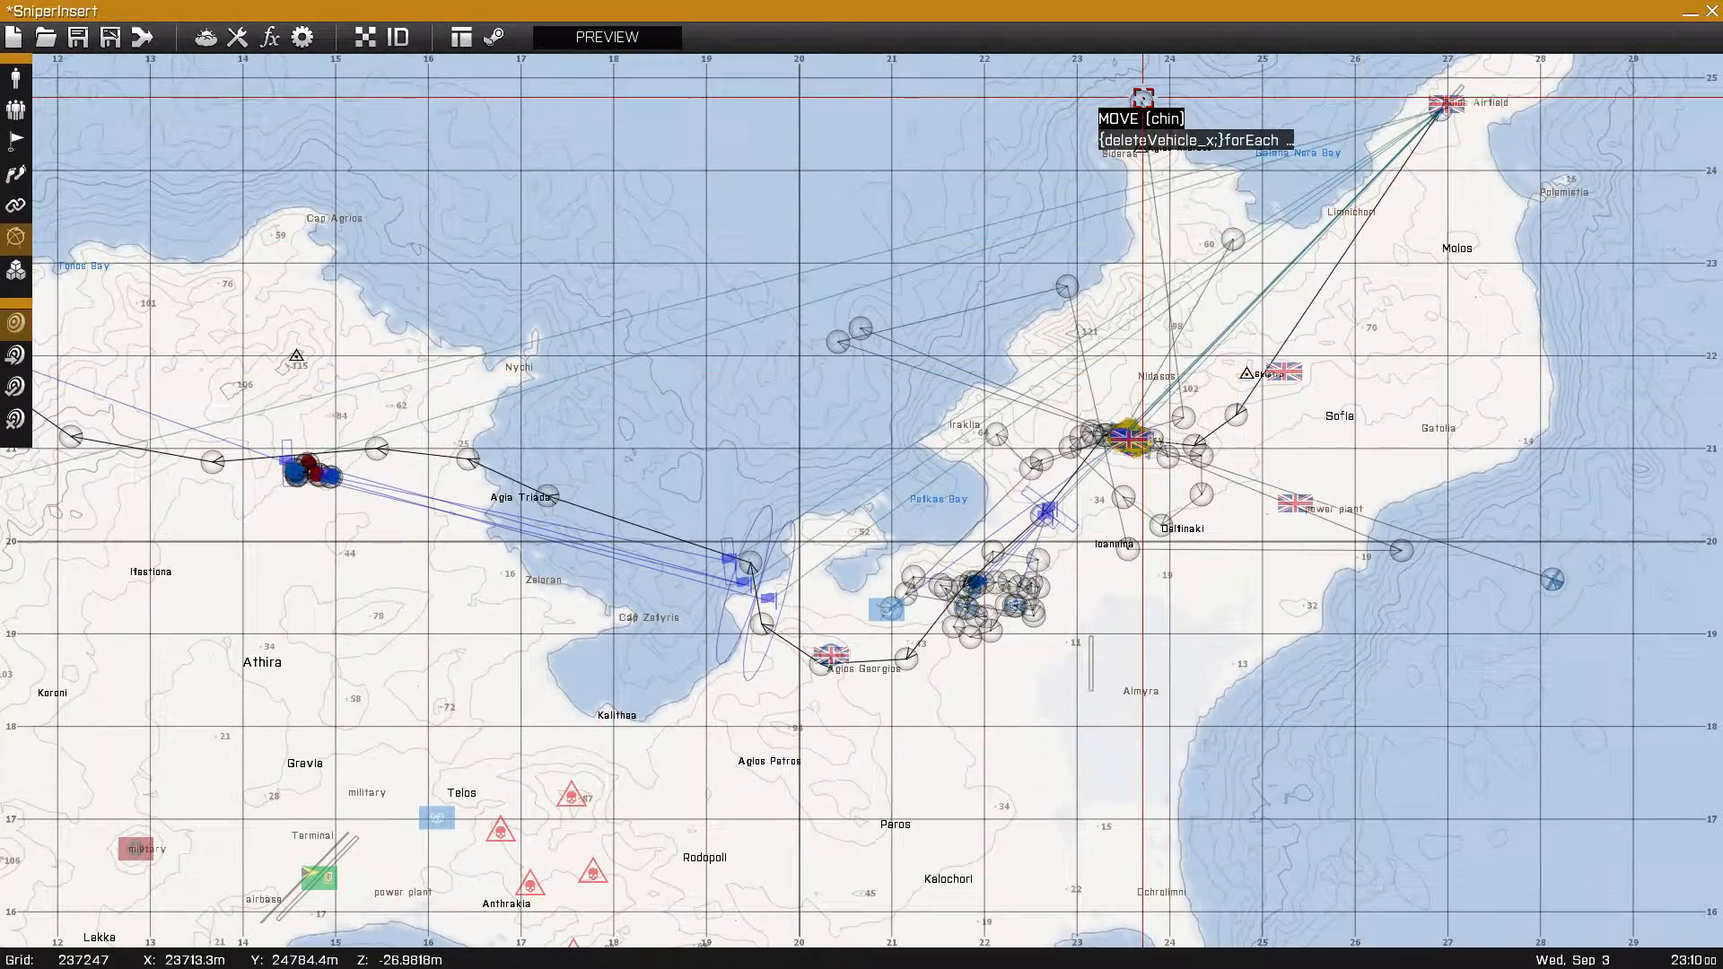
left_click(1142, 97)
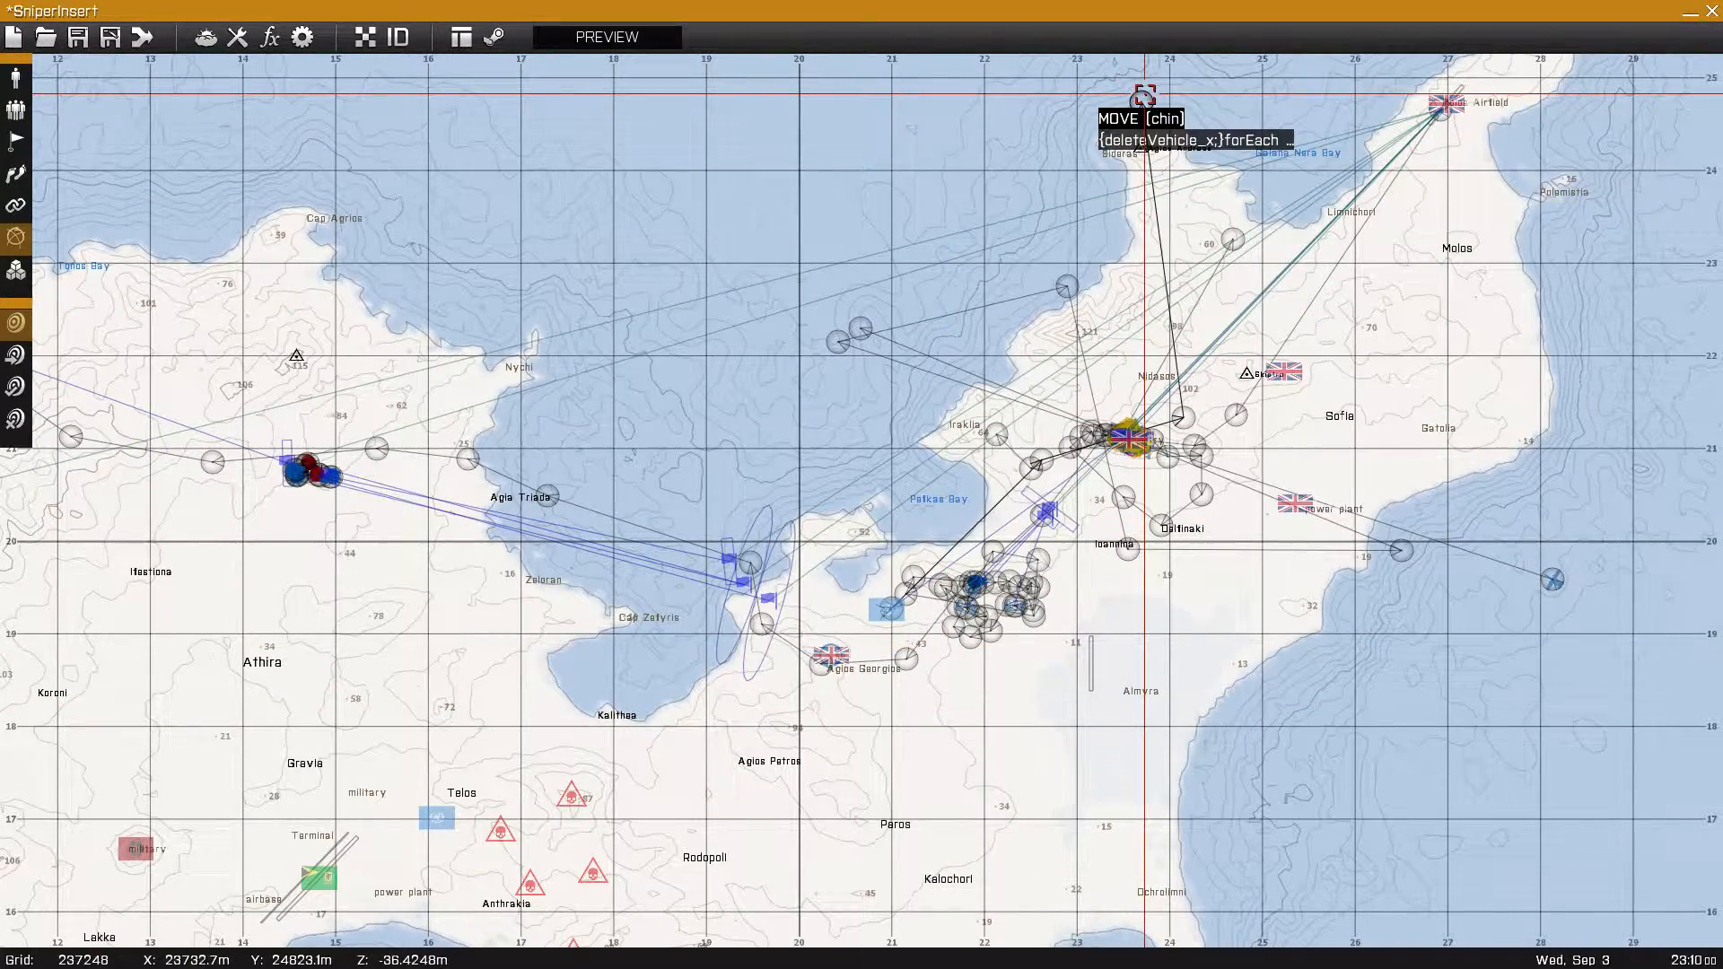
- Examine the western part of the mission map and the terrain between LZ Fingers, Pyrsos, Galati and Syrta
right_click_drag(758, 791, 1259, 584)
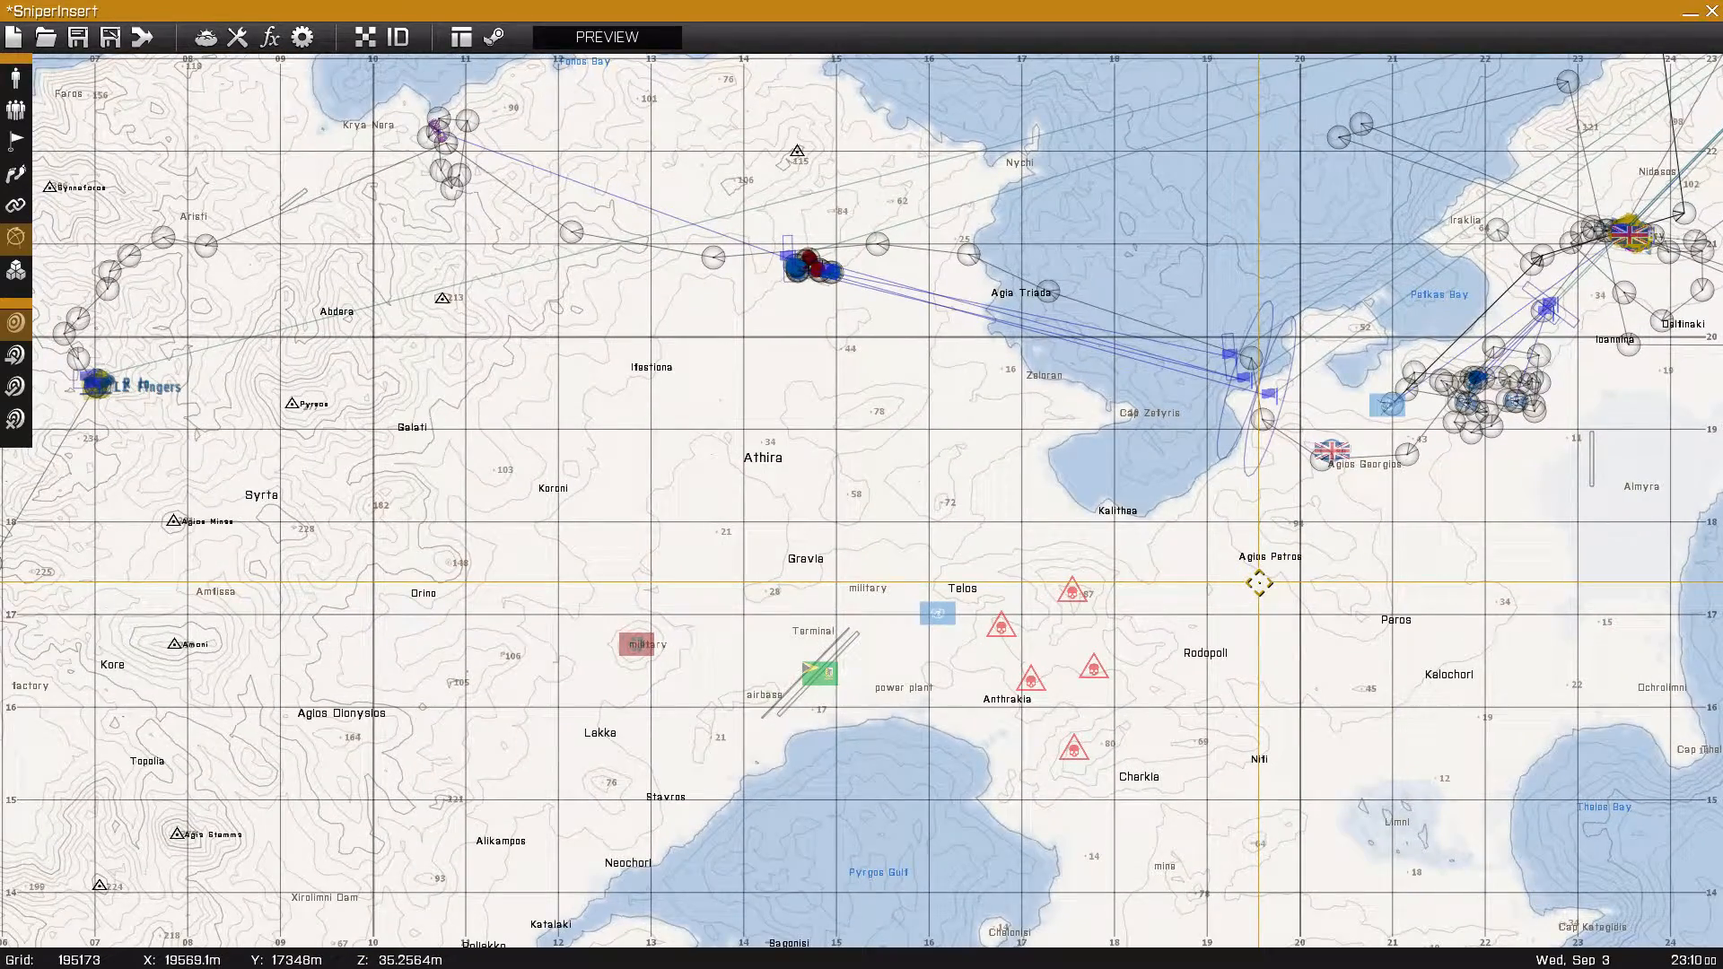
right_click_drag(562, 449, 597, 614)
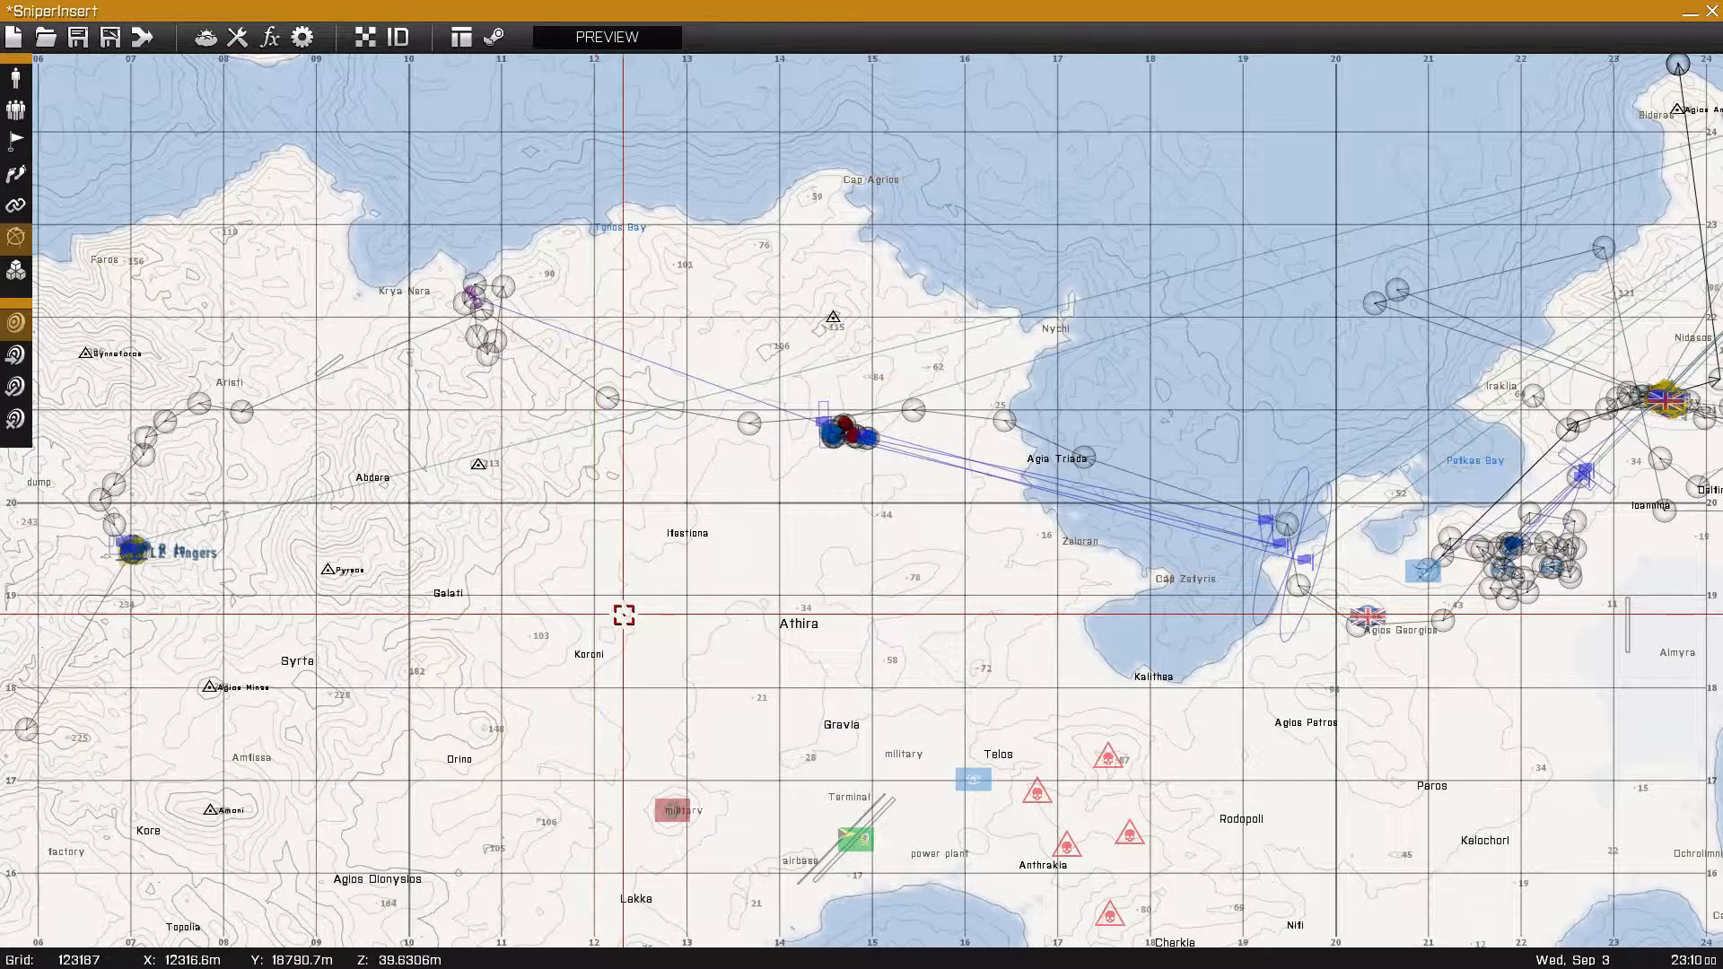
right_click_drag(489, 565, 737, 562)
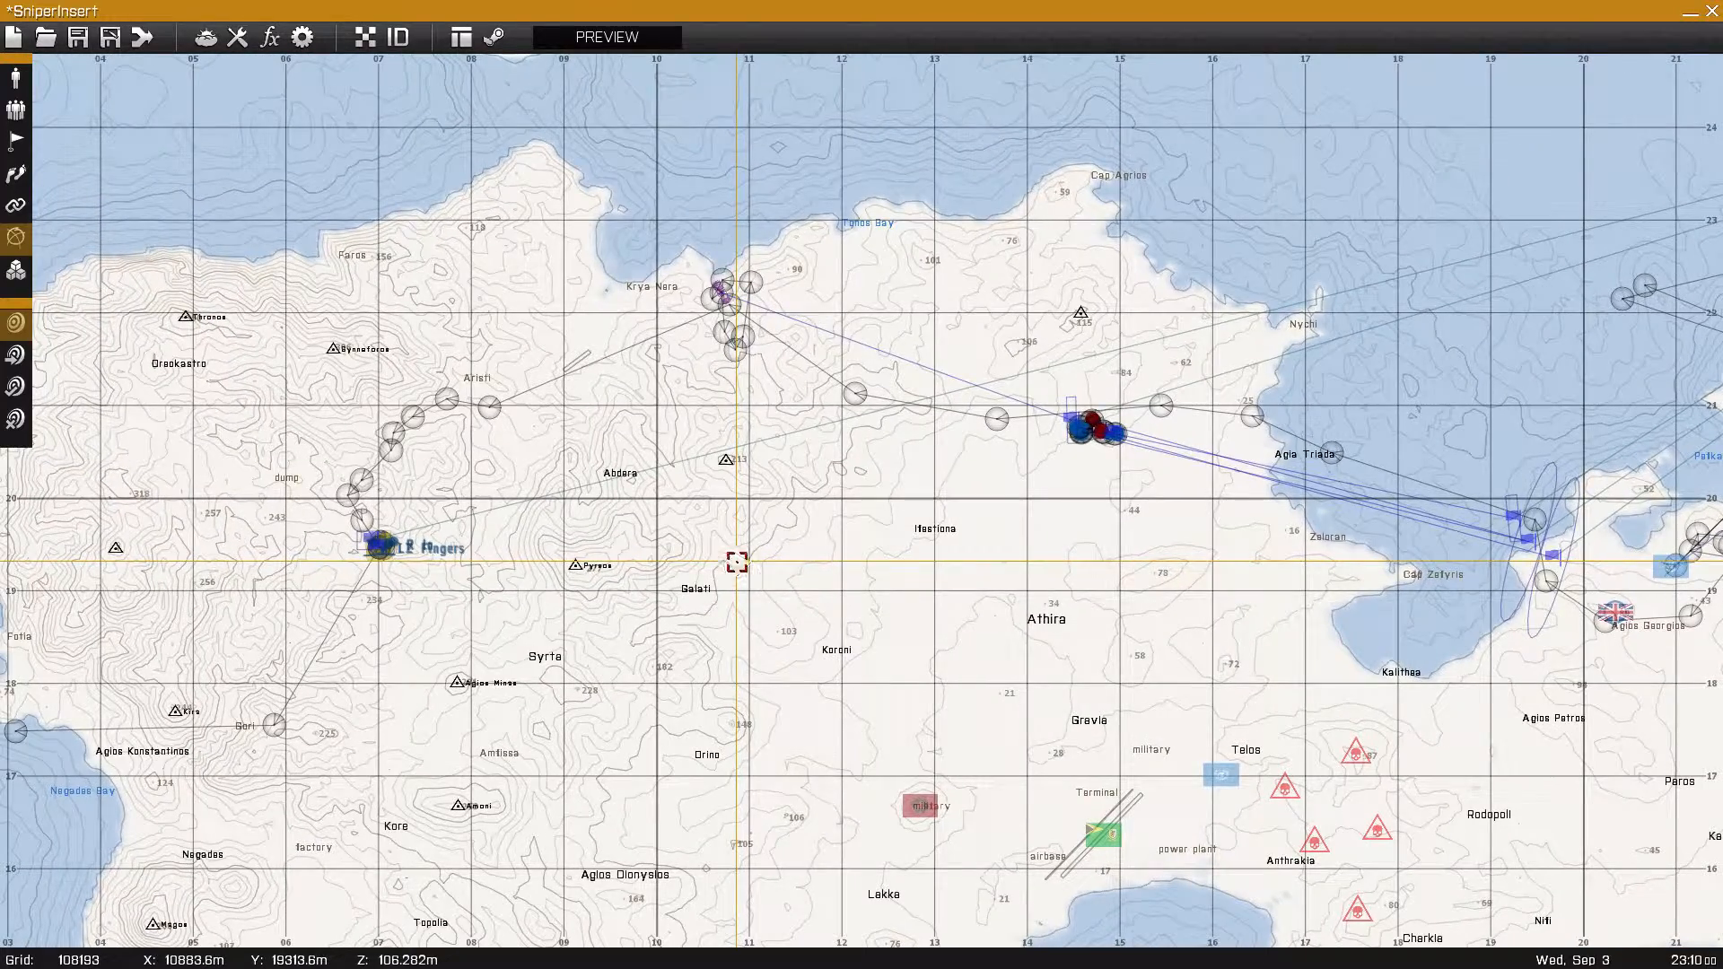
scroll(565, 604, "up", 4)
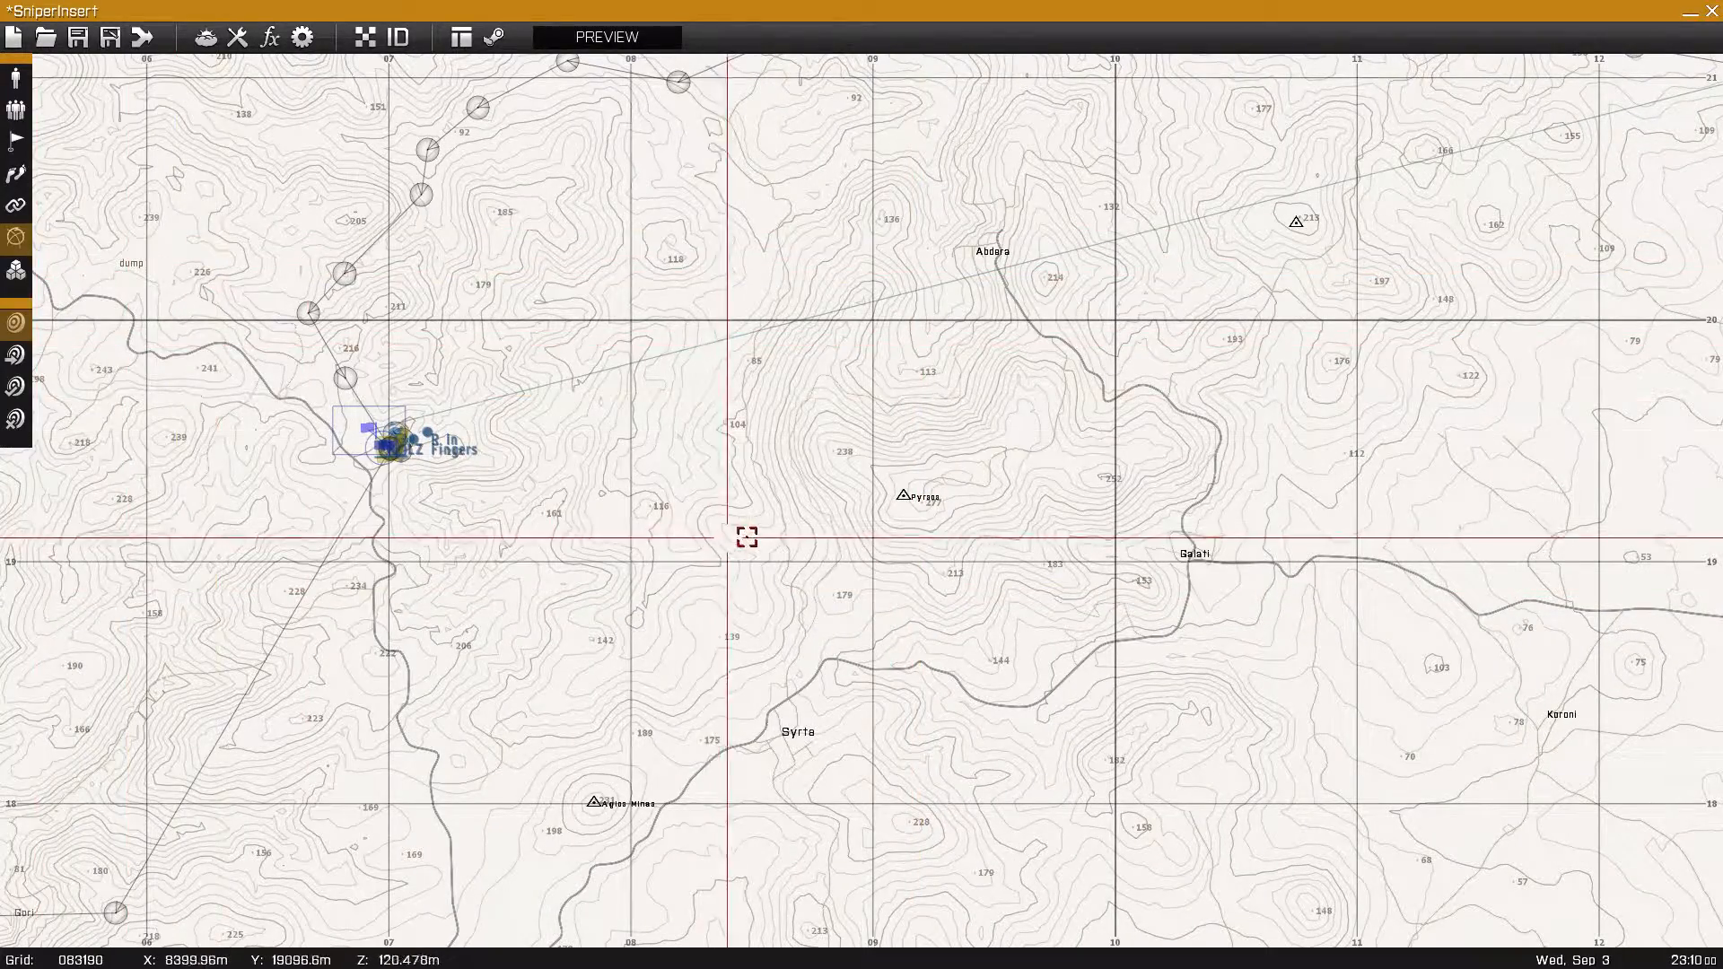
scroll(747, 536, "up", 2)
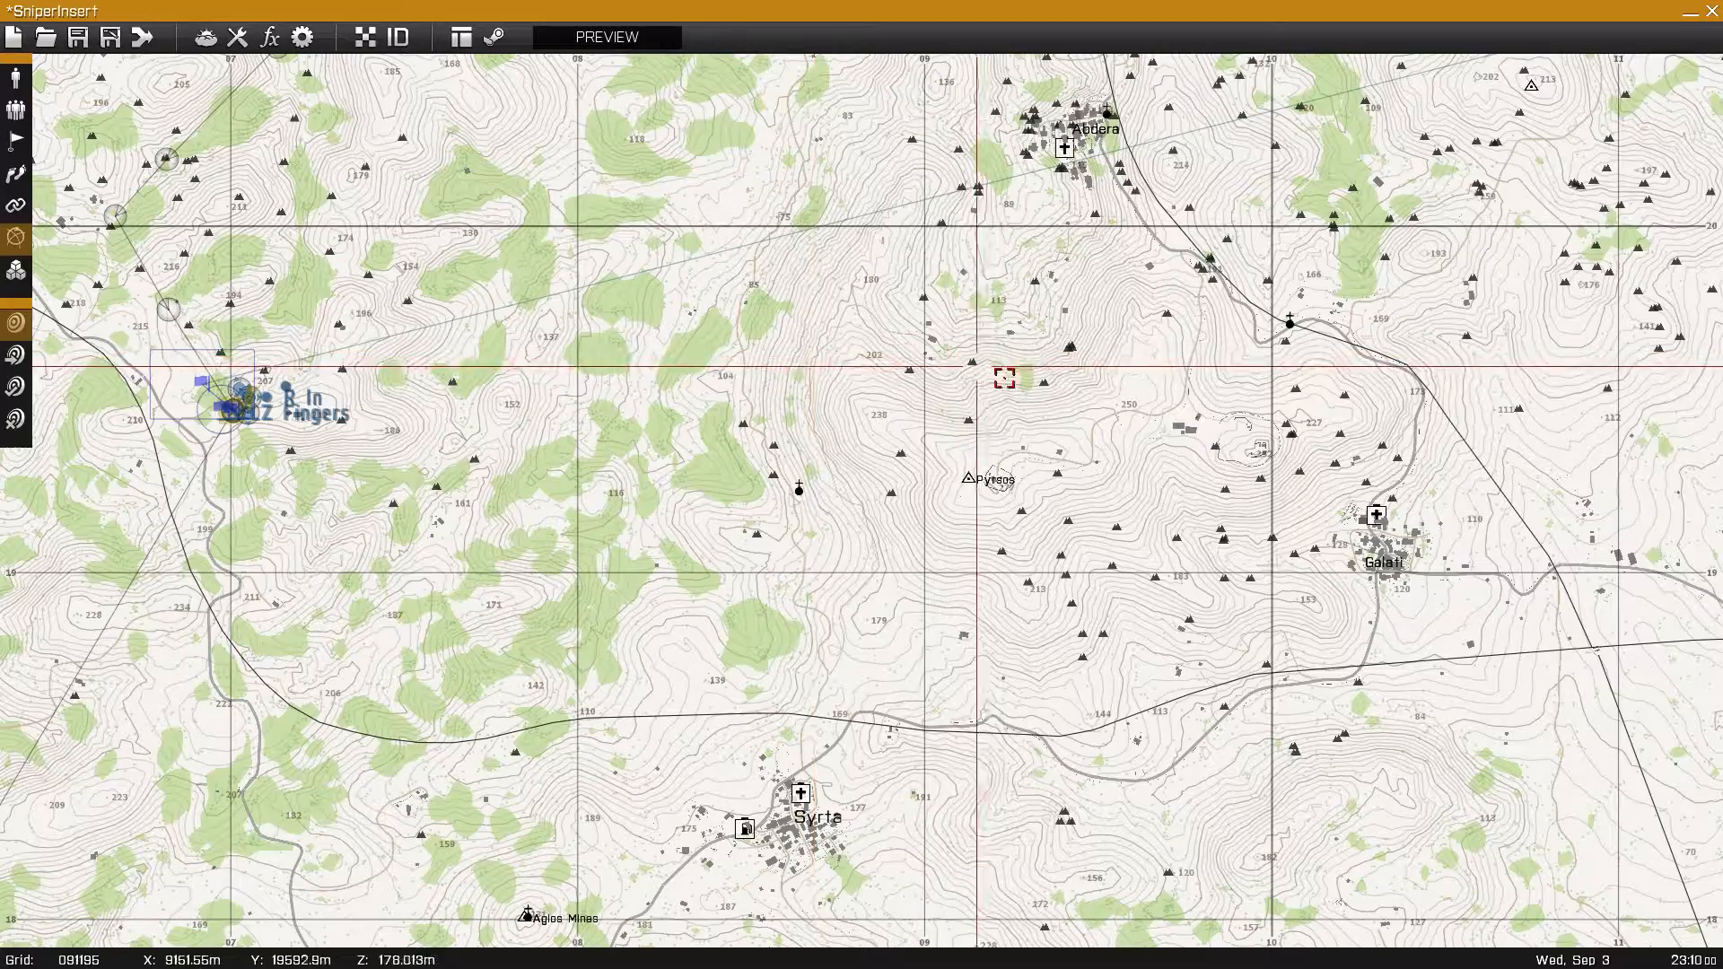
scroll(1181, 467, "up", 3)
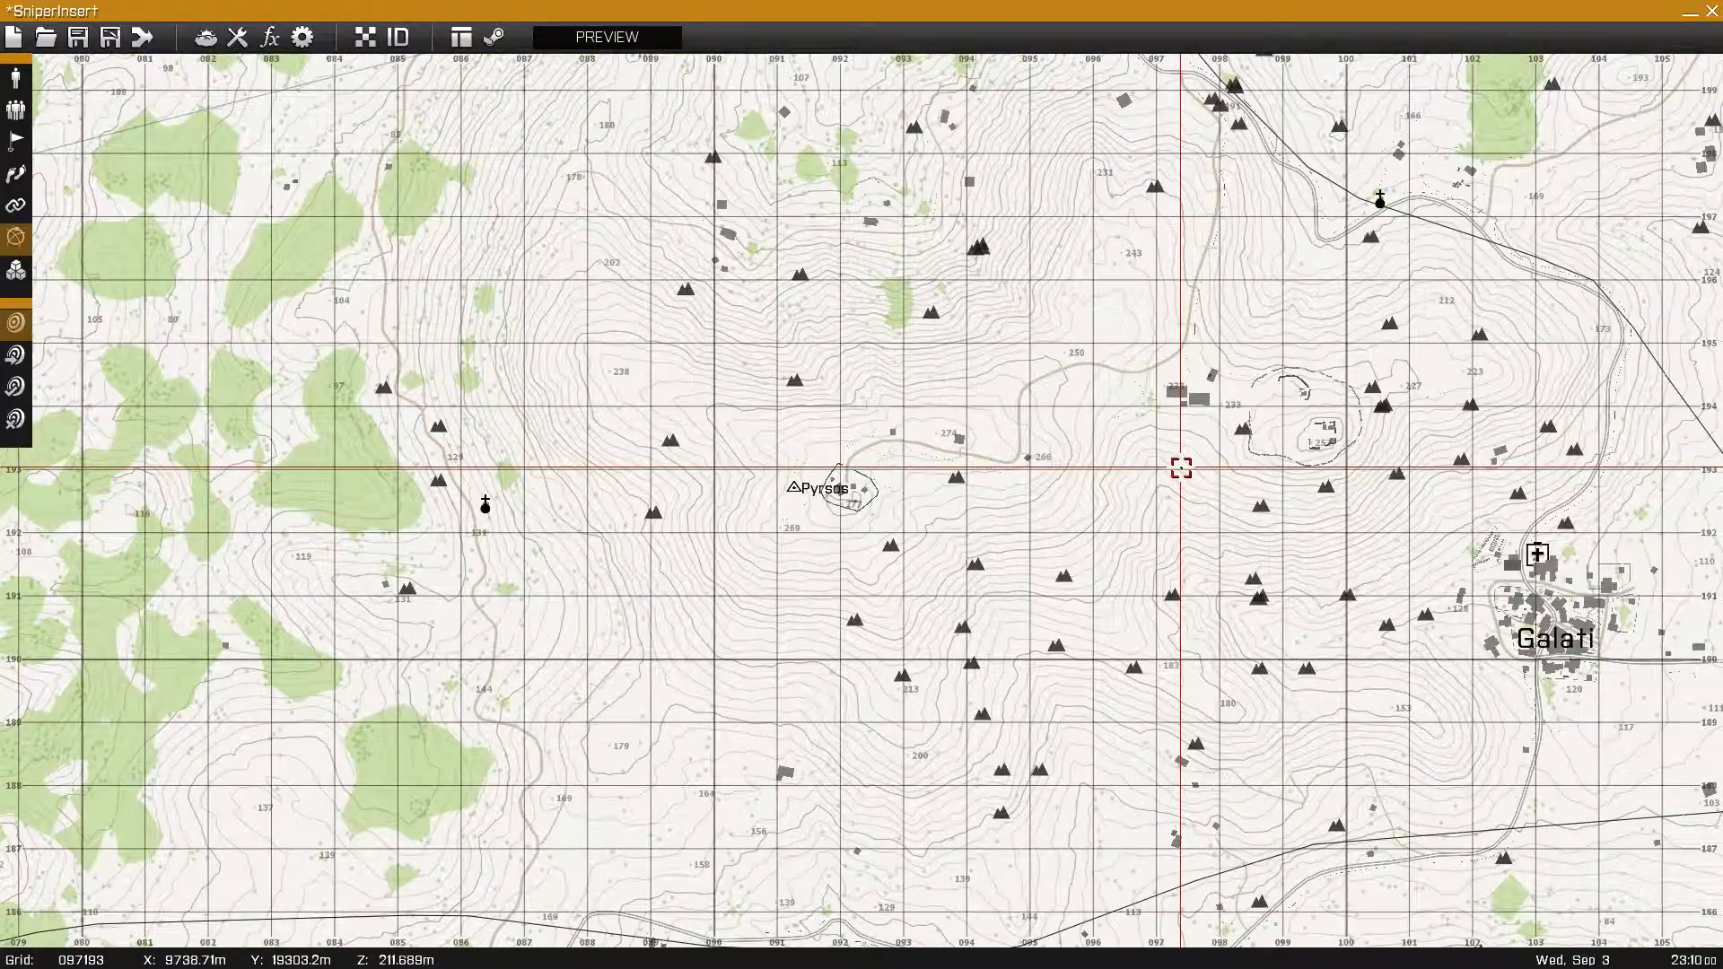
scroll(864, 485, "up", 3)
right_click_drag(928, 388, 994, 338)
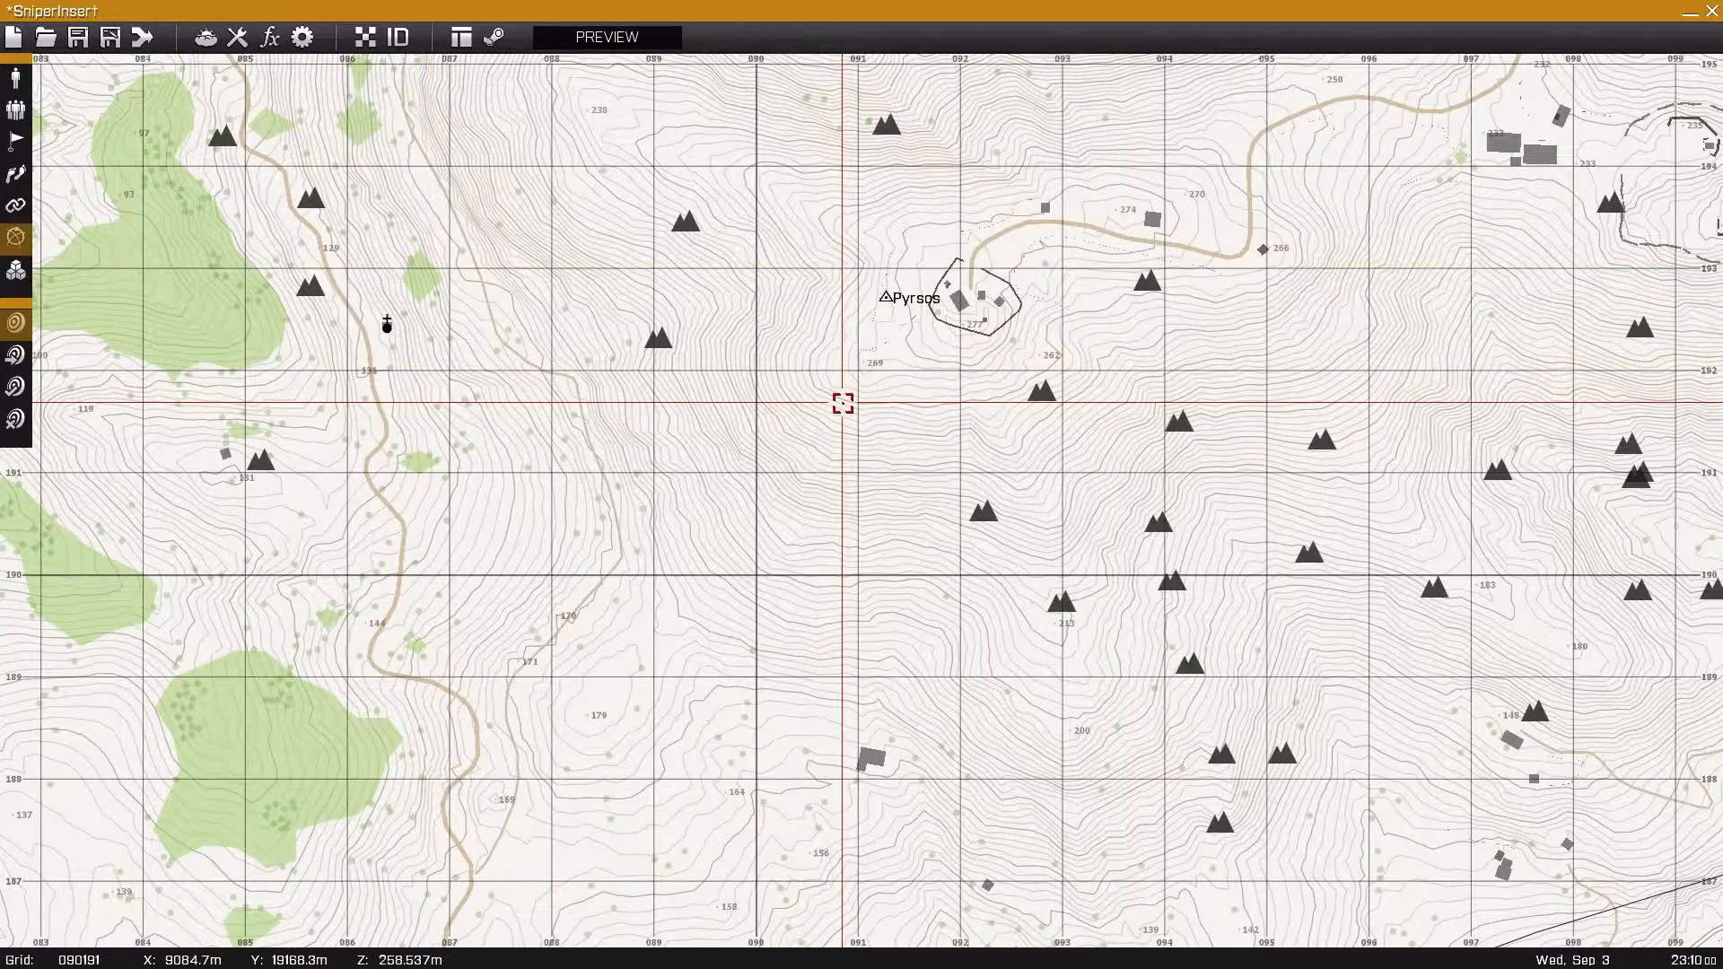
scroll(843, 403, "down", 5)
right_click_drag(843, 420, 875, 501)
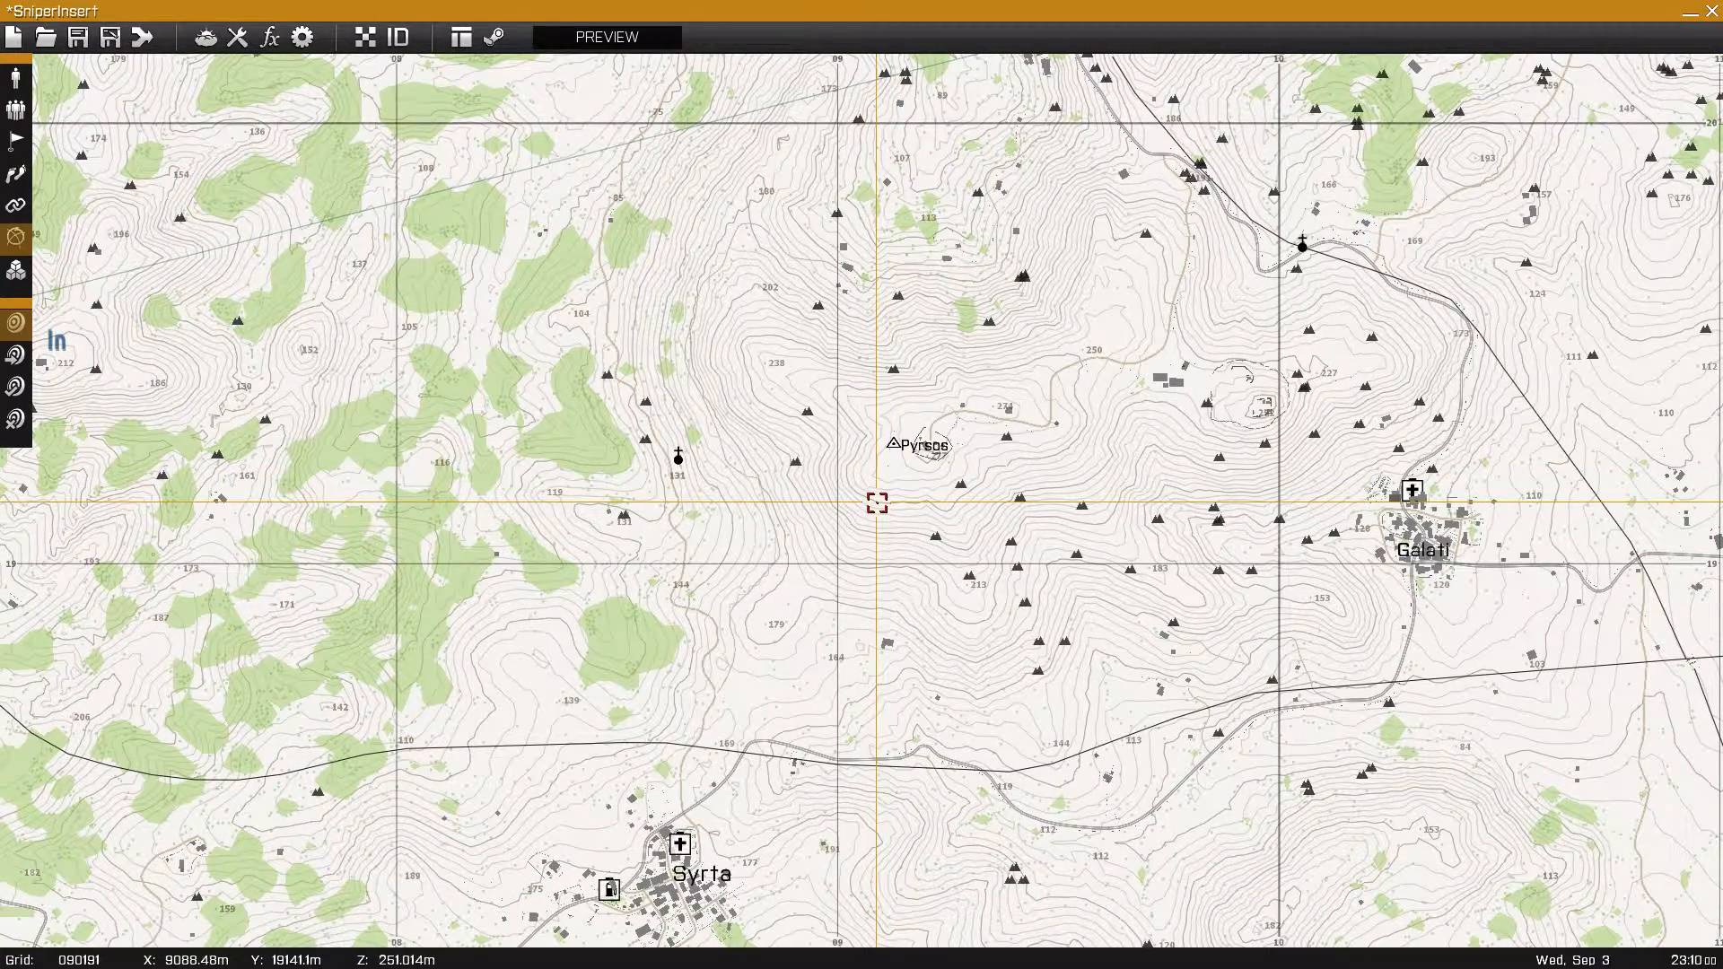
scroll(875, 503, "down", 3)
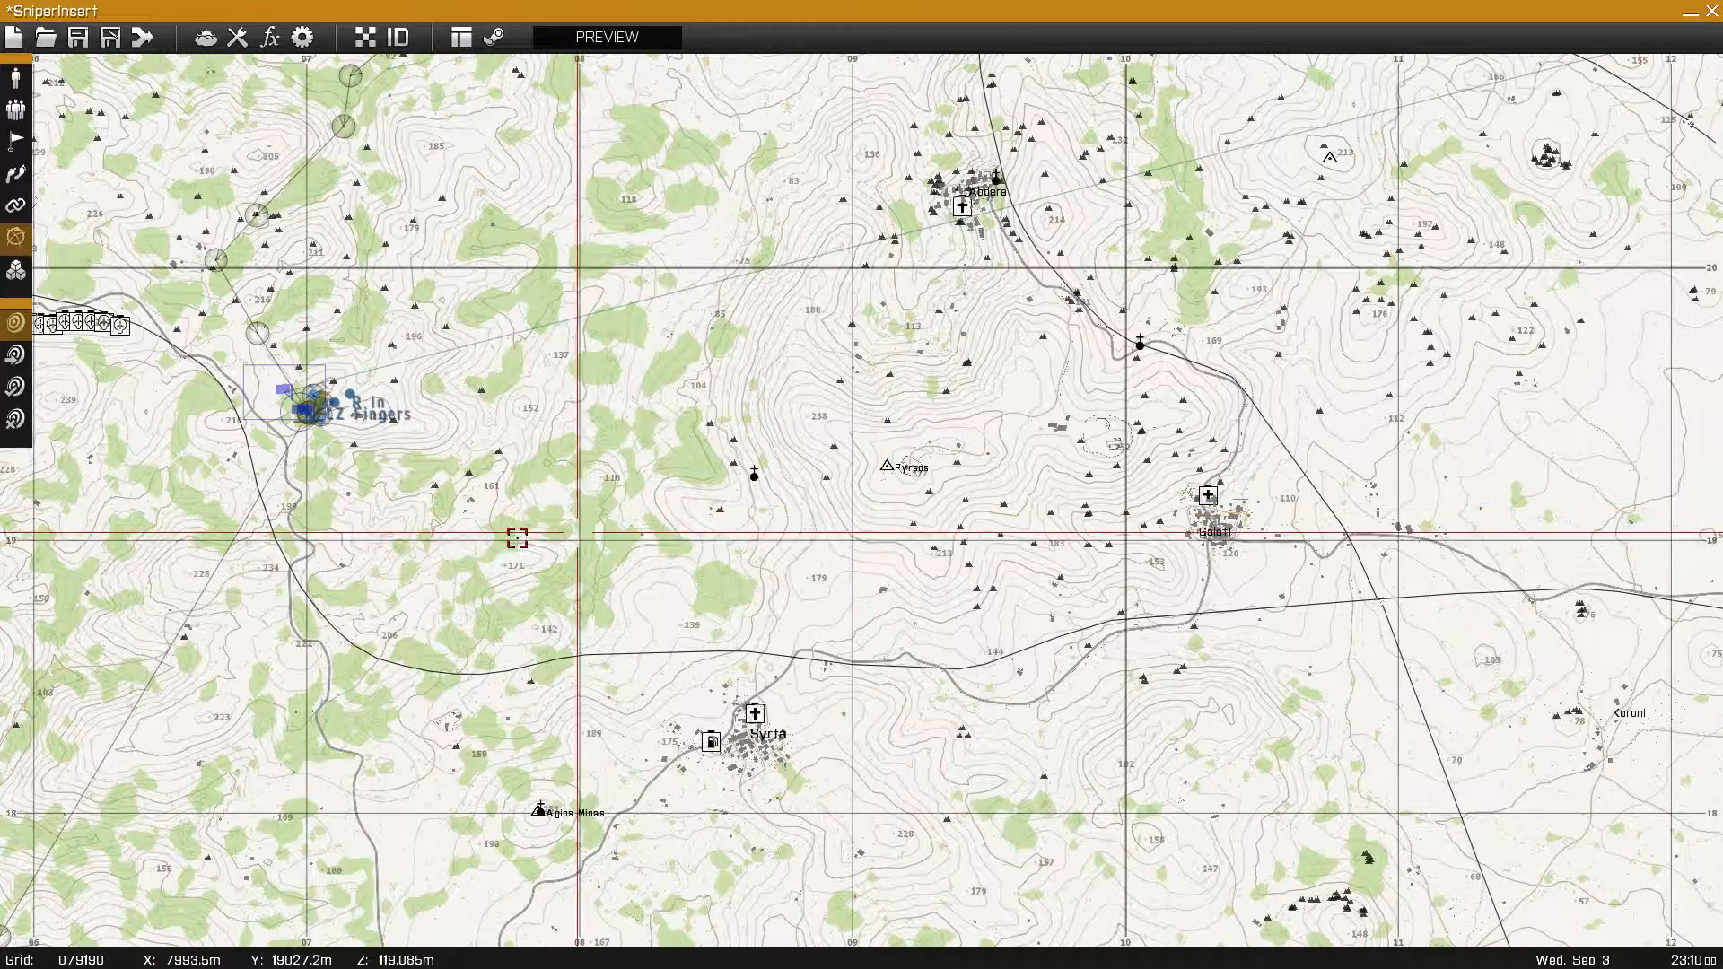
right_click_drag(504, 451, 406, 525)
scroll(487, 506, "up", 3)
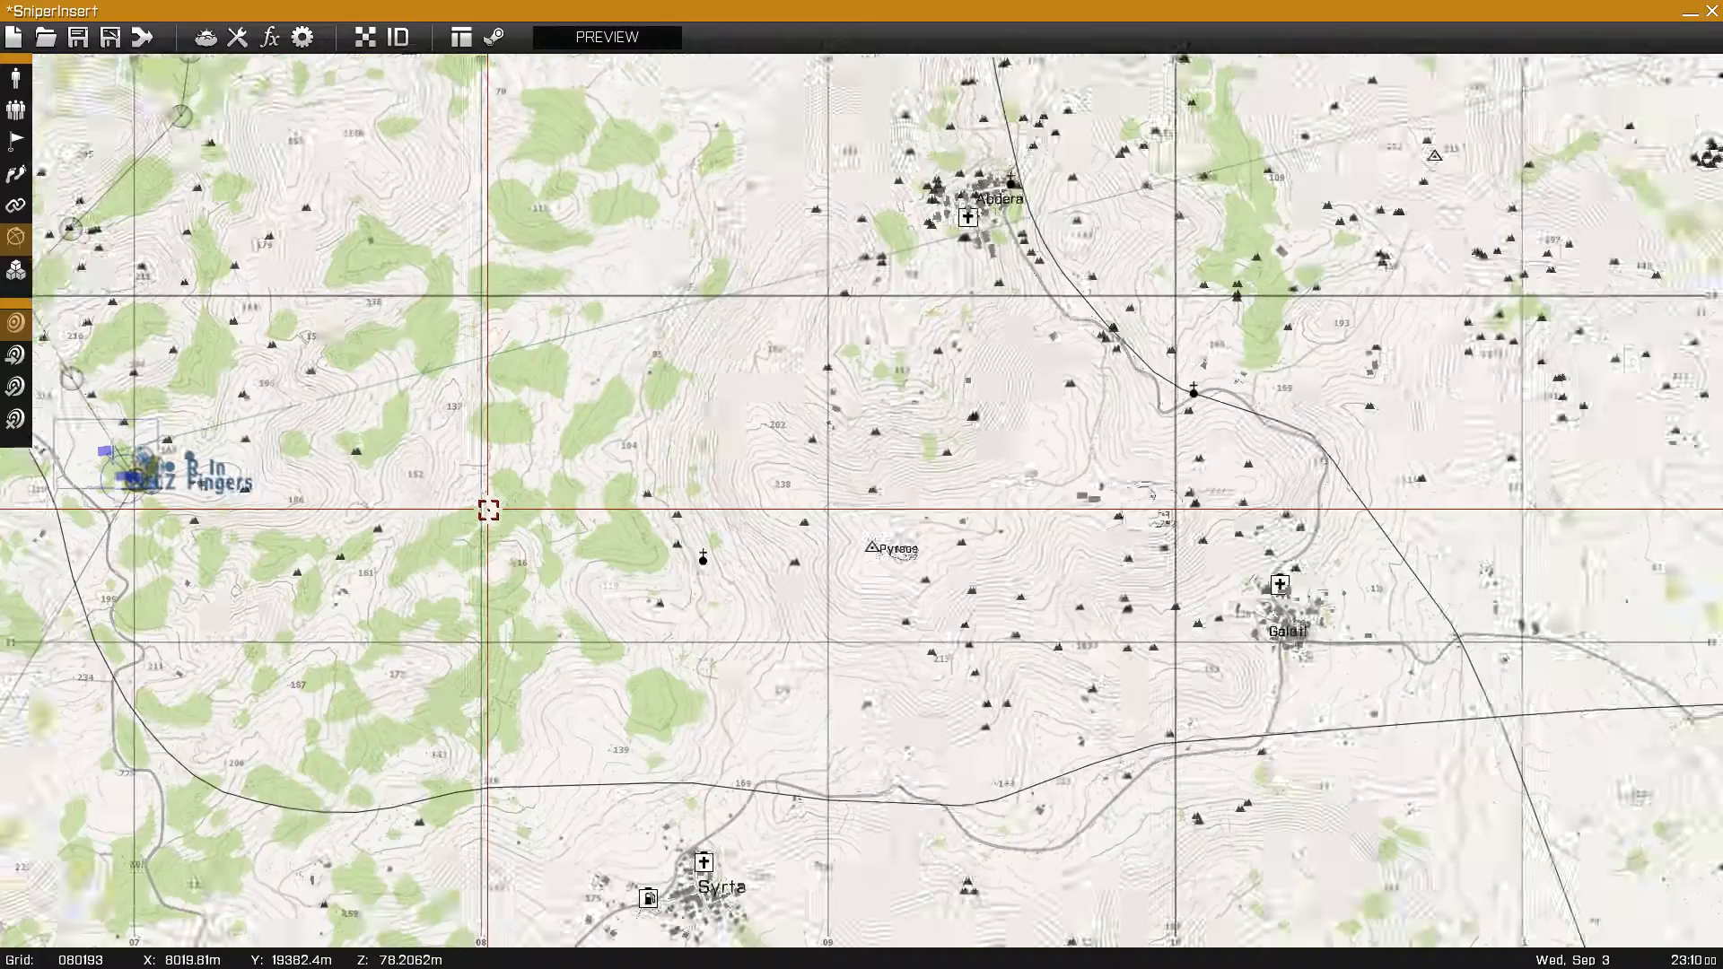
right_click_drag(488, 510, 563, 509)
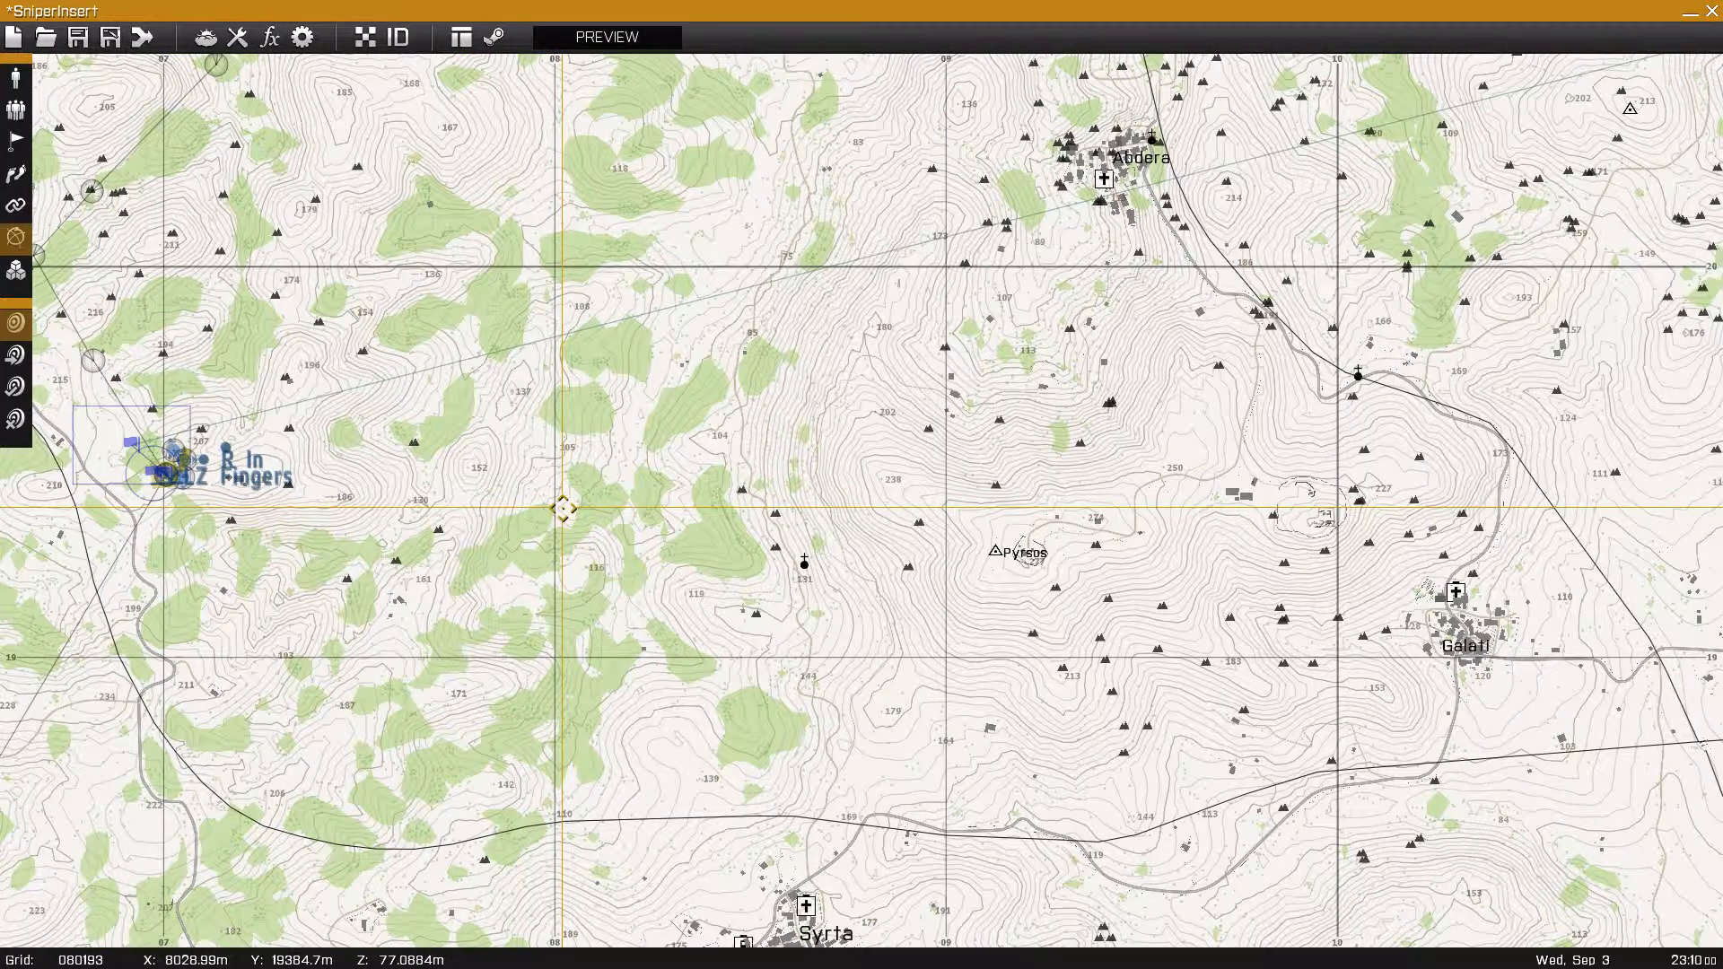
right_click_drag(563, 508, 535, 474)
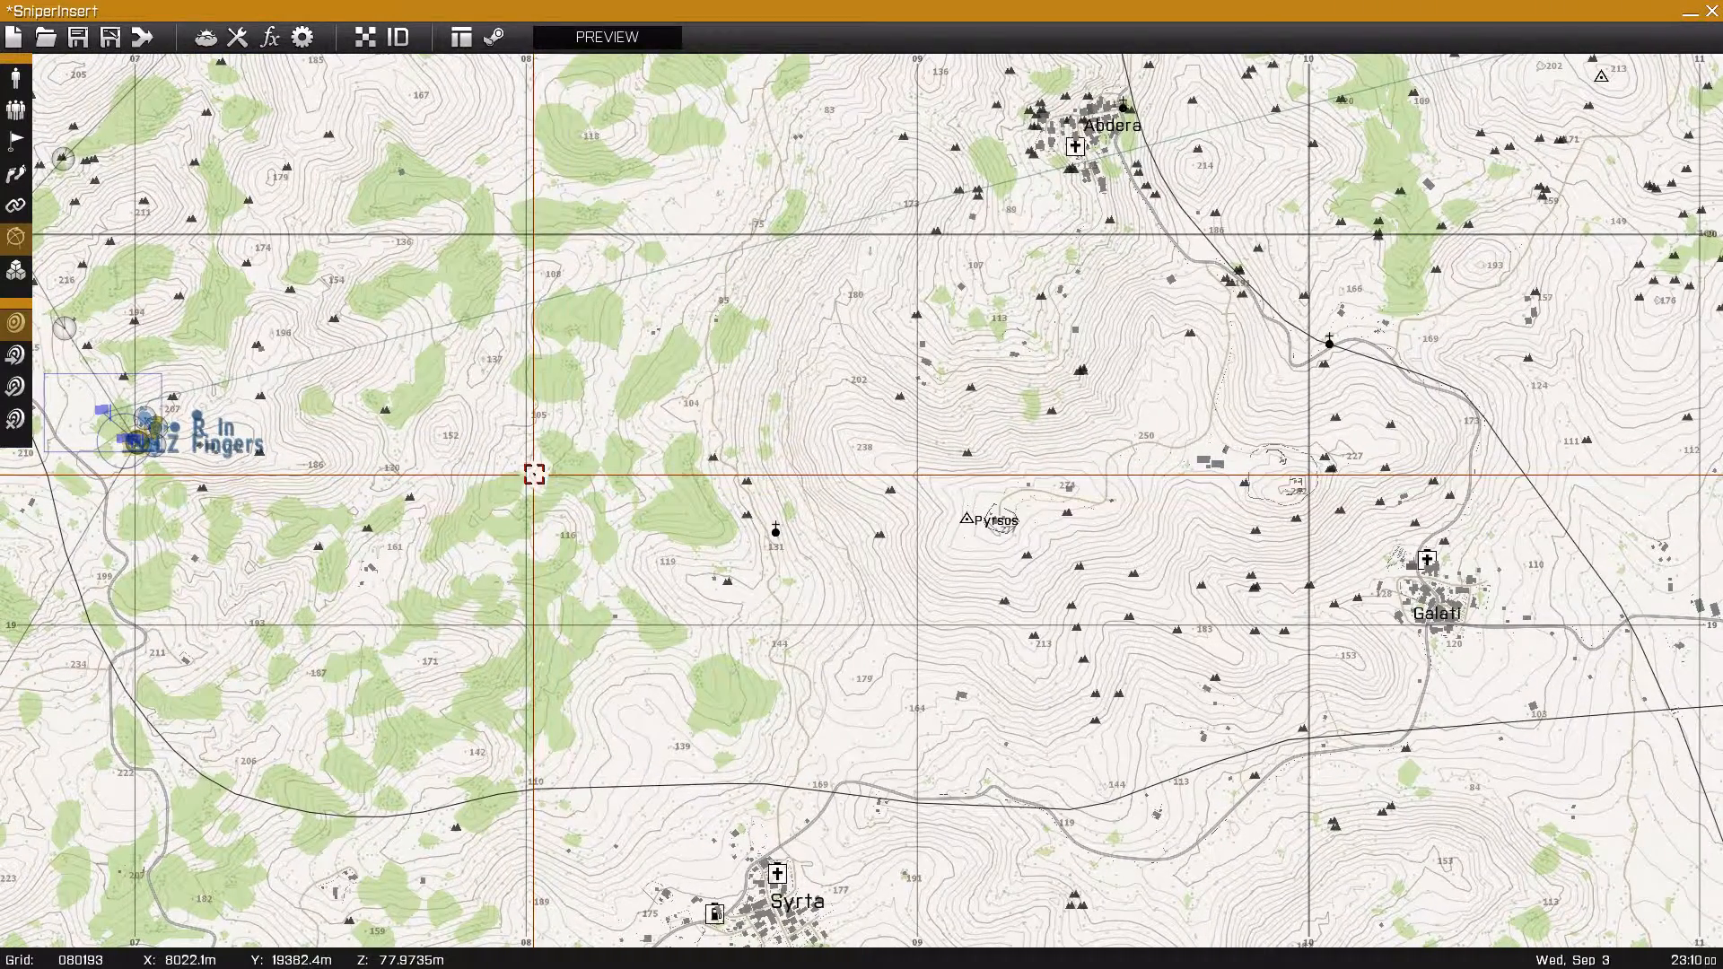